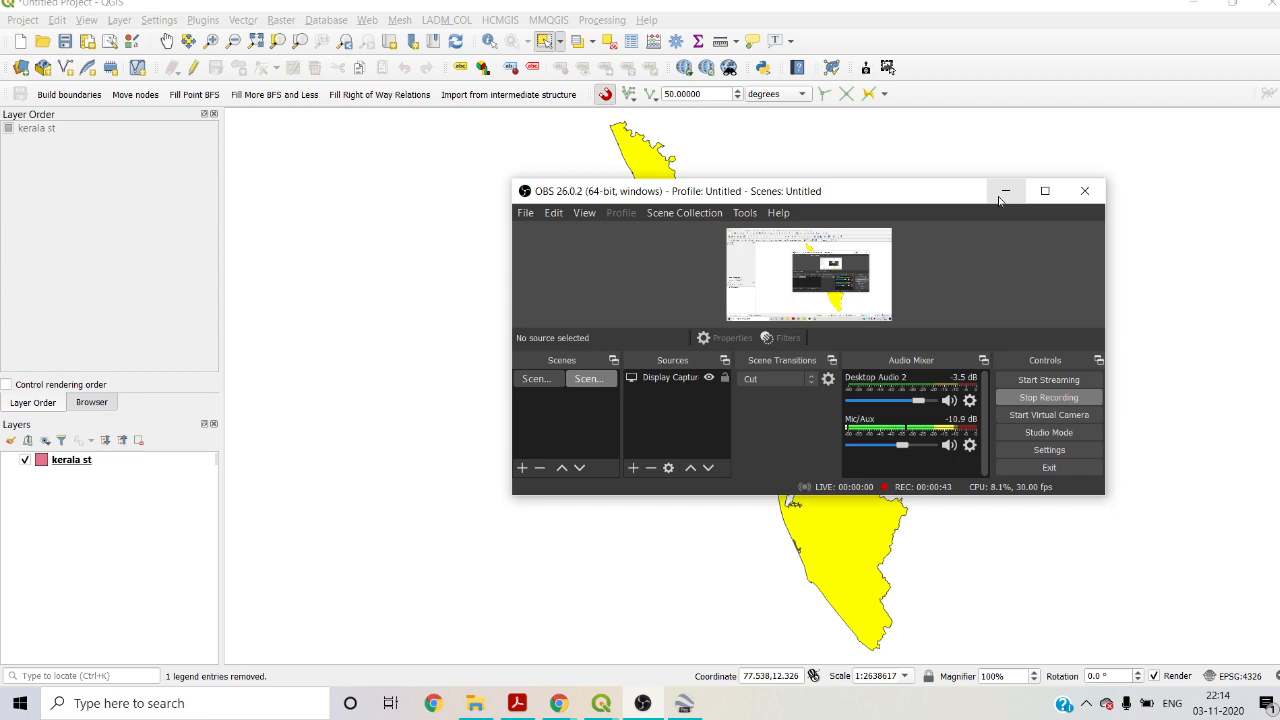
# - Deselect the Kerala polygon on the map and make kerala st the active layer
pyautogui.click(1004, 193)
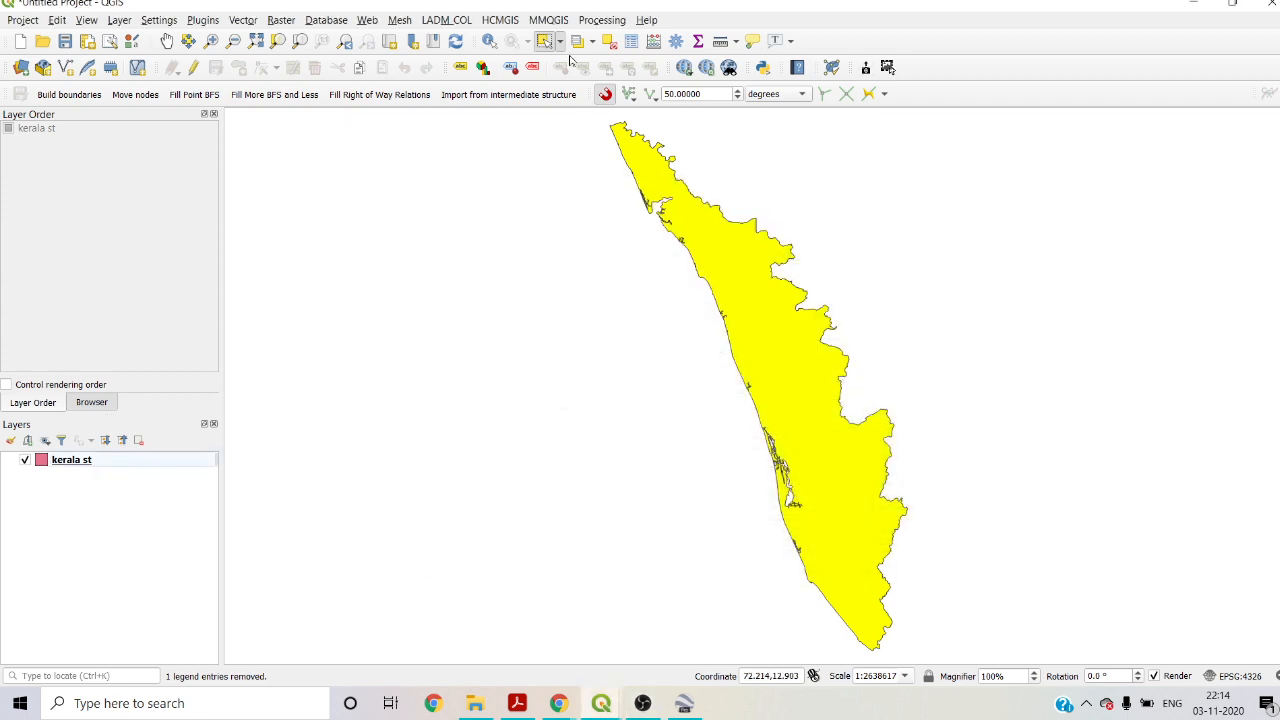
pyautogui.click(637, 526)
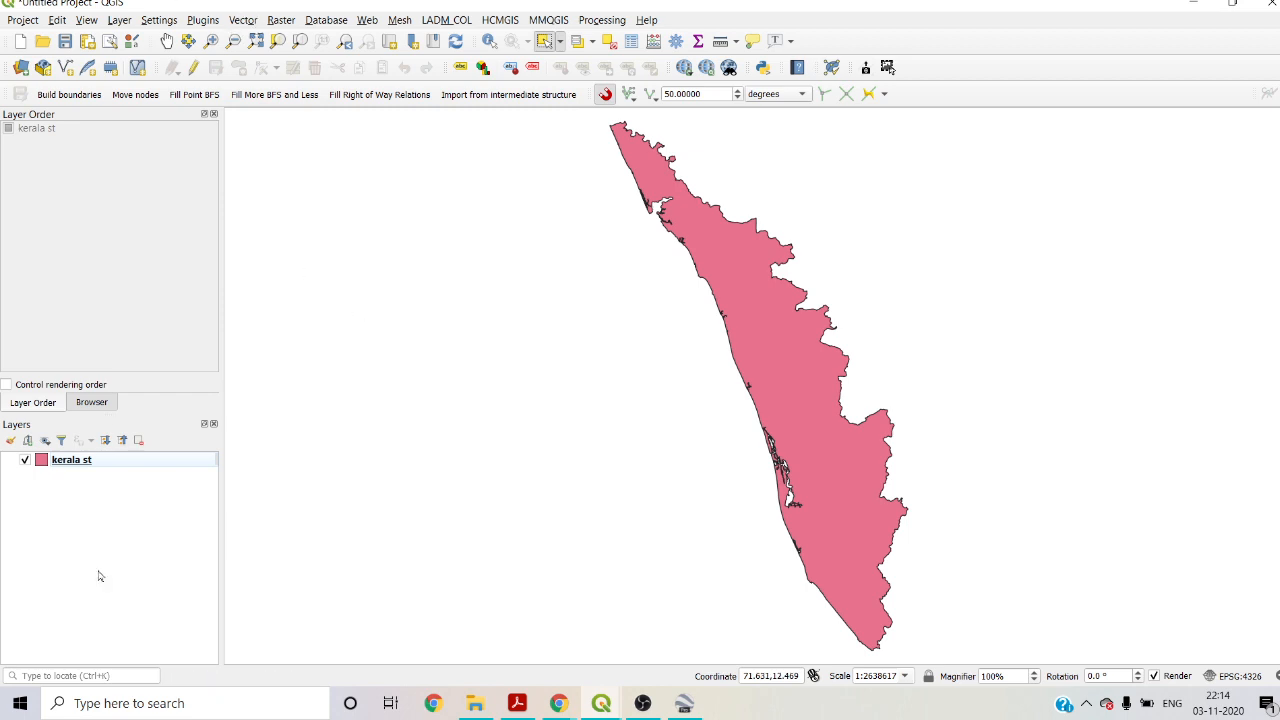
pyautogui.click(122, 462)
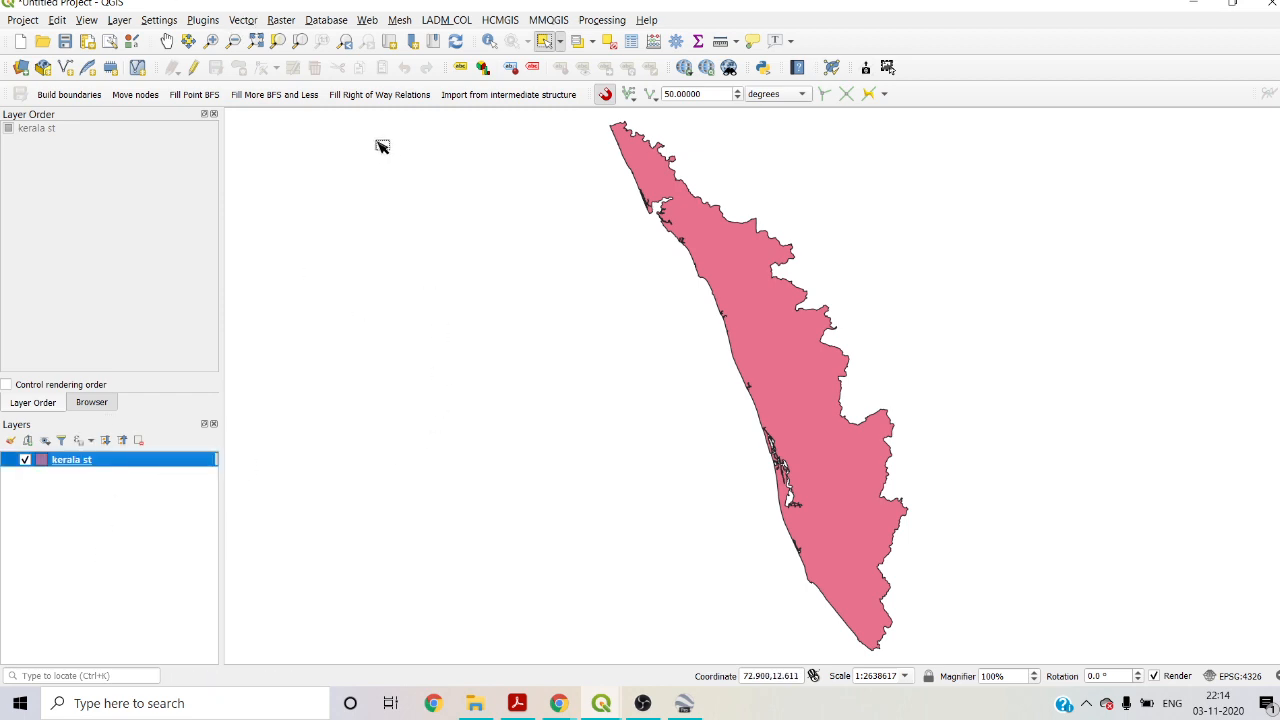
# - Convert the selected Kerala polygon to a temporary line layer with Polygons to Lines, using selected features only, and hide the kerala st layer
pyautogui.click(248, 21)
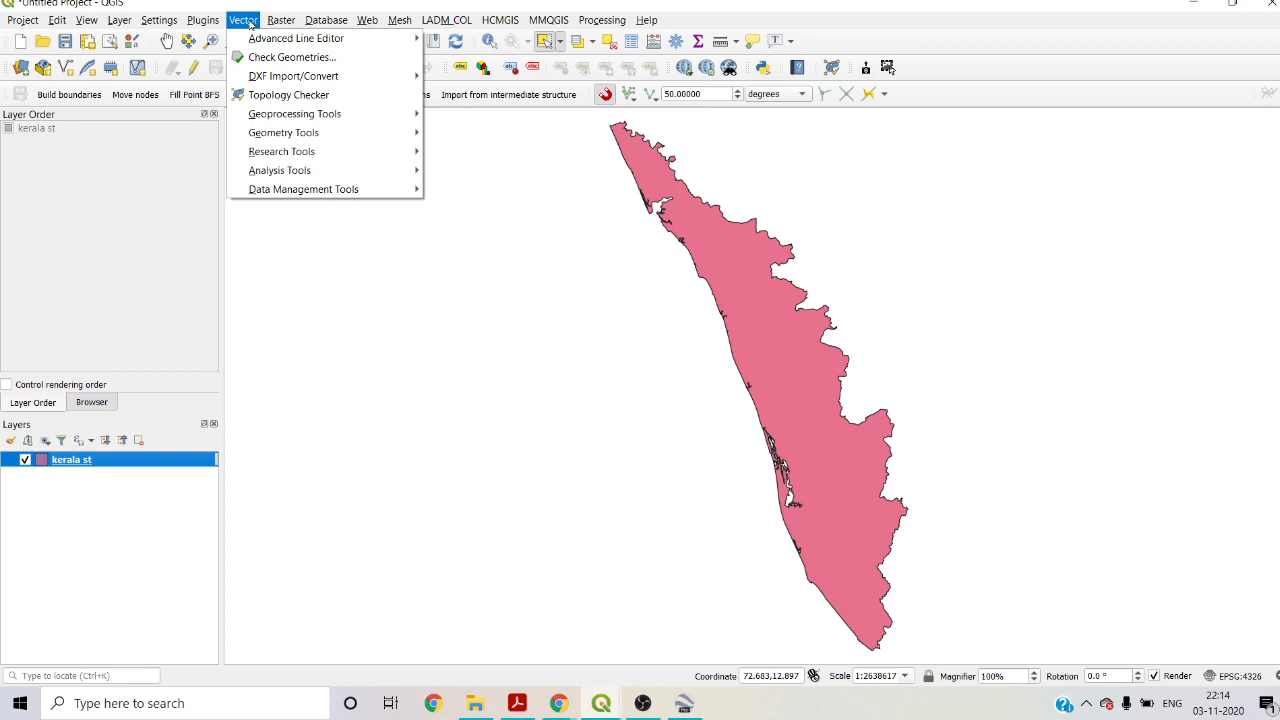
pyautogui.moveTo(279, 138)
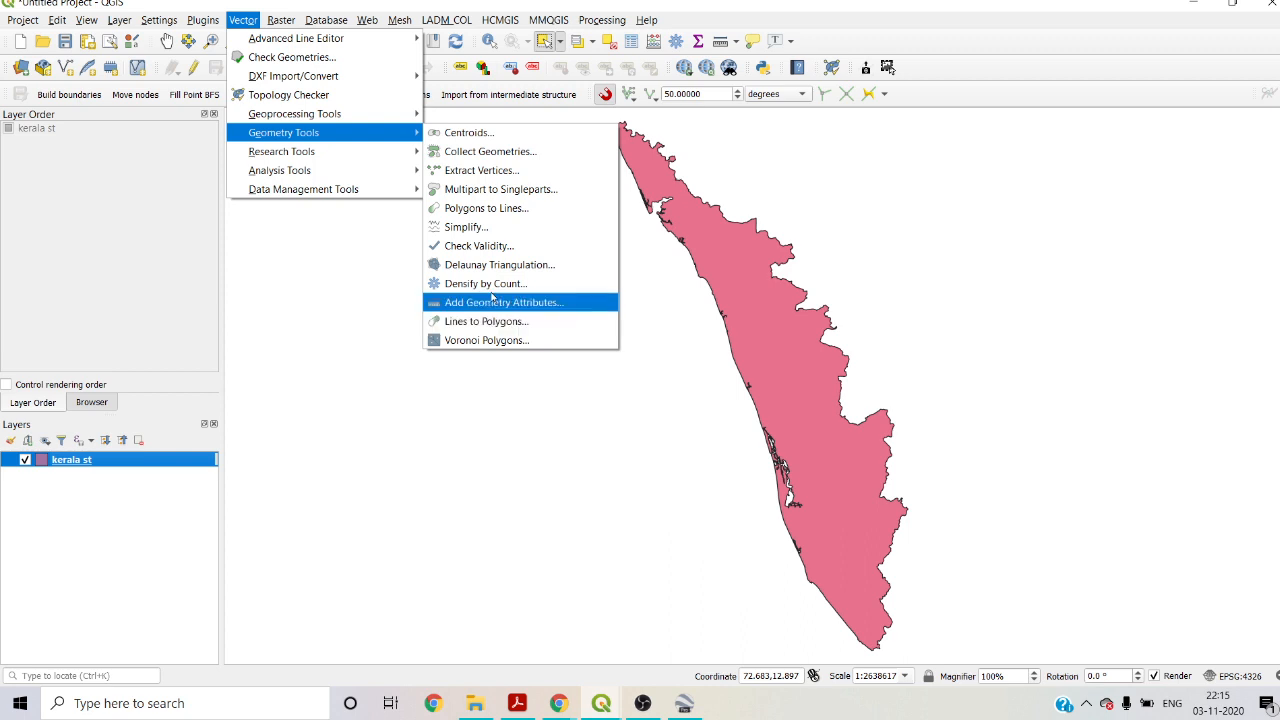
pyautogui.click(491, 211)
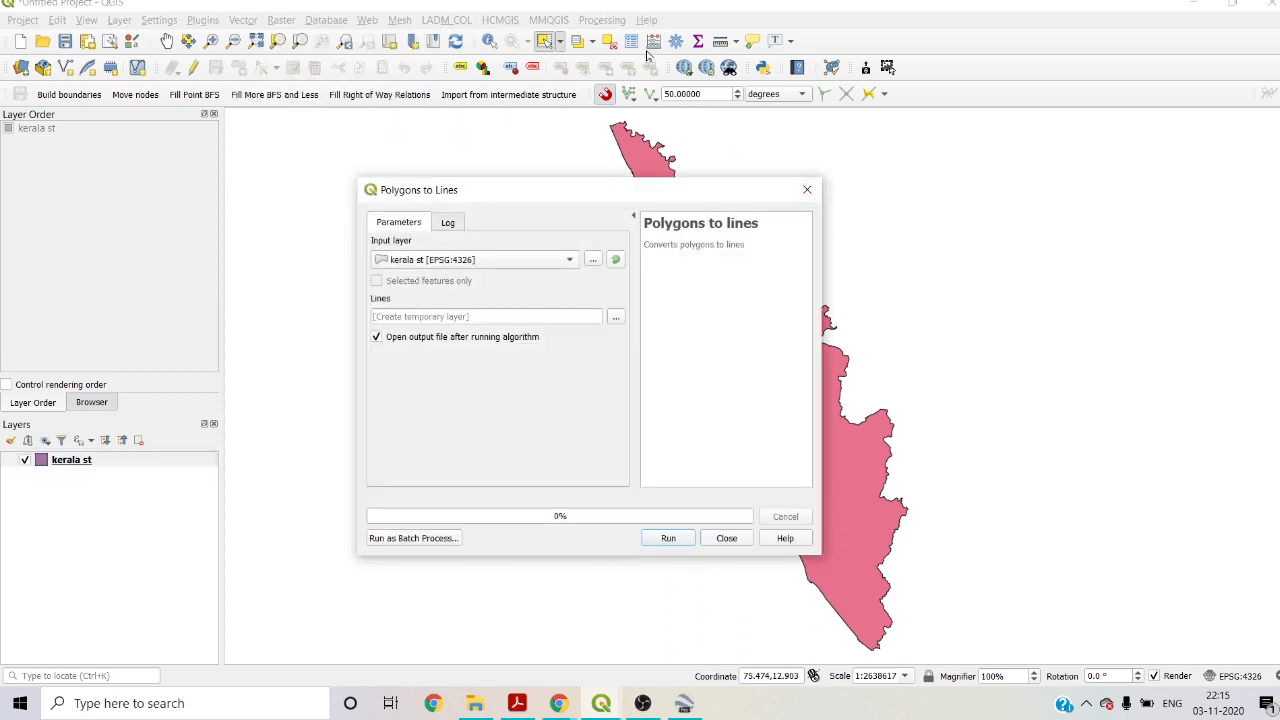
pyautogui.click(545, 41)
pyautogui.click(877, 494)
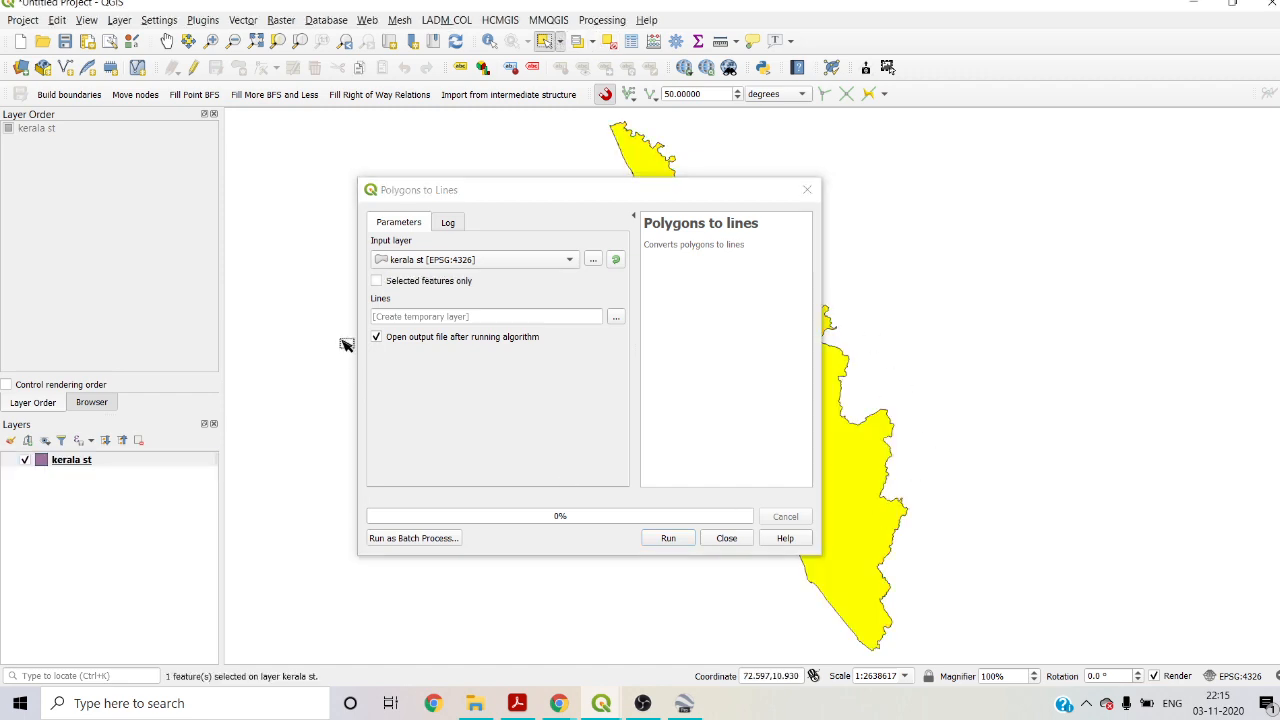
pyautogui.click(377, 285)
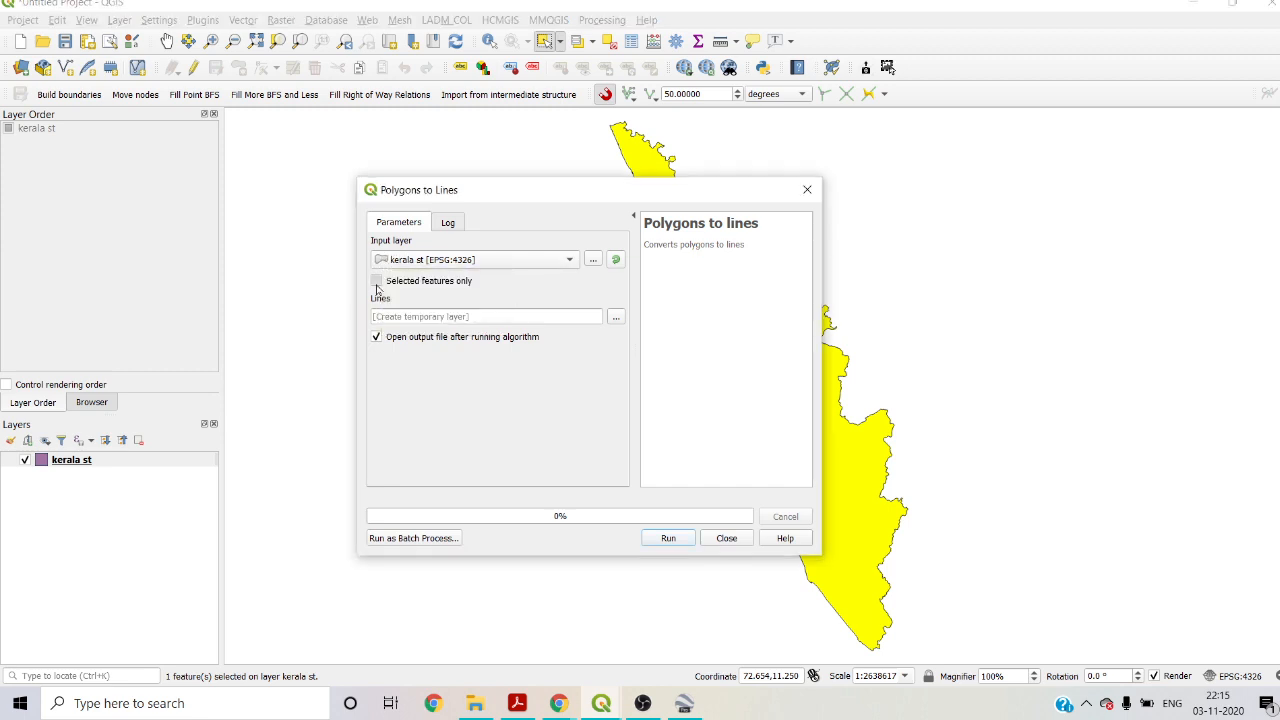
pyautogui.click(668, 540)
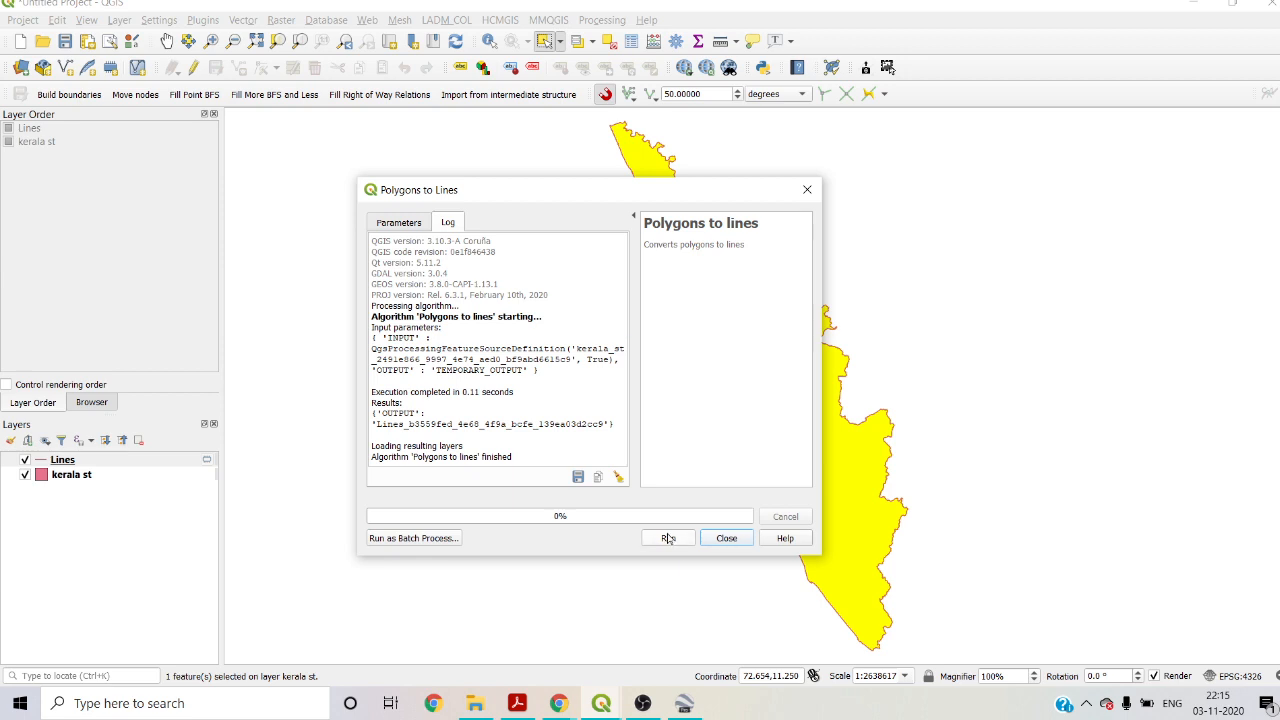
pyautogui.click(726, 540)
pyautogui.click(24, 476)
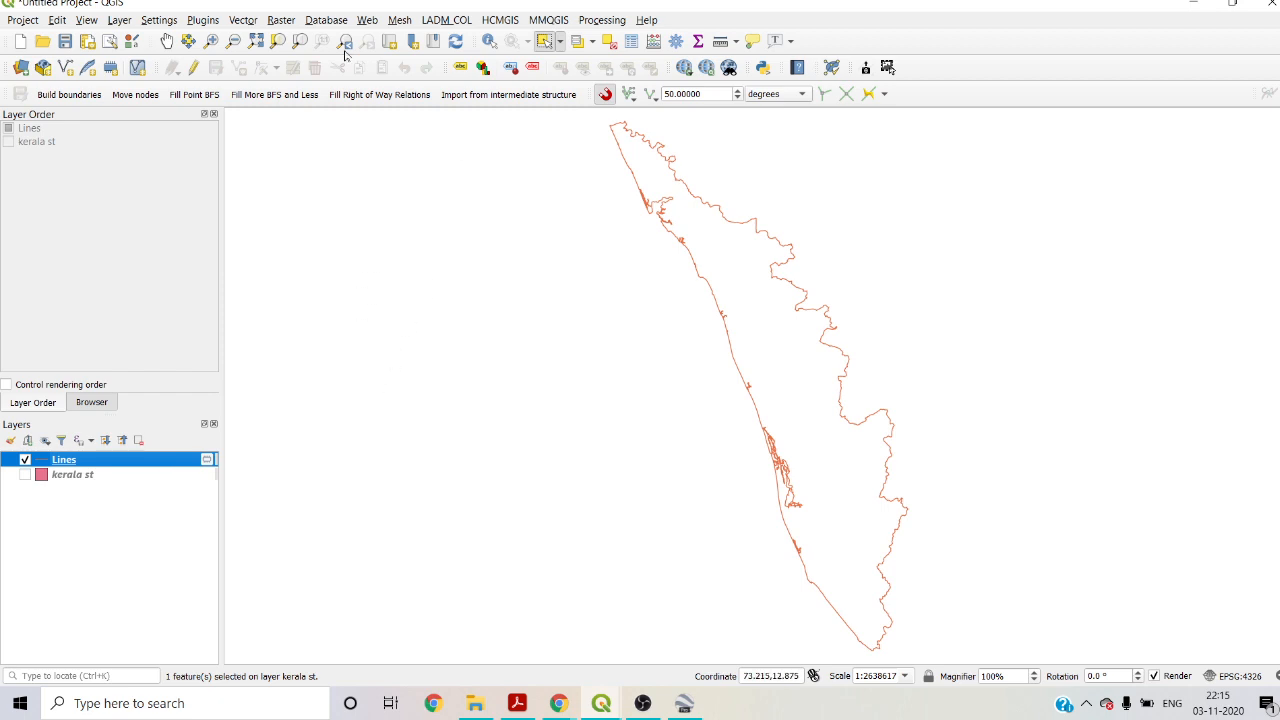
pyautogui.click(248, 22)
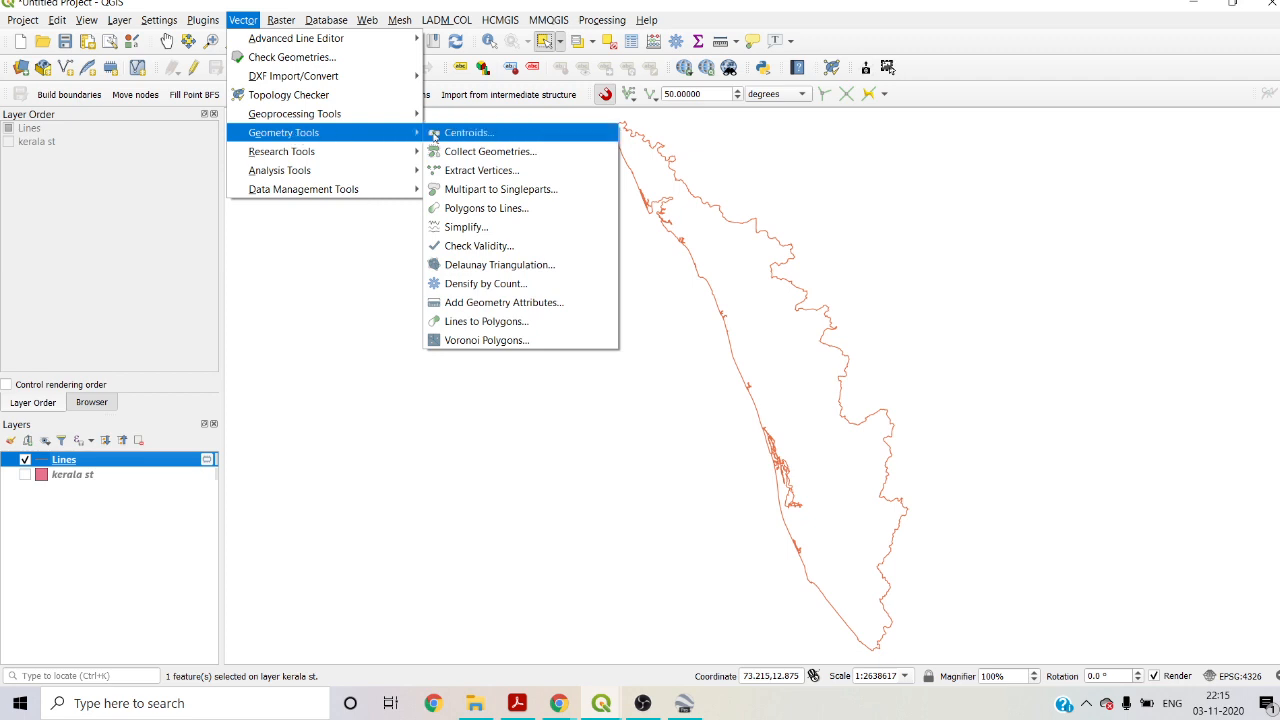
pyautogui.click(470, 208)
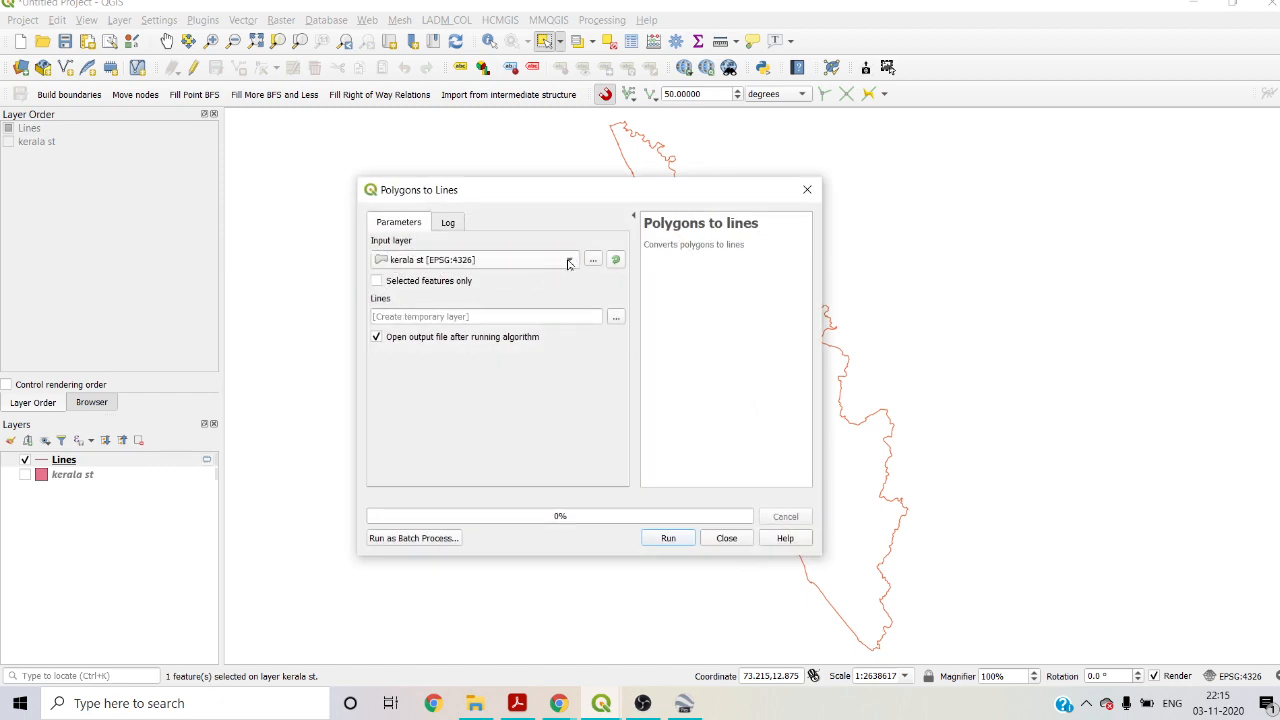
pyautogui.click(808, 190)
# - Convert the selected Kerala outline in the Lines layer to a temporary polygon layer with Lines to Polygons, using selected features only
pyautogui.click(243, 20)
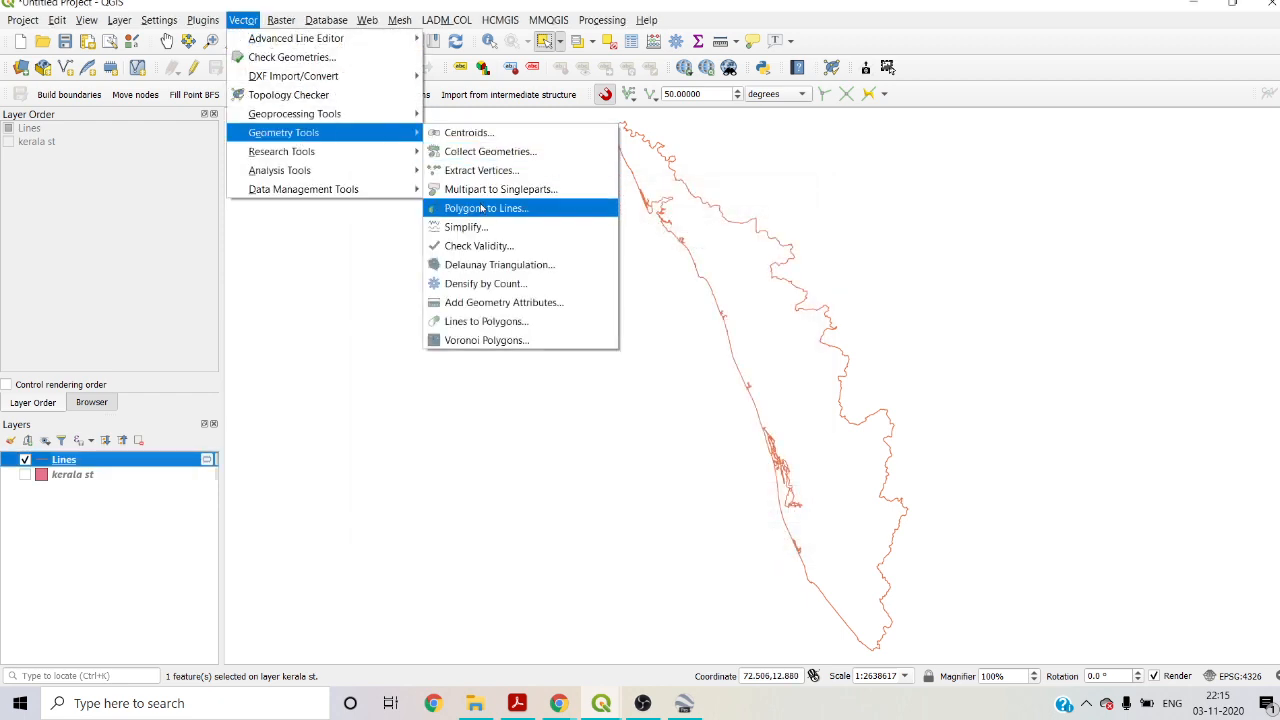
pyautogui.click(487, 323)
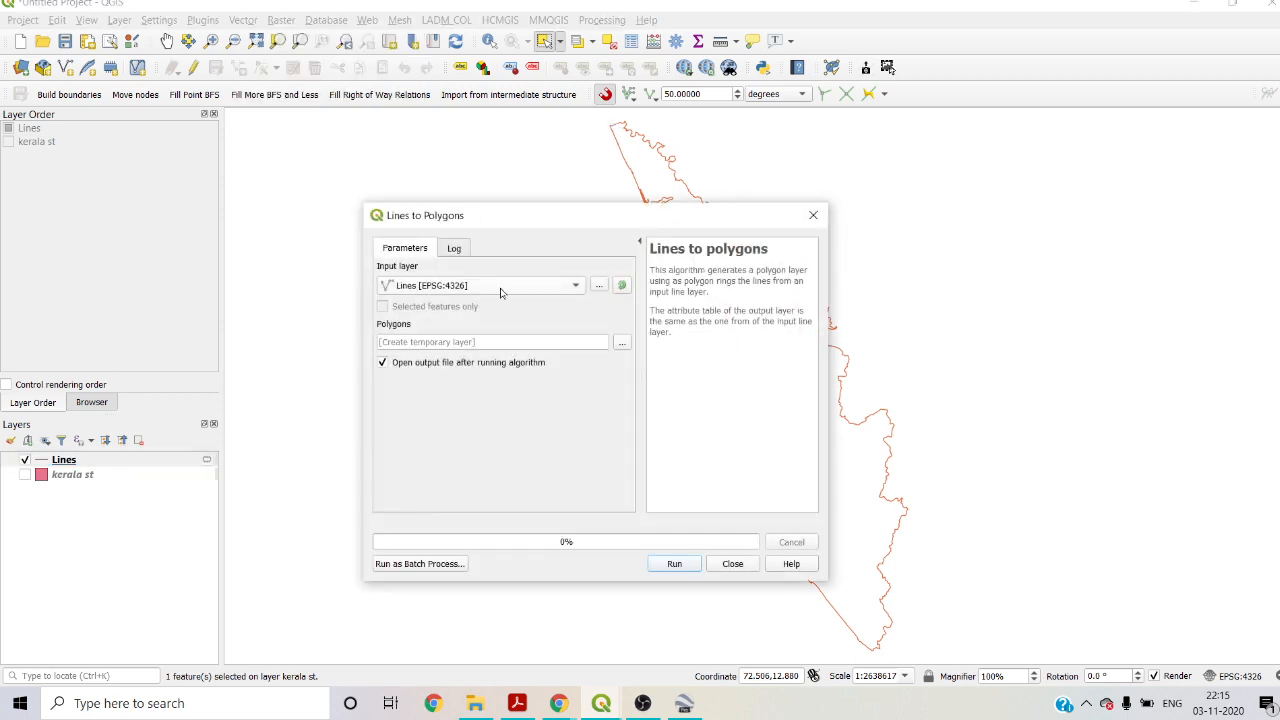
pyautogui.moveTo(858, 386); pyautogui.dragTo(846, 623)
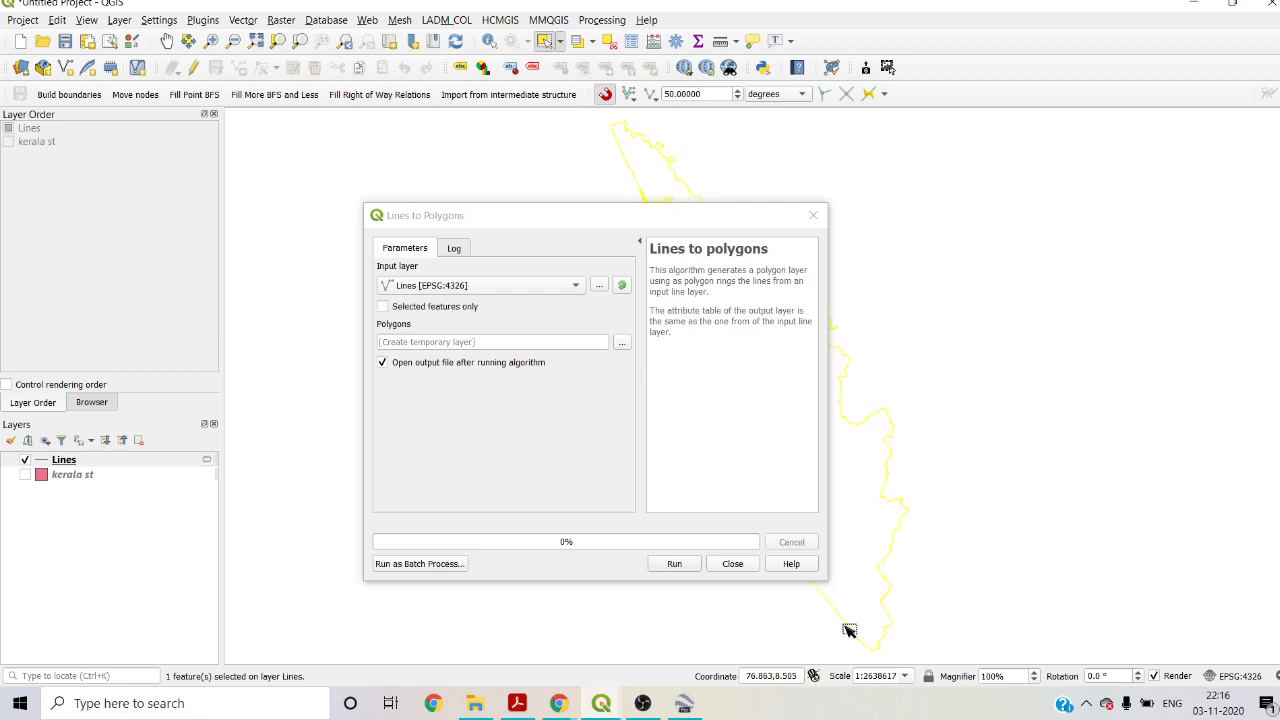
pyautogui.click(383, 307)
pyautogui.click(674, 563)
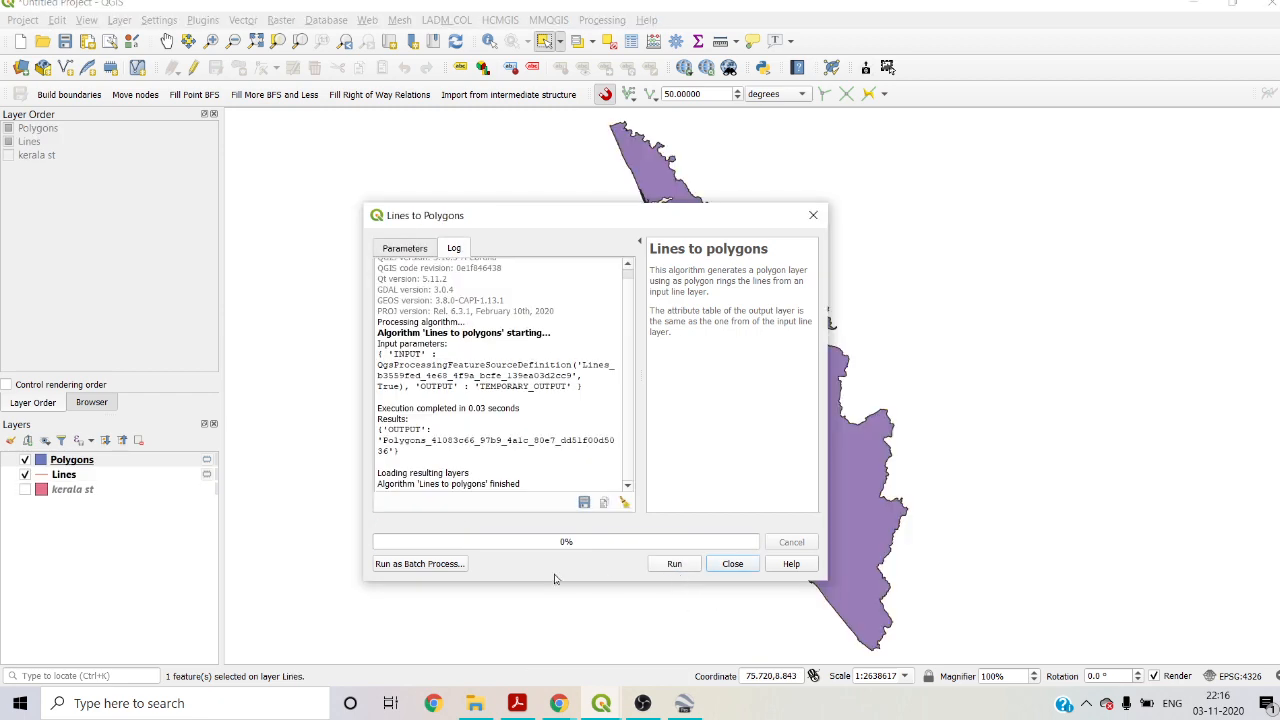
# - Review the options for exporting the Polygons layer as an ESRI Shapefile, including the save location, without saving
pyautogui.rightClick(143, 462)
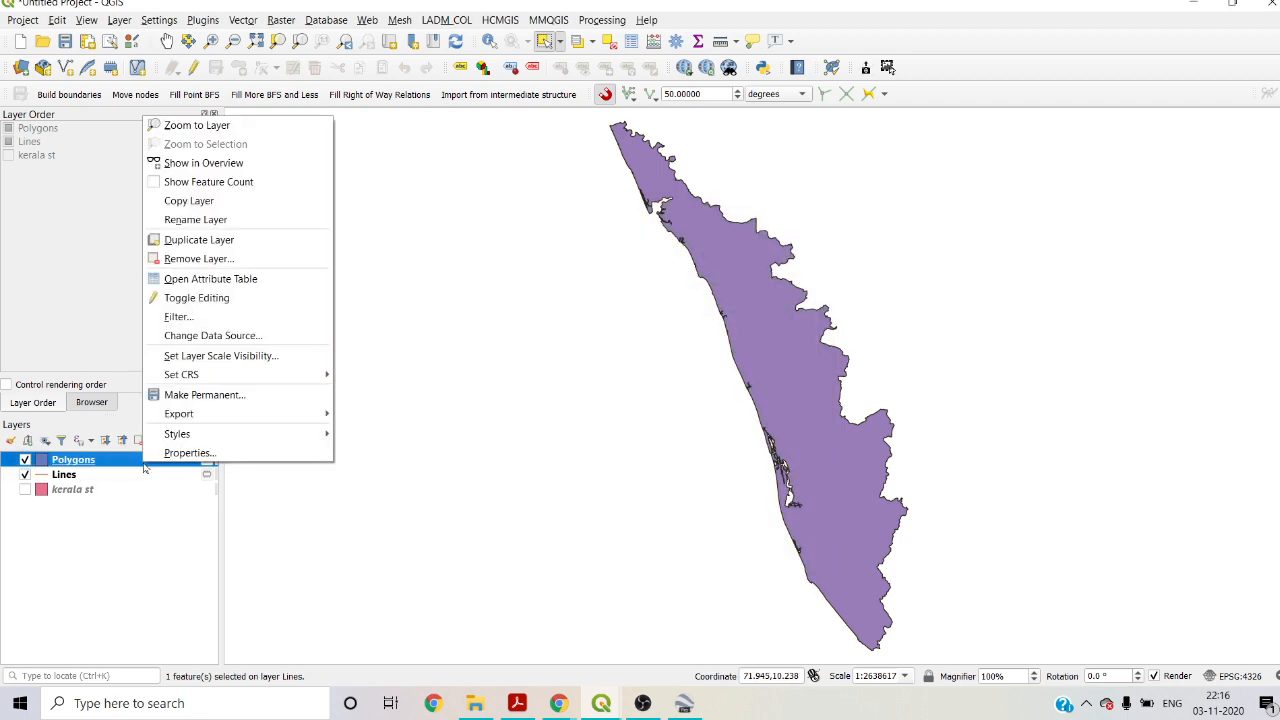
pyautogui.moveTo(205, 418)
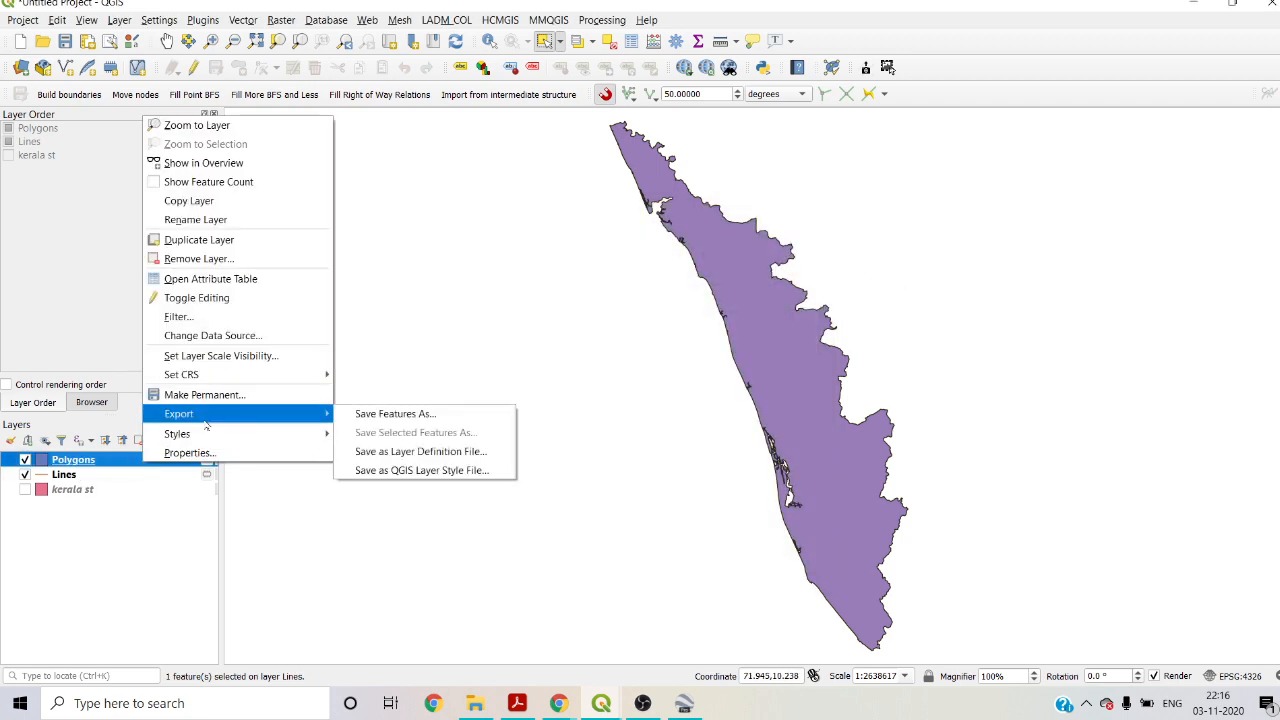
pyautogui.click(395, 413)
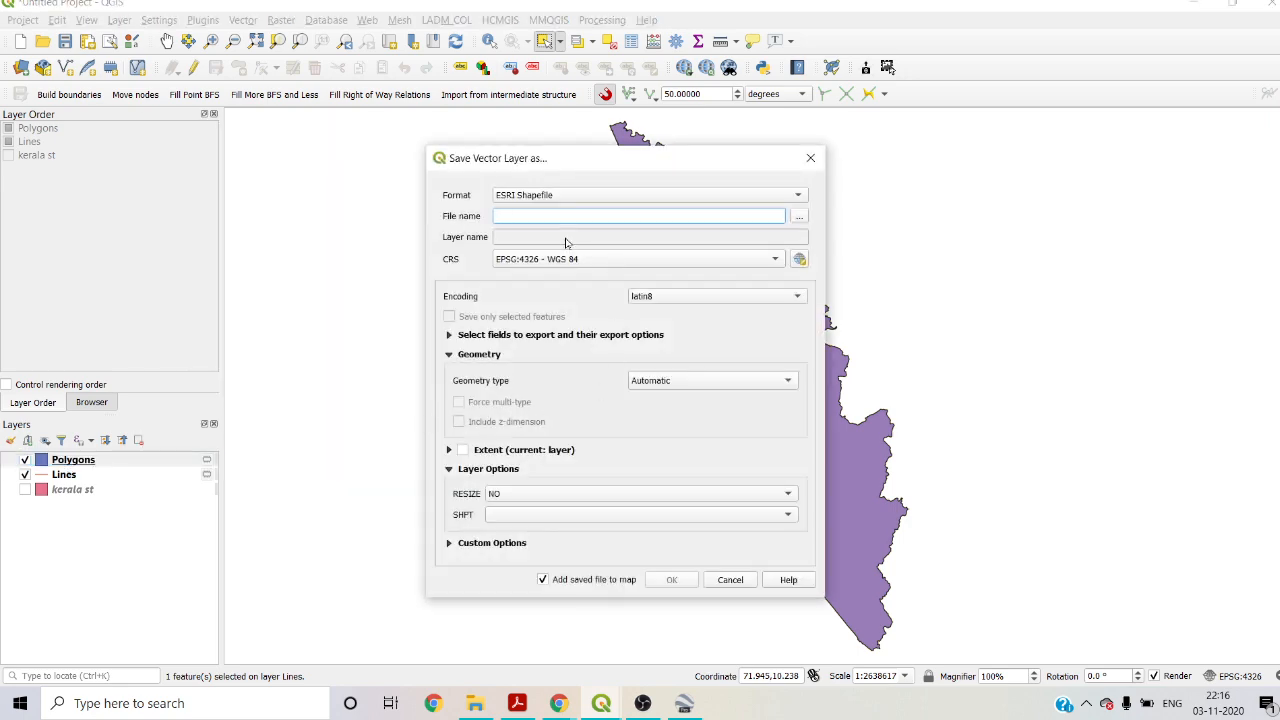
pyautogui.click(800, 217)
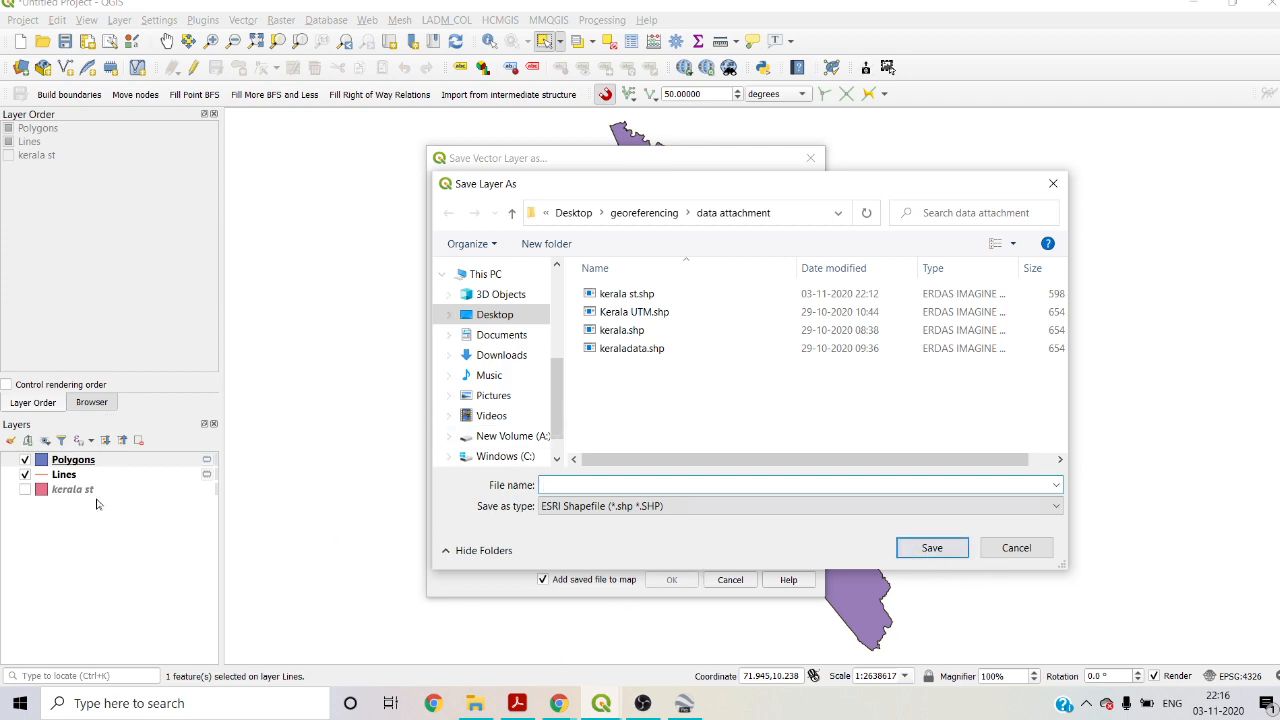
pyautogui.click(1020, 546)
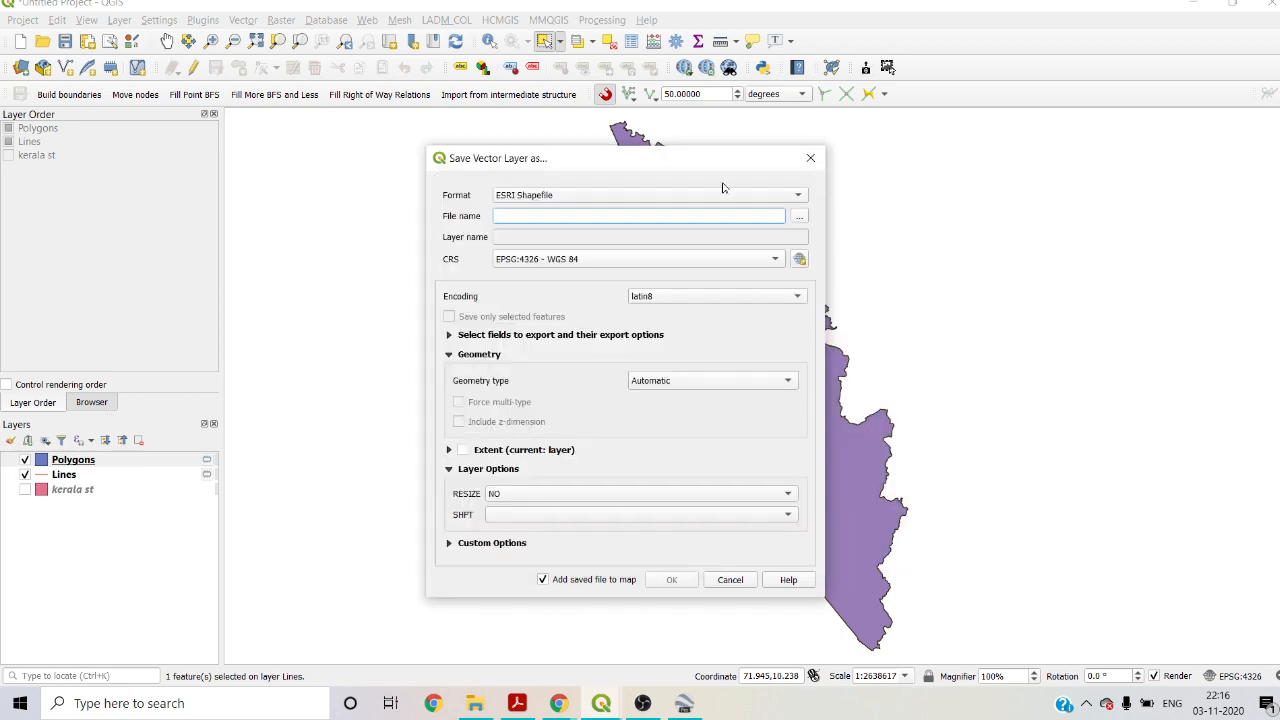
pyautogui.click(811, 158)
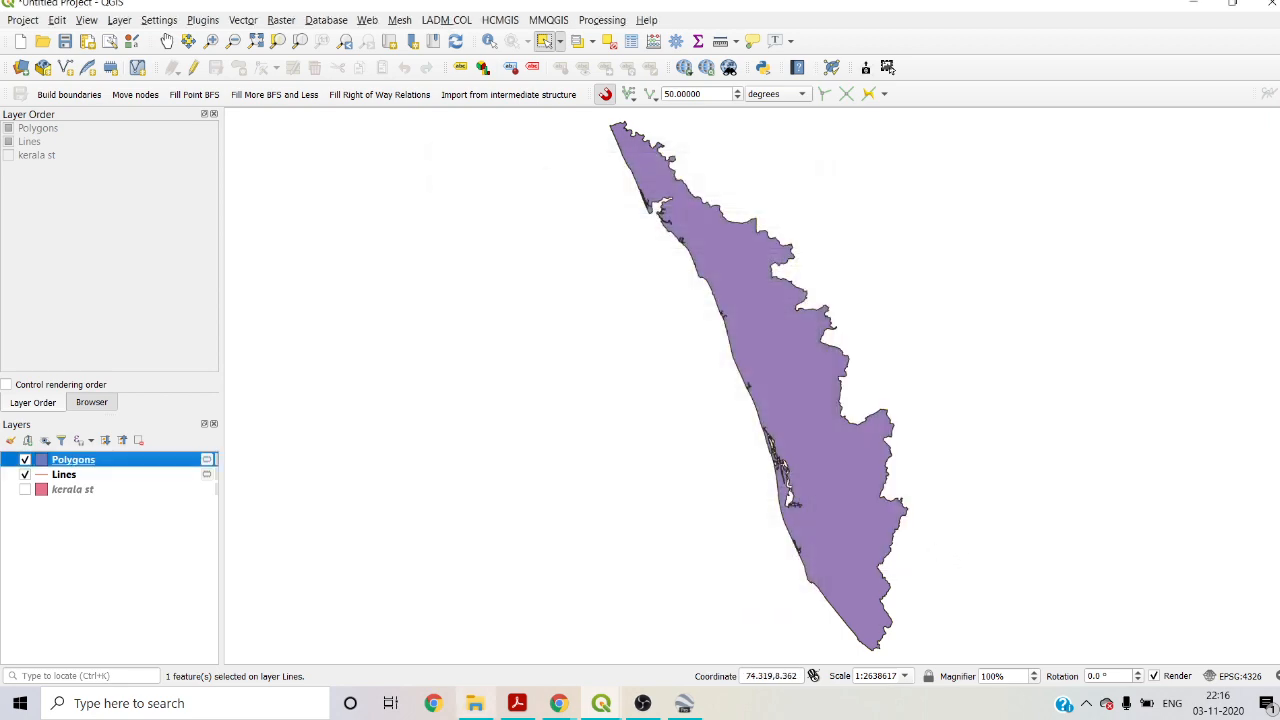
# - Remove the temporary Polygons and Lines layers from the project
pyautogui.rightClick(142, 460)
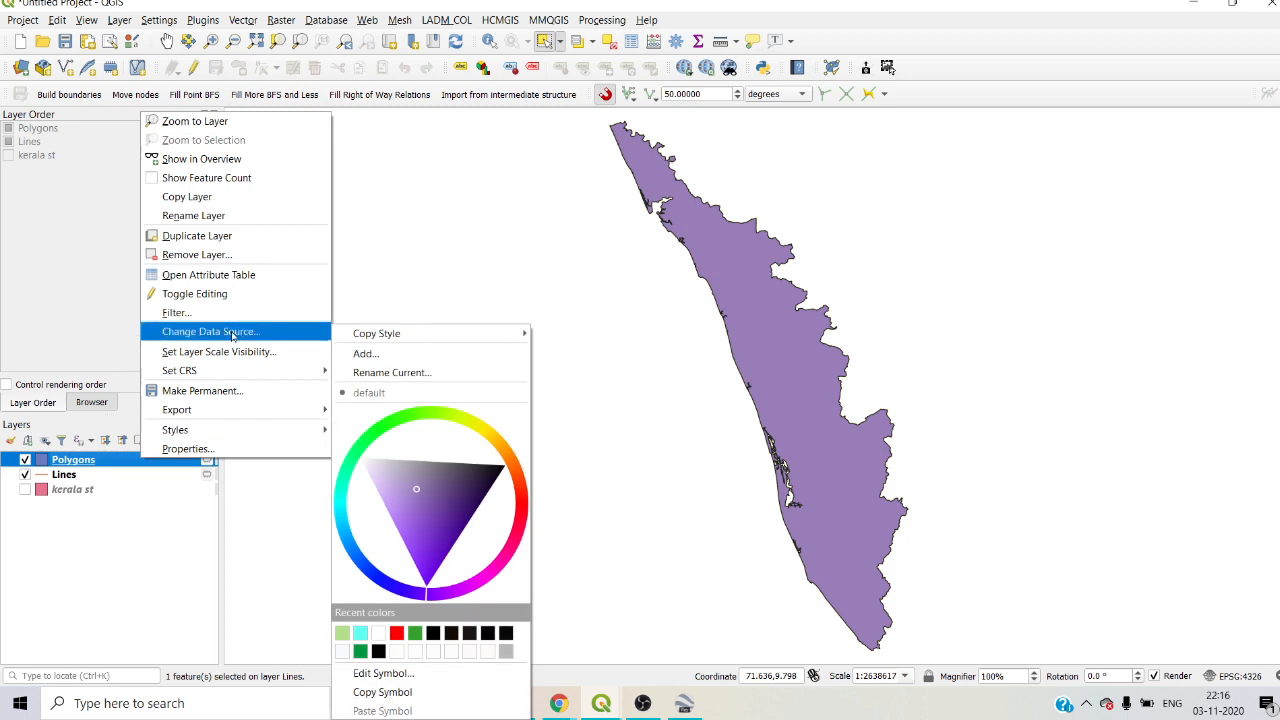
pyautogui.click(213, 255)
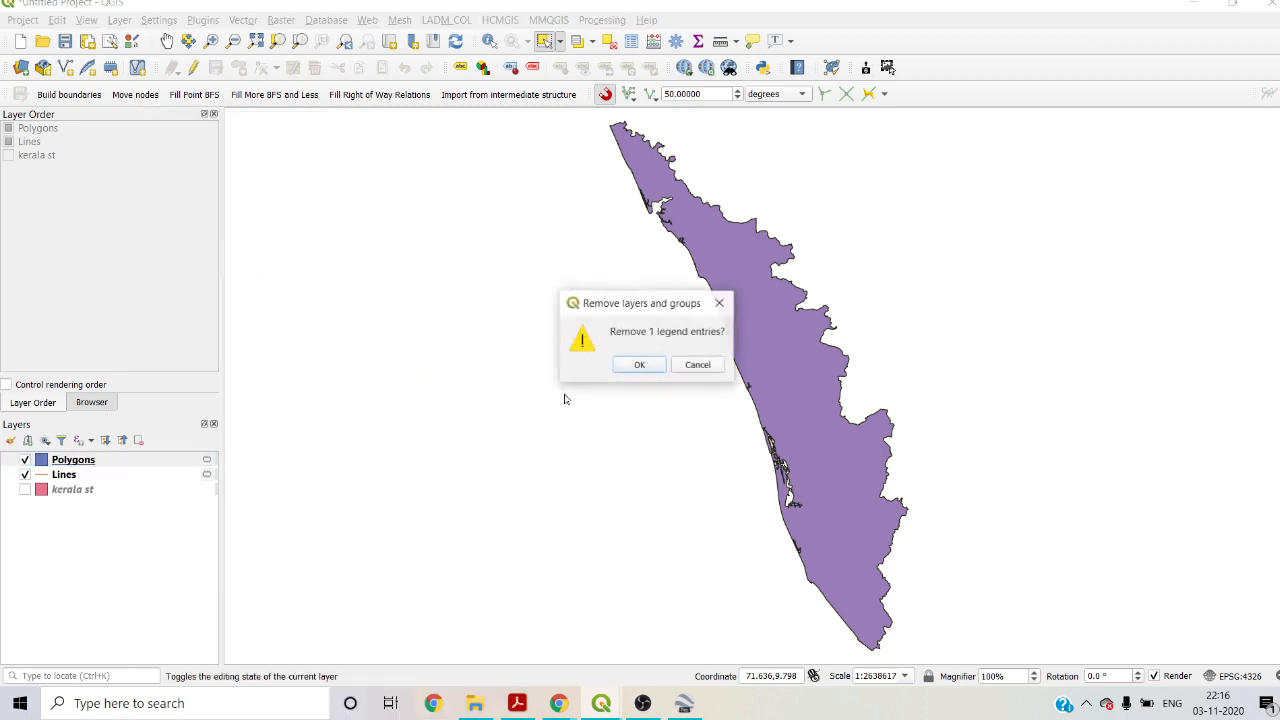
pyautogui.click(636, 365)
pyautogui.rightClick(148, 460)
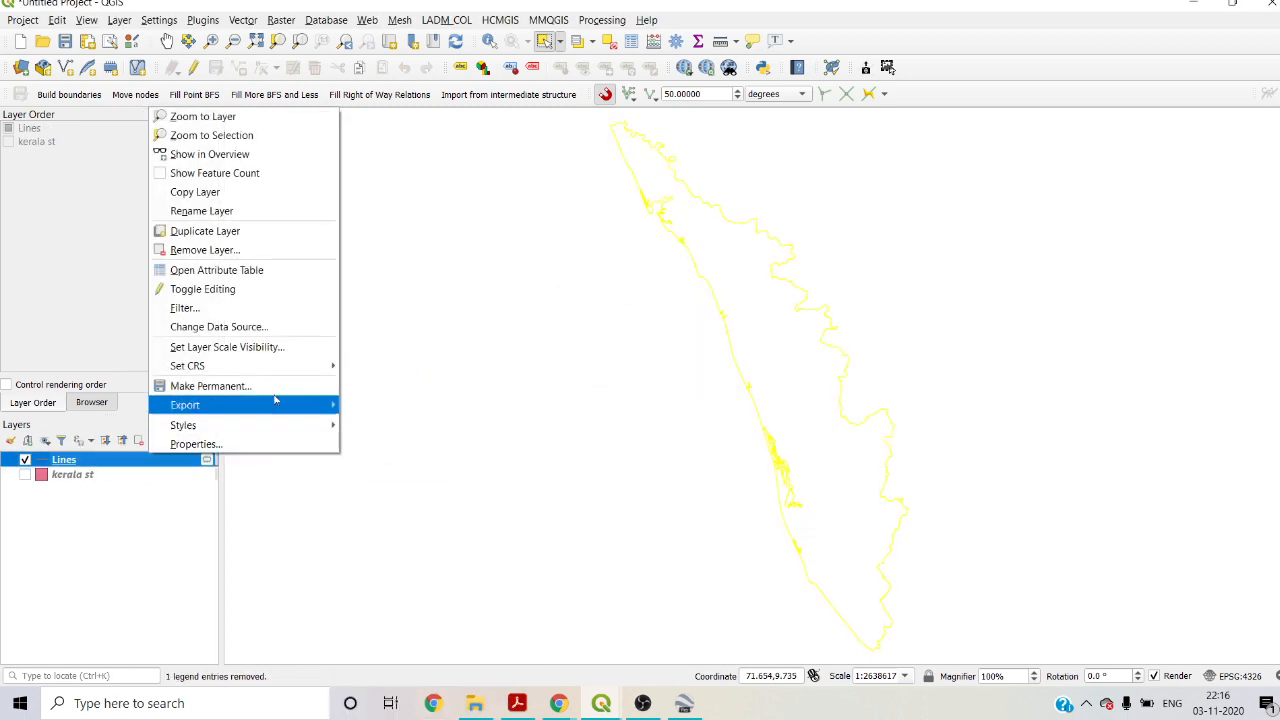
pyautogui.click(229, 250)
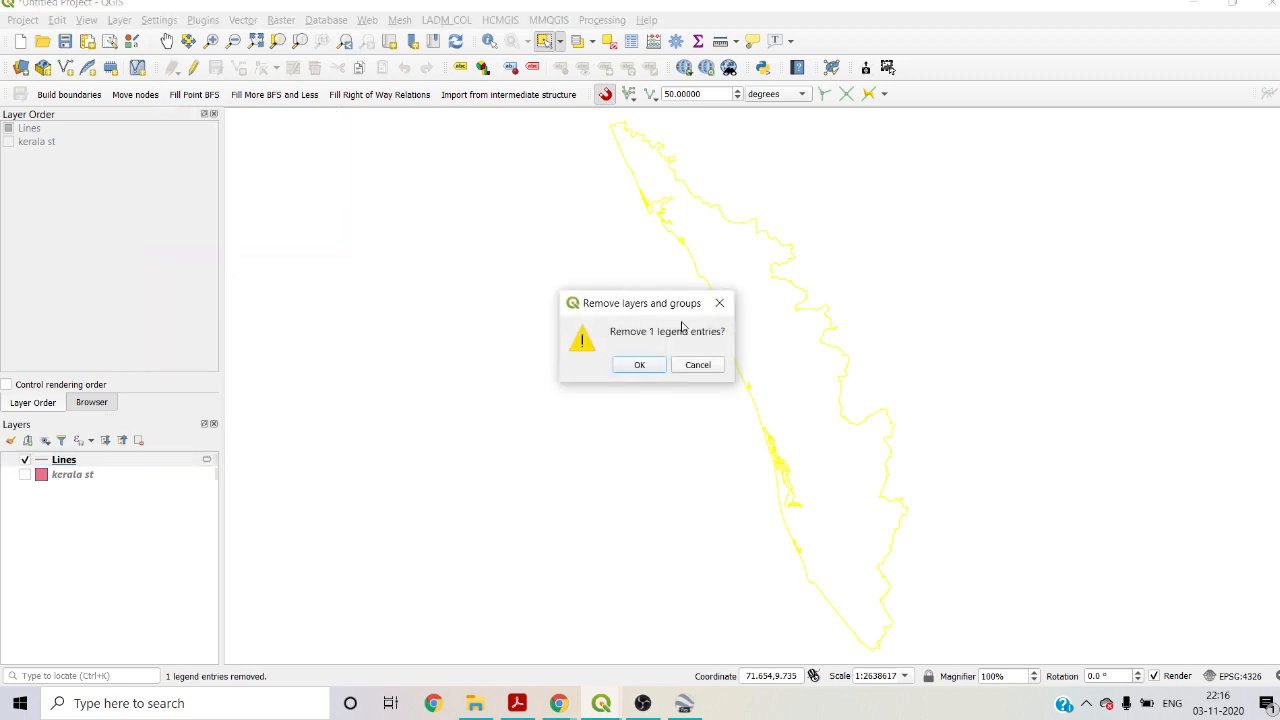
pyautogui.click(640, 365)
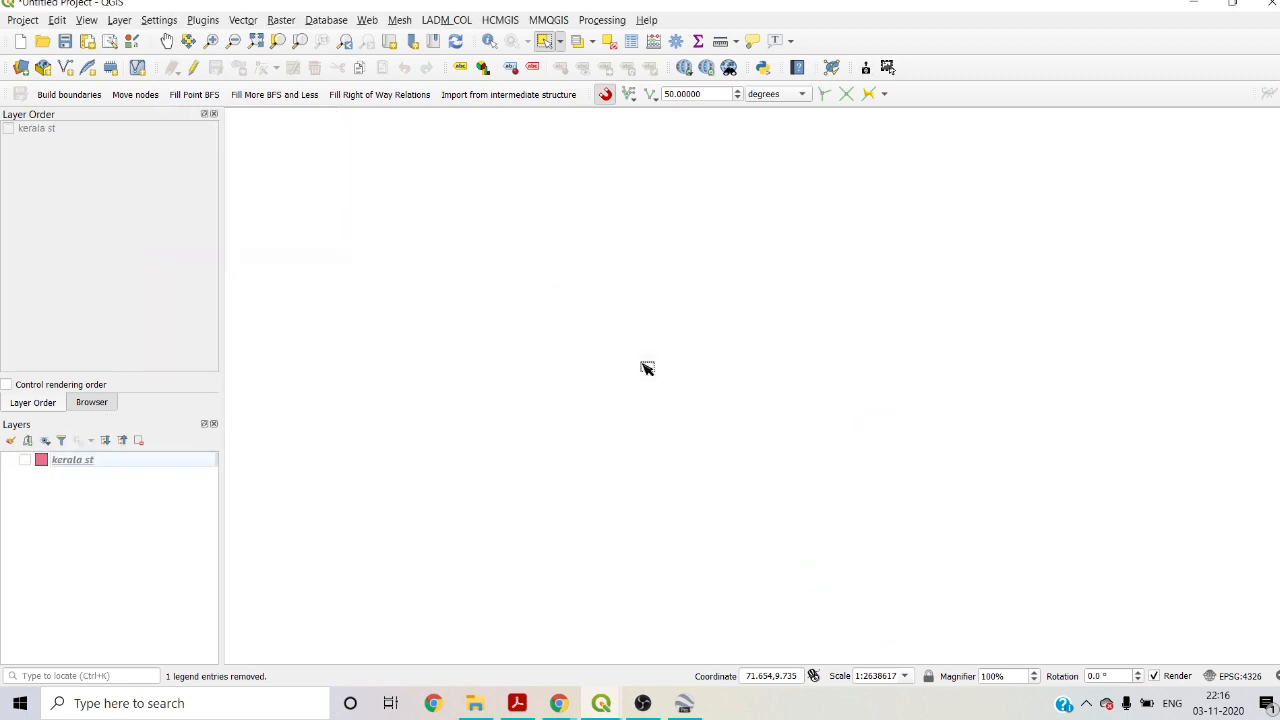
# - Make the kerala st layer visible again and clear its feature selection
pyautogui.click(34, 465)
pyautogui.click(25, 460)
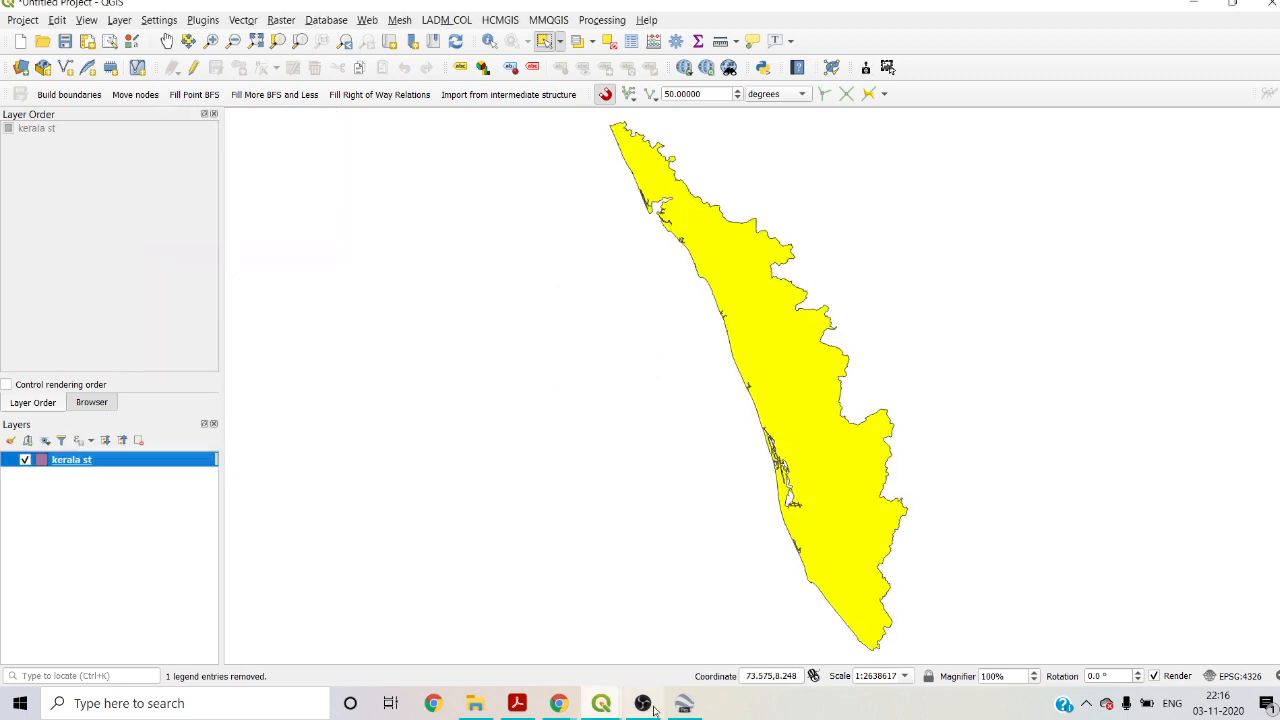
pyautogui.click(608, 40)
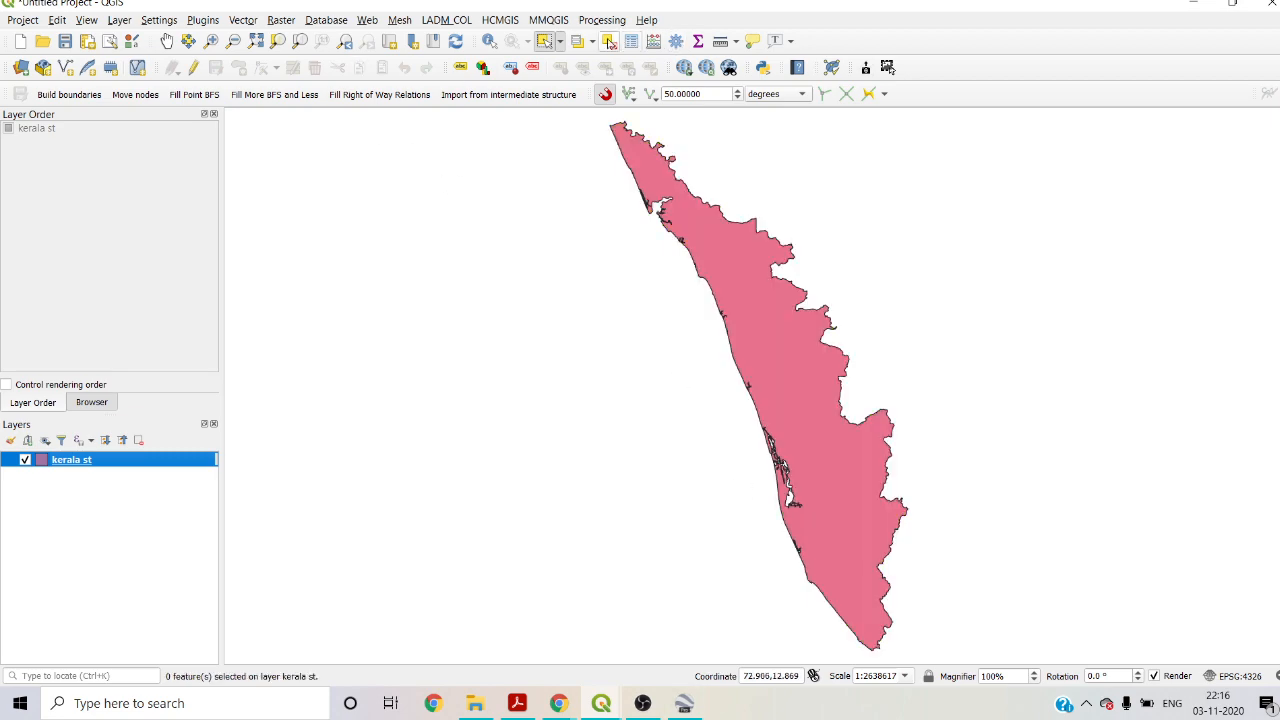
# - Switch to Google Earth Pro and examine the Kerala coastline over a wider area
pyautogui.click(684, 703)
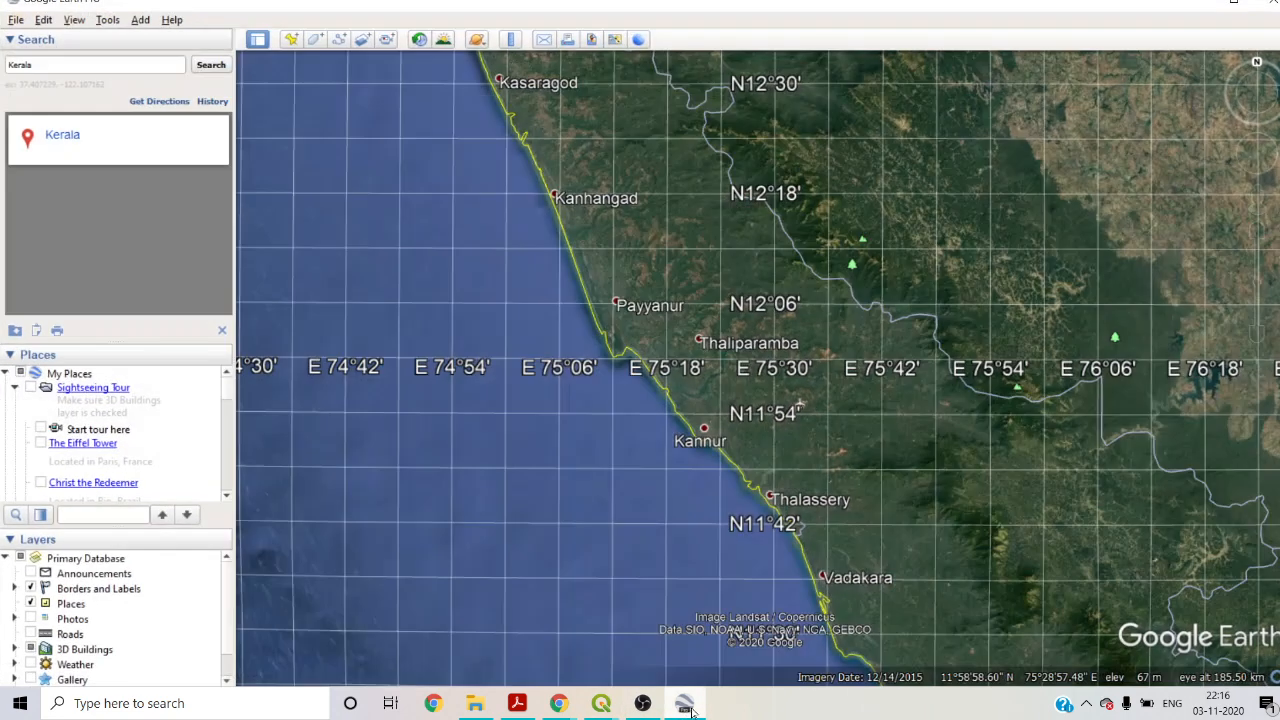
pyautogui.scroll(-3, 834, 434)
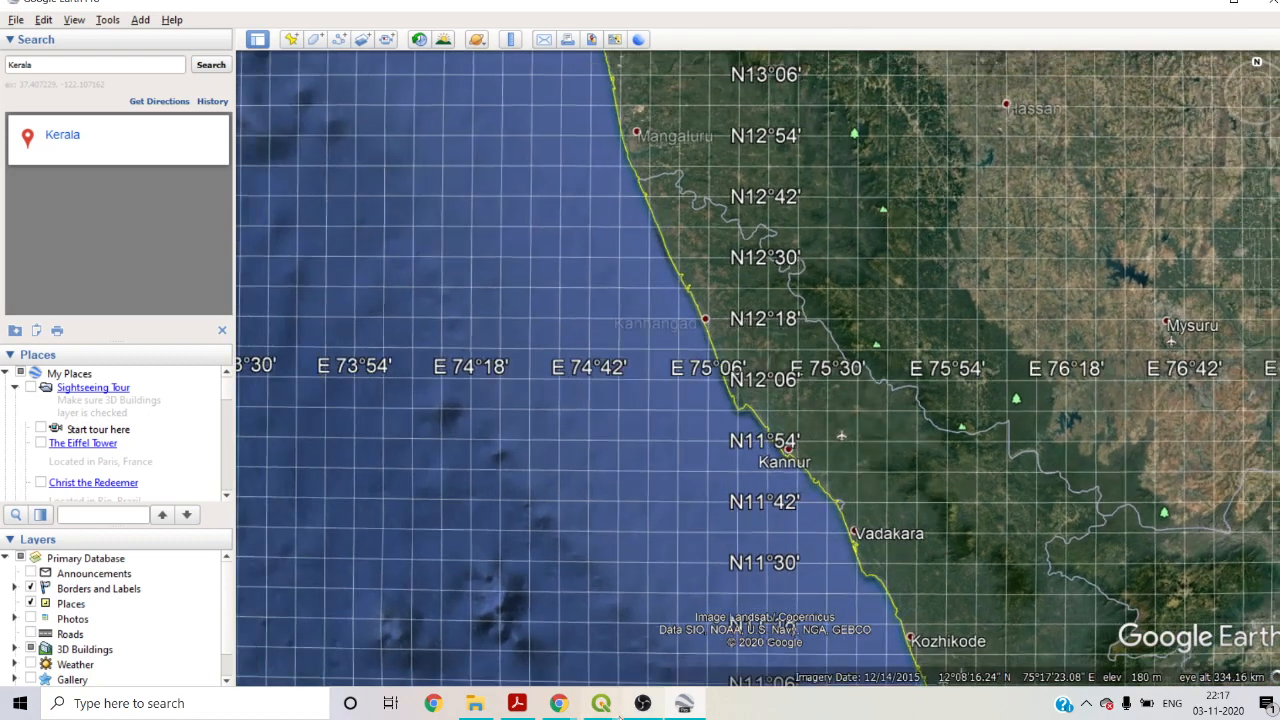
# - Switch to Chrome, return to the "convert shp to kml free" search results and open the MyGeodata Cloud SHP to KML converter
pyautogui.moveTo(558, 703)
pyautogui.click(740, 625)
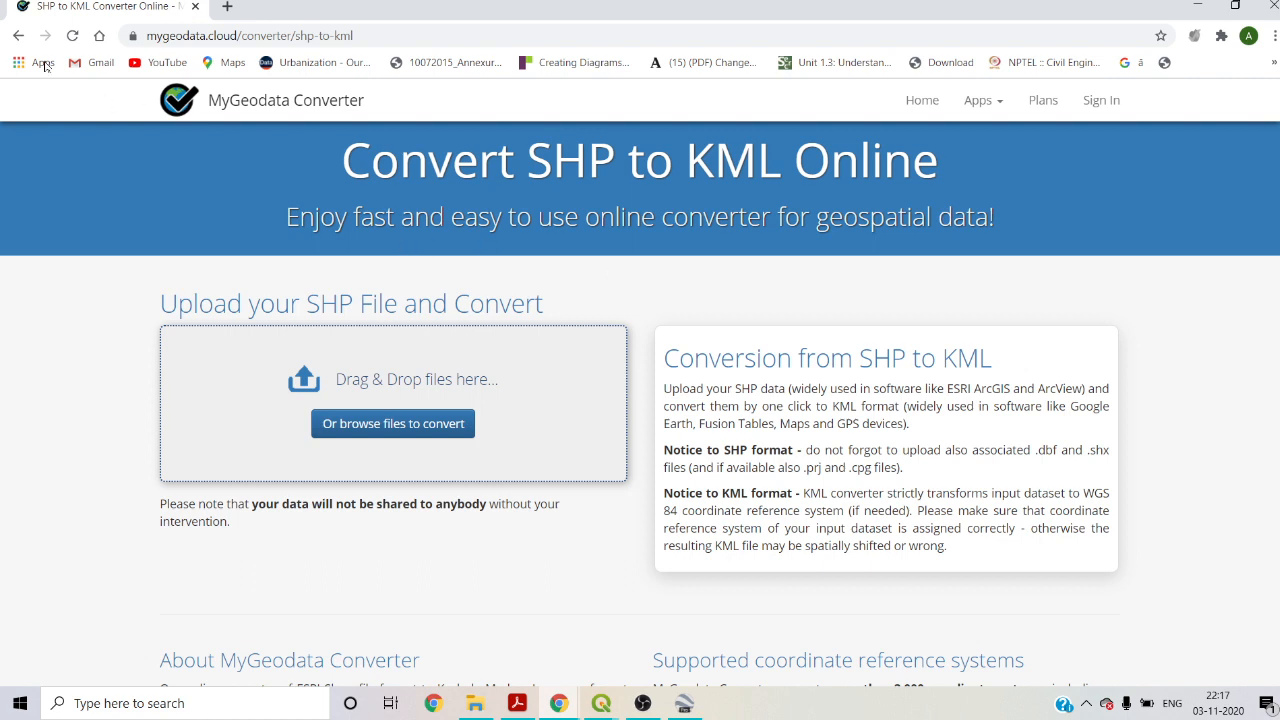
pyautogui.click(19, 37)
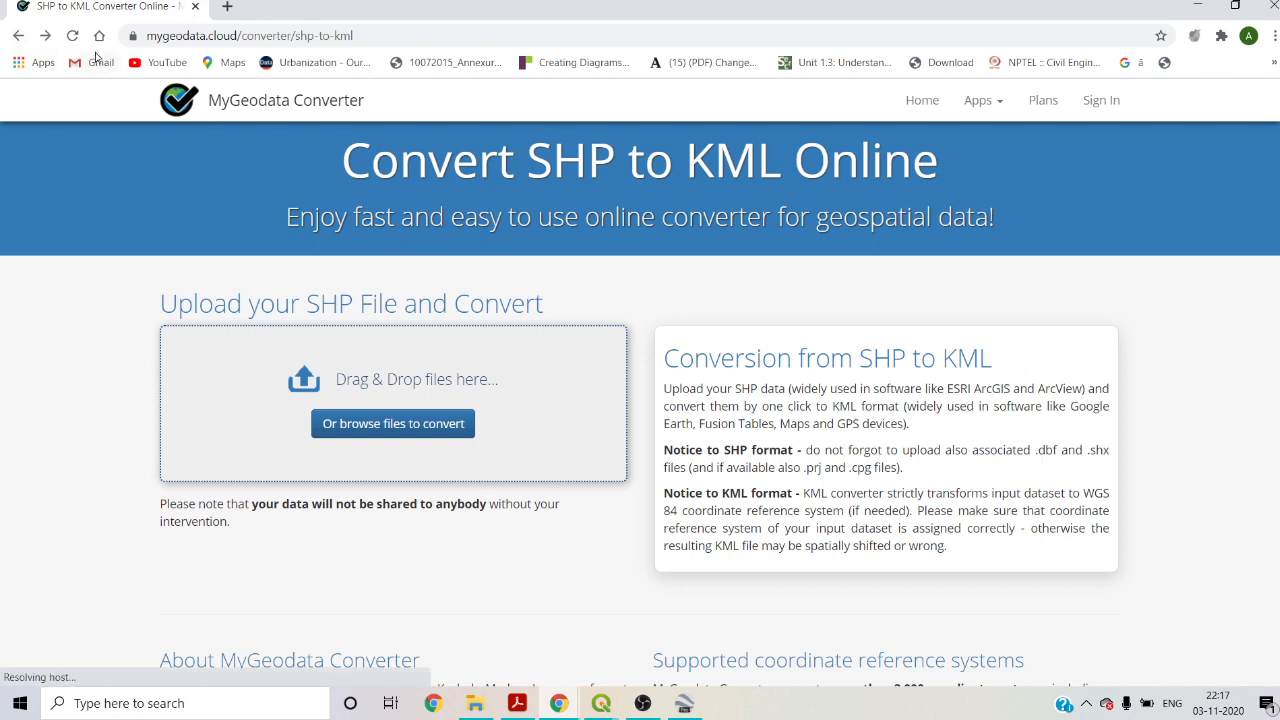
pyautogui.click(19, 36)
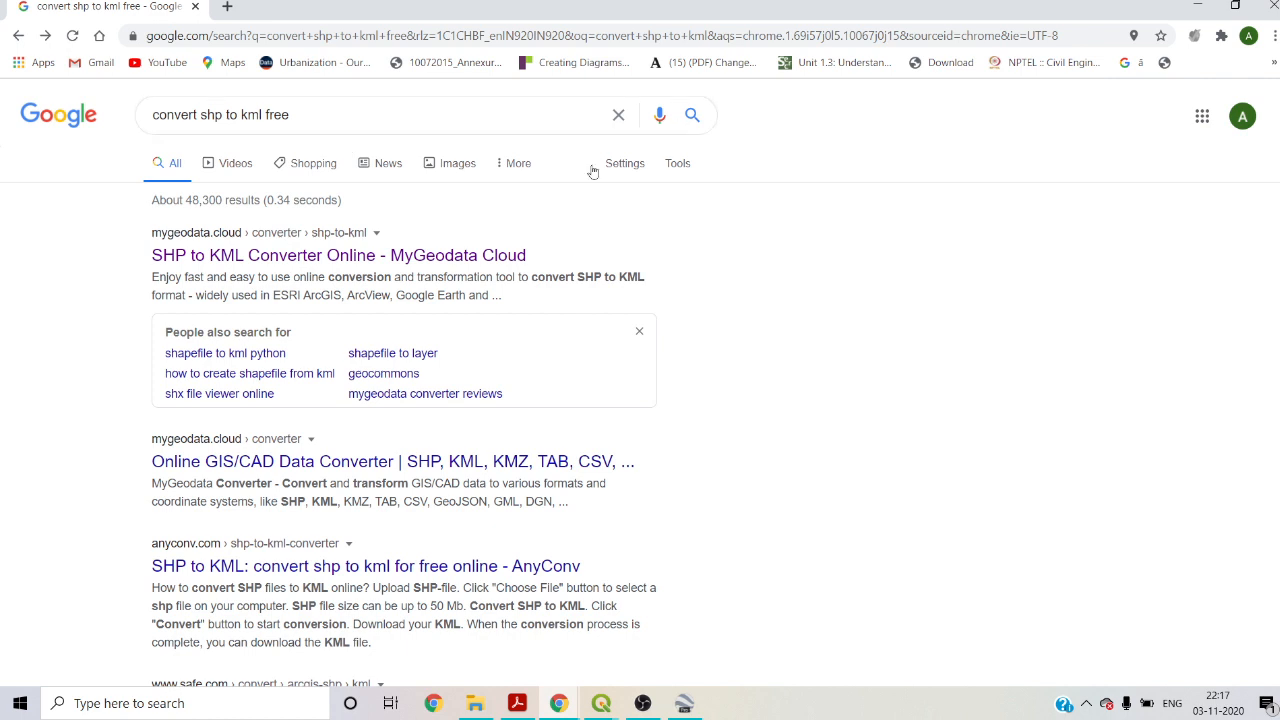
pyautogui.click(305, 257)
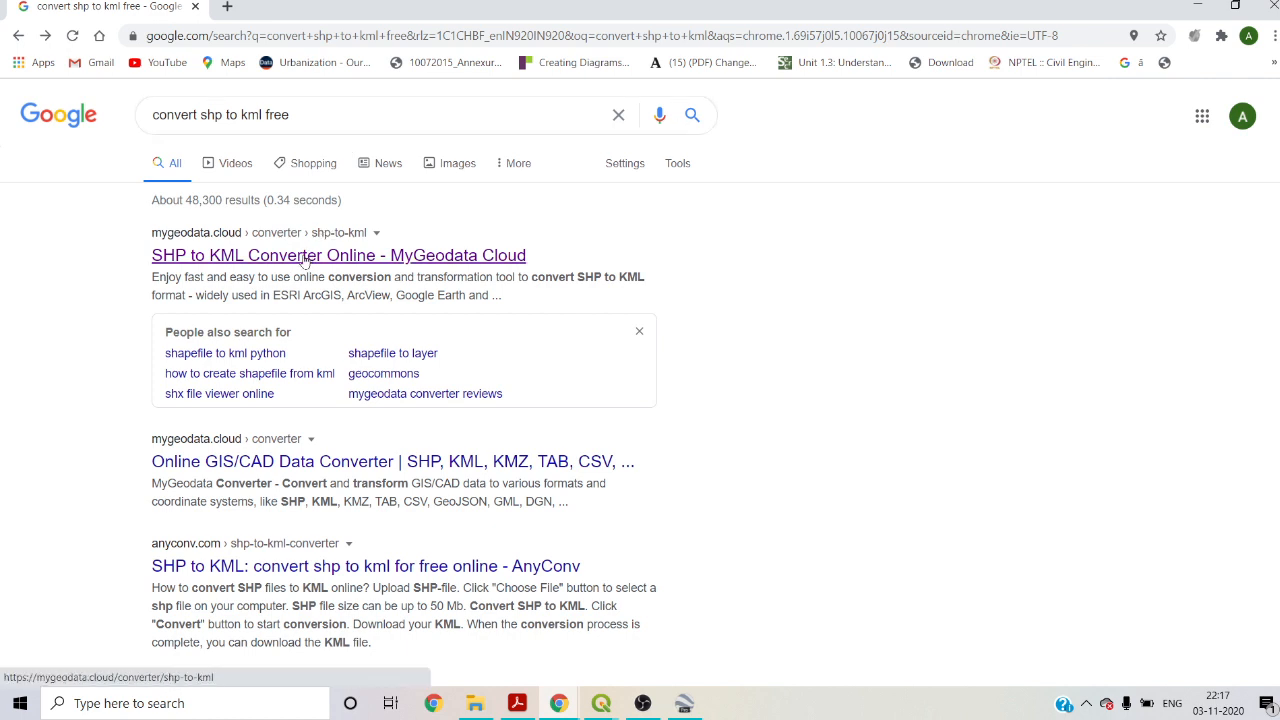
# - Open the MyGeodata SHP to KML converter and add kerala st.shp from the data attachment folder for upload
pyautogui.click(305, 257)
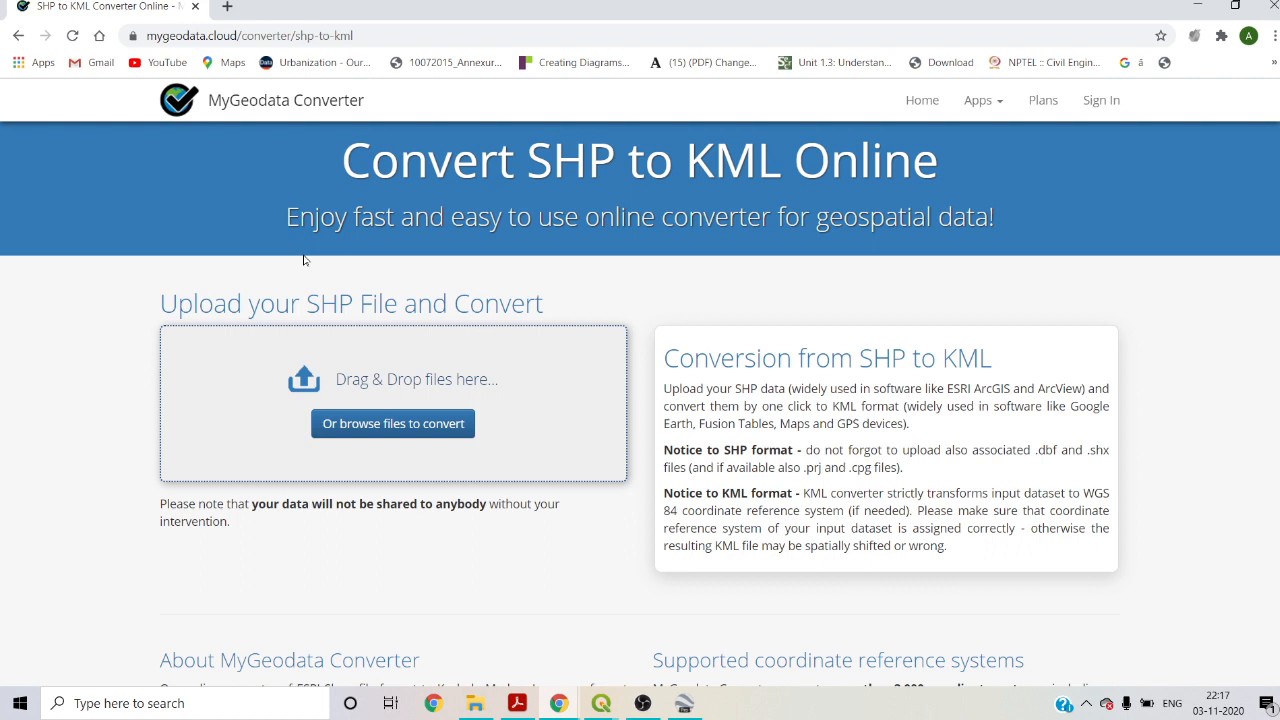
pyautogui.click(395, 432)
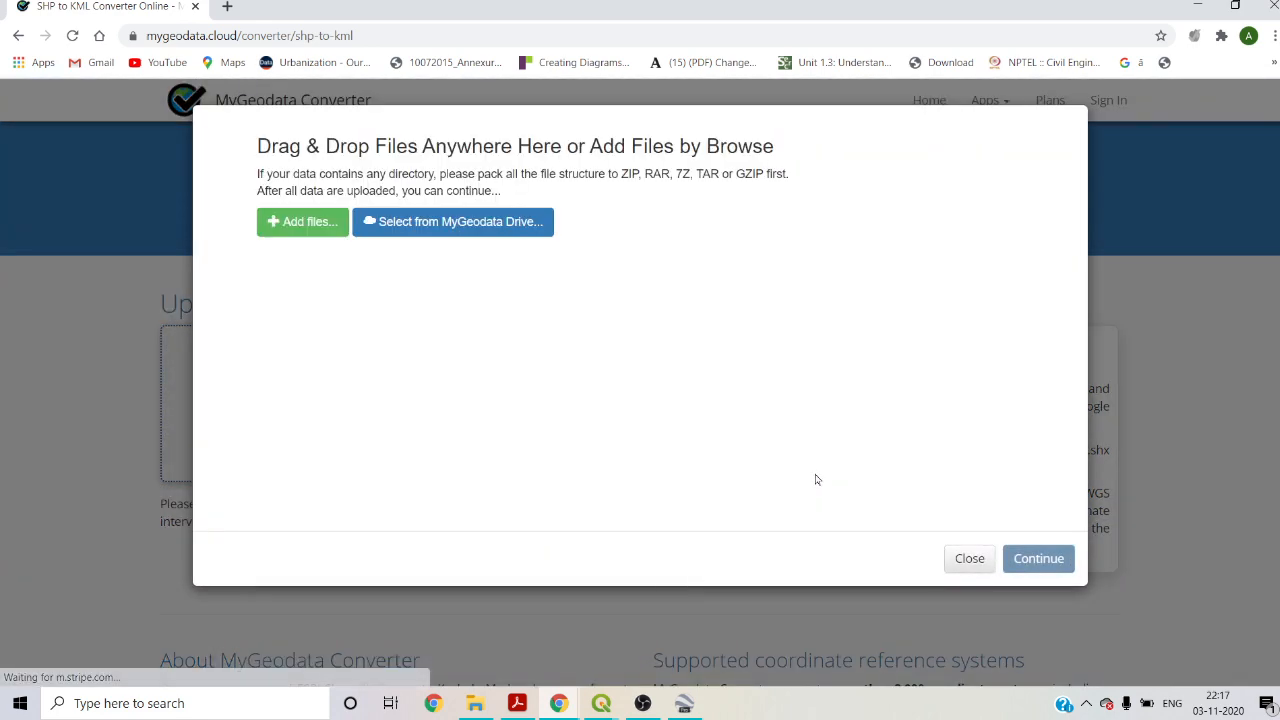
pyautogui.click(279, 234)
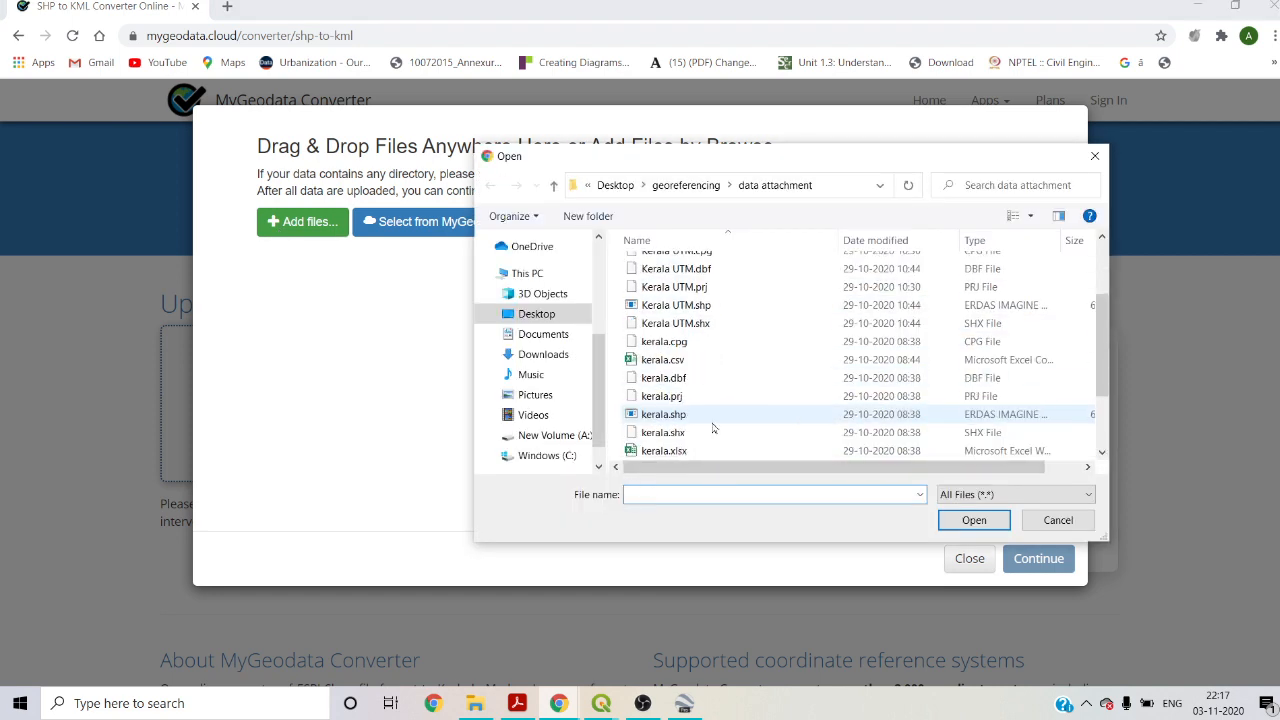
pyautogui.scroll(-2, 713, 428)
pyautogui.scroll(3, 713, 428)
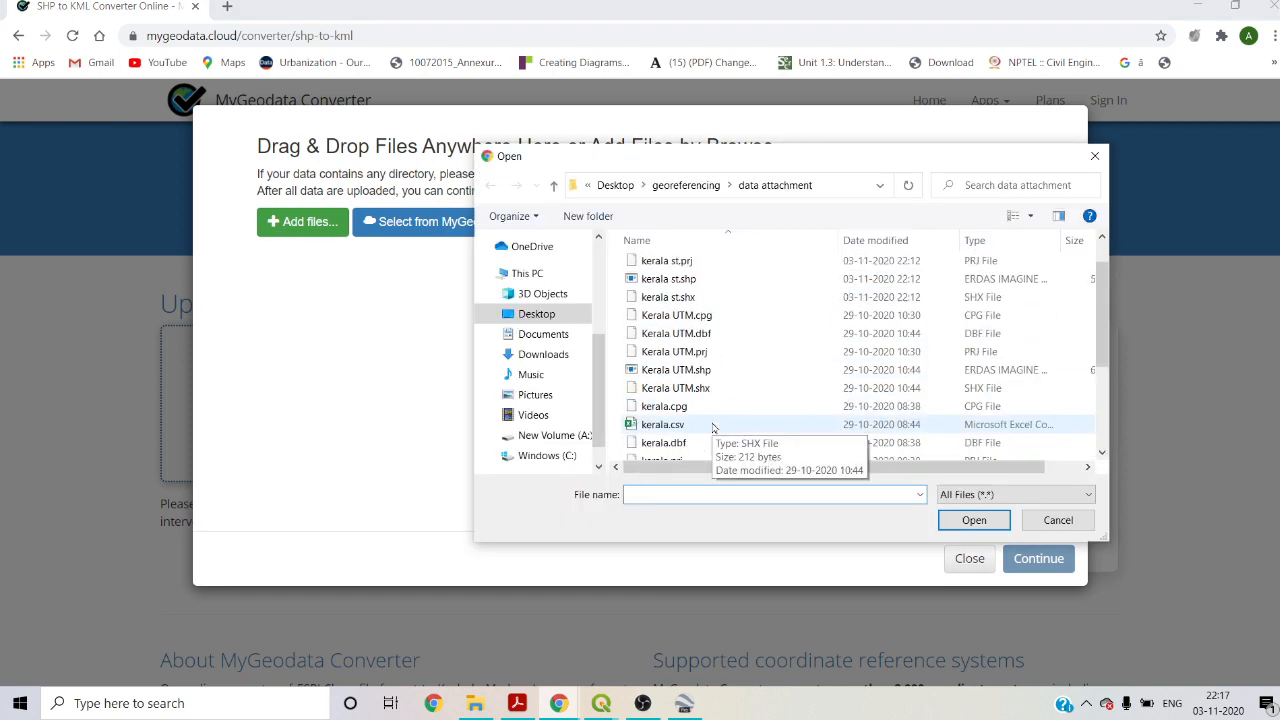
pyautogui.click(690, 279)
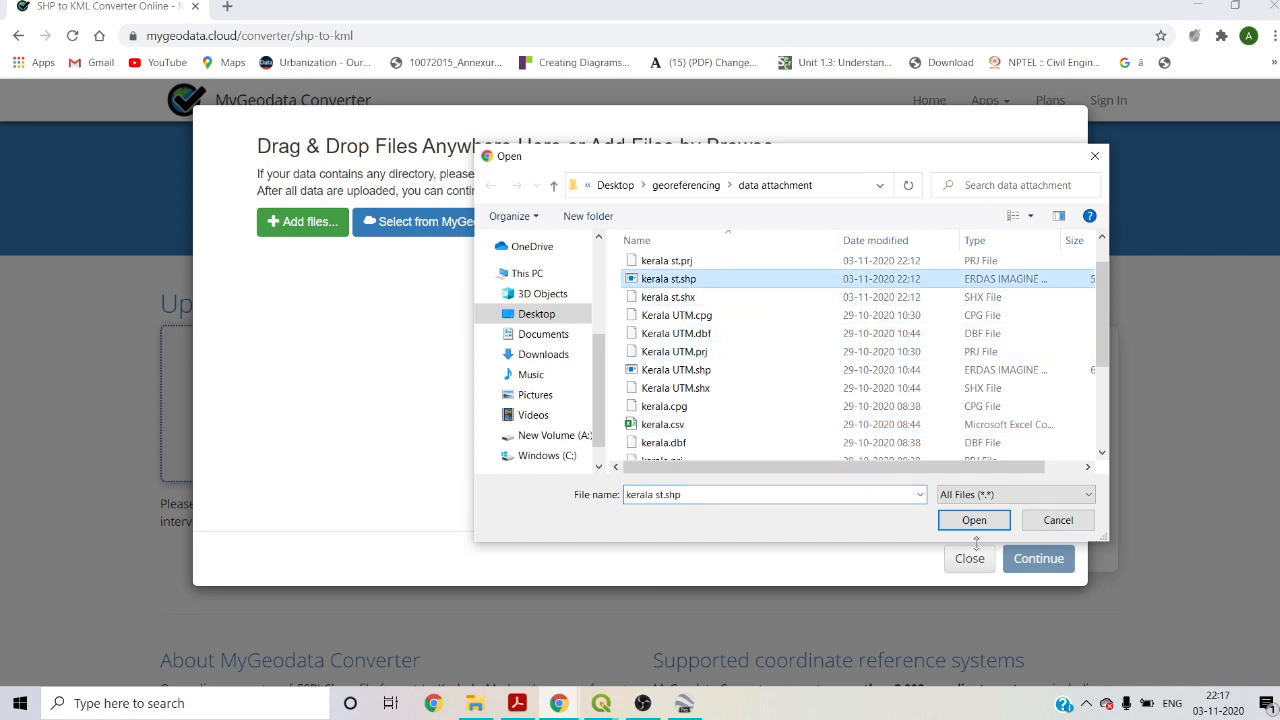
pyautogui.click(975, 526)
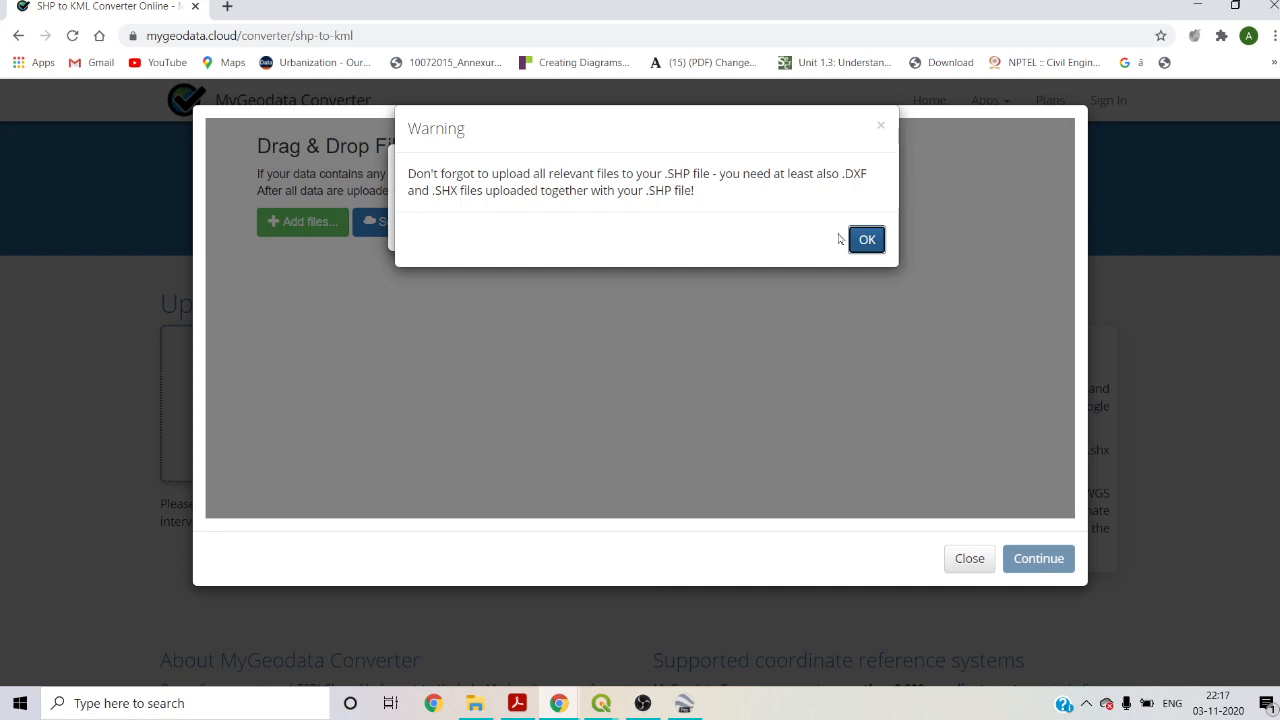
# - Try to convert the uploaded kerala st shapefile to KML online and leave the converter page
pyautogui.click(867, 241)
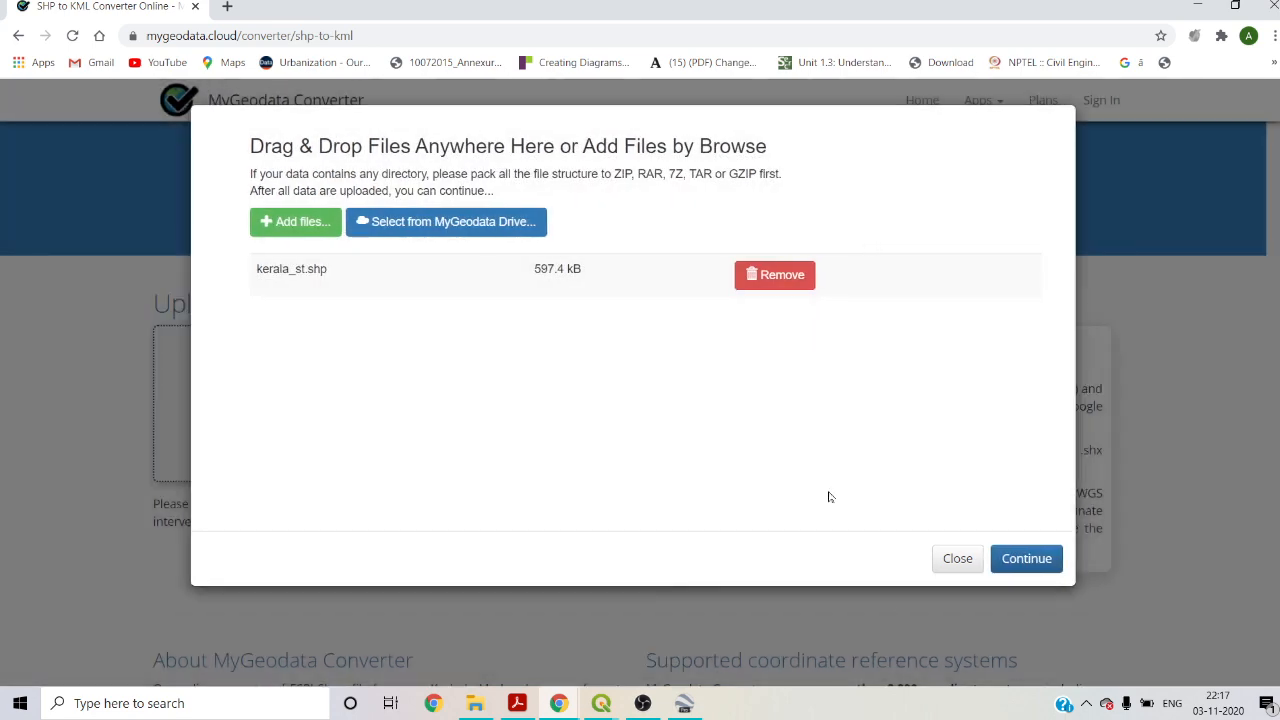
pyautogui.click(1010, 559)
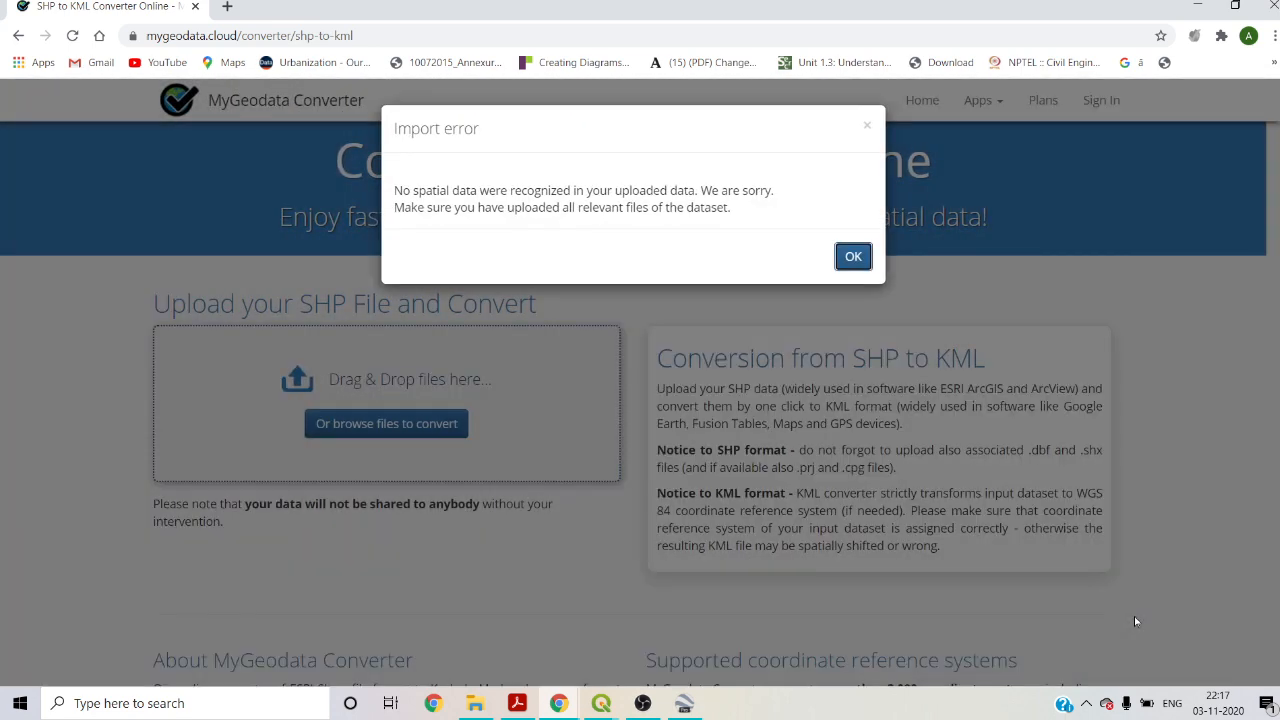
pyautogui.click(857, 259)
pyautogui.click(18, 35)
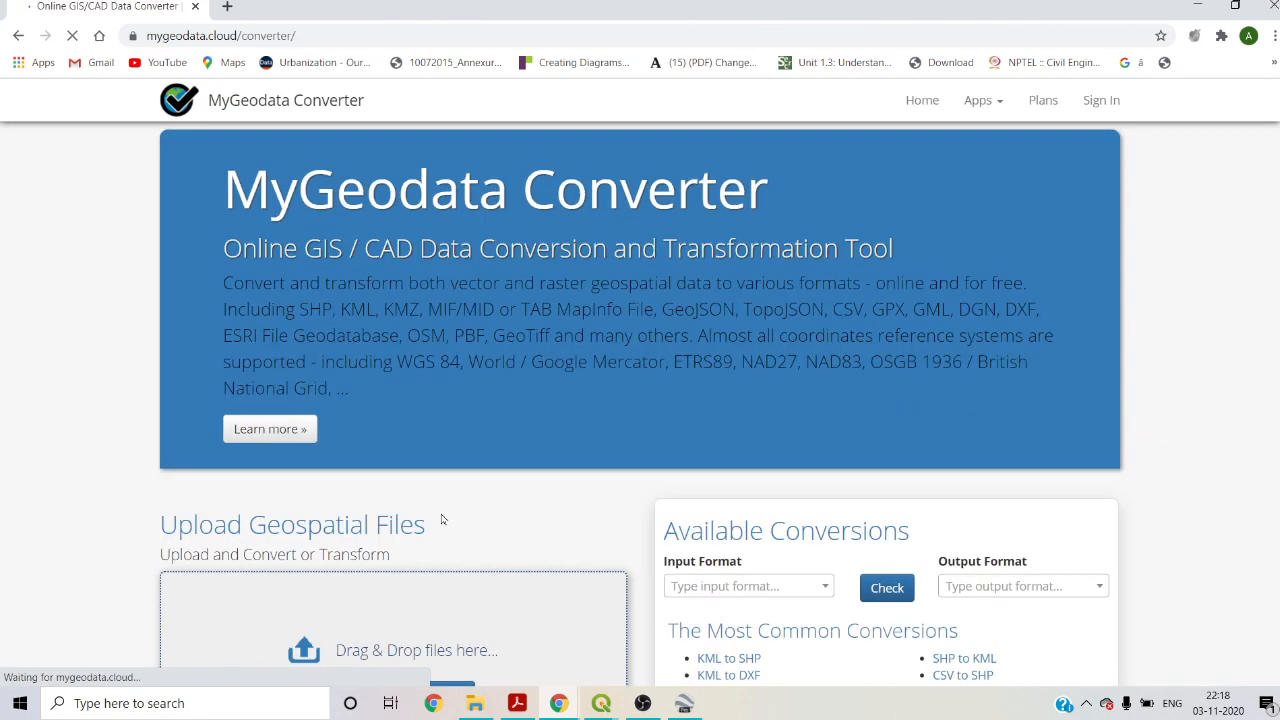
# - Switch to QGIS, start exporting the kerala st layer's features and set the format to Keyhole Markup Language [KML]
pyautogui.click(1208, 4)
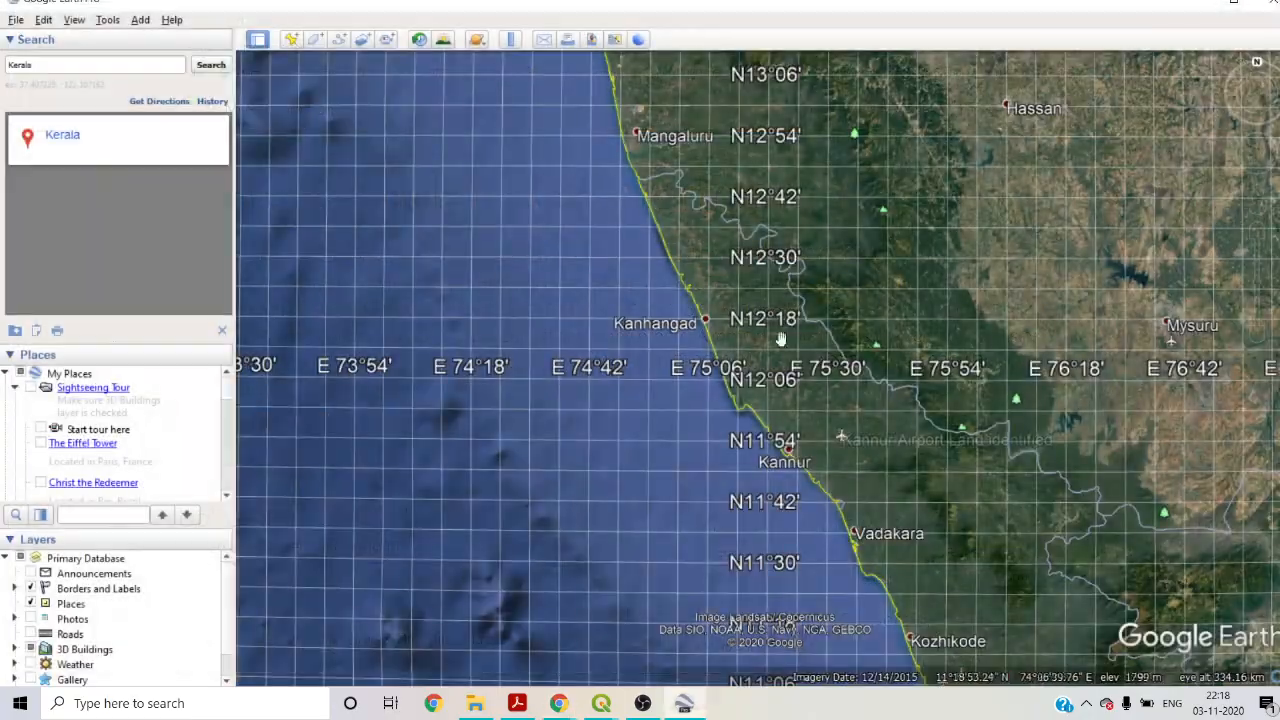
pyautogui.click(1212, 4)
pyautogui.rightClick(100, 462)
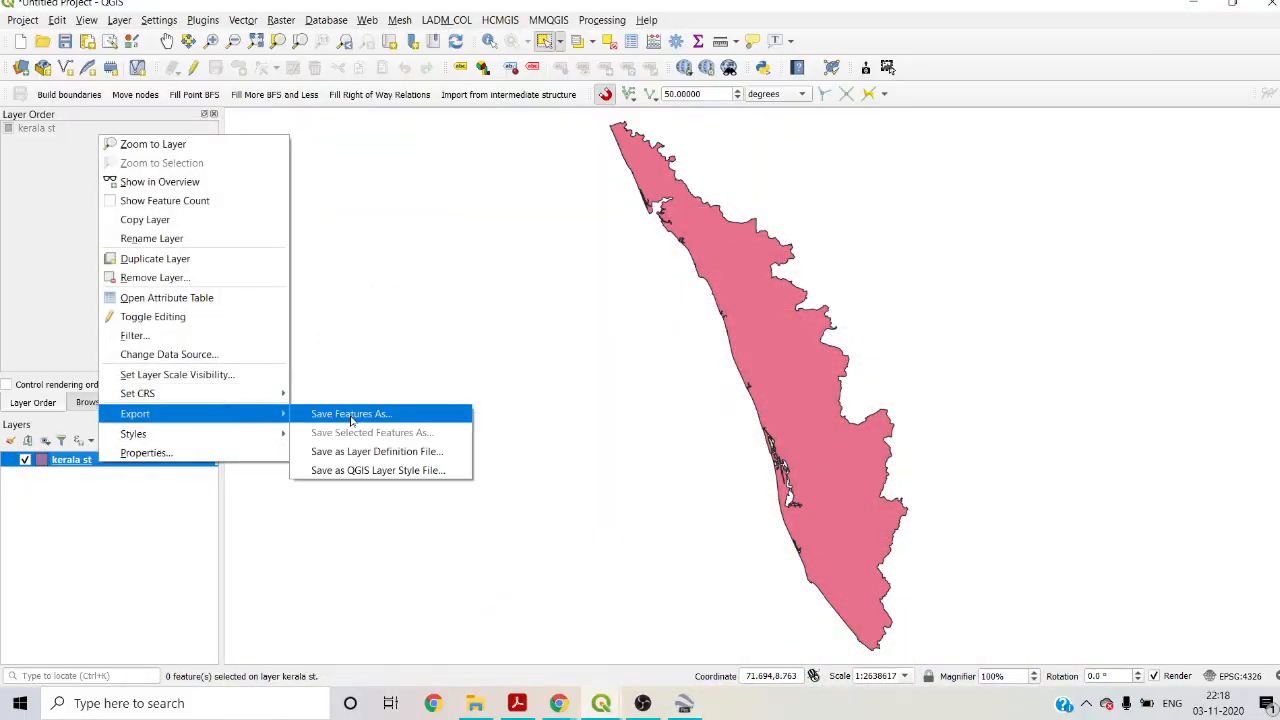
pyautogui.click(350, 414)
pyautogui.click(800, 222)
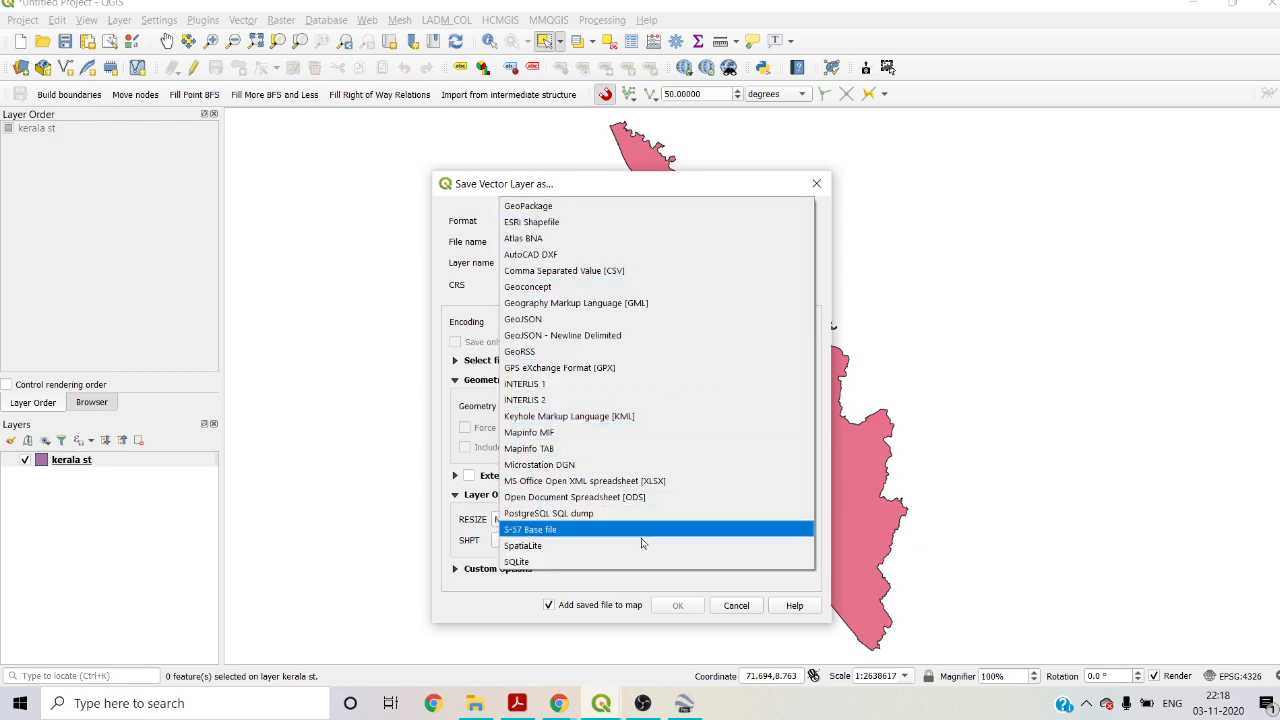
pyautogui.click(613, 416)
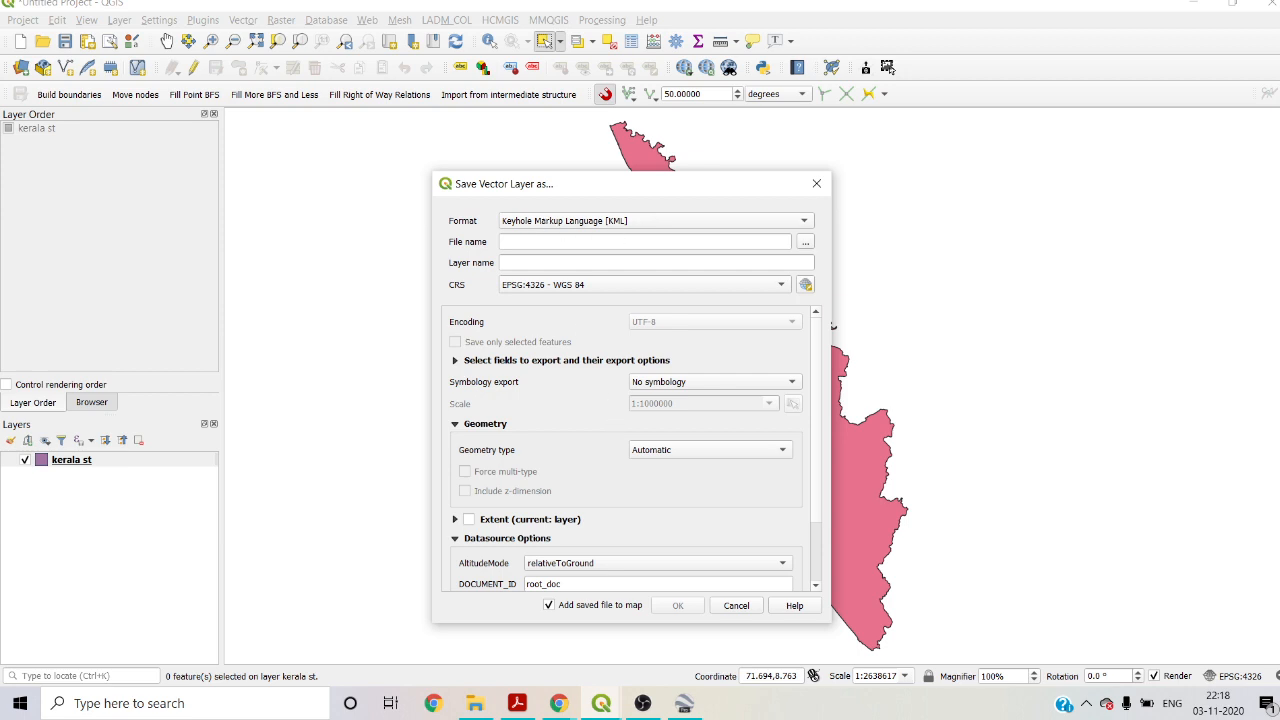
# - Name the output kerala_1 in the data attachment folder and export the layer, adding the saved file to the map
pyautogui.click(806, 244)
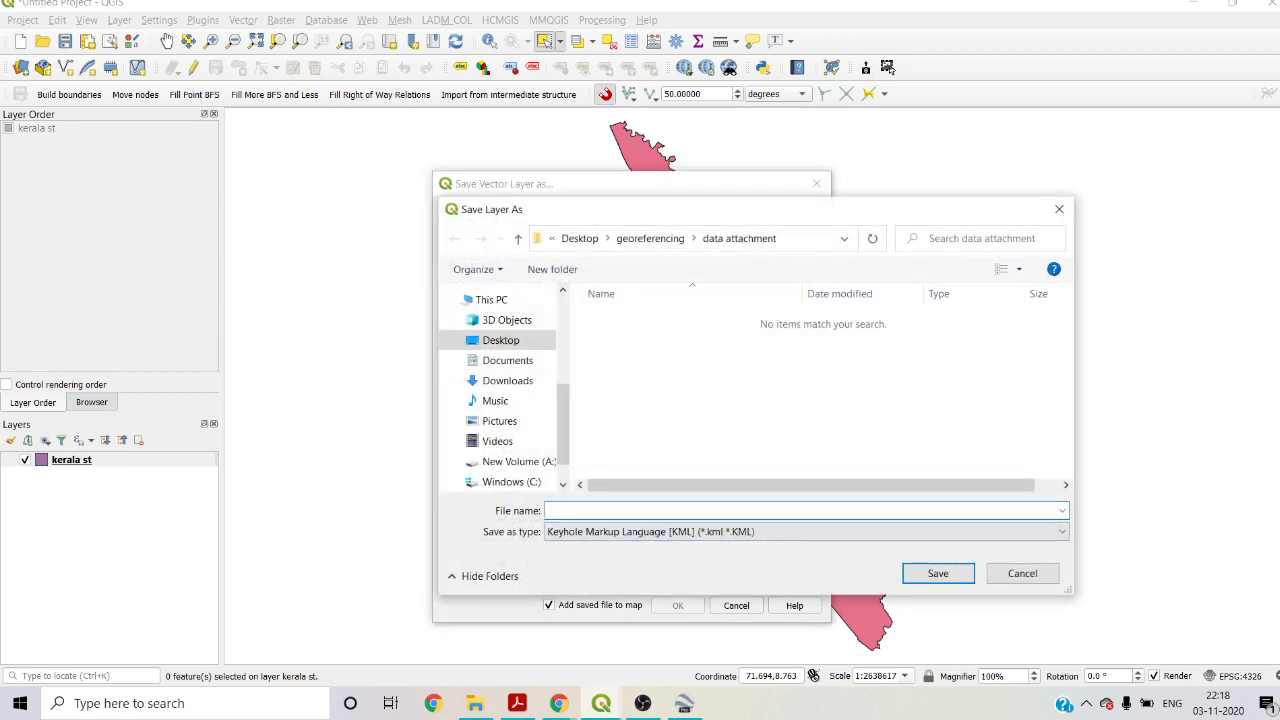
pyautogui.write('k')
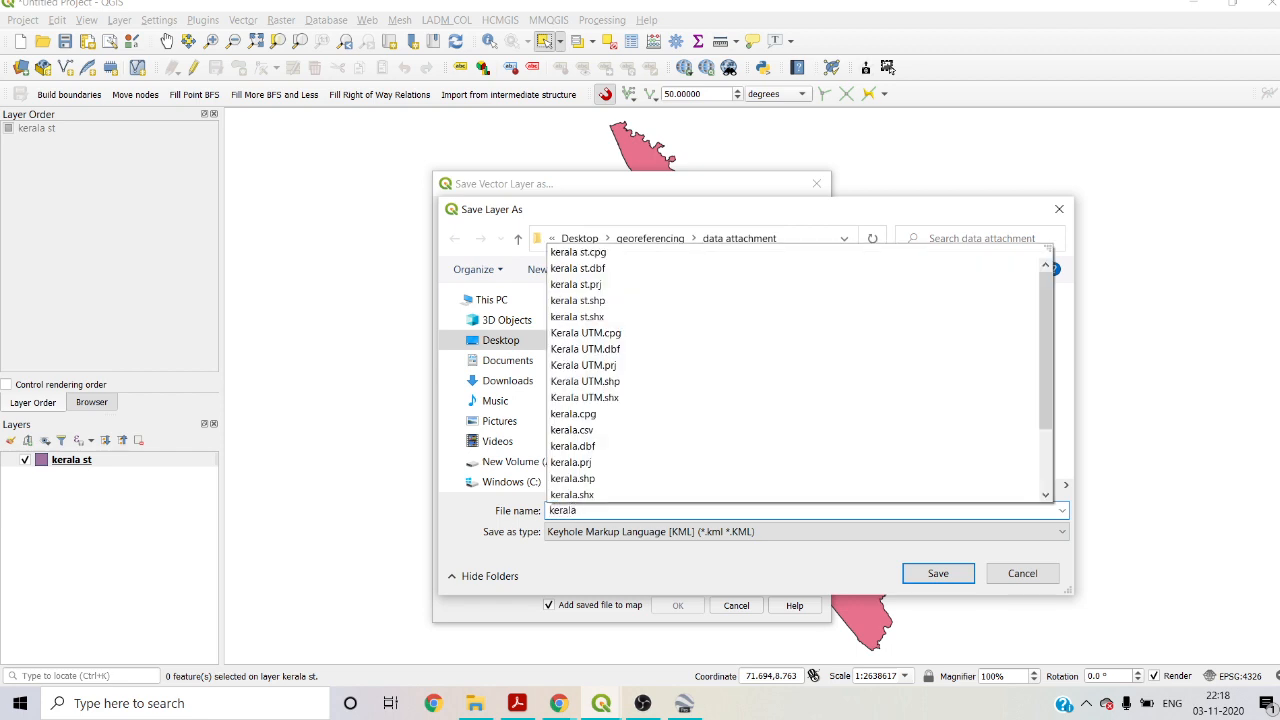
pyautogui.write('erala')
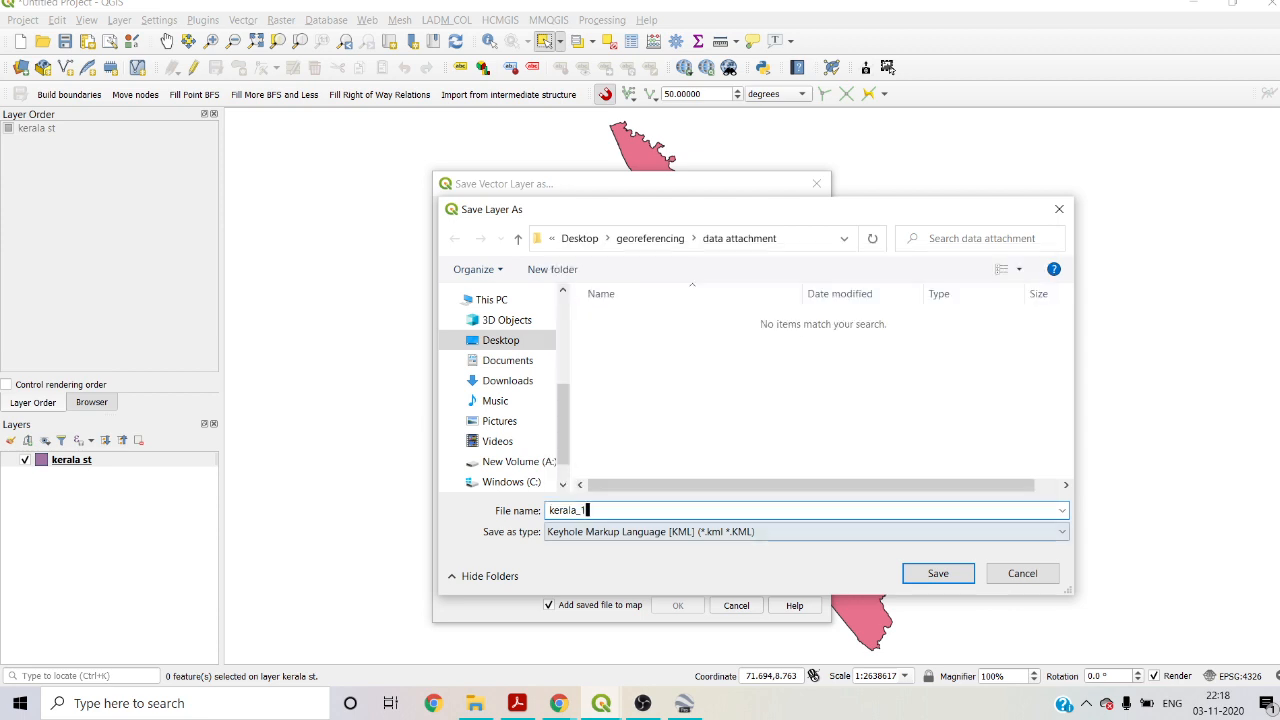
pyautogui.click(930, 576)
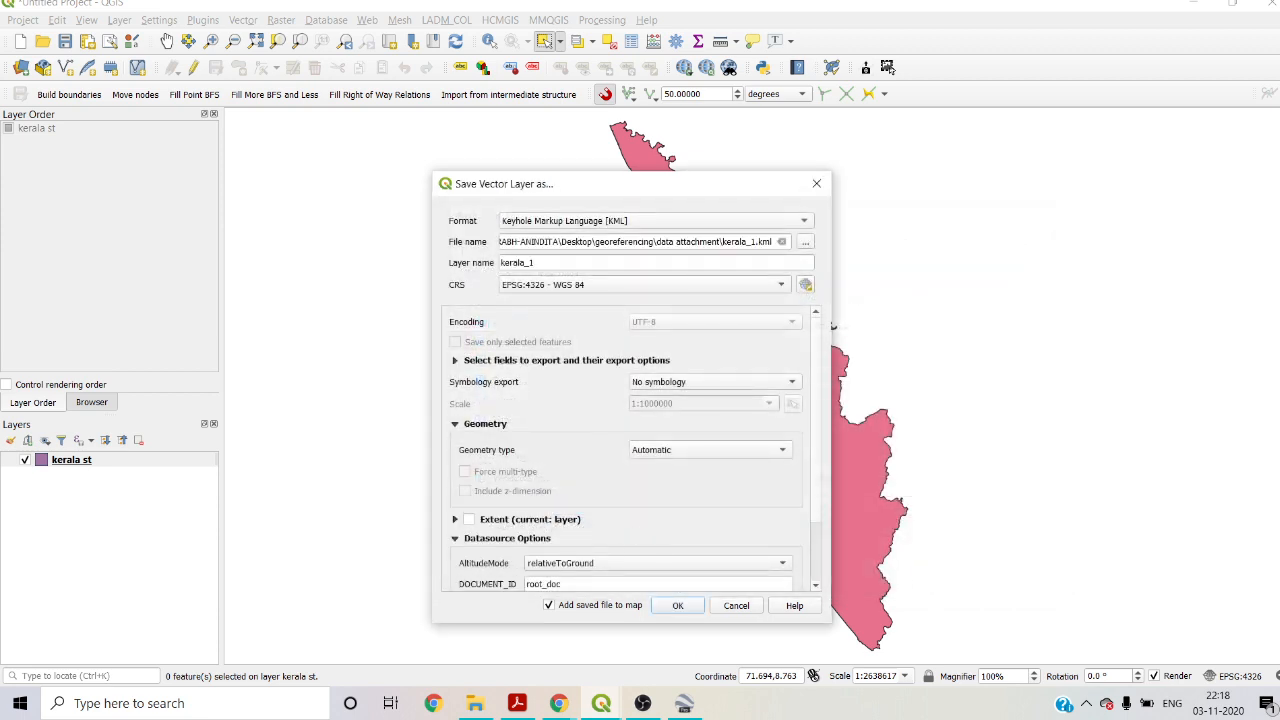
pyautogui.click(679, 606)
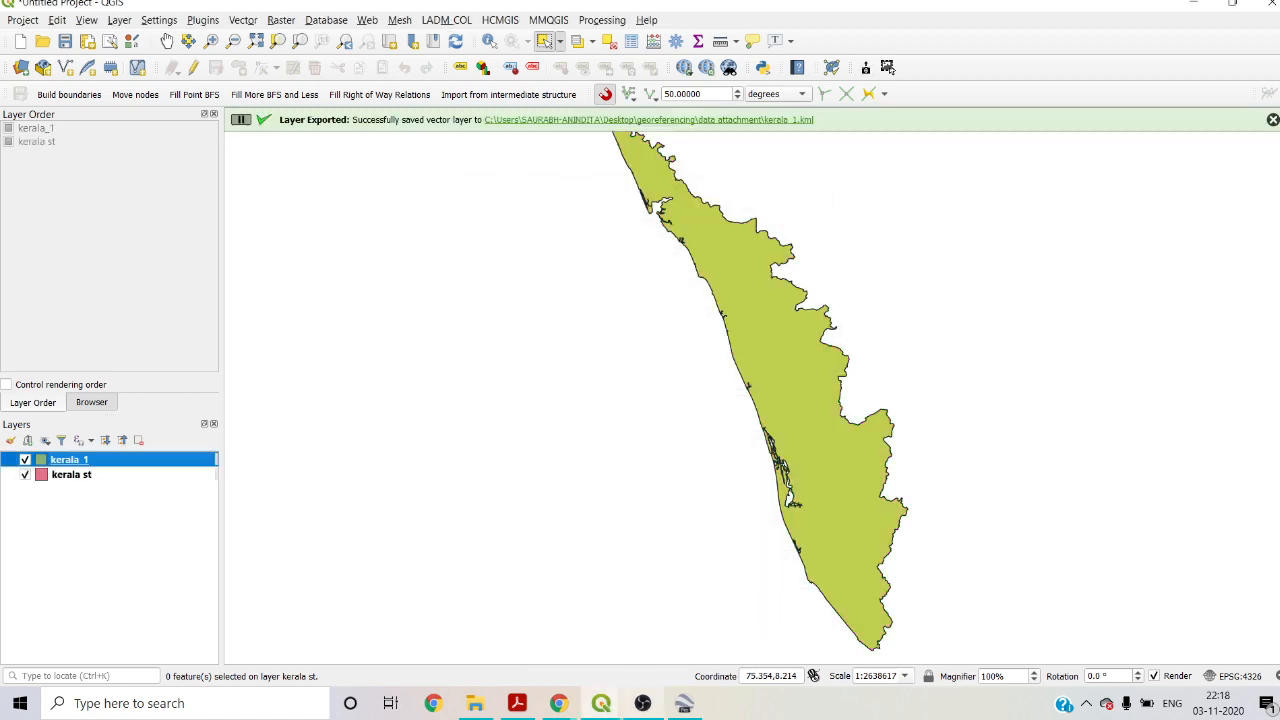
# - Switch to Google Earth Pro and open kerala_1.kml from the Desktop's georeferencing > data attachment folder
pyautogui.click(685, 704)
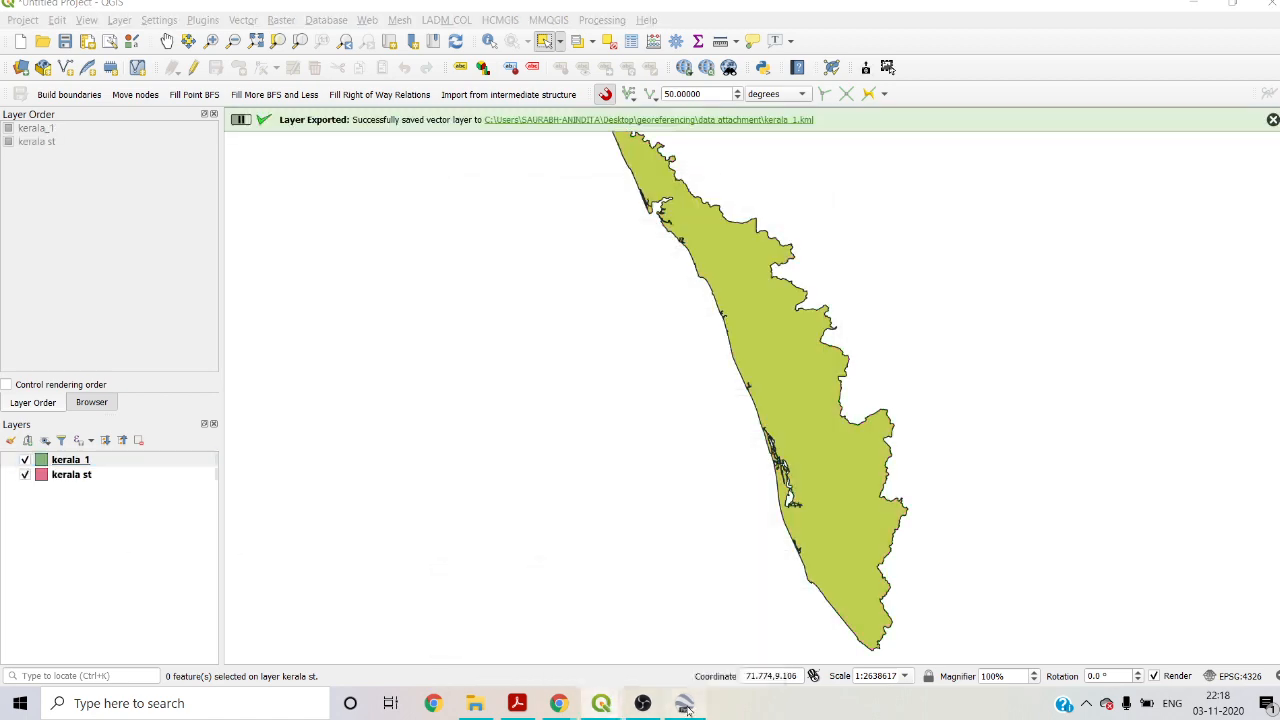
pyautogui.click(16, 20)
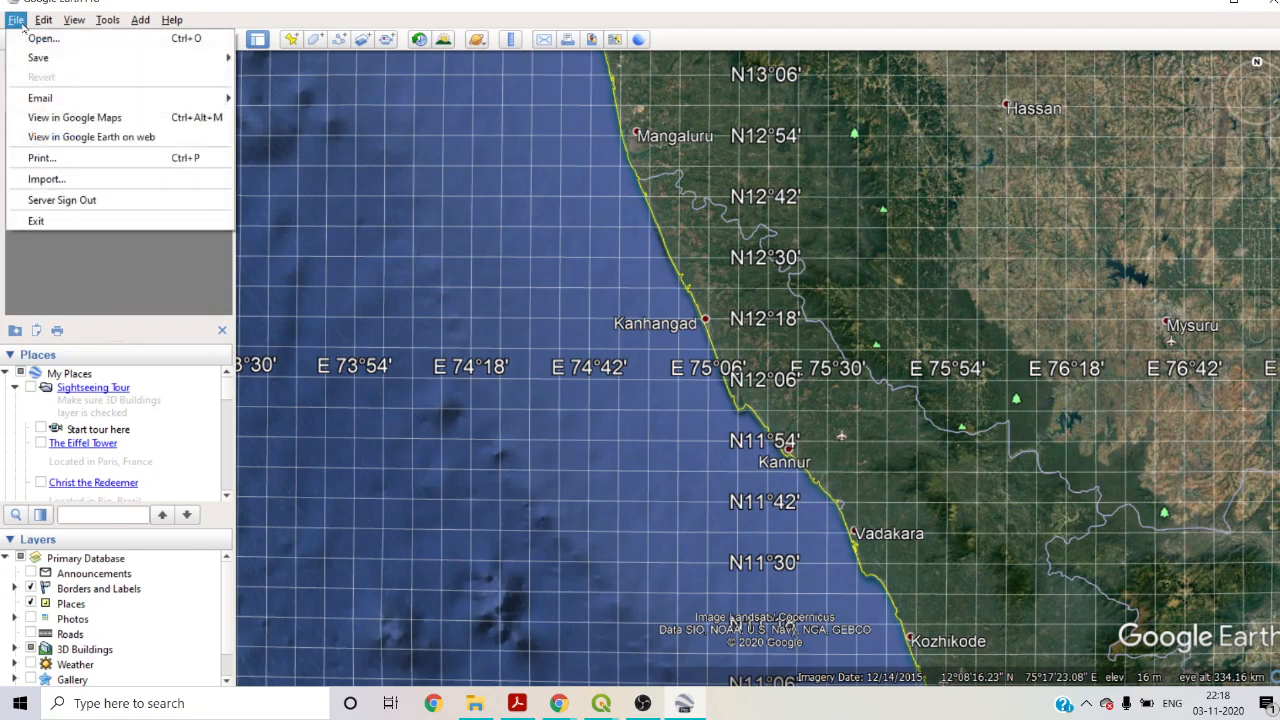
pyautogui.click(32, 42)
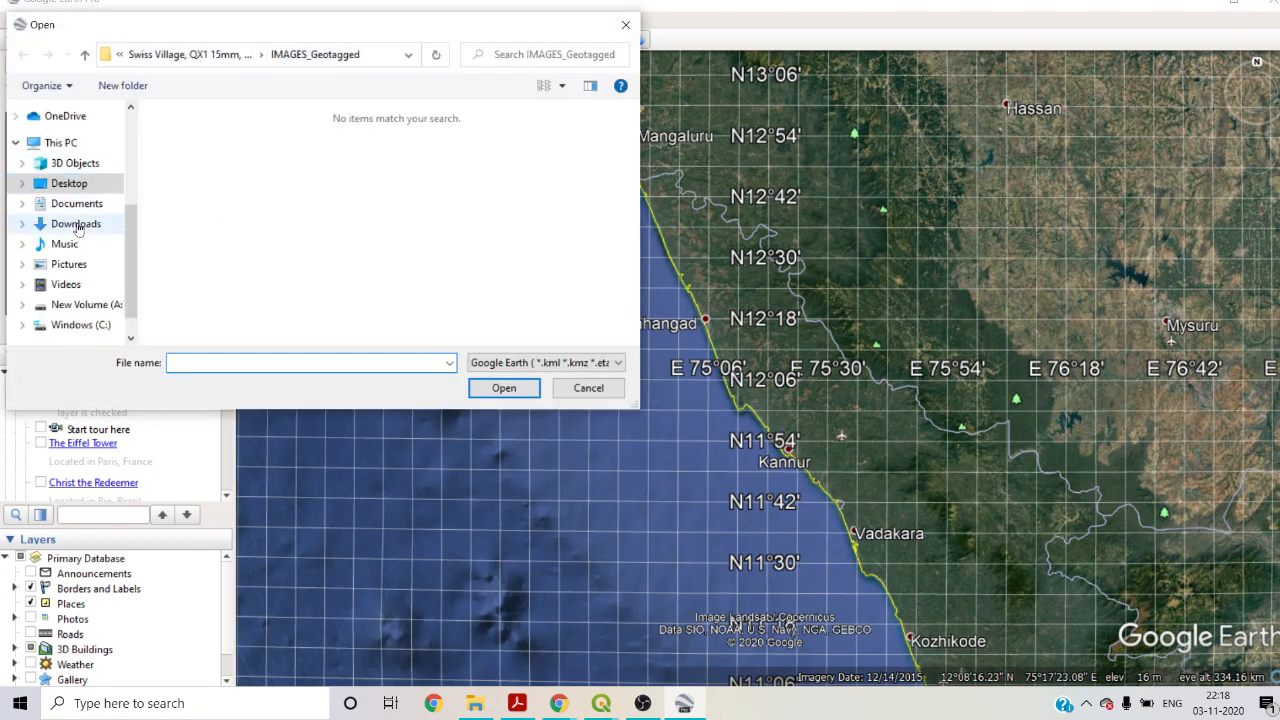
pyautogui.click(75, 165)
pyautogui.click(68, 183)
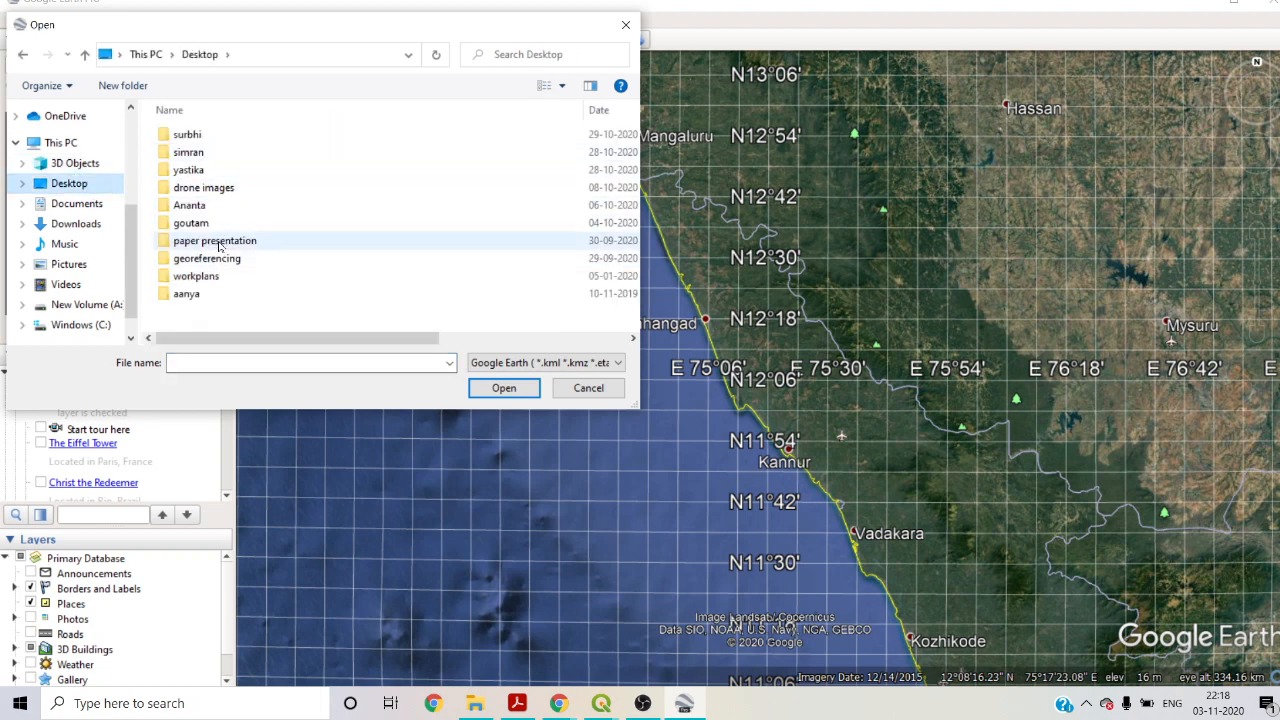
pyautogui.doubleClick(207, 258)
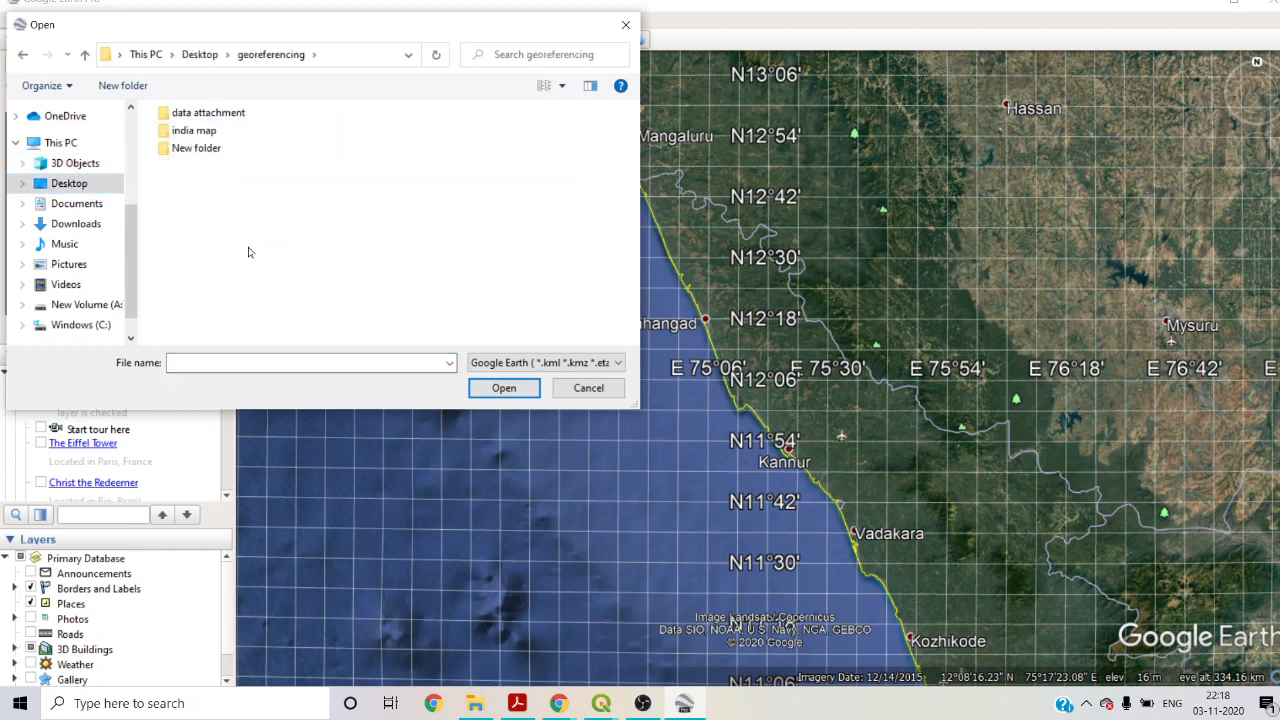
pyautogui.doubleClick(200, 116)
pyautogui.click(222, 135)
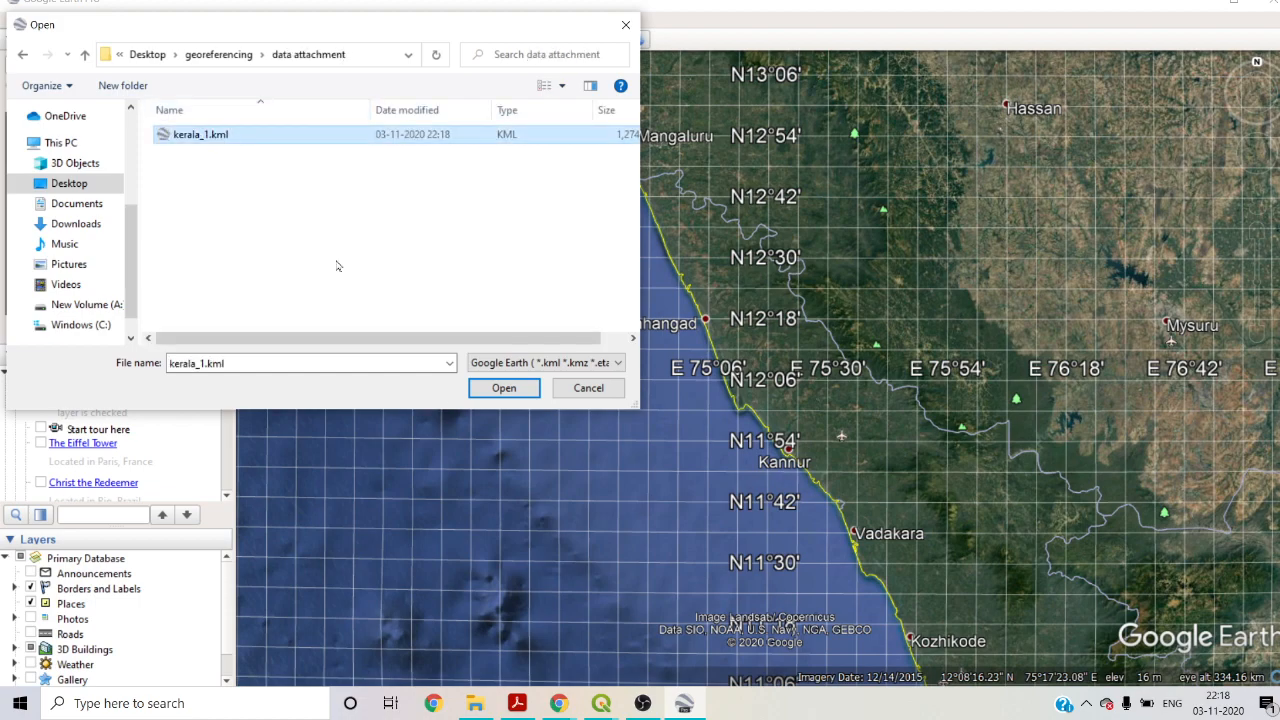
pyautogui.click(499, 391)
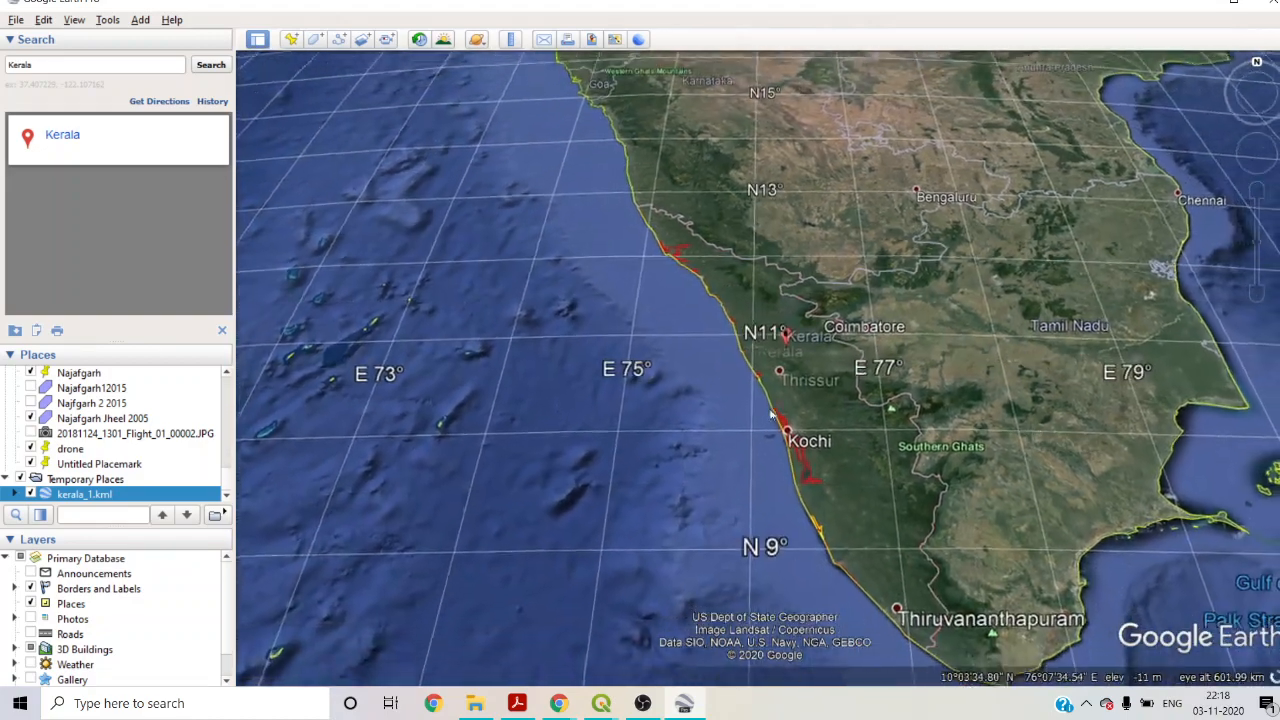
# - Examine how the imported kerala_1 boundary follows Kerala's outline, from the whole state to the coast around Kochi
pyautogui.scroll(-2, 801, 315)
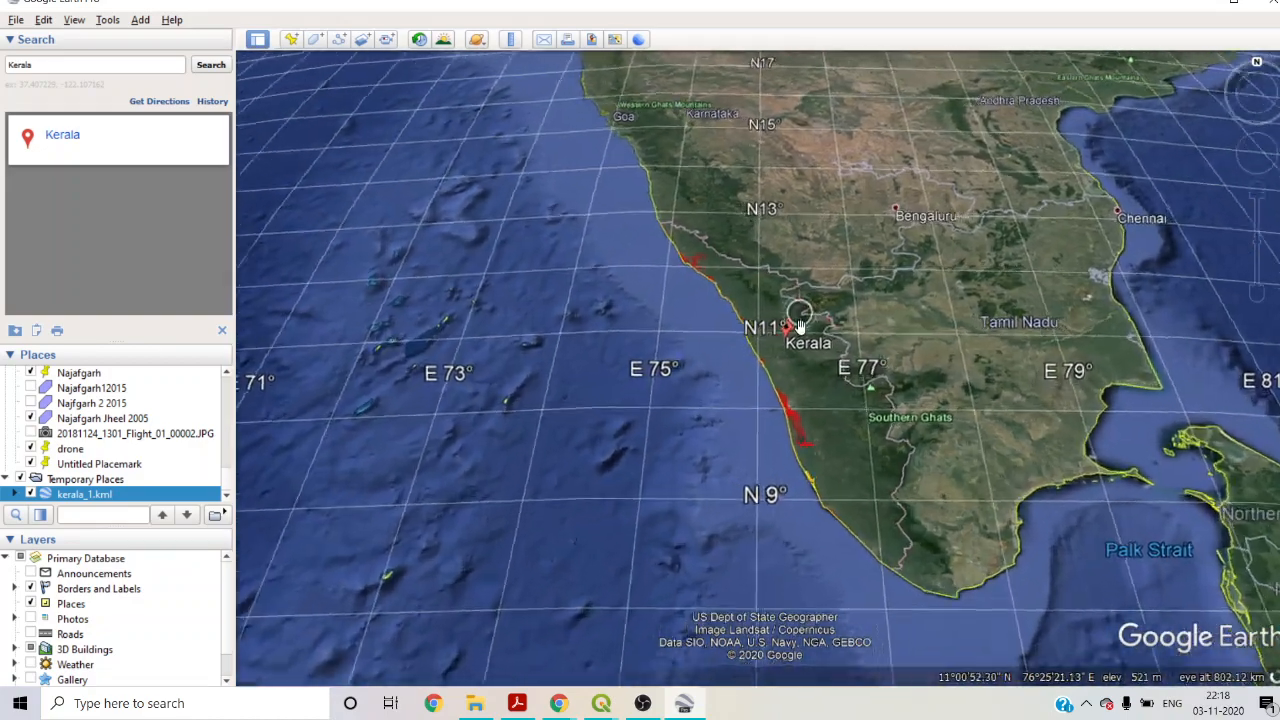
pyautogui.scroll(4, 800, 392)
pyautogui.scroll(3, 802, 428)
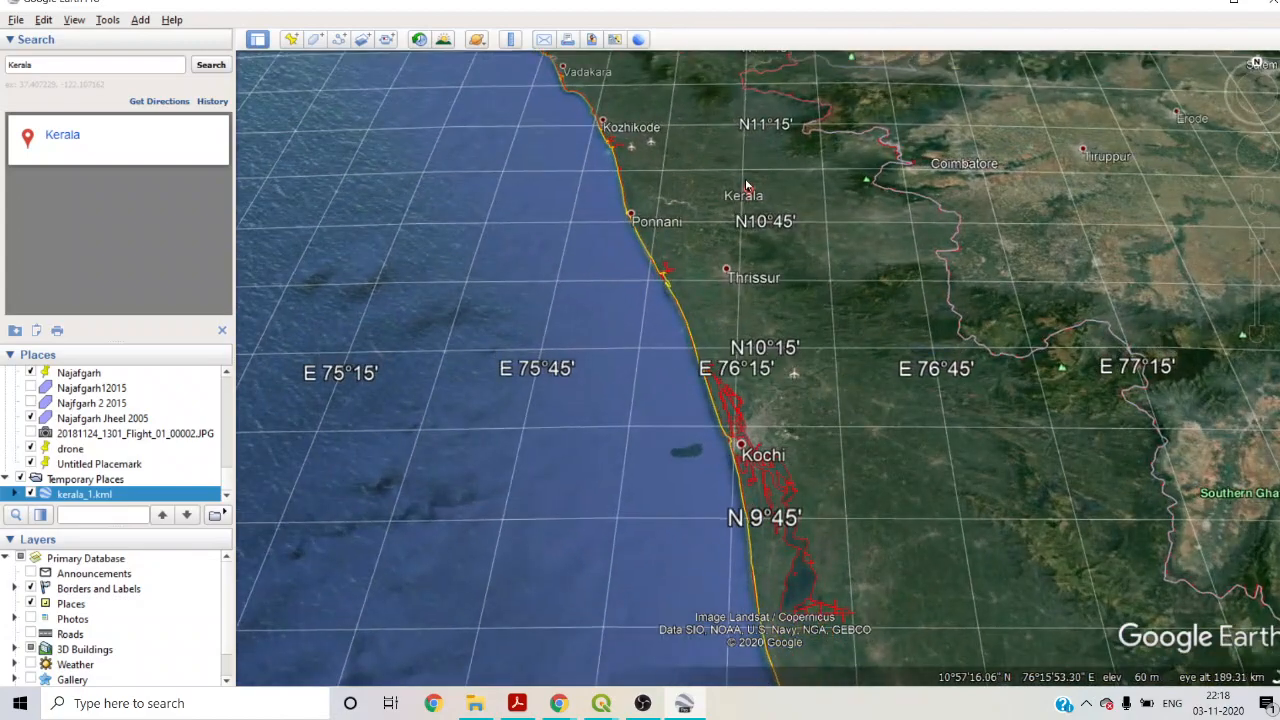
pyautogui.scroll(-5, 680, 274)
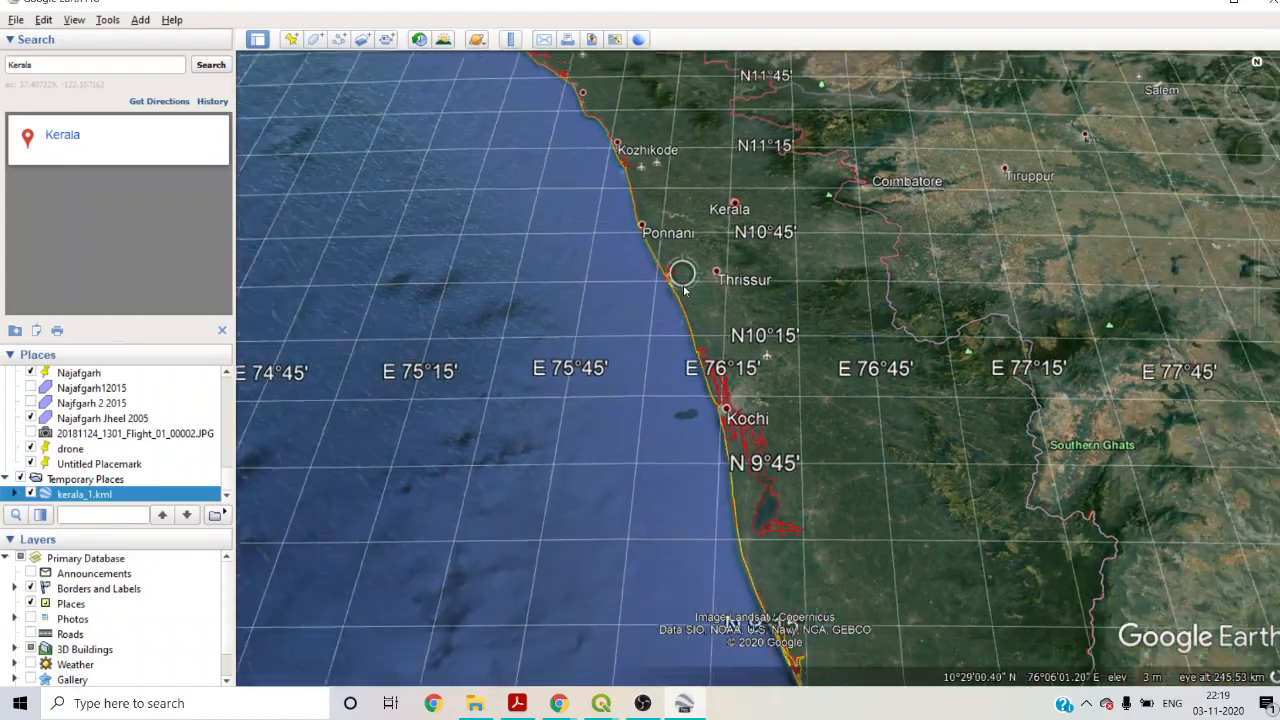
pyautogui.scroll(2, 650, 195)
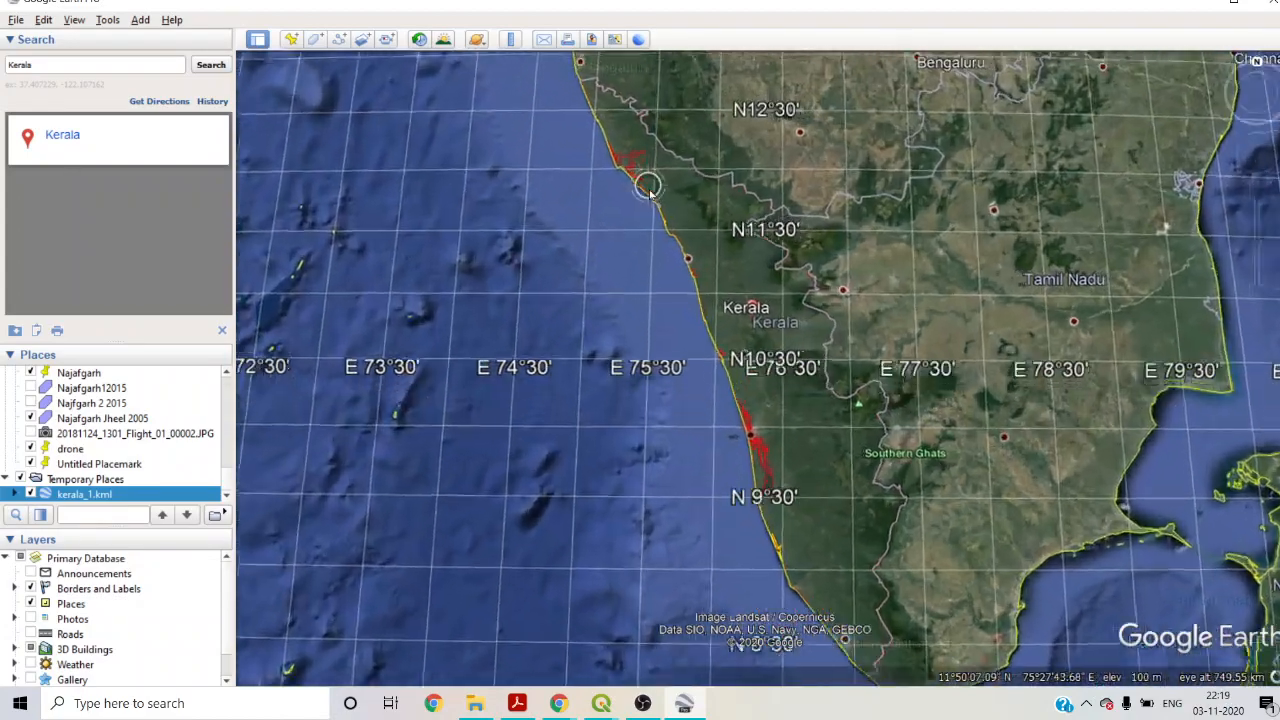
# - Inspect the kerala_1 boundary closely against the northern shoreline, from Vadakara and Payyoli up to Thalassery
pyautogui.scroll(3, 688, 234)
pyautogui.scroll(2, 789, 275)
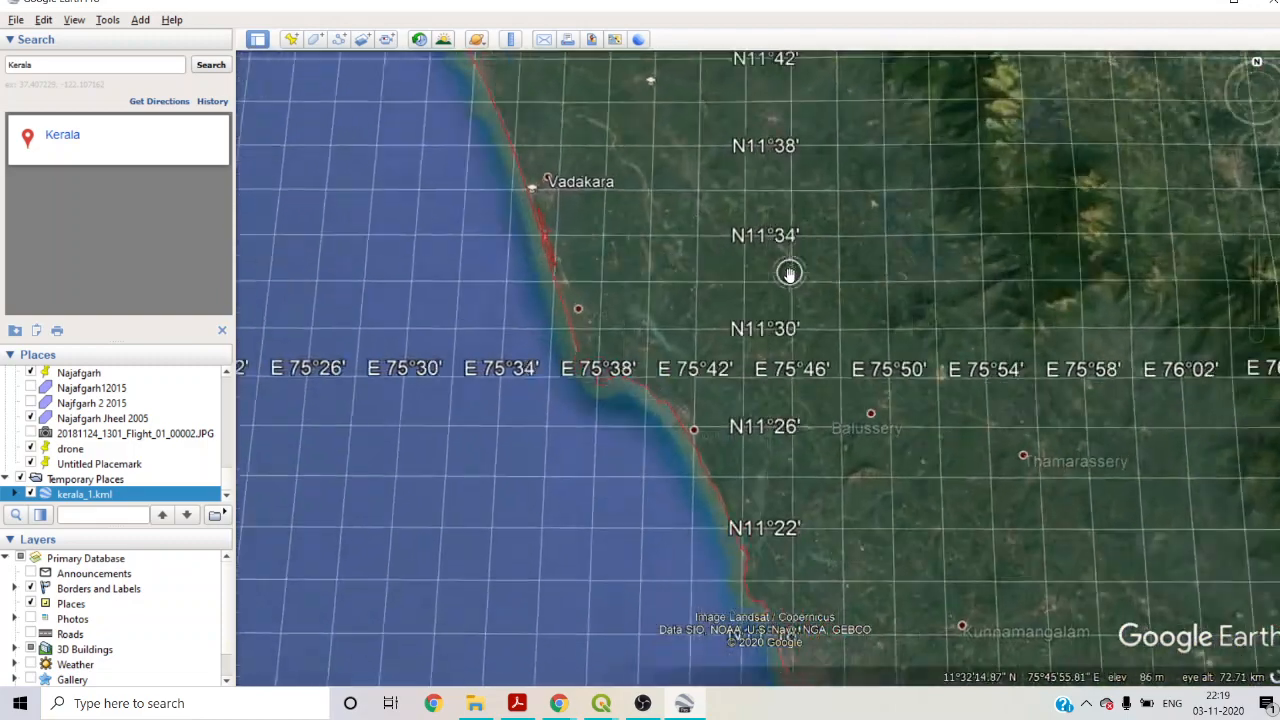
pyautogui.scroll(2, 777, 251)
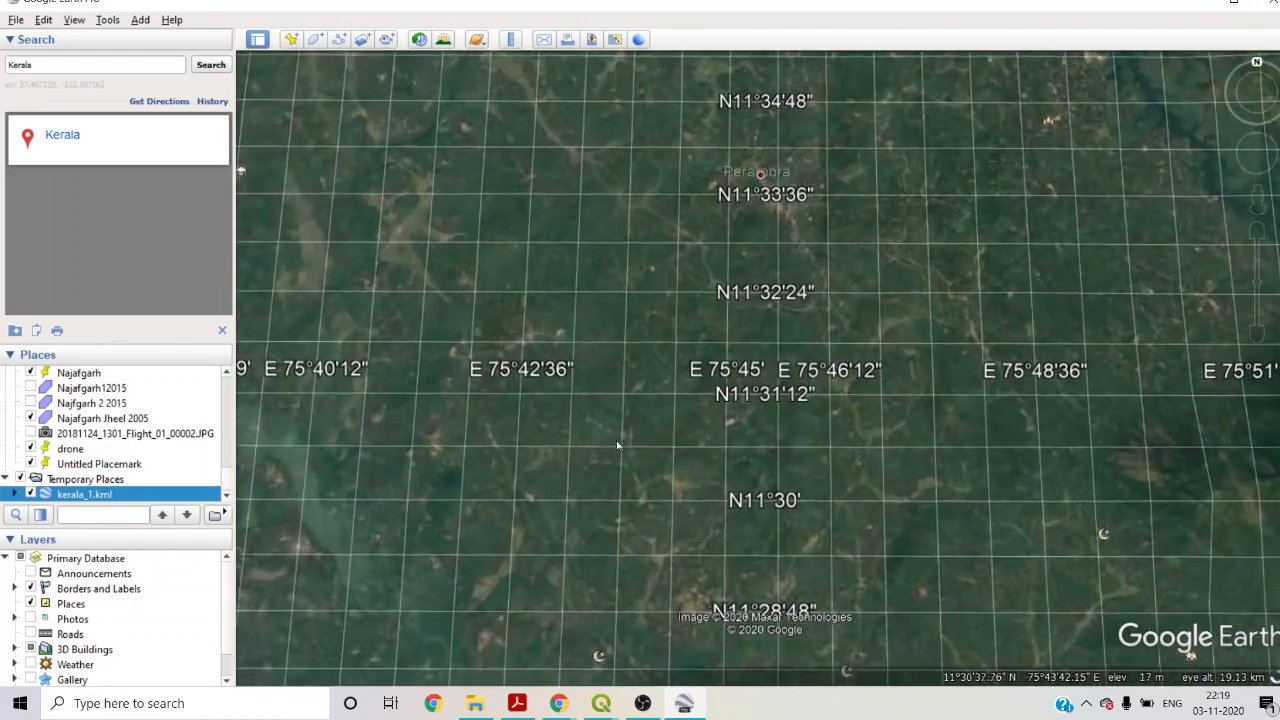
pyautogui.moveTo(777, 251); pyautogui.dragTo(1166, 384)
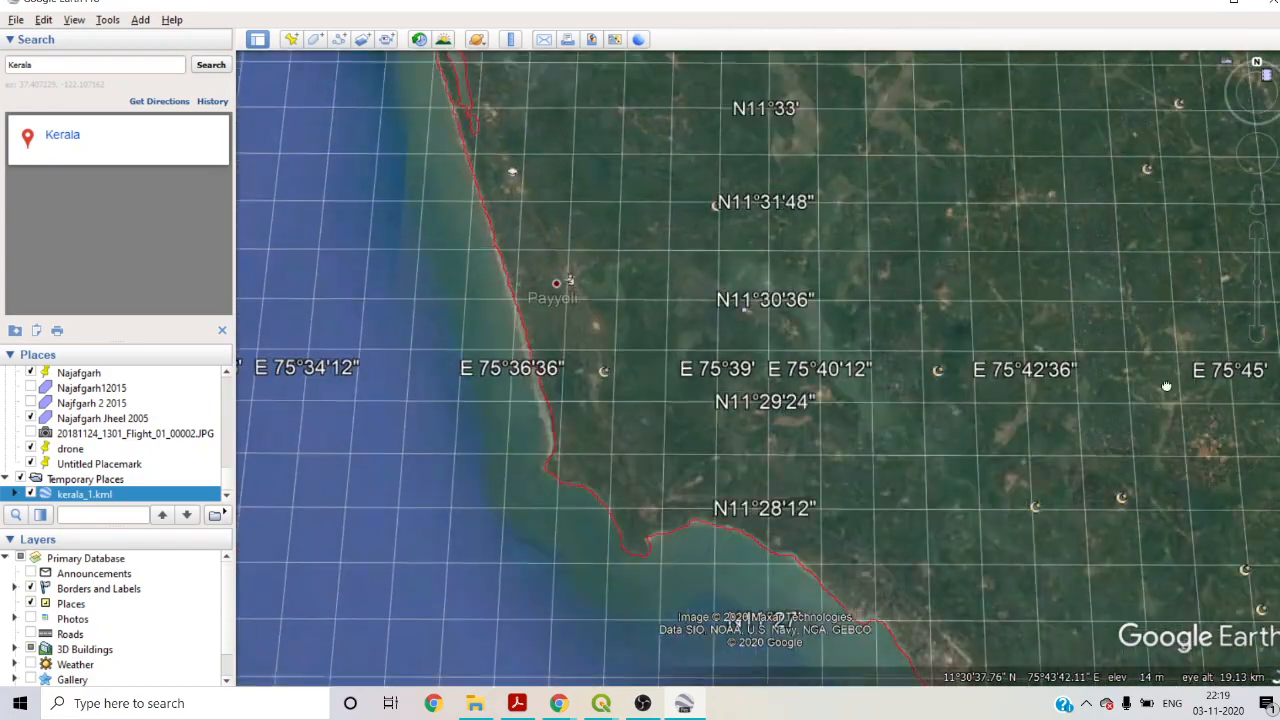
pyautogui.moveTo(660, 200); pyautogui.dragTo(735, 440)
pyautogui.moveTo(640, 150); pyautogui.dragTo(695, 575)
pyautogui.moveTo(677, 257); pyautogui.dragTo(687, 535)
pyautogui.moveTo(646, 230); pyautogui.dragTo(743, 457)
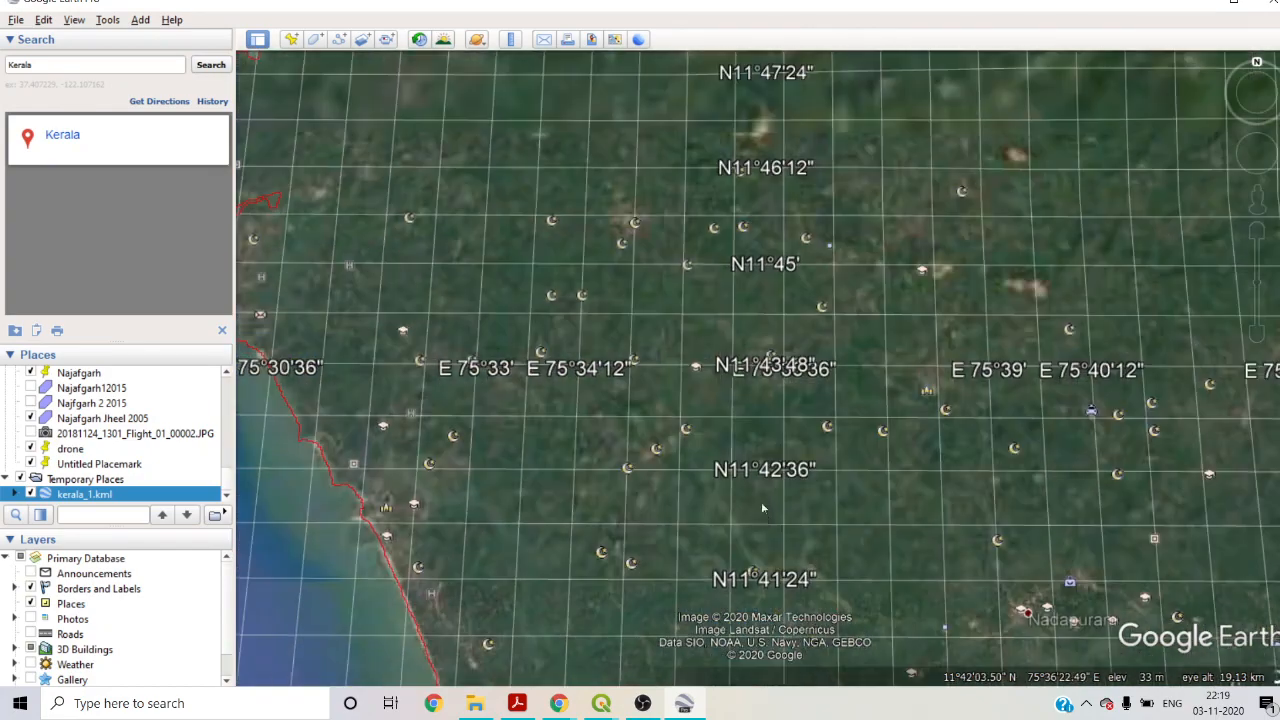
pyautogui.scroll(-1, 743, 457)
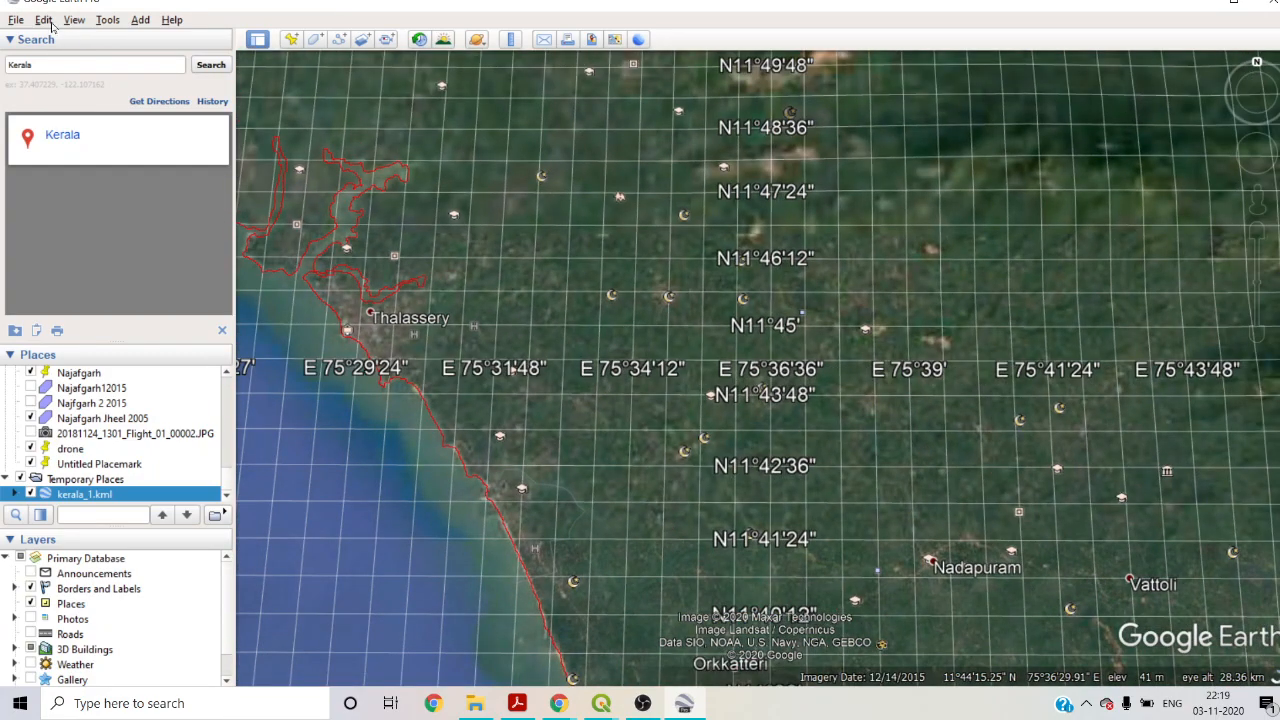
# - Turn off the latitude and longitude grid over the map
pyautogui.click(66, 20)
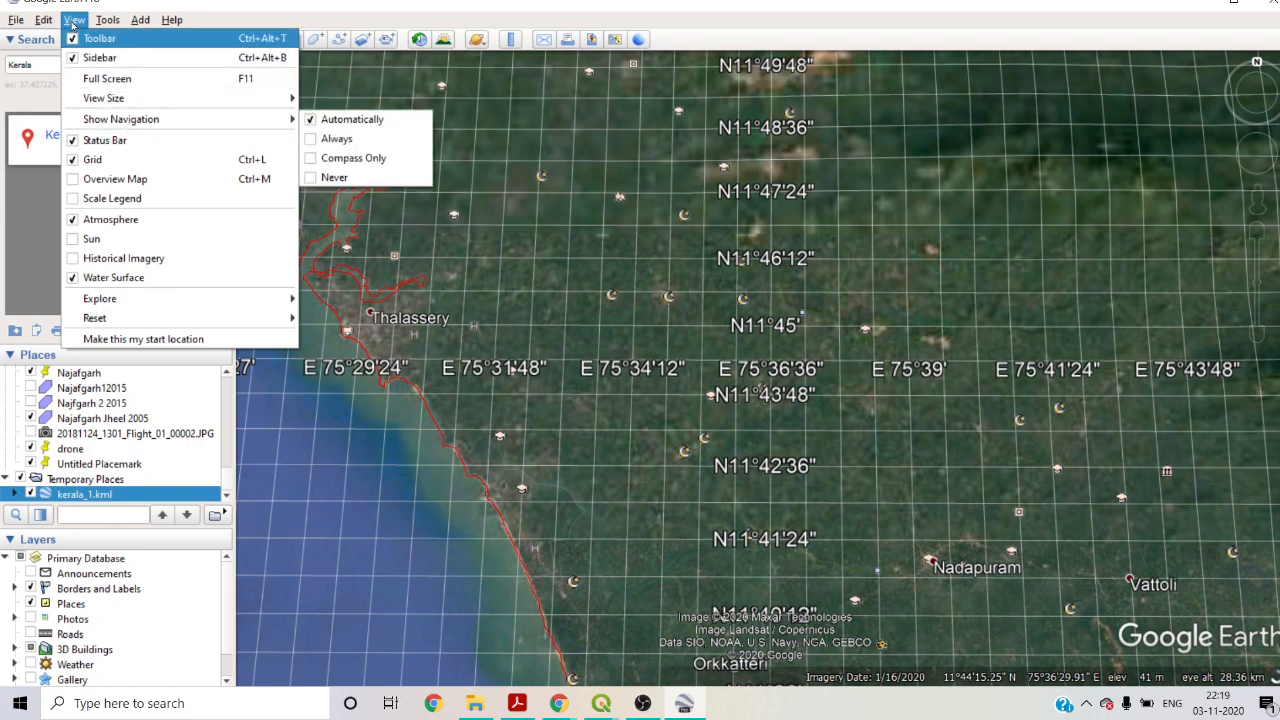
pyautogui.click(68, 160)
pyautogui.scroll(3, 584, 338)
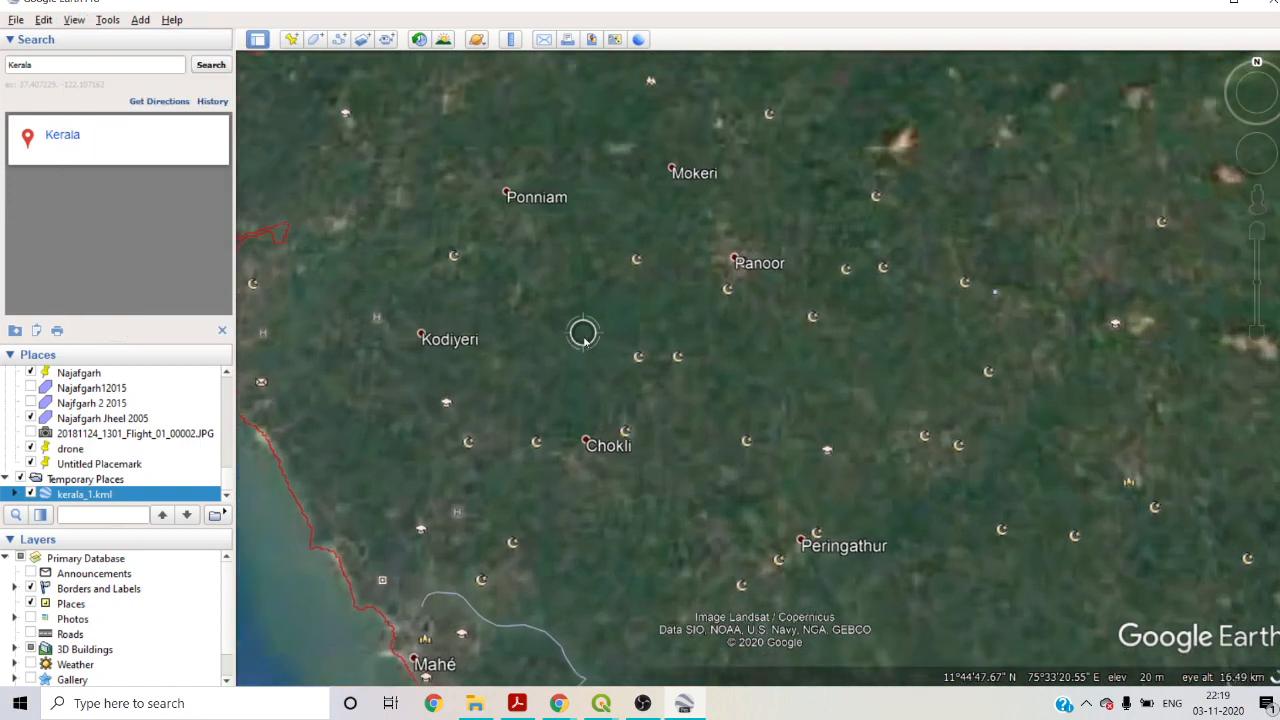
pyautogui.scroll(-5, 584, 338)
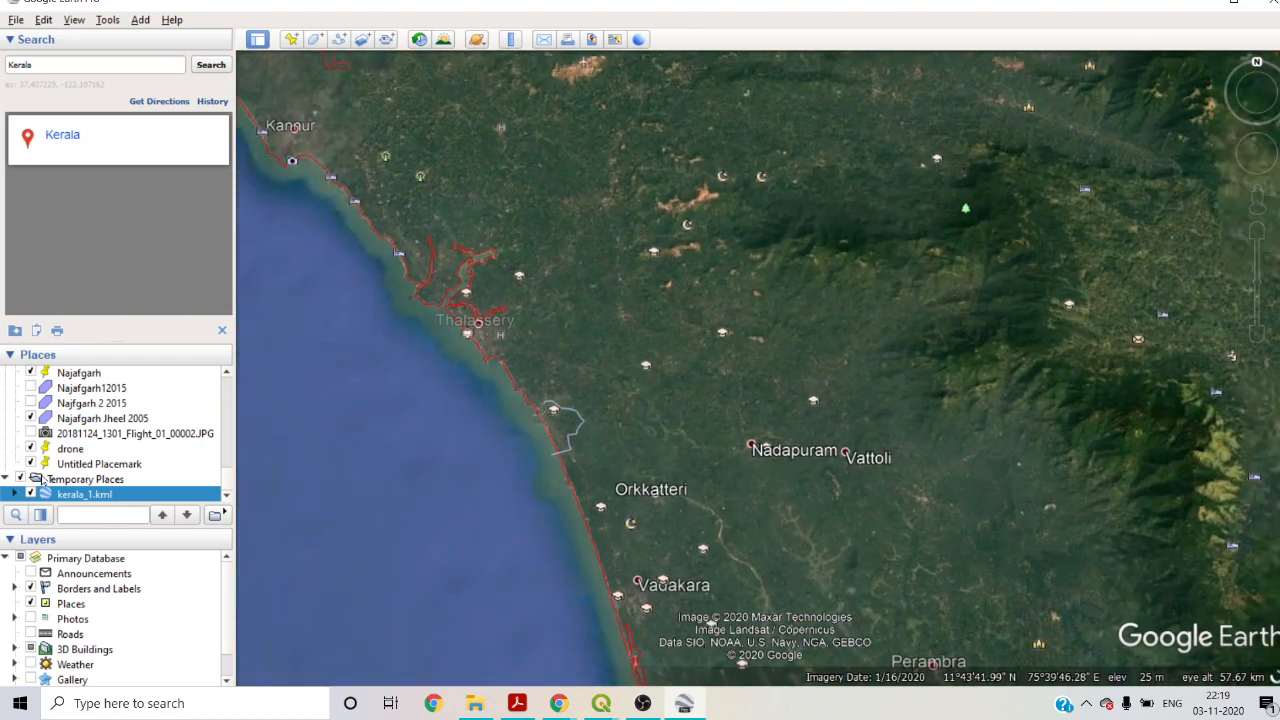
# - Hide the drone, Untitled Placemark and Najafgarh placemarks, and switch off the Places layer while leaving Borders and Labels displayed
pyautogui.click(31, 449)
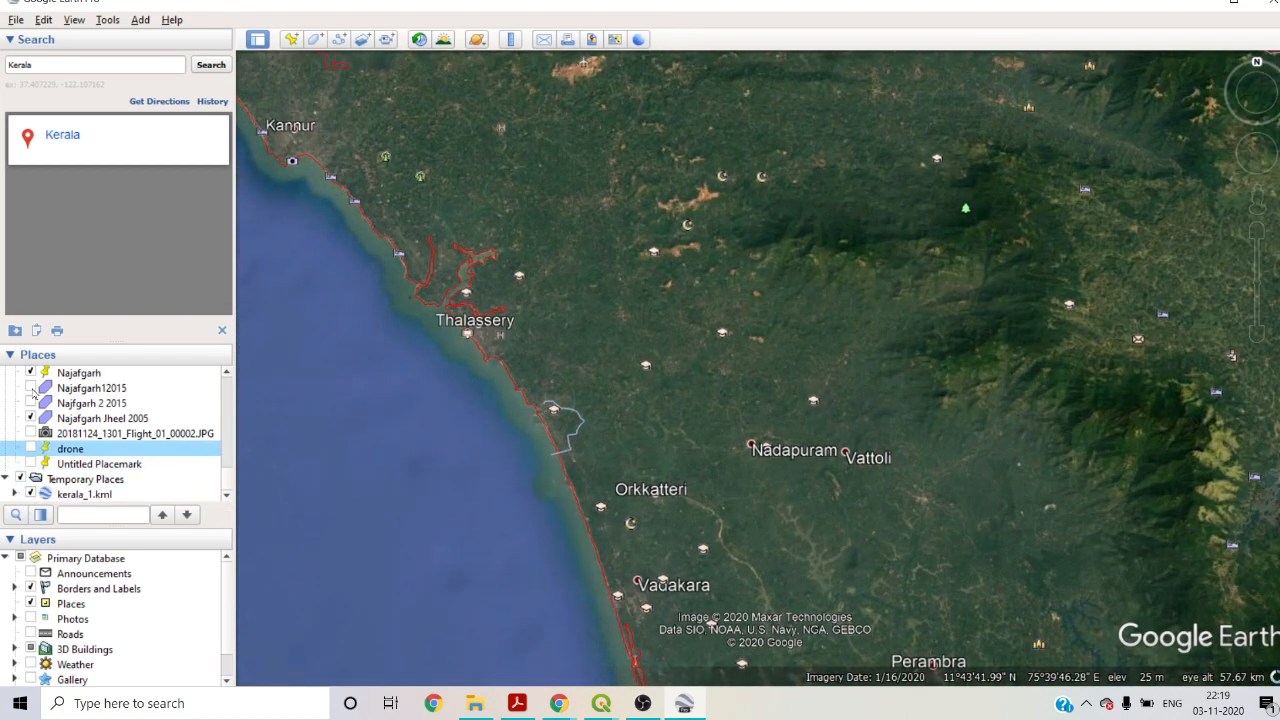
pyautogui.click(31, 373)
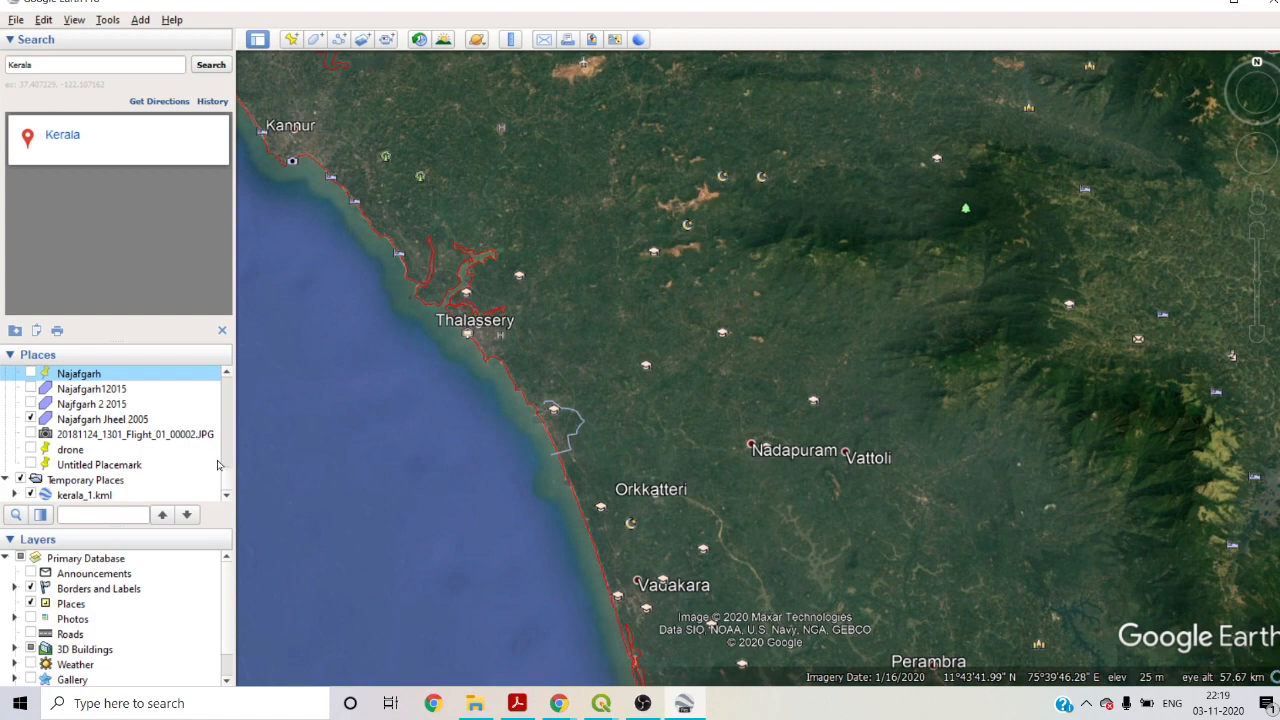
pyautogui.click(31, 589)
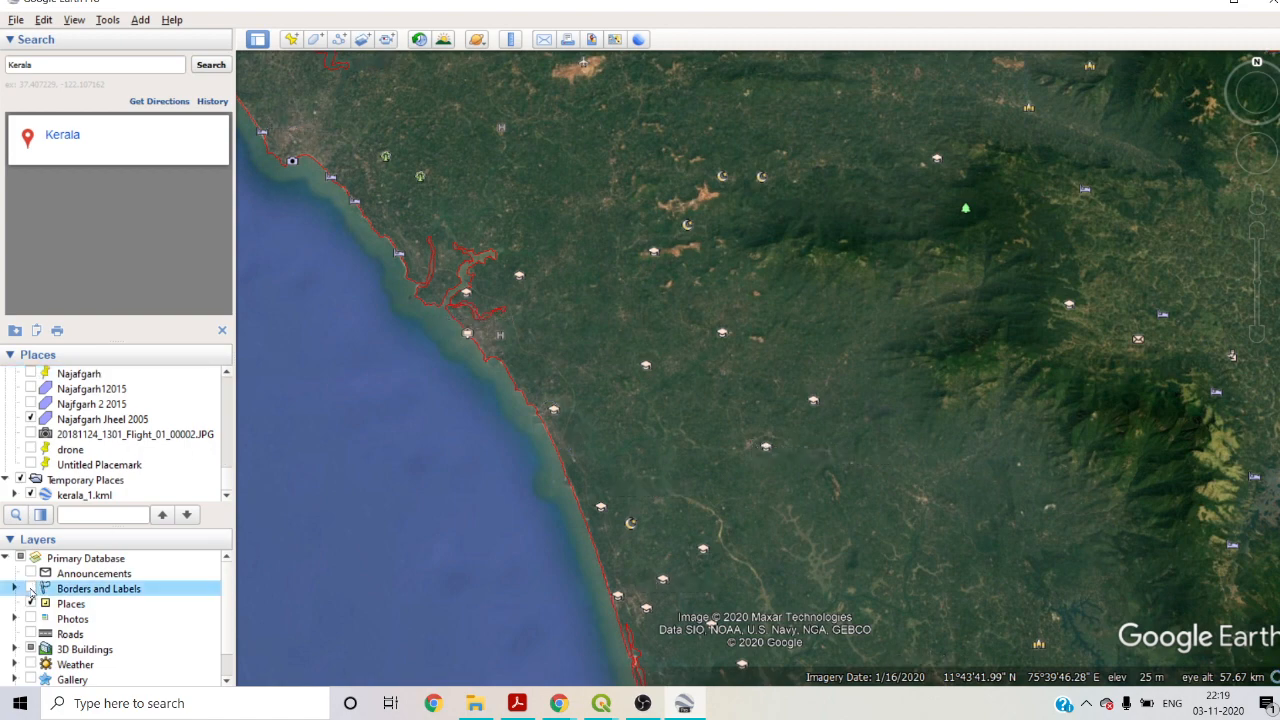
pyautogui.click(31, 604)
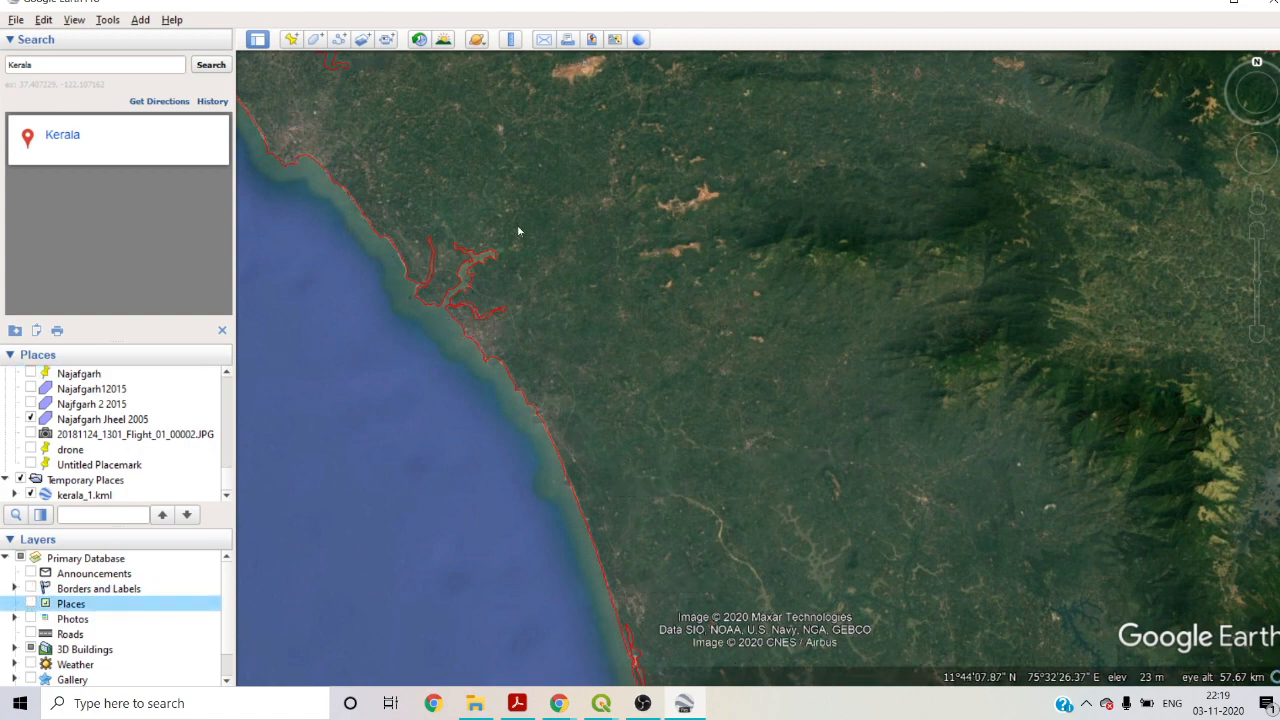
pyautogui.moveTo(520, 229); pyautogui.dragTo(686, 491)
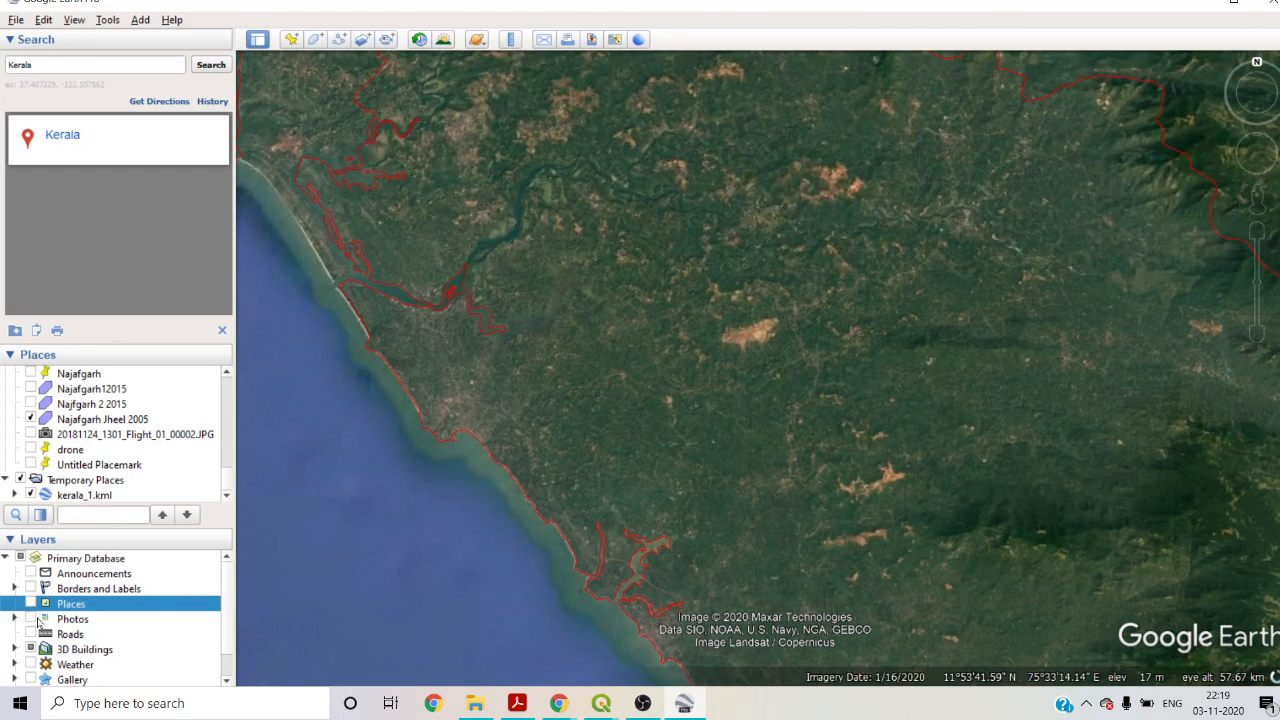
pyautogui.click(31, 589)
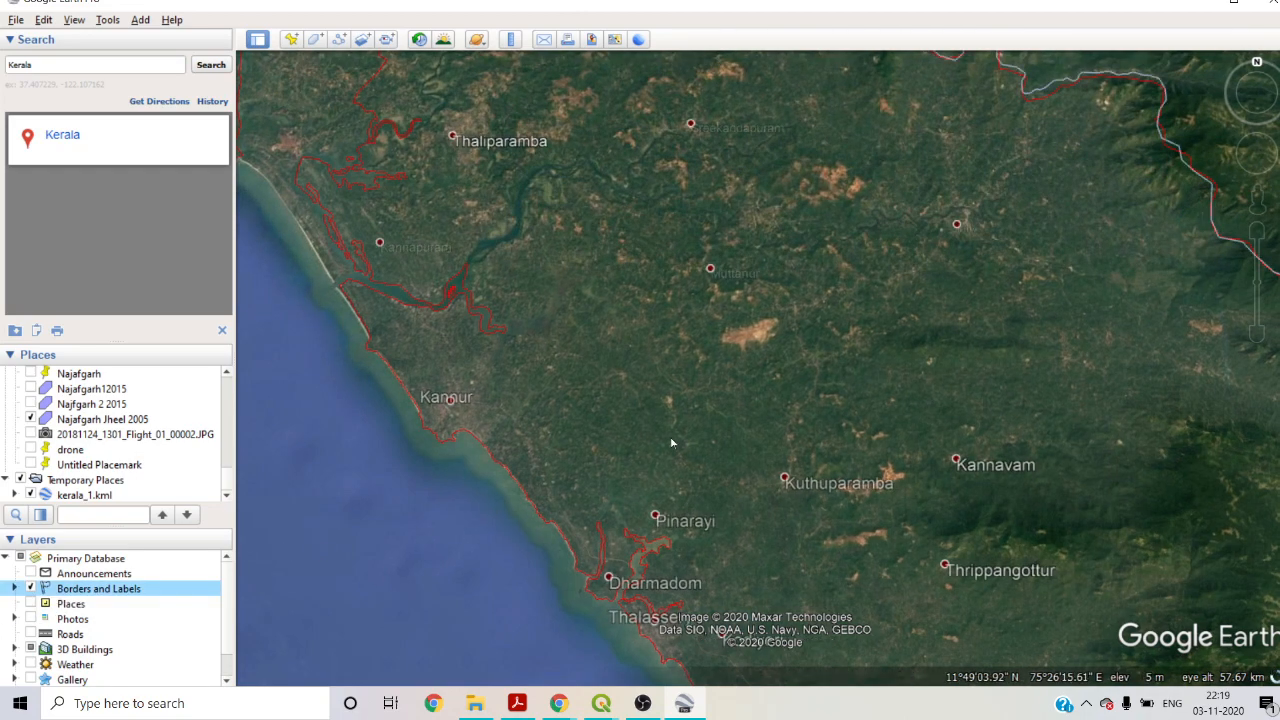
# - Examine how the kerala_1 boundary matches the coast and state border from Kannur north through Payyanur and Kasaragod to Manjeshwar
pyautogui.scroll(3, 672, 428)
pyautogui.moveTo(432, 300); pyautogui.dragTo(750, 472)
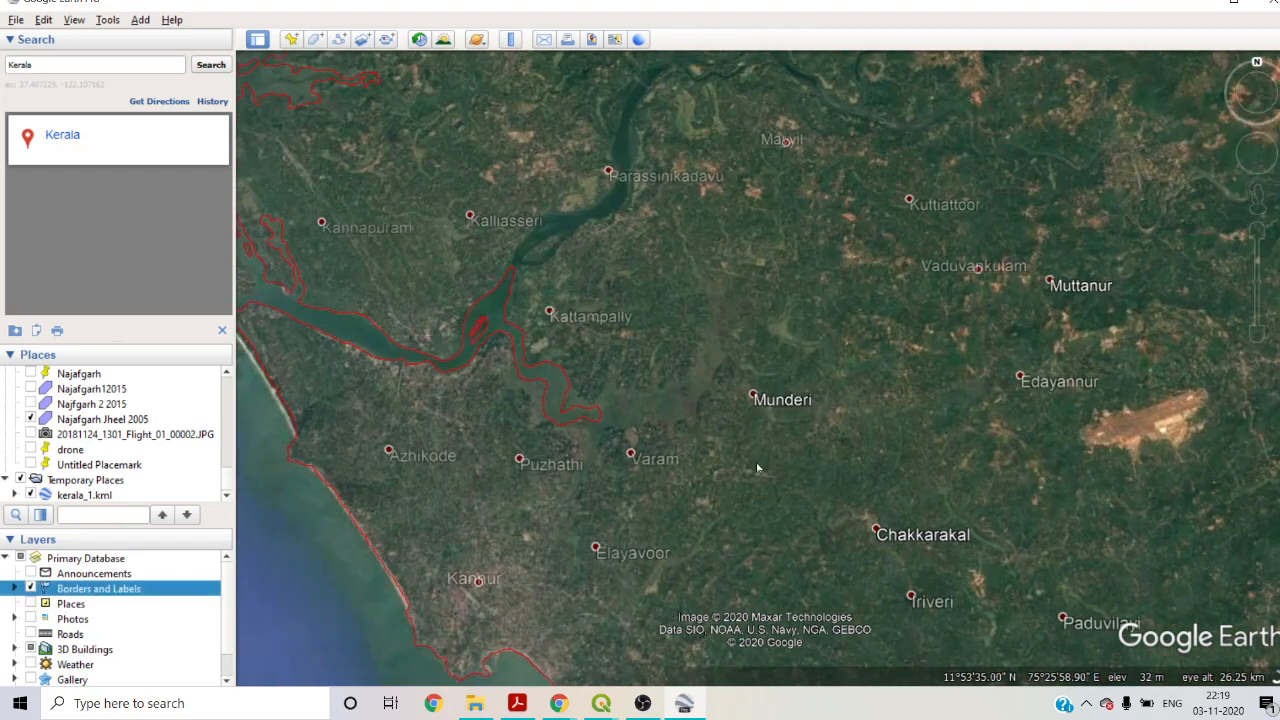
pyautogui.moveTo(646, 408); pyautogui.dragTo(894, 660)
pyautogui.scroll(-3, 565, 390)
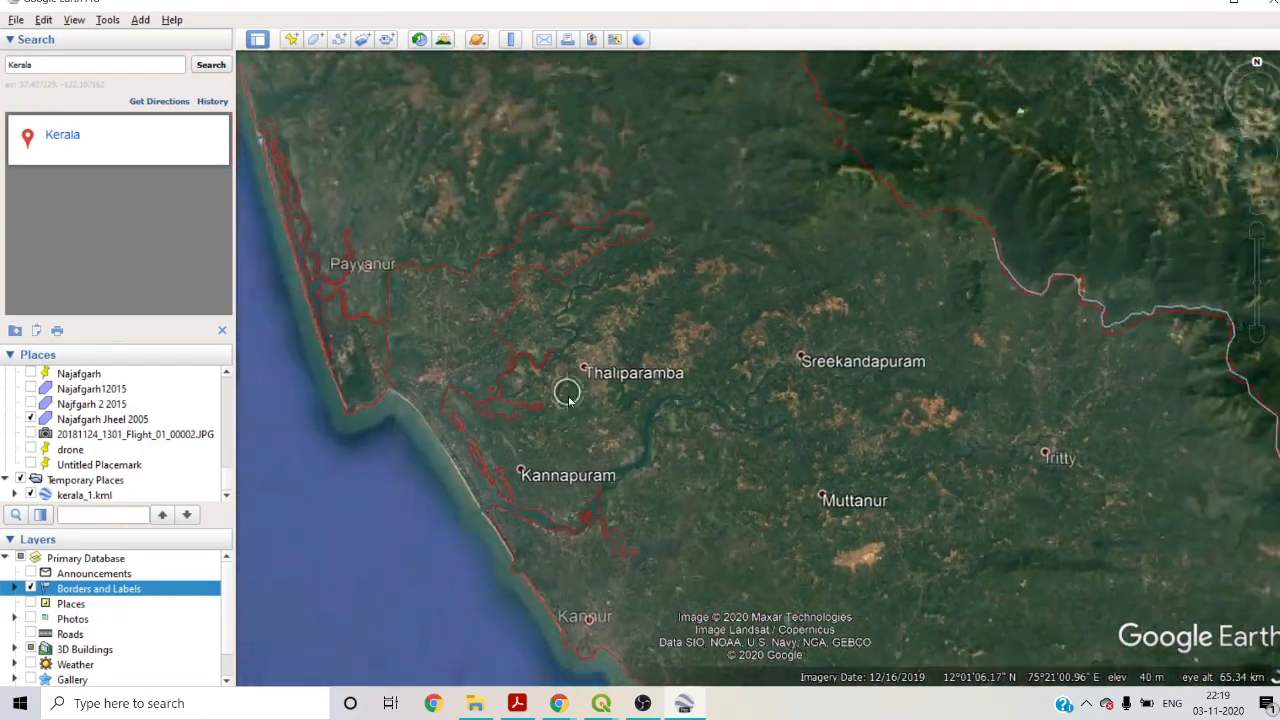
pyautogui.moveTo(568, 400); pyautogui.dragTo(694, 494)
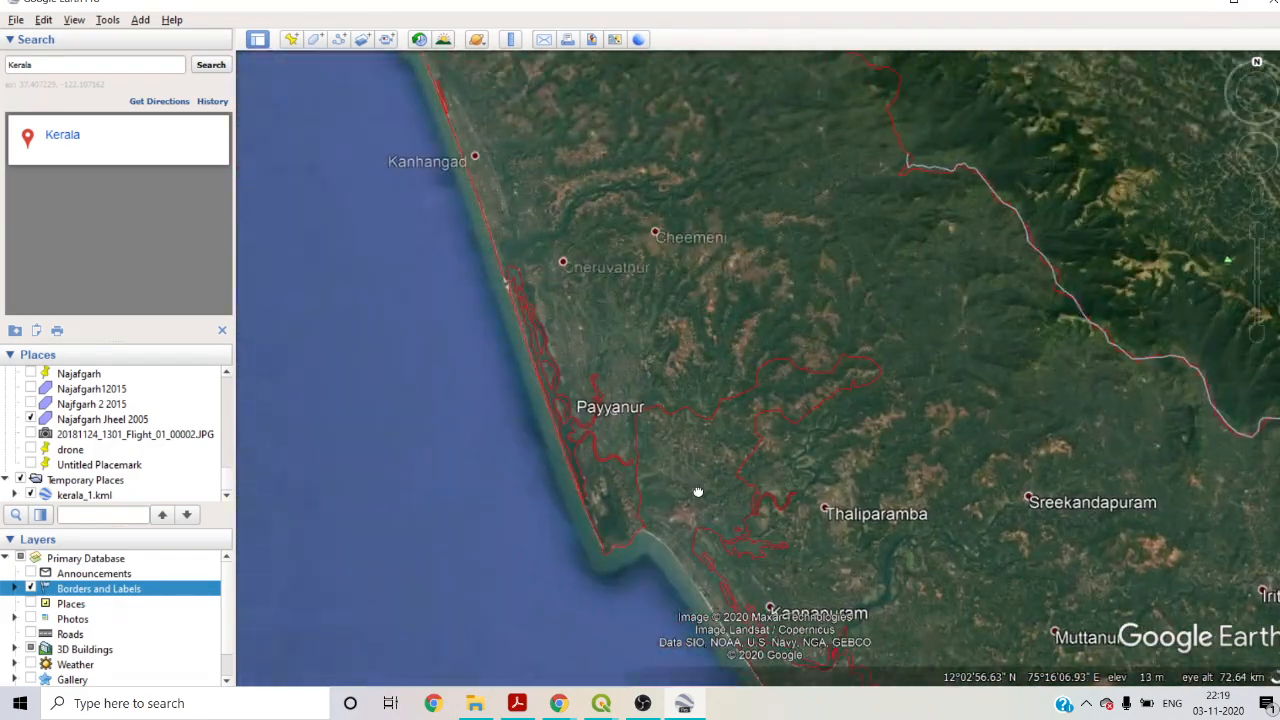
pyautogui.moveTo(588, 138); pyautogui.dragTo(674, 537)
pyautogui.moveTo(572, 250); pyautogui.dragTo(631, 454)
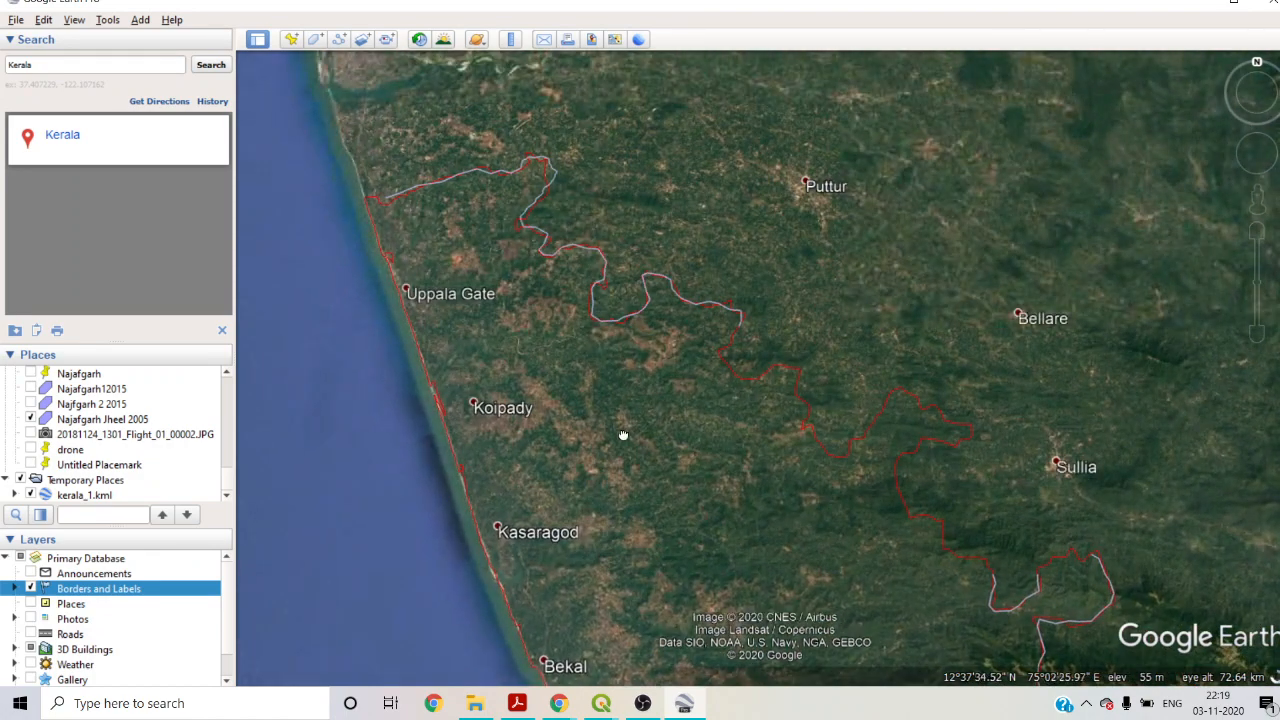
pyautogui.scroll(3, 572, 400)
pyautogui.scroll(4, 570, 397)
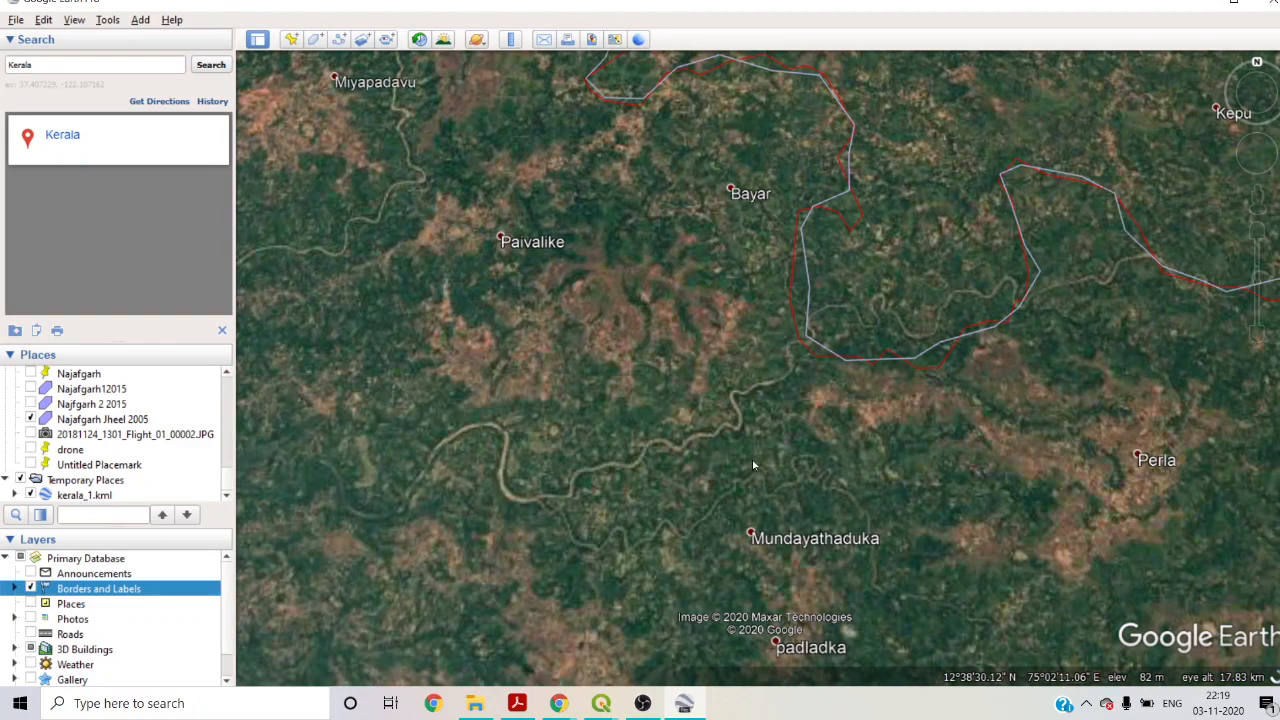
pyautogui.scroll(-5, 753, 458)
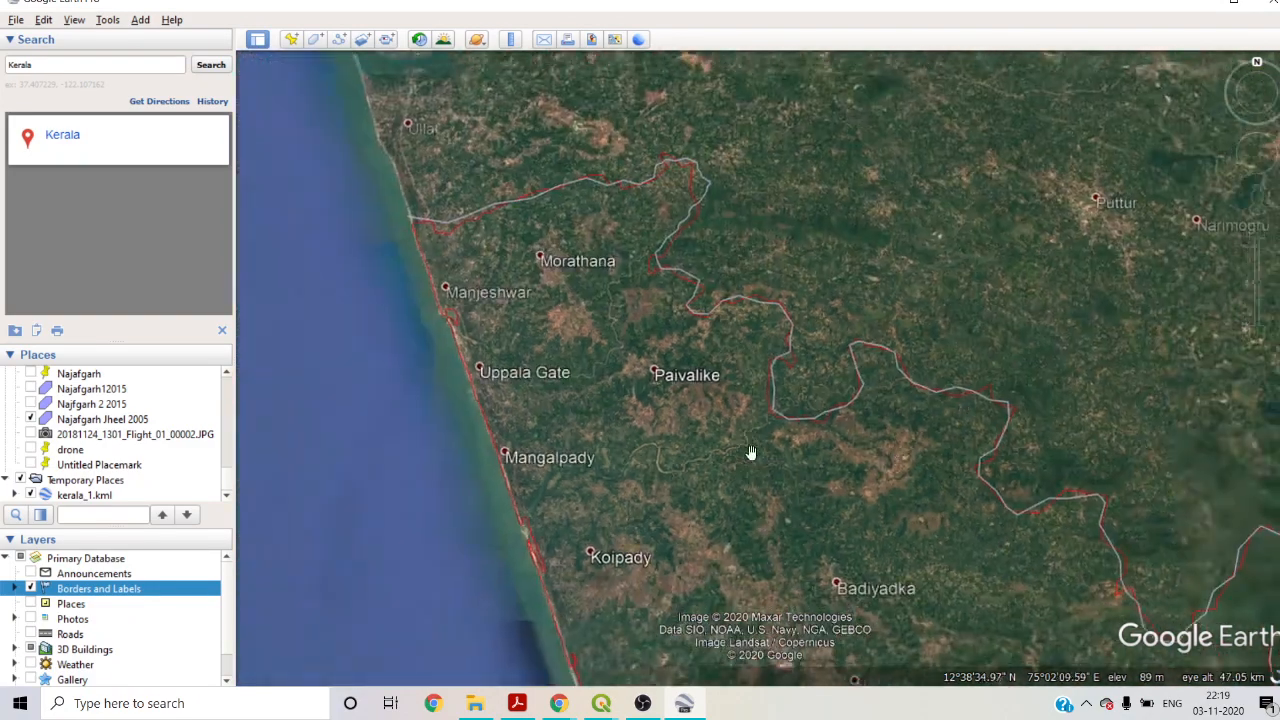
pyautogui.scroll(3, 613, 415)
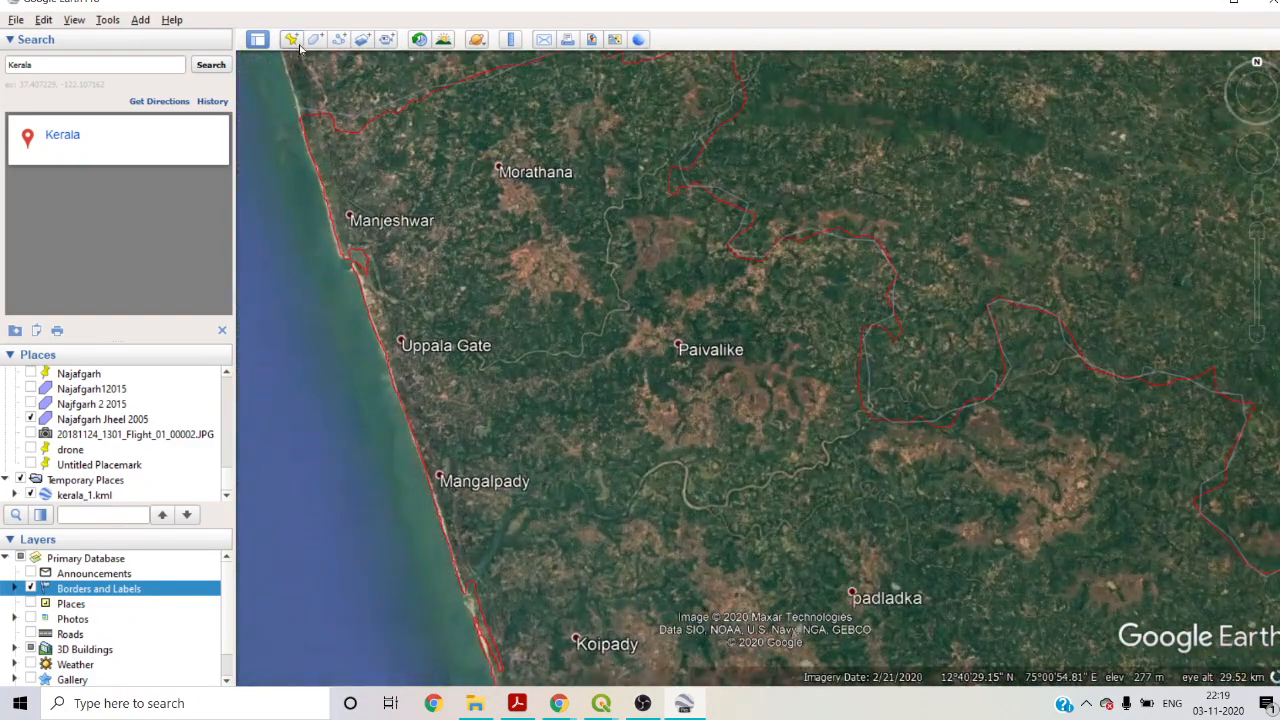
# - Create a new path and trace the river freehand from its mouth near Bangramanjeshwar, past Kuloor, to the bend below Meenja
pyautogui.click(339, 39)
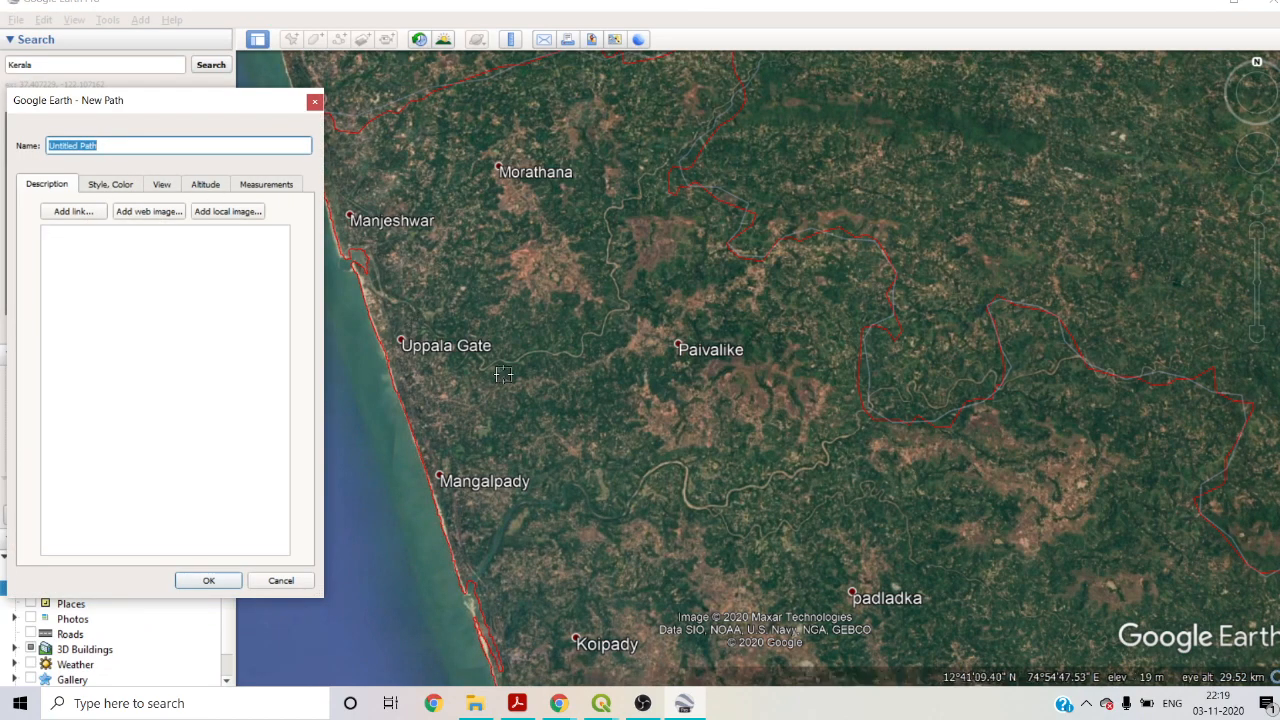
pyautogui.scroll(2, 361, 307)
pyautogui.scroll(3, 361, 307)
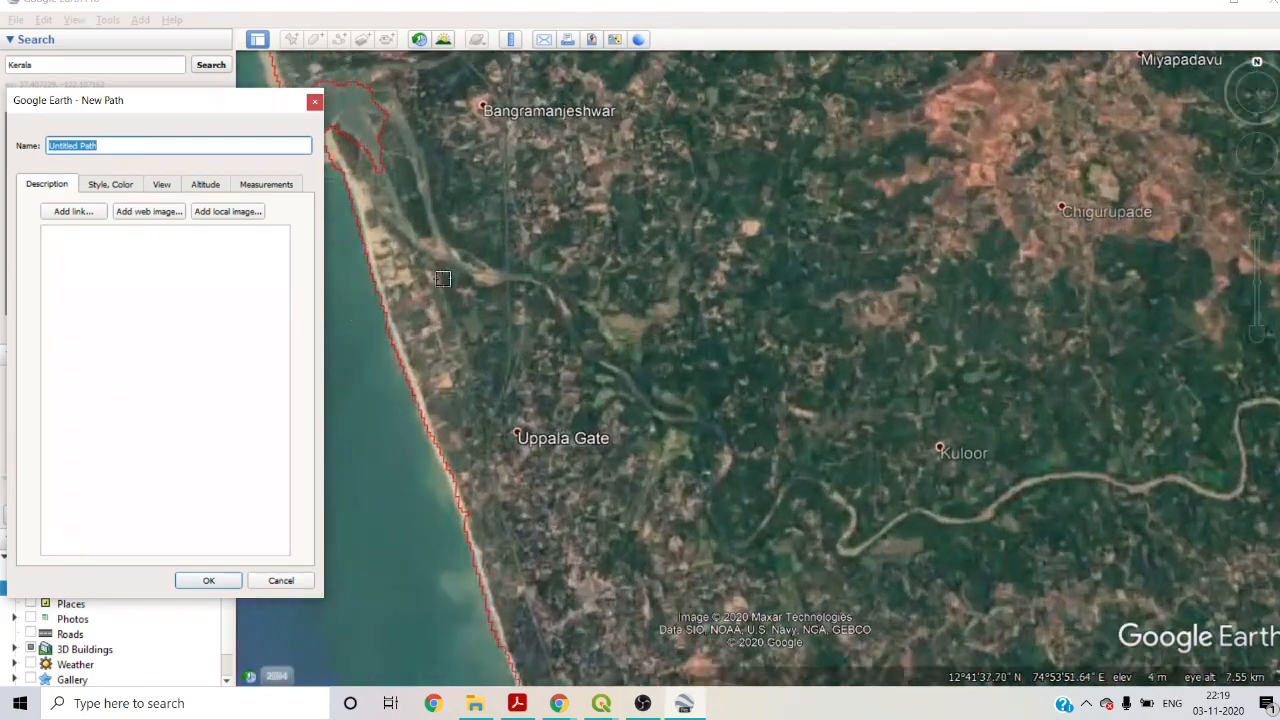
pyautogui.moveTo(374, 101)
pyautogui.mouseDown()
pyautogui.moveTo(418, 148)
pyautogui.moveTo(465, 268)
pyautogui.moveTo(572, 330)
pyautogui.moveTo(612, 378)
pyautogui.moveTo(689, 430)
pyautogui.mouseUp()
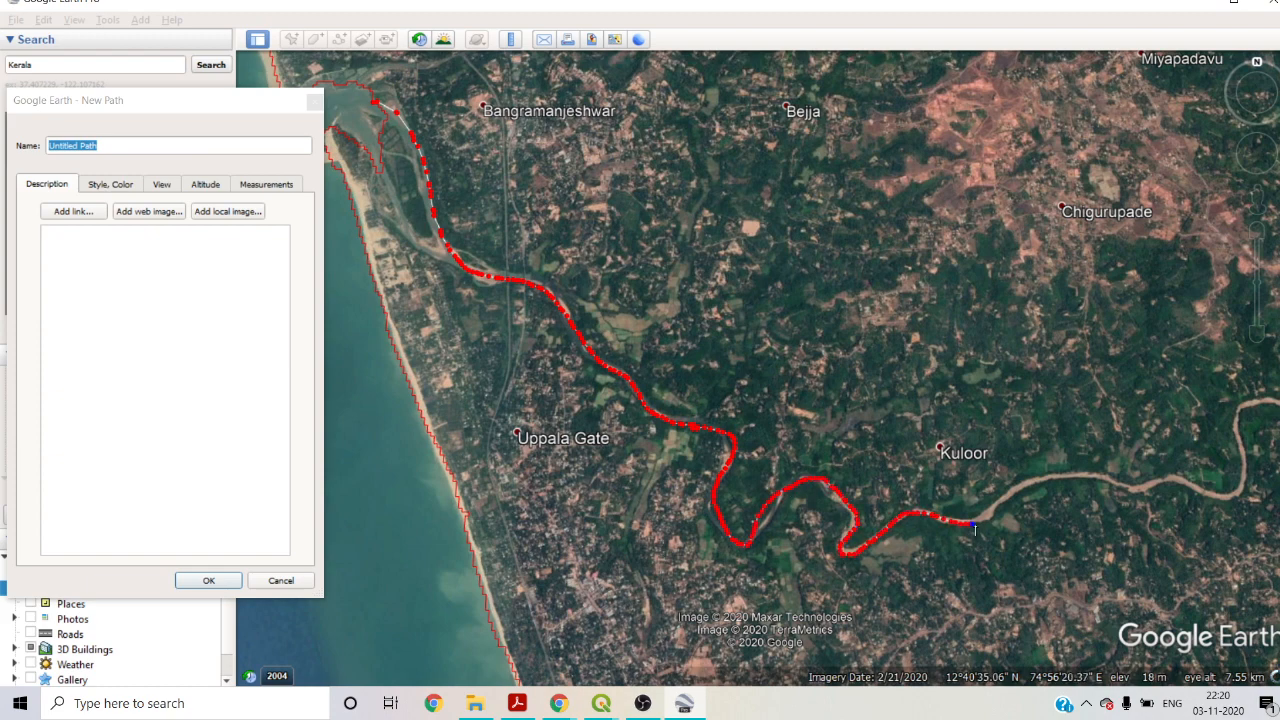
pyautogui.scroll(-3, 810, 323)
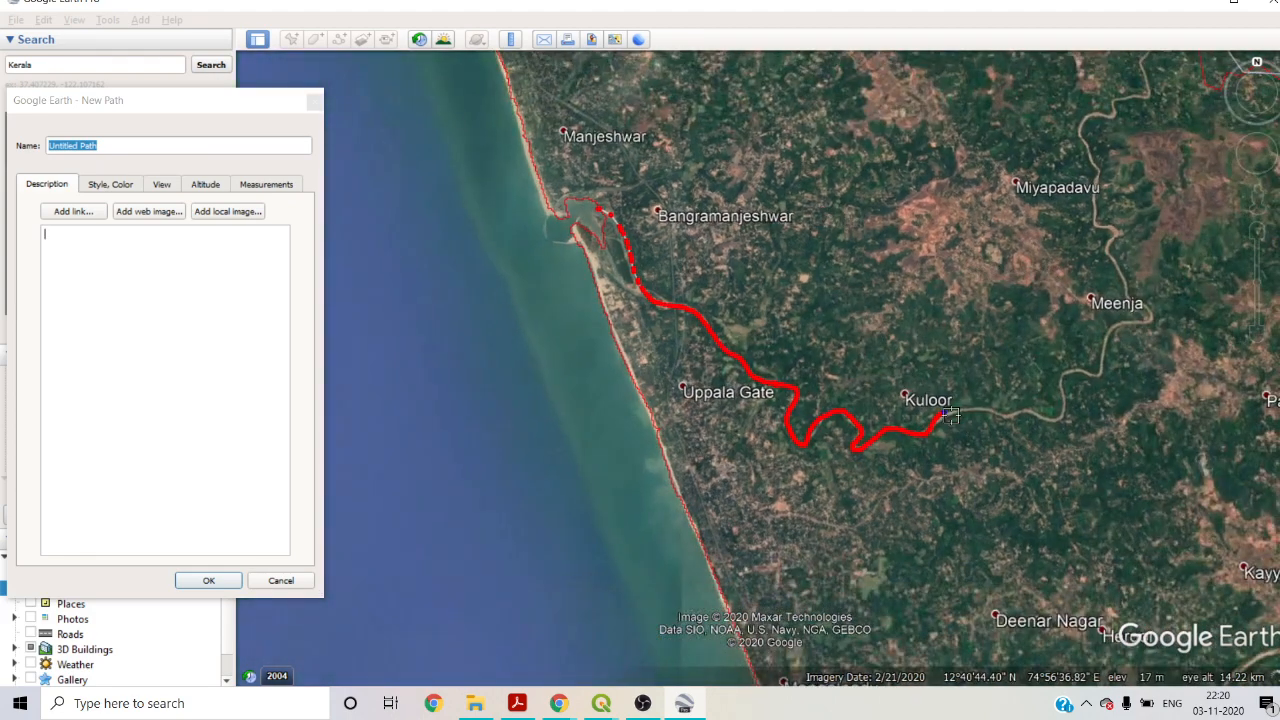
pyautogui.moveTo(983, 408); pyautogui.dragTo(1007, 416)
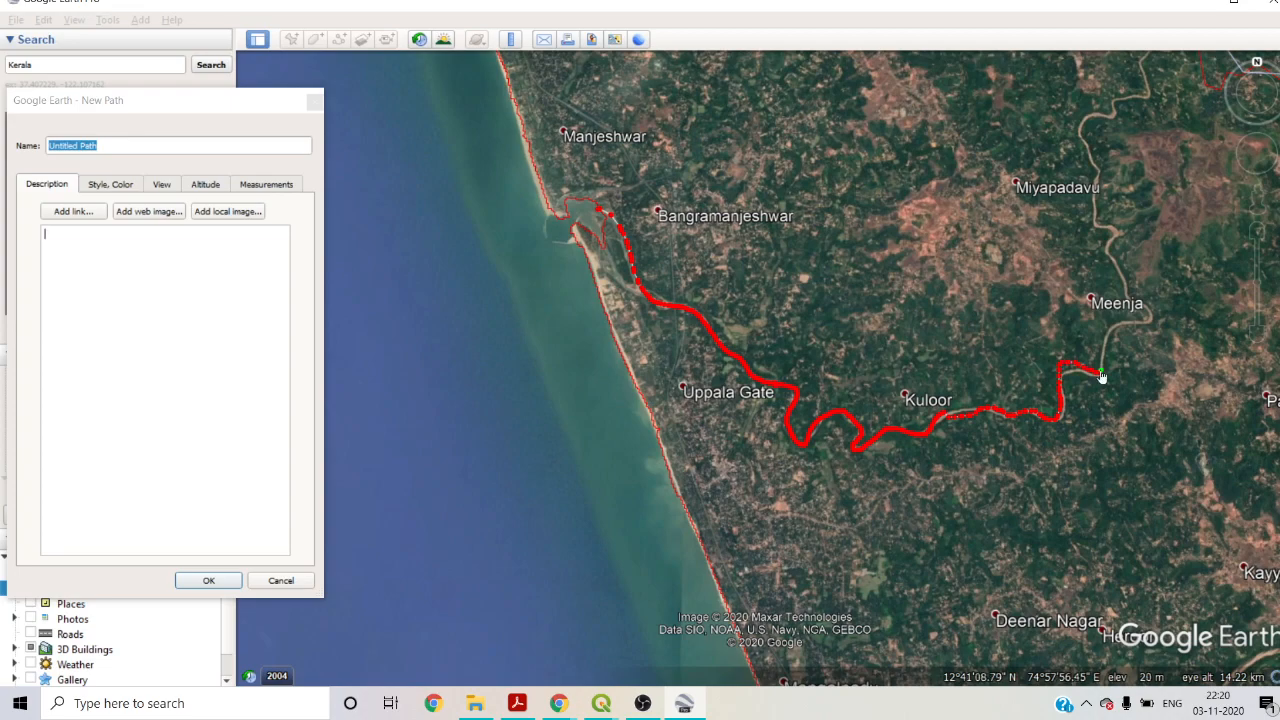
# - Remove the badly placed path points at the bend below Meenja, retrace that bend and extend the path upstream past Meenja
pyautogui.scroll(-3, 1088, 325)
pyautogui.scroll(3, 1150, 343)
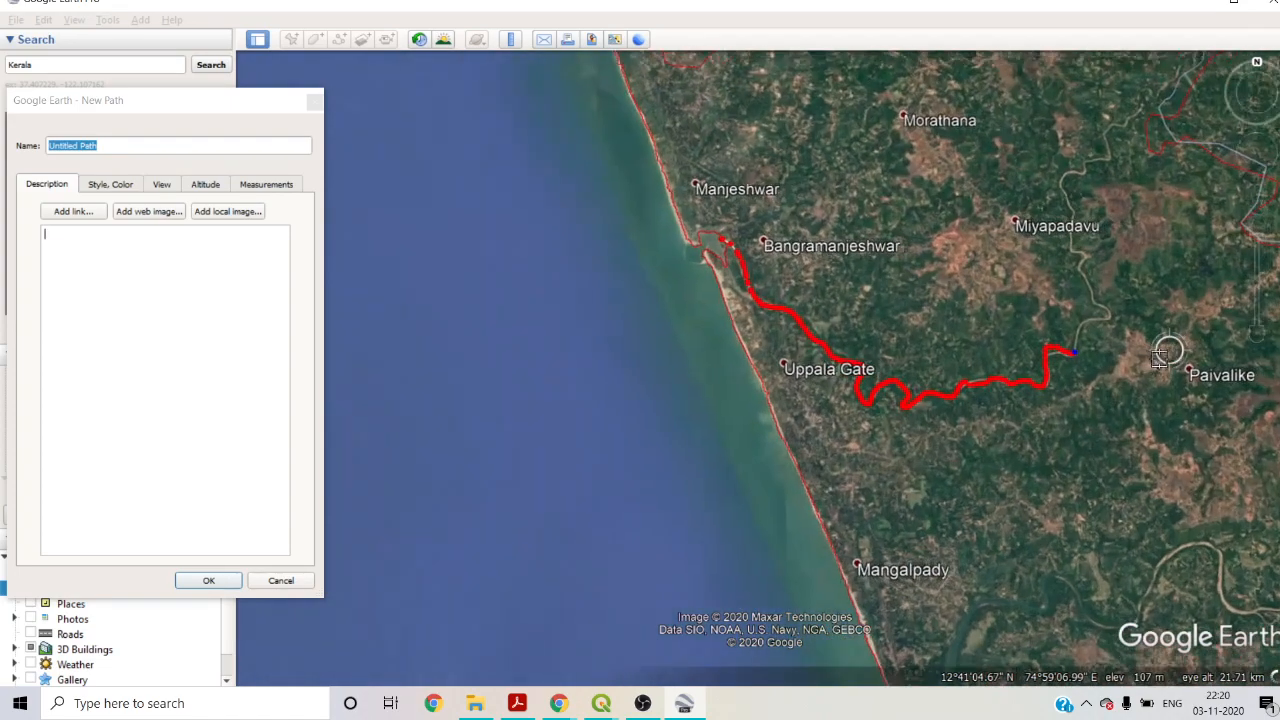
pyautogui.scroll(4, 1042, 361)
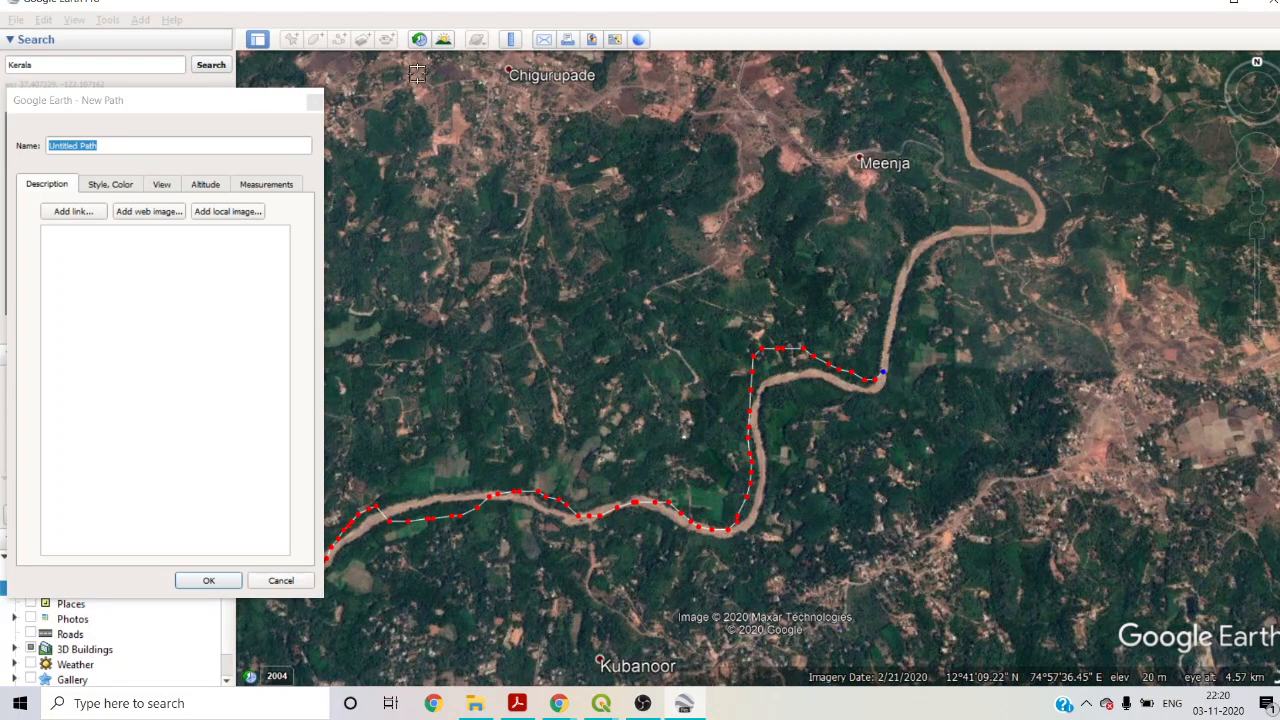
pyautogui.rightClick(875, 383)
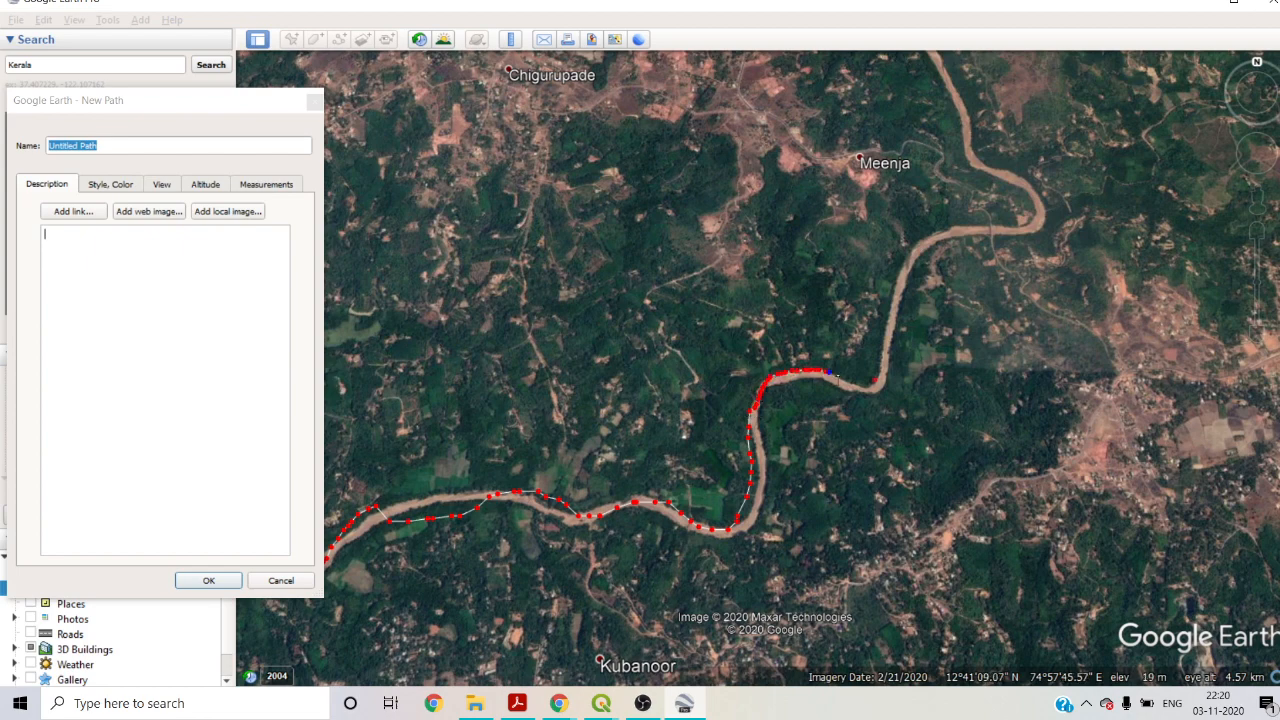
pyautogui.moveTo(834, 374); pyautogui.dragTo(877, 381)
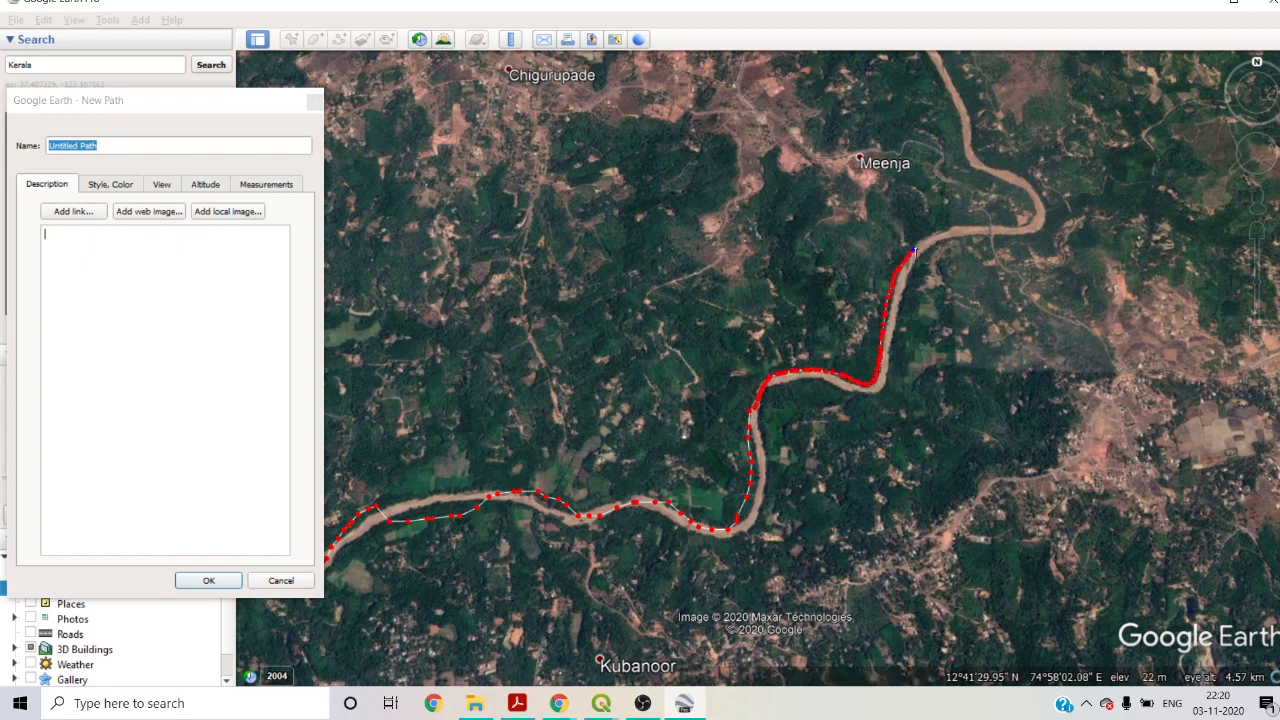
pyautogui.moveTo(979, 226); pyautogui.dragTo(1016, 222)
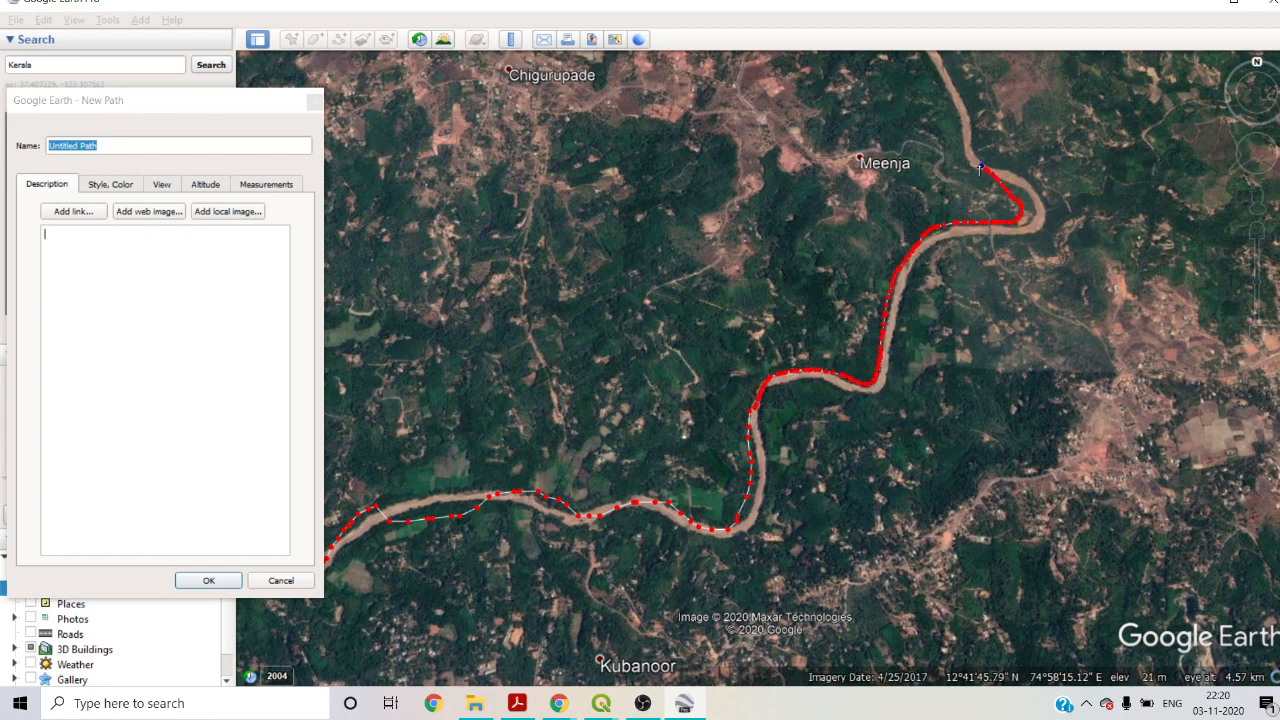
pyautogui.moveTo(980, 170); pyautogui.dragTo(940, 125)
pyautogui.scroll(-3, 907, 199)
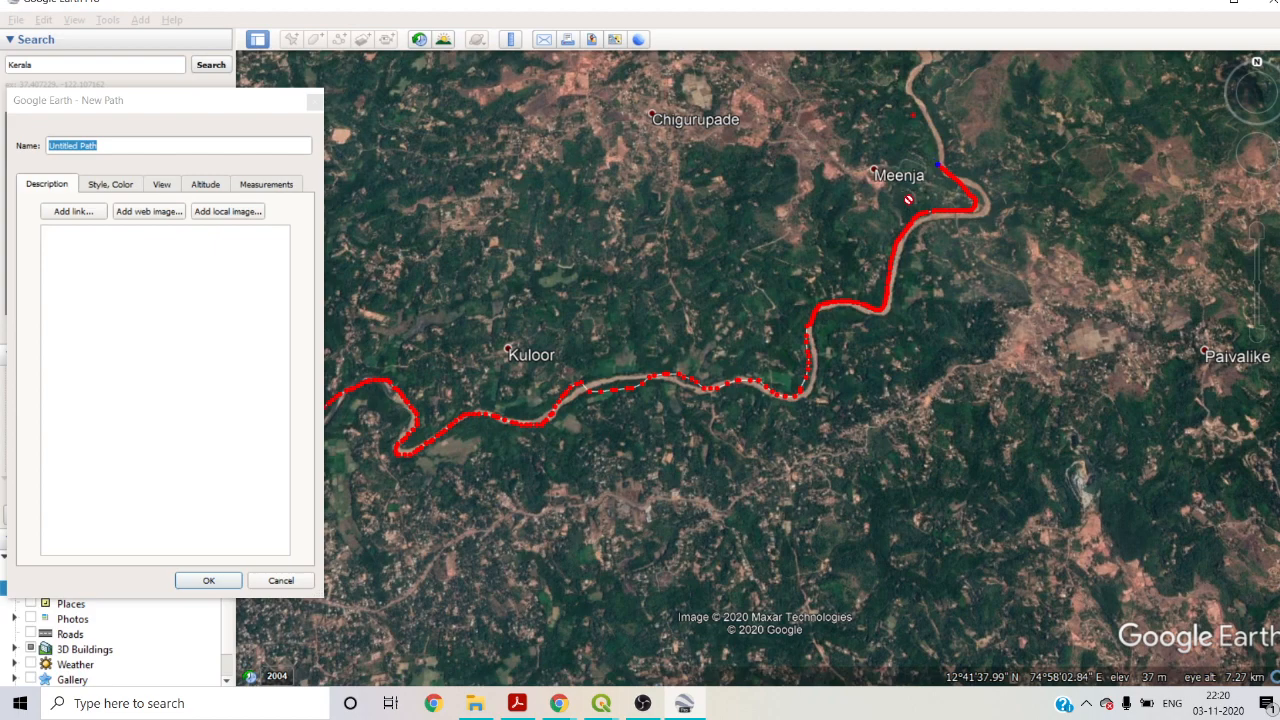
pyautogui.scroll(-5, 689, 414)
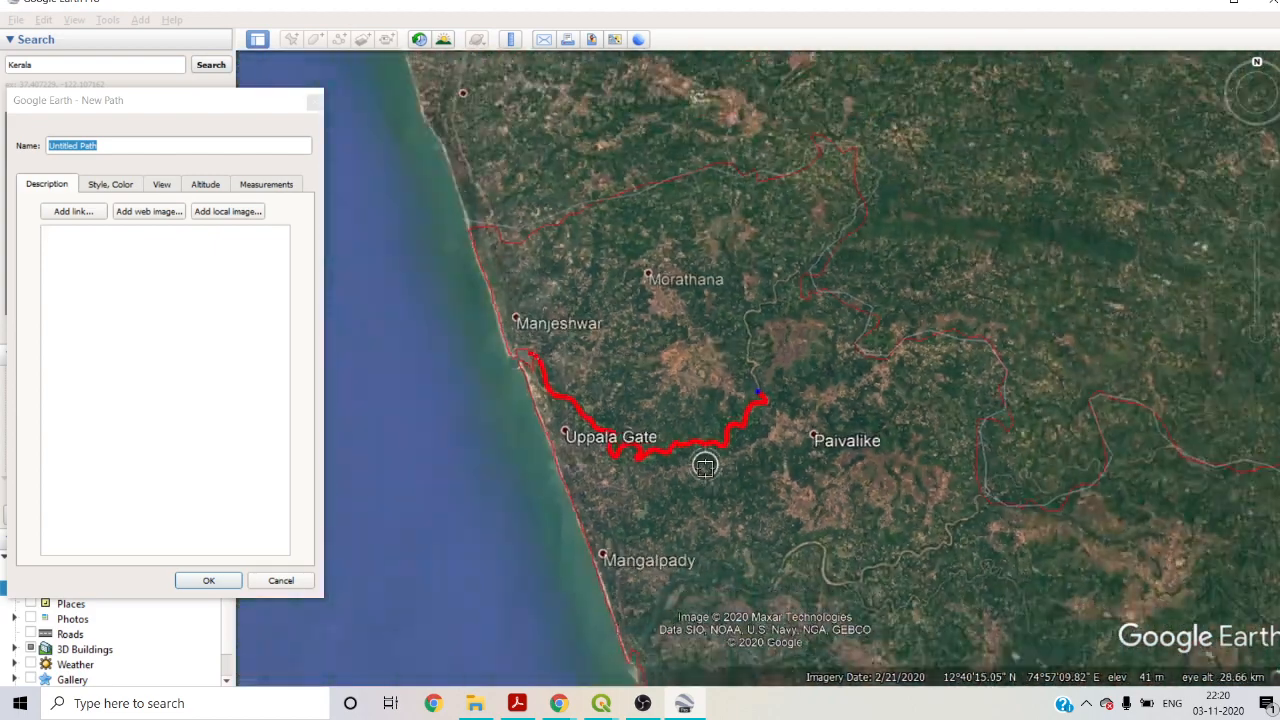
pyautogui.scroll(-3, 705, 466)
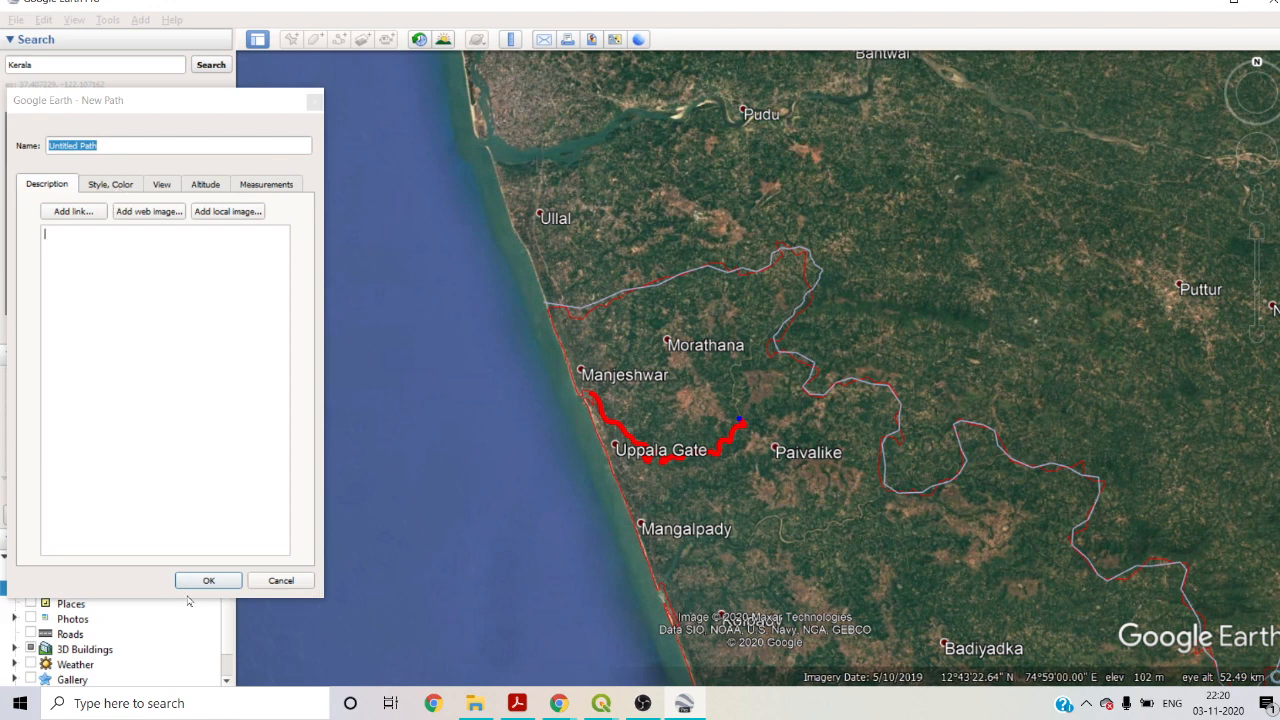
# - Show the traced river path's length in kilometers and discard the path without saving it
pyautogui.click(117, 184)
pyautogui.click(268, 188)
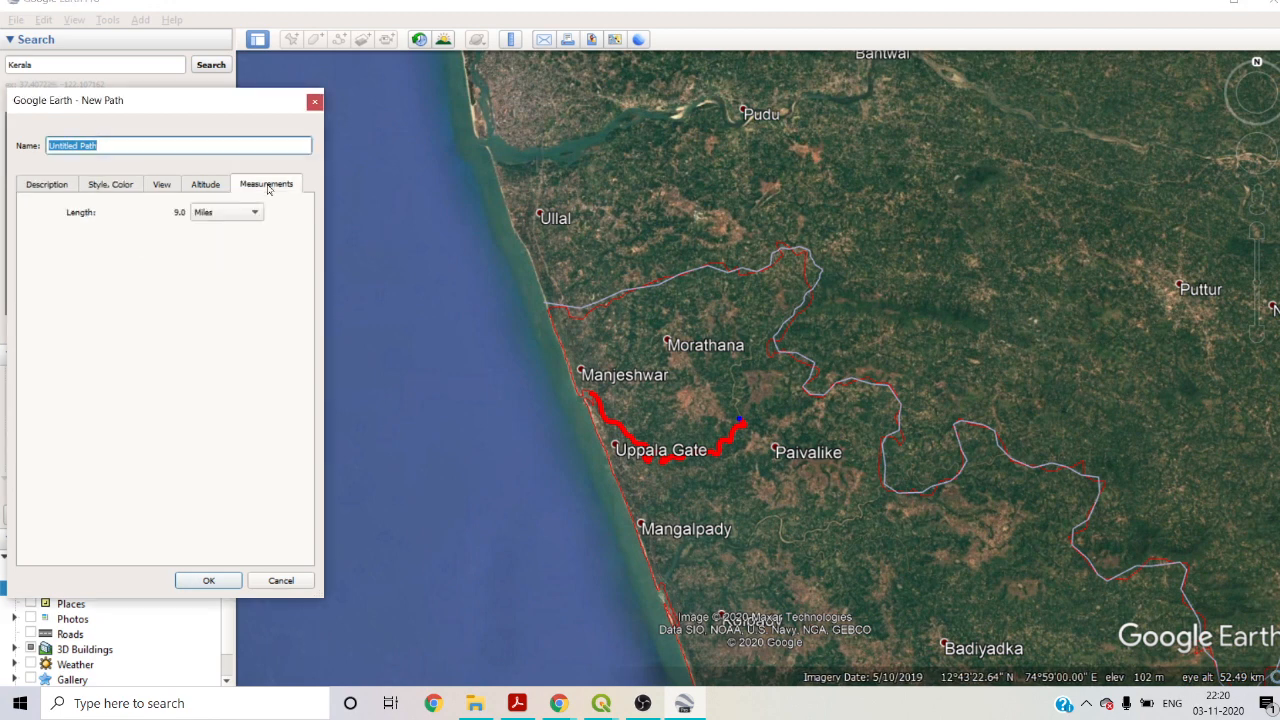
pyautogui.click(240, 216)
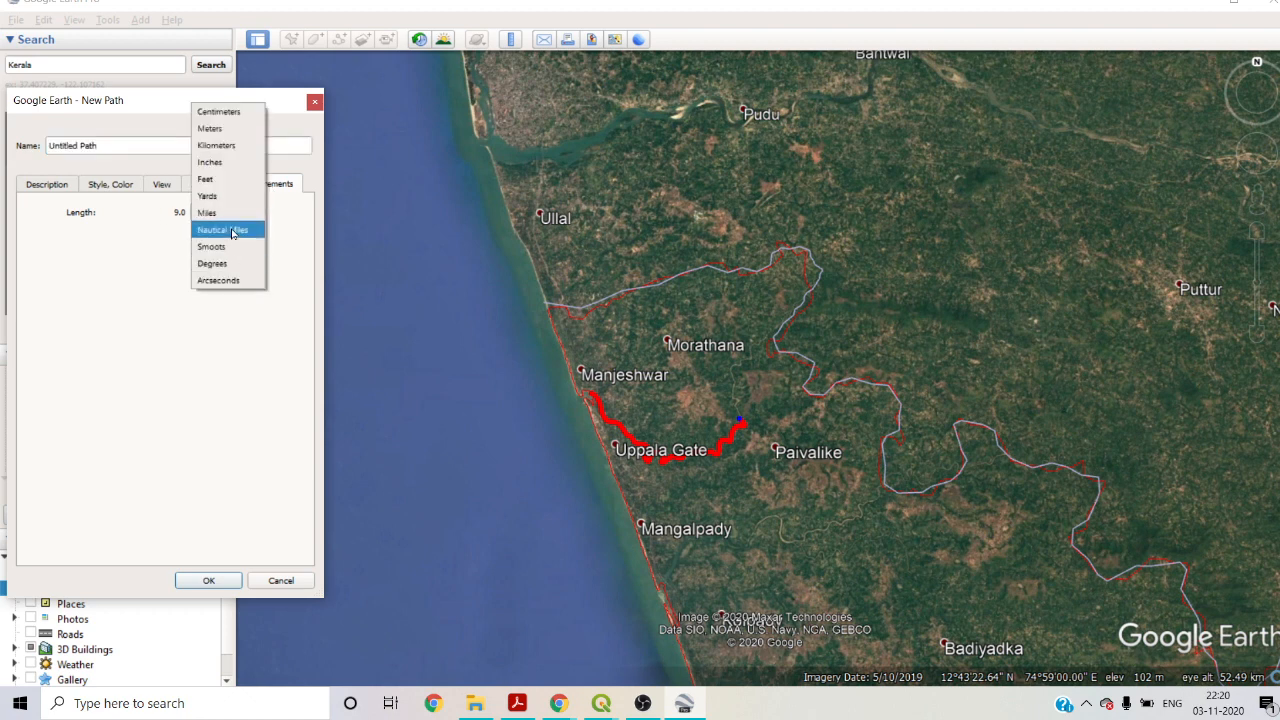
pyautogui.click(227, 147)
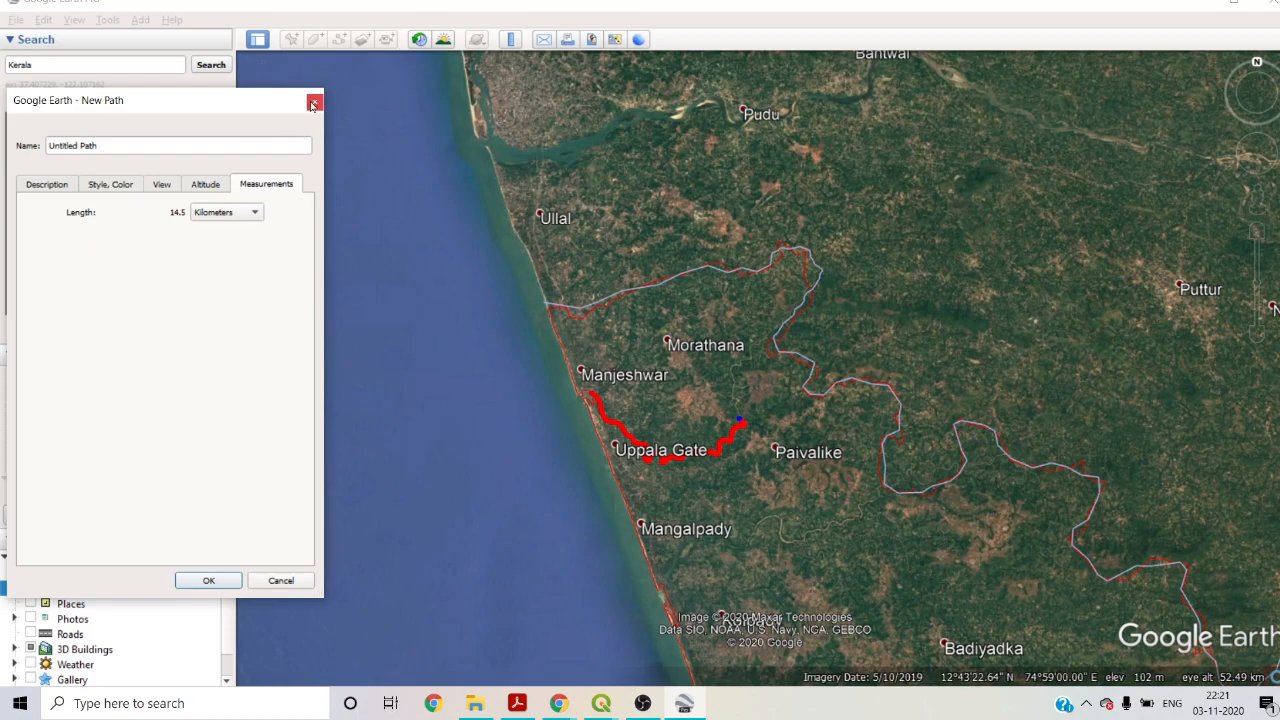
pyautogui.scroll(3, 830, 552)
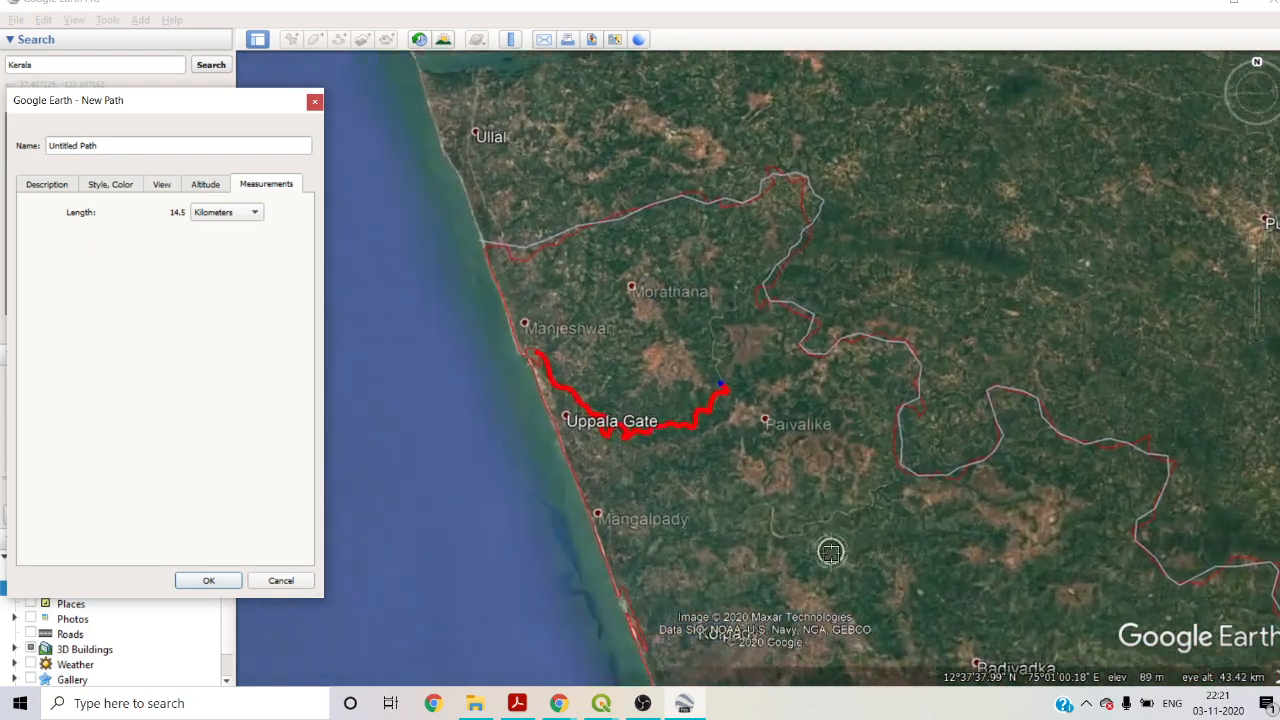
pyautogui.scroll(7, 778, 503)
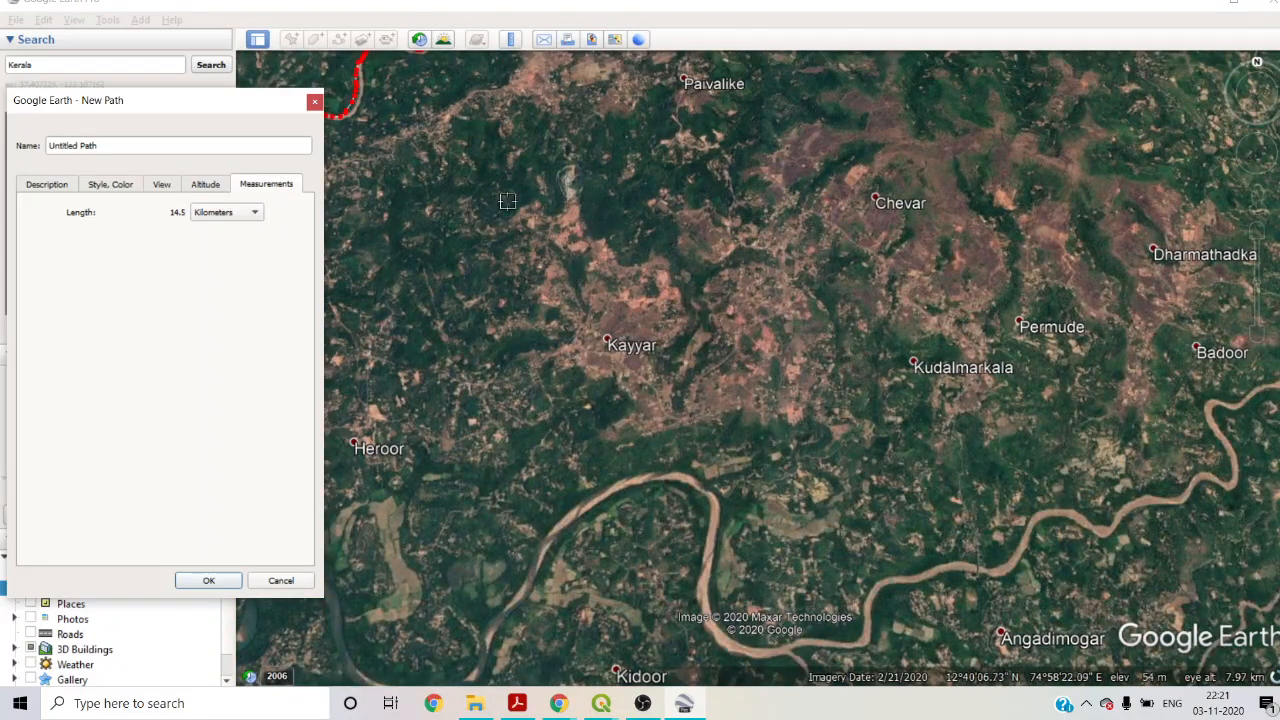
pyautogui.click(313, 102)
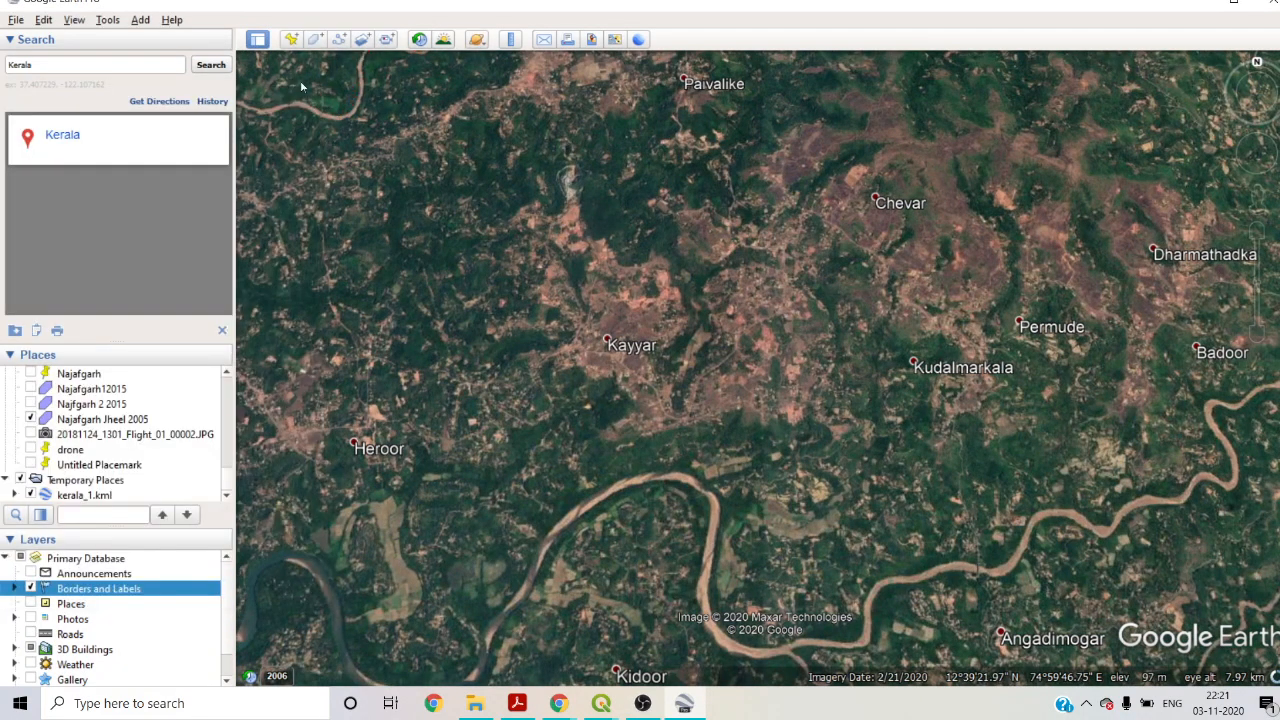
# - Trace a freehand polygon around the bare land from Kayyar to Chevar and name it bare
pyautogui.click(315, 39)
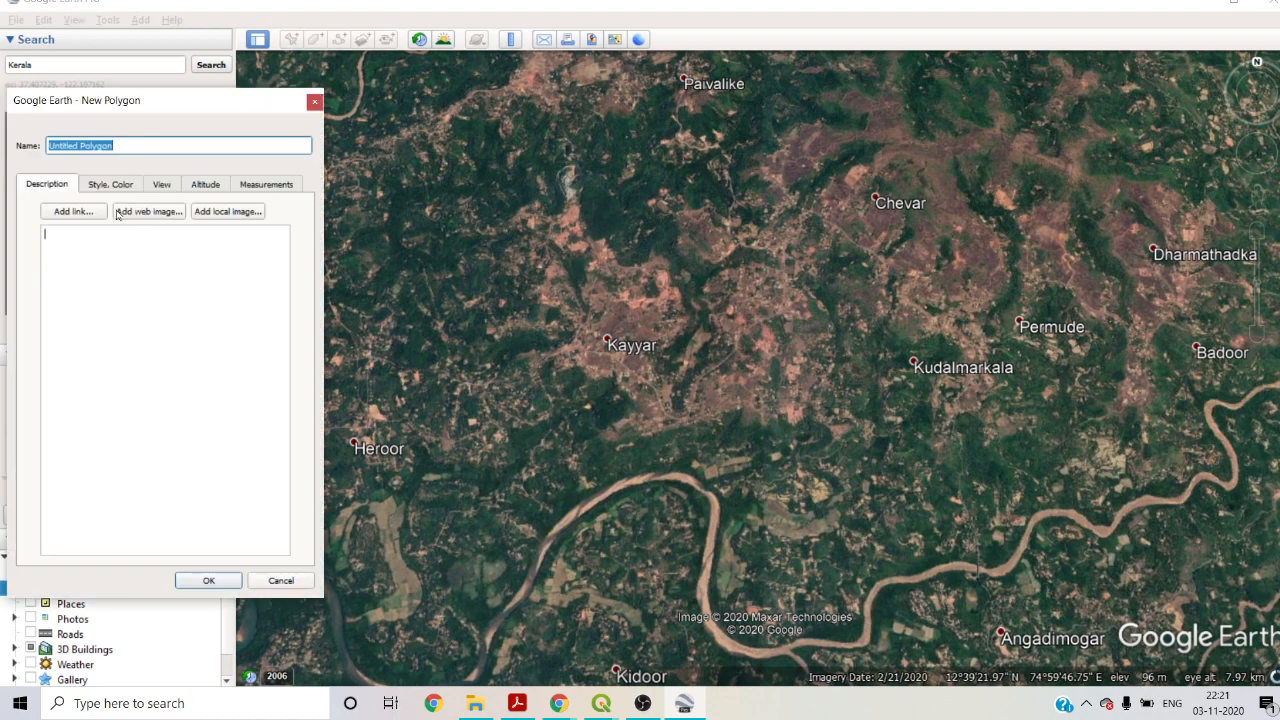
pyautogui.moveTo(584, 317)
pyautogui.mouseDown()
pyautogui.moveTo(545, 276)
pyautogui.moveTo(530, 230)
pyautogui.moveTo(567, 198)
pyautogui.moveTo(592, 225)
pyautogui.moveTo(686, 252)
pyautogui.moveTo(722, 206)
pyautogui.moveTo(896, 145)
pyautogui.moveTo(971, 128)
pyautogui.moveTo(1012, 138)
pyautogui.moveTo(973, 190)
pyautogui.moveTo(998, 272)
pyautogui.moveTo(915, 302)
pyautogui.moveTo(874, 215)
pyautogui.moveTo(819, 213)
pyautogui.moveTo(800, 415)
pyautogui.moveTo(660, 428)
pyautogui.moveTo(578, 330)
pyautogui.mouseUp()
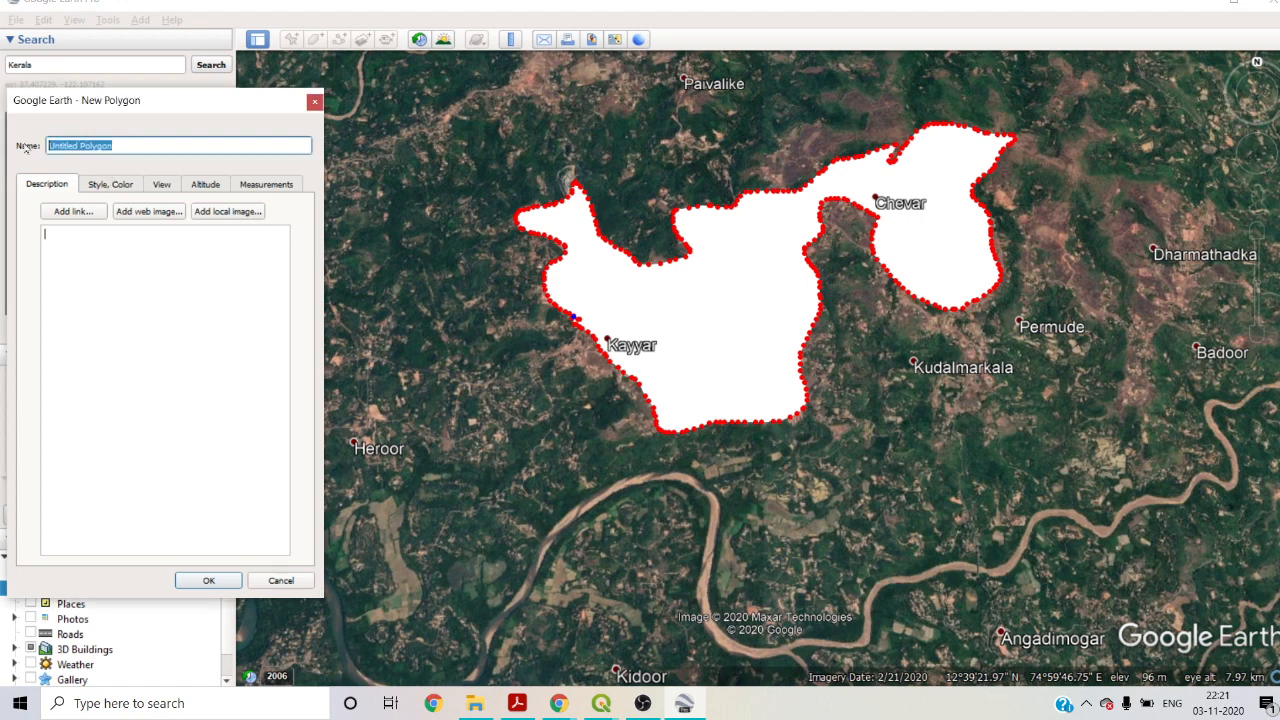
pyautogui.write('bare')
# - Show the bare polygon's perimeter and area measurements and discard the polygon without saving it
pyautogui.click(252, 186)
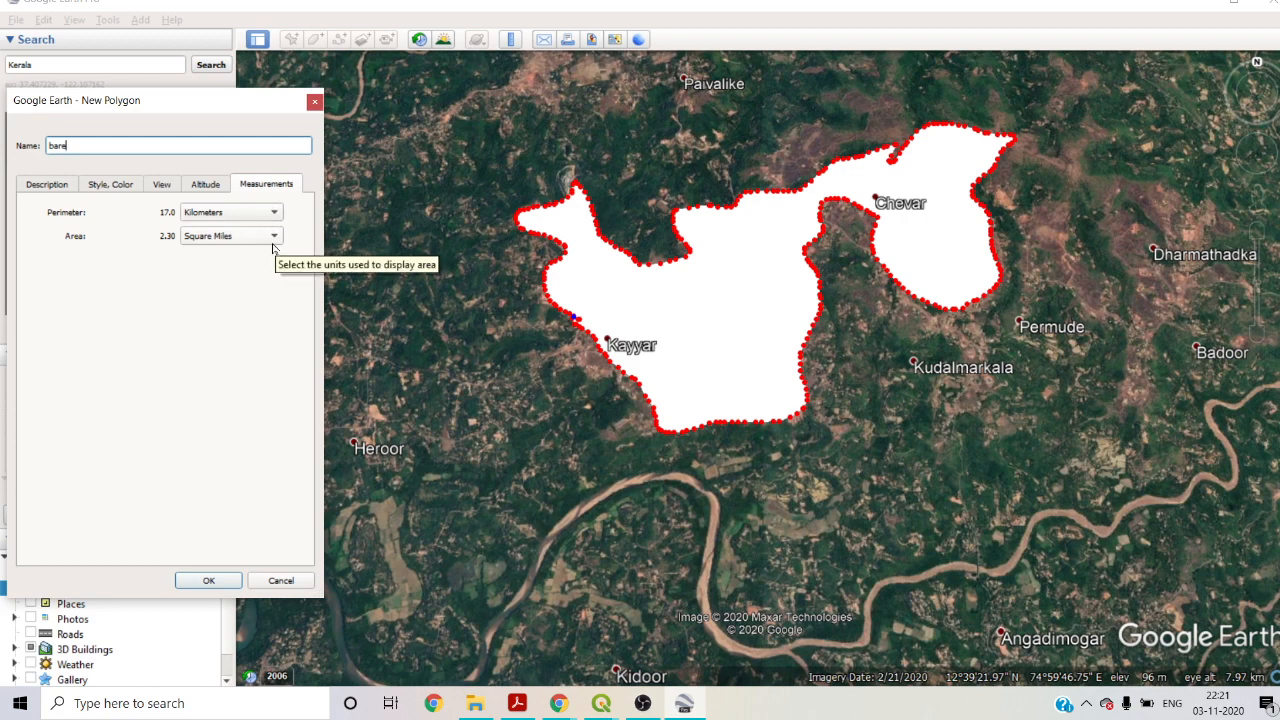
pyautogui.scroll(-5, 500, 475)
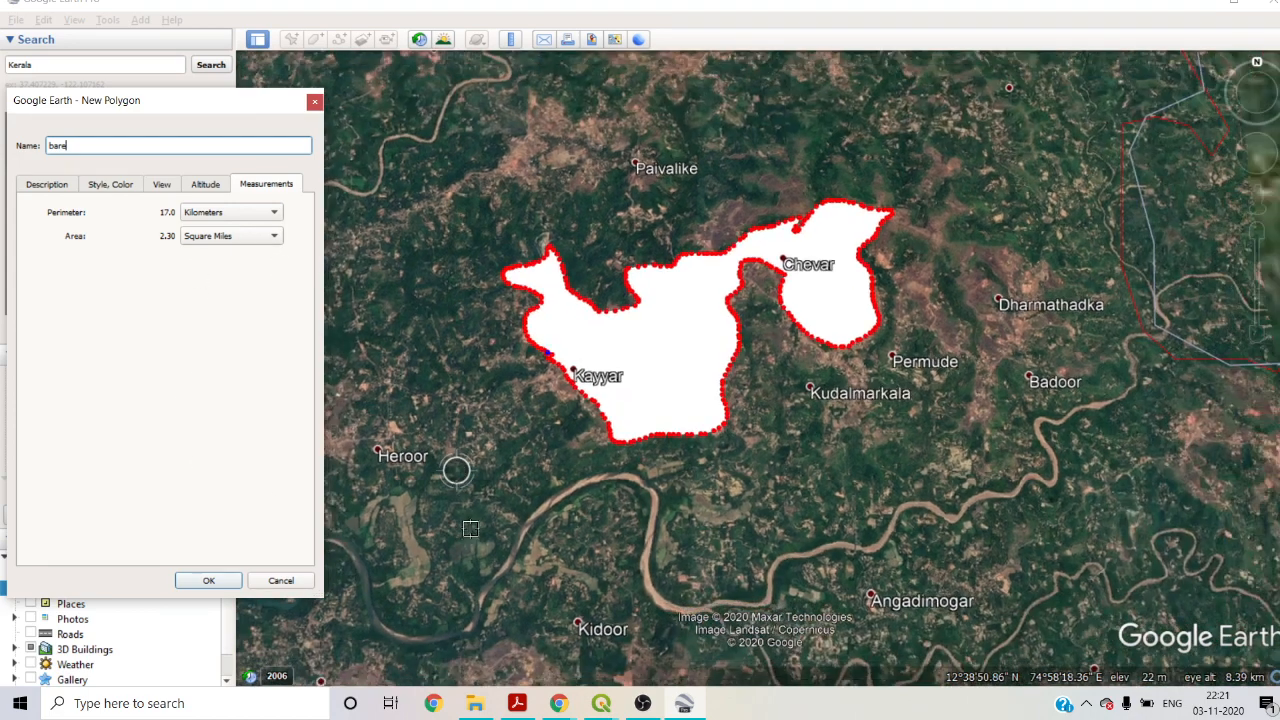
pyautogui.scroll(-2, 502, 477)
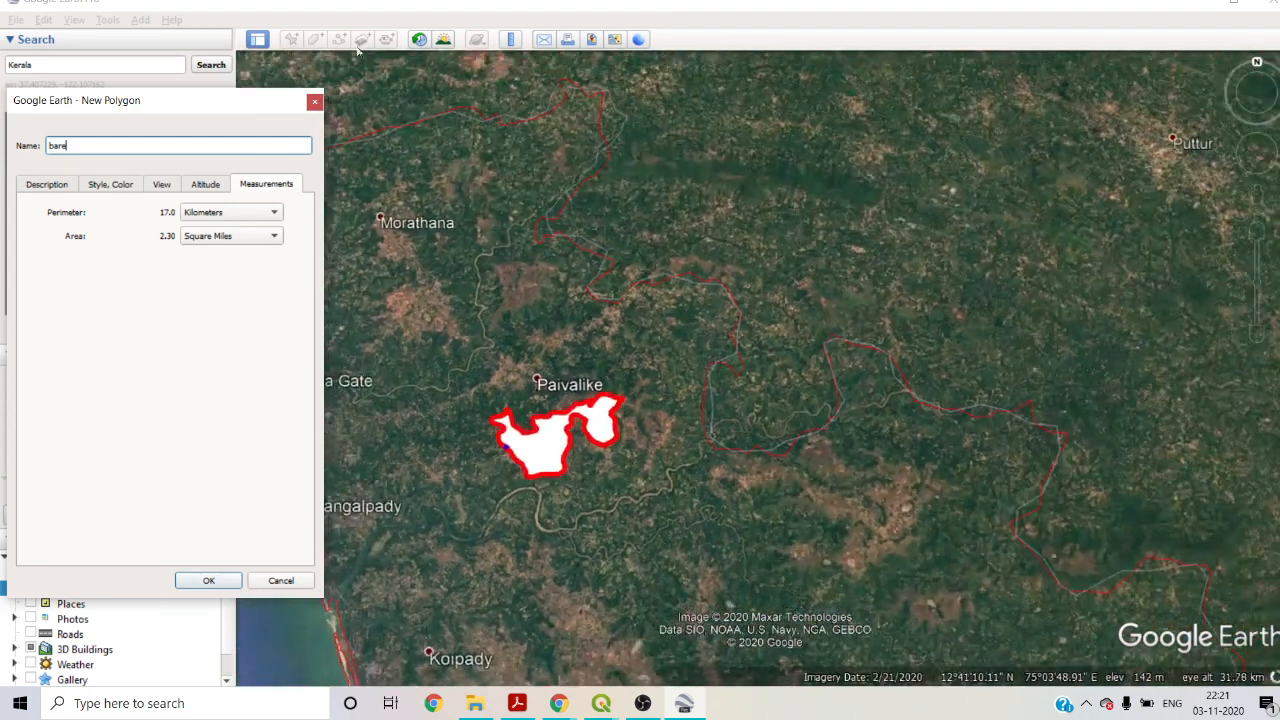
pyautogui.click(314, 103)
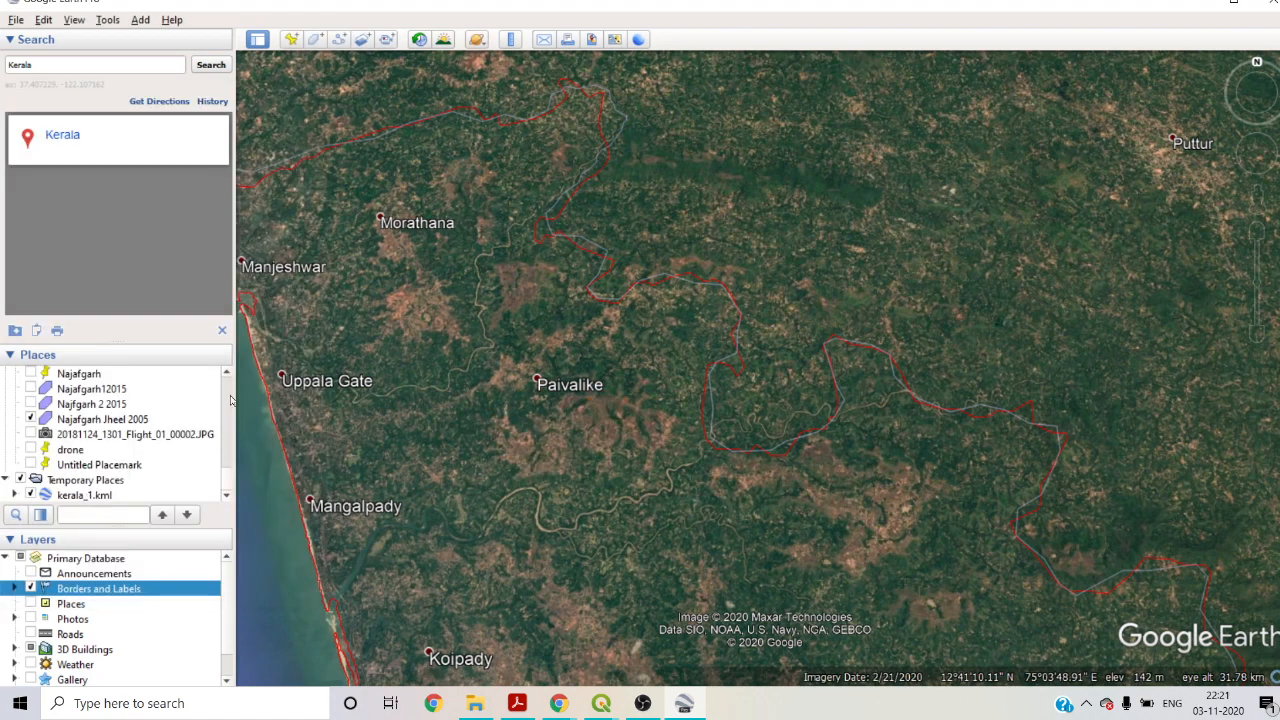
# - Clear the Kerala search and its results to give the saved places list more room
pyautogui.click(227, 462)
pyautogui.moveTo(229, 467); pyautogui.dragTo(231, 491)
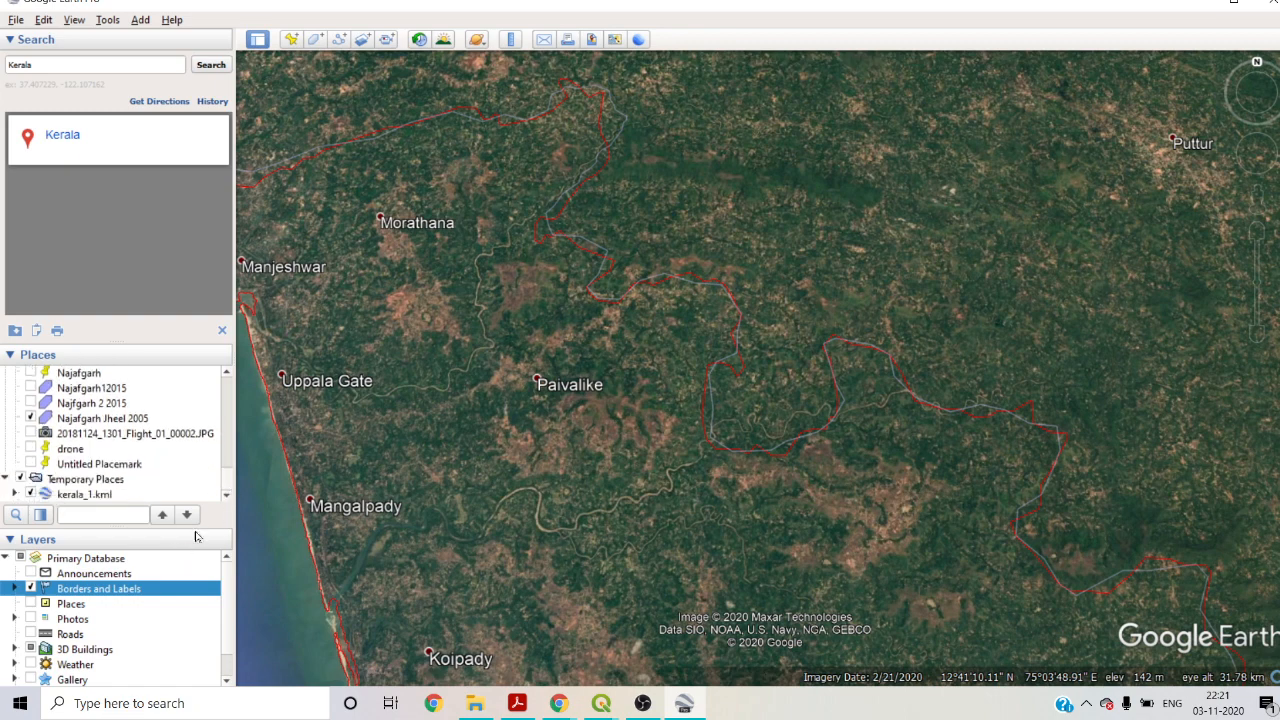
pyautogui.moveTo(226, 489); pyautogui.dragTo(227, 436)
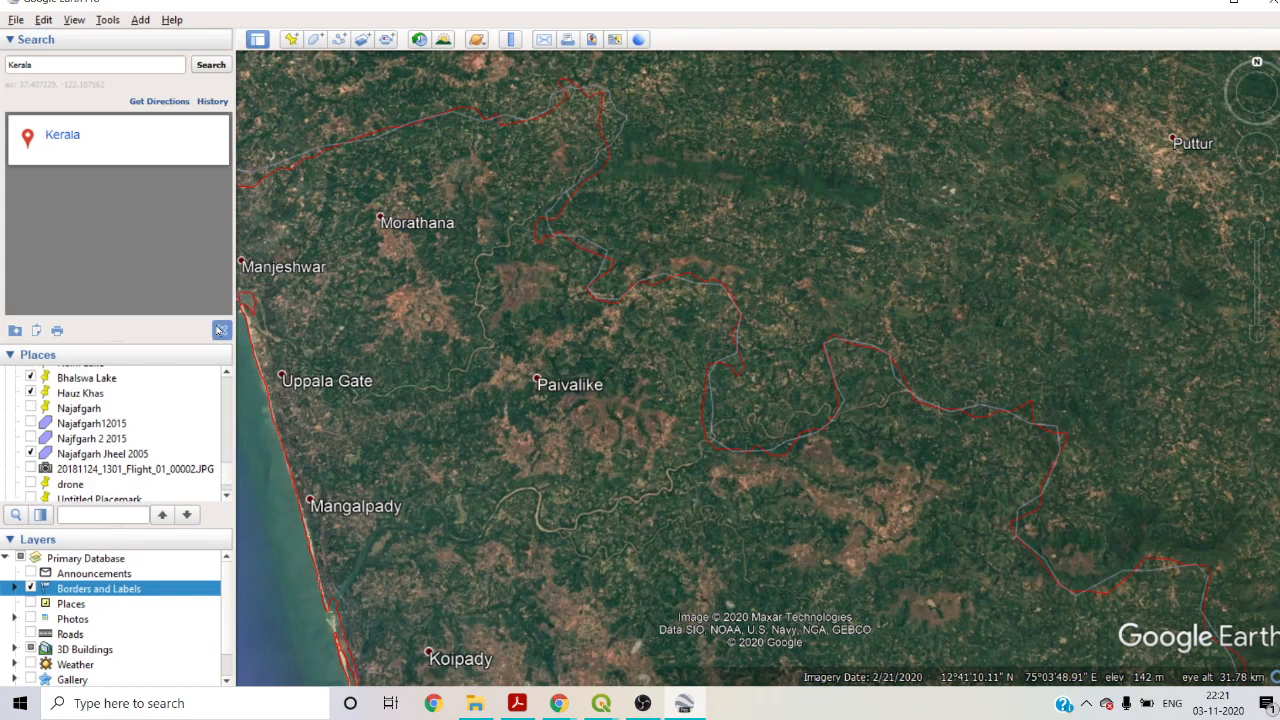
pyautogui.click(221, 330)
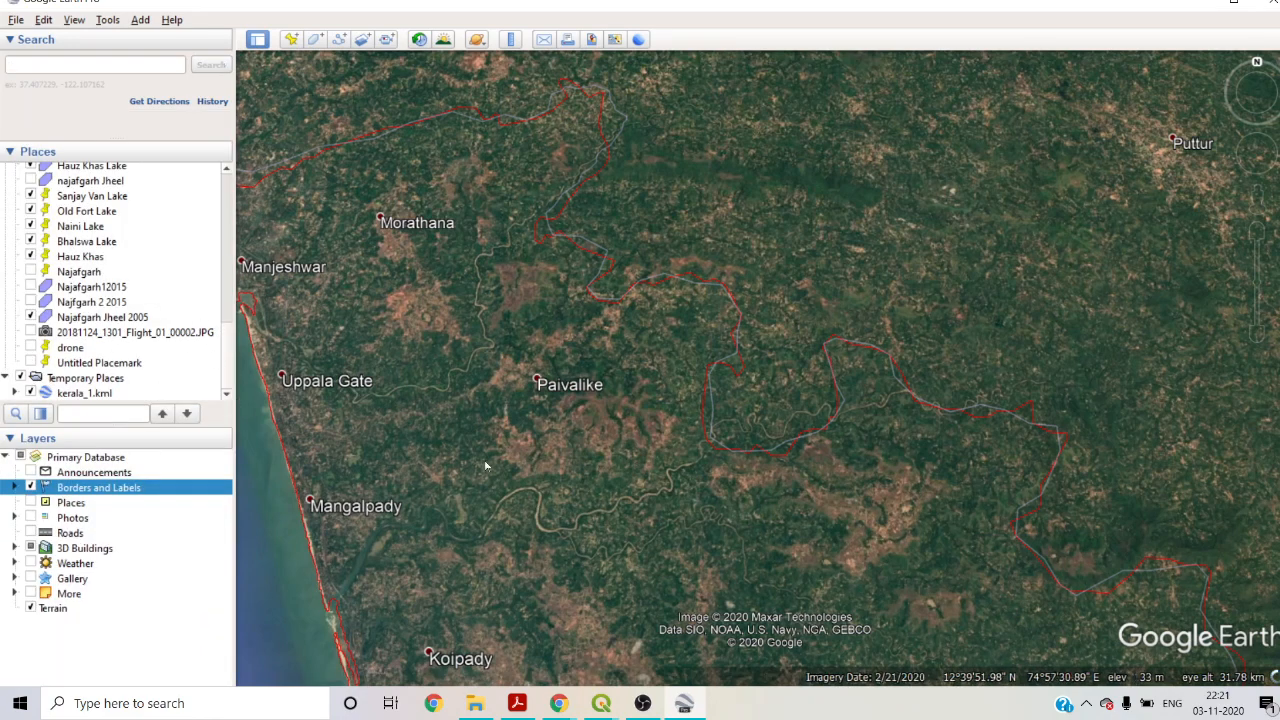
pyautogui.scroll(-3, 600, 548)
pyautogui.scroll(-3, 598, 552)
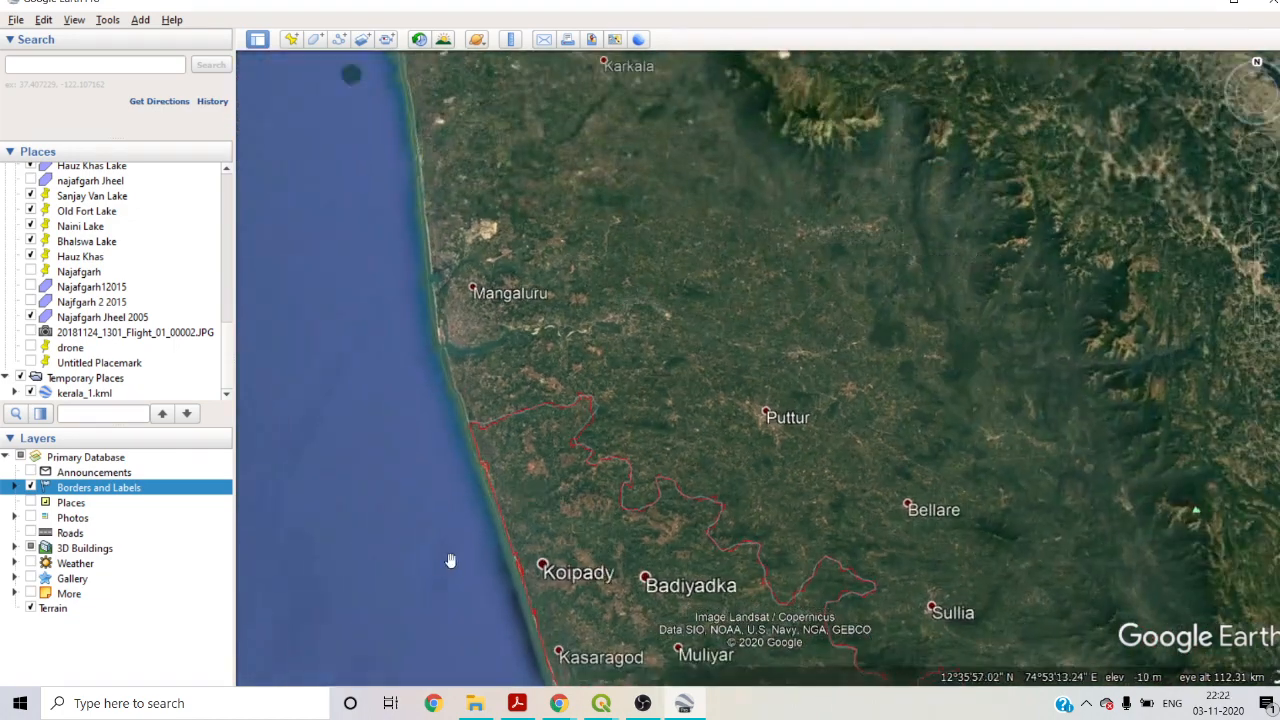
pyautogui.click(315, 39)
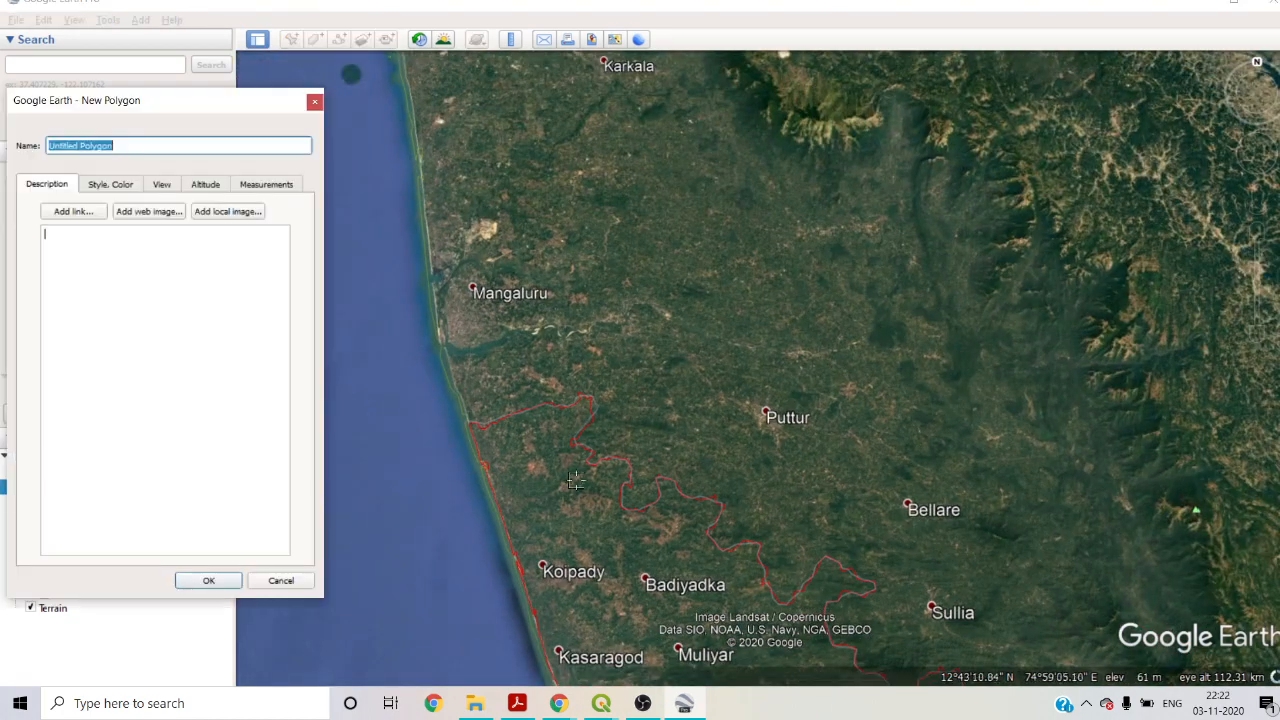
pyautogui.click(314, 102)
# - Trace a freehand polygon around the built-up area of Thaliparamba and save it to the places
pyautogui.moveTo(686, 523); pyautogui.dragTo(500, 271)
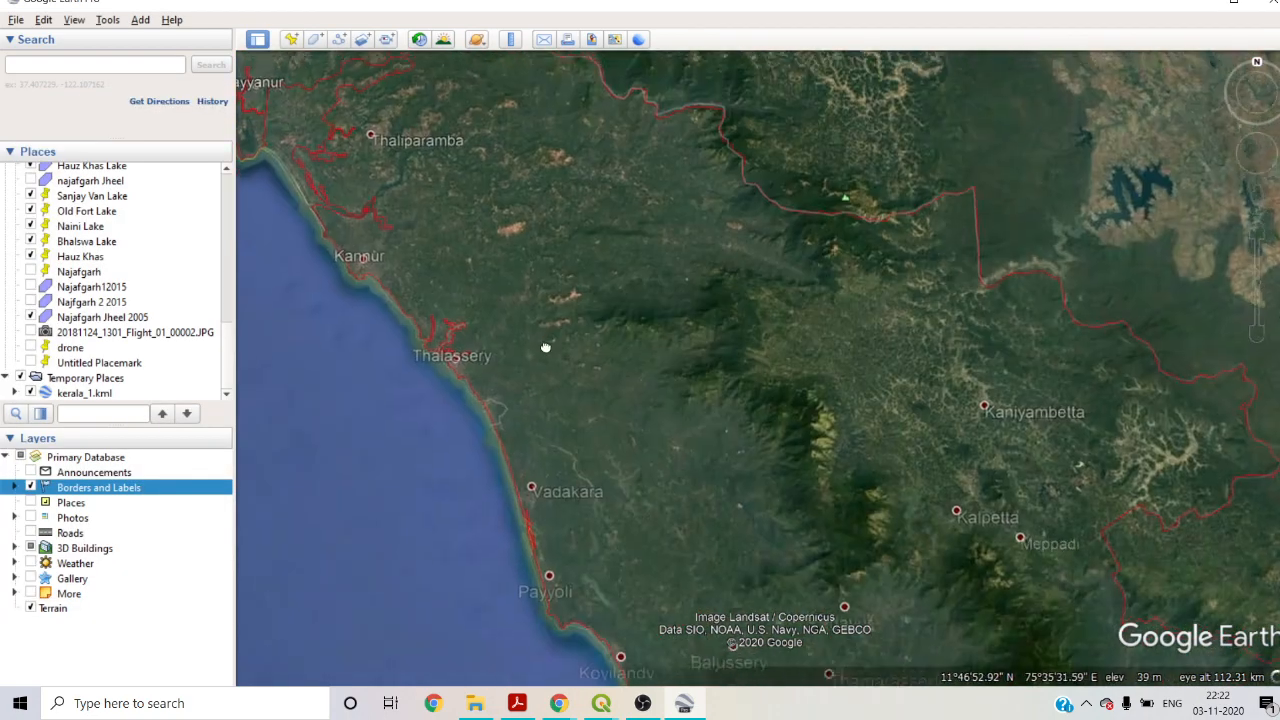
pyautogui.moveTo(545, 347); pyautogui.dragTo(564, 365)
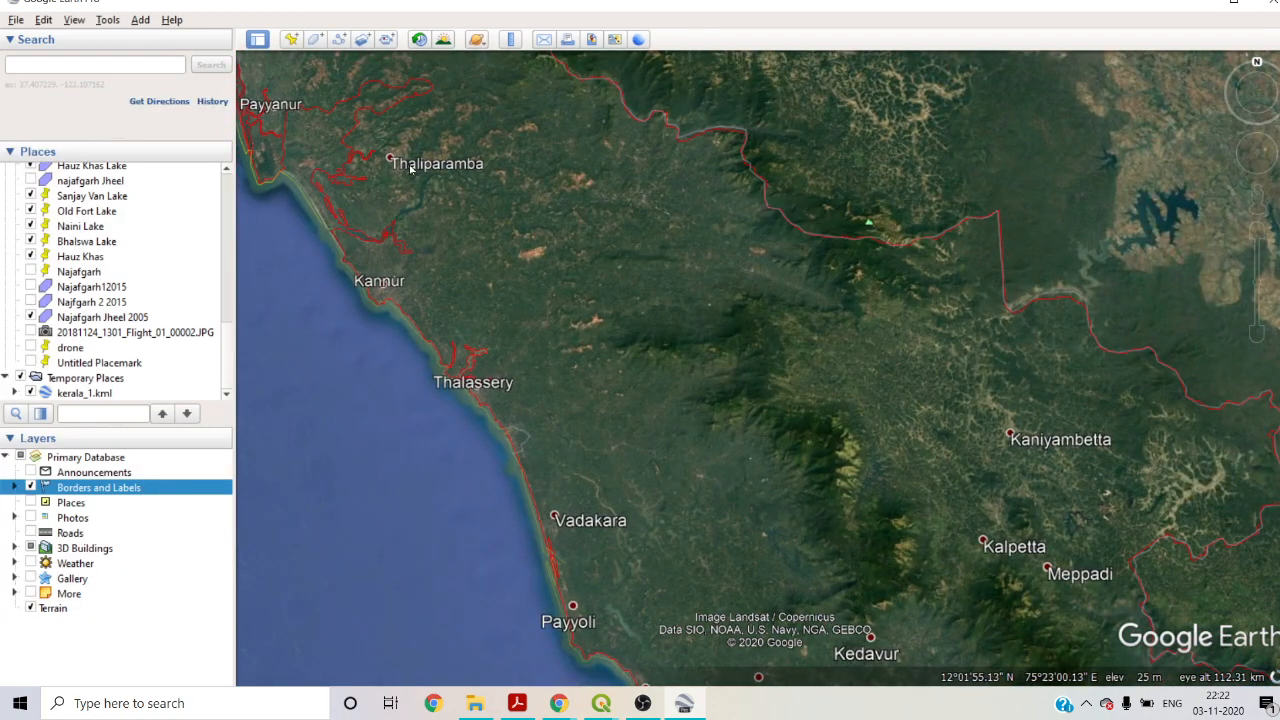
pyautogui.moveTo(412, 210); pyautogui.dragTo(468, 314)
pyautogui.scroll(5, 481, 228)
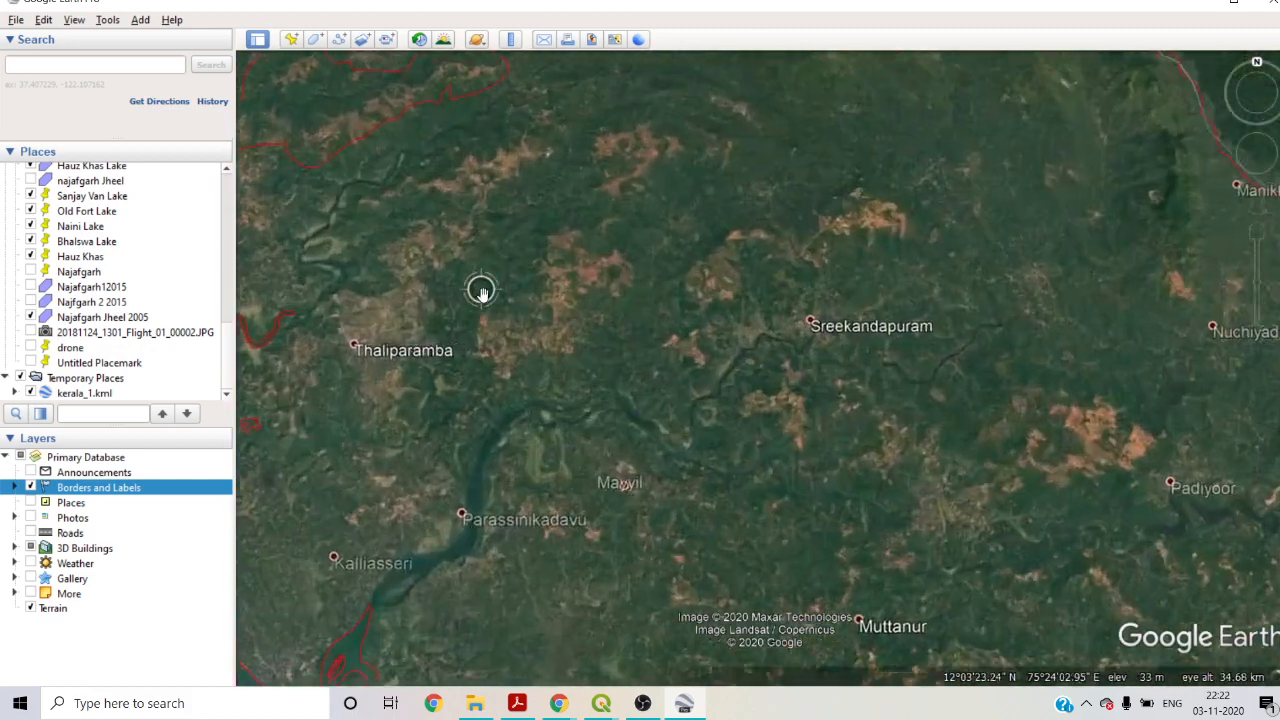
pyautogui.scroll(5, 481, 291)
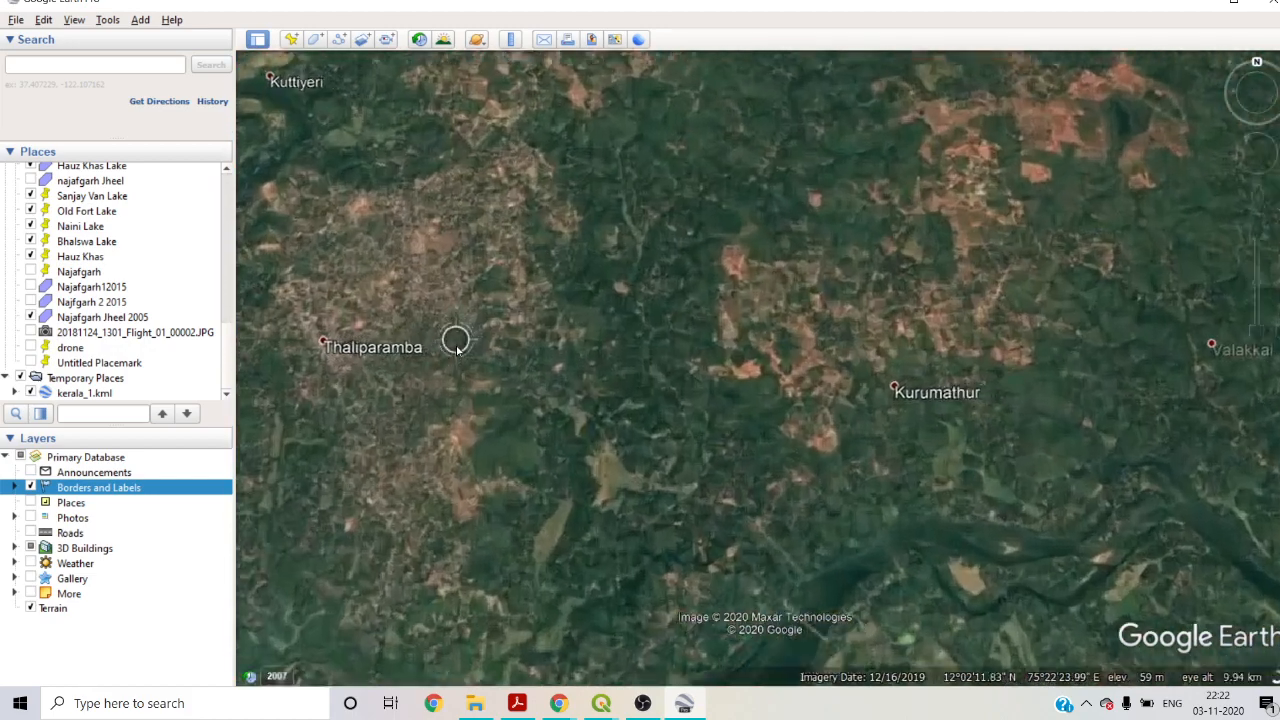
pyautogui.scroll(2, 456, 345)
pyautogui.scroll(2, 402, 285)
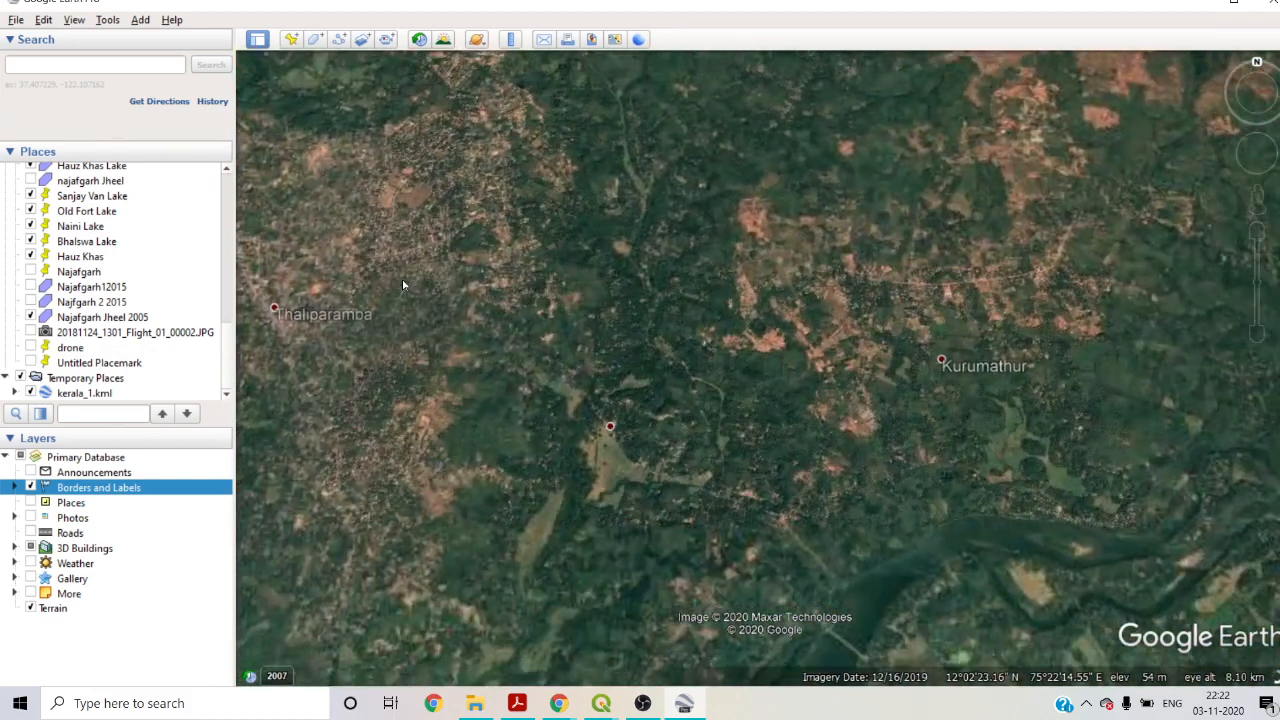
pyautogui.moveTo(415, 326); pyautogui.dragTo(565, 318)
pyautogui.scroll(-2, 565, 318)
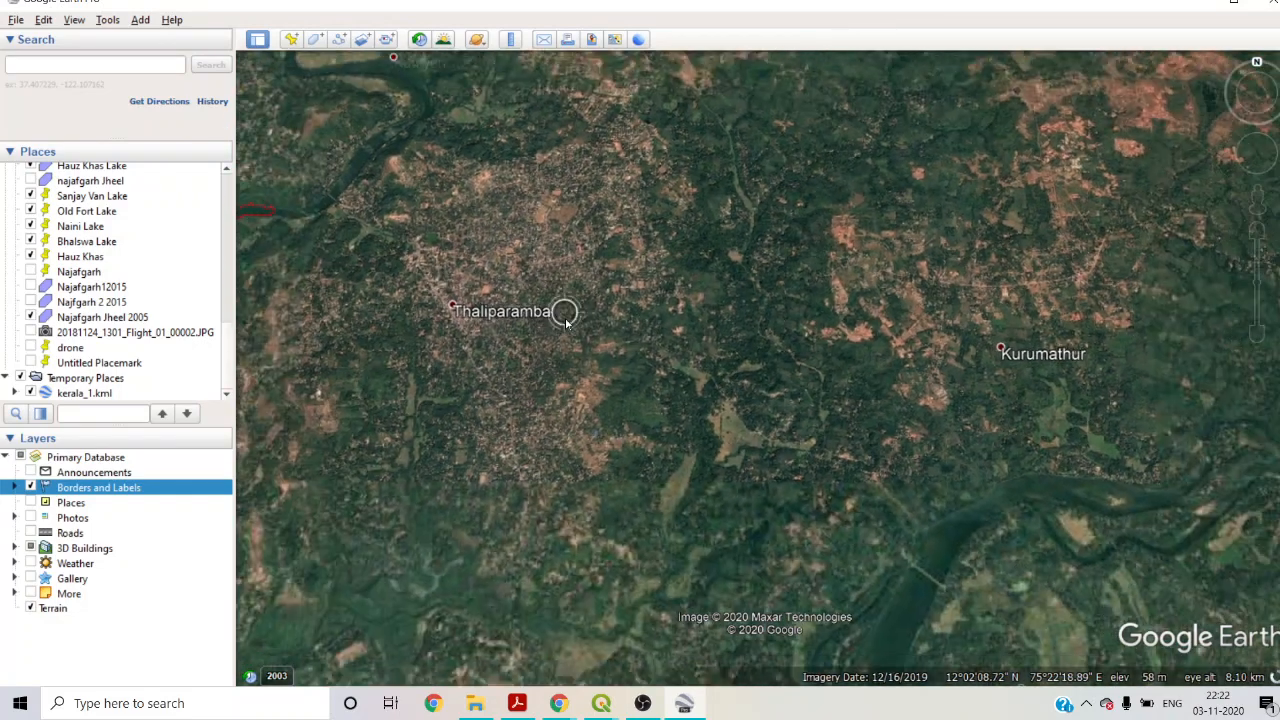
pyautogui.click(315, 40)
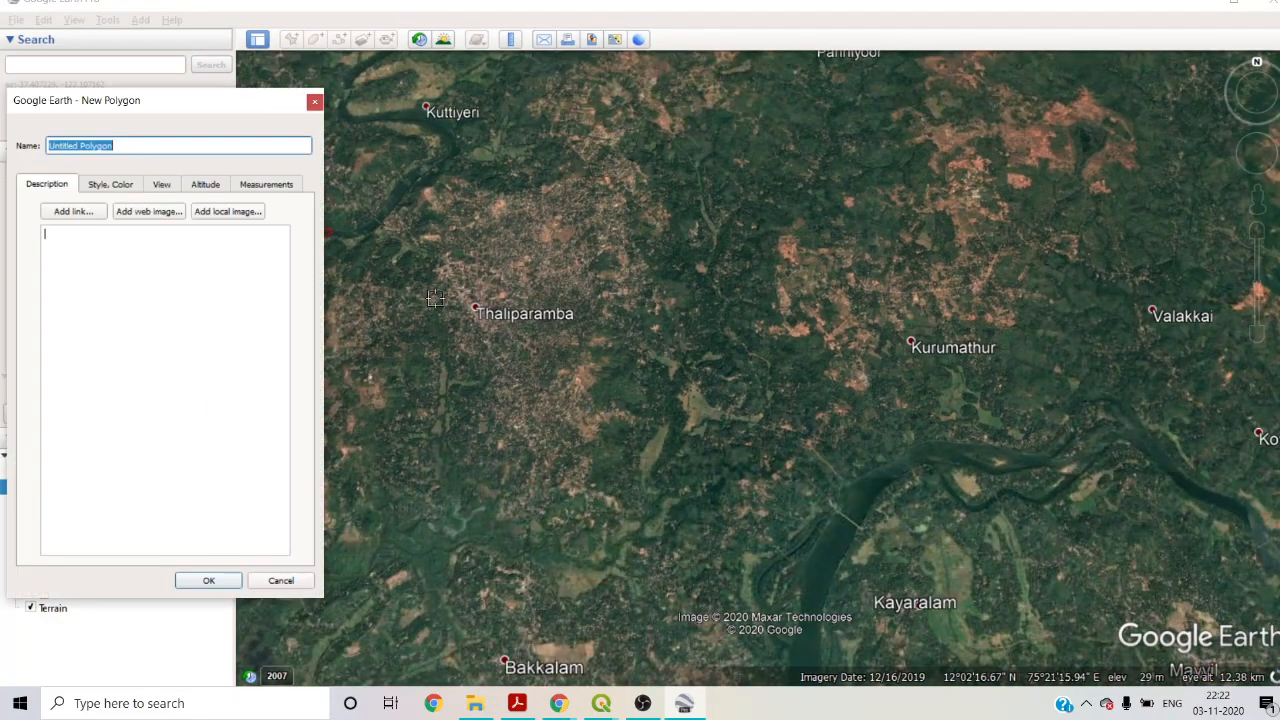
pyautogui.moveTo(434, 289)
pyautogui.mouseDown()
pyautogui.moveTo(430, 230)
pyautogui.moveTo(386, 214)
pyautogui.moveTo(432, 186)
pyautogui.moveTo(626, 164)
pyautogui.moveTo(540, 104)
pyautogui.moveTo(603, 64)
pyautogui.moveTo(650, 58)
pyautogui.moveTo(660, 175)
pyautogui.moveTo(628, 228)
pyautogui.moveTo(644, 289)
pyautogui.moveTo(585, 333)
pyautogui.moveTo(605, 402)
pyautogui.moveTo(595, 465)
pyautogui.moveTo(527, 466)
pyautogui.moveTo(487, 392)
pyautogui.moveTo(378, 355)
pyautogui.moveTo(335, 300)
pyautogui.moveTo(432, 283)
pyautogui.mouseUp()
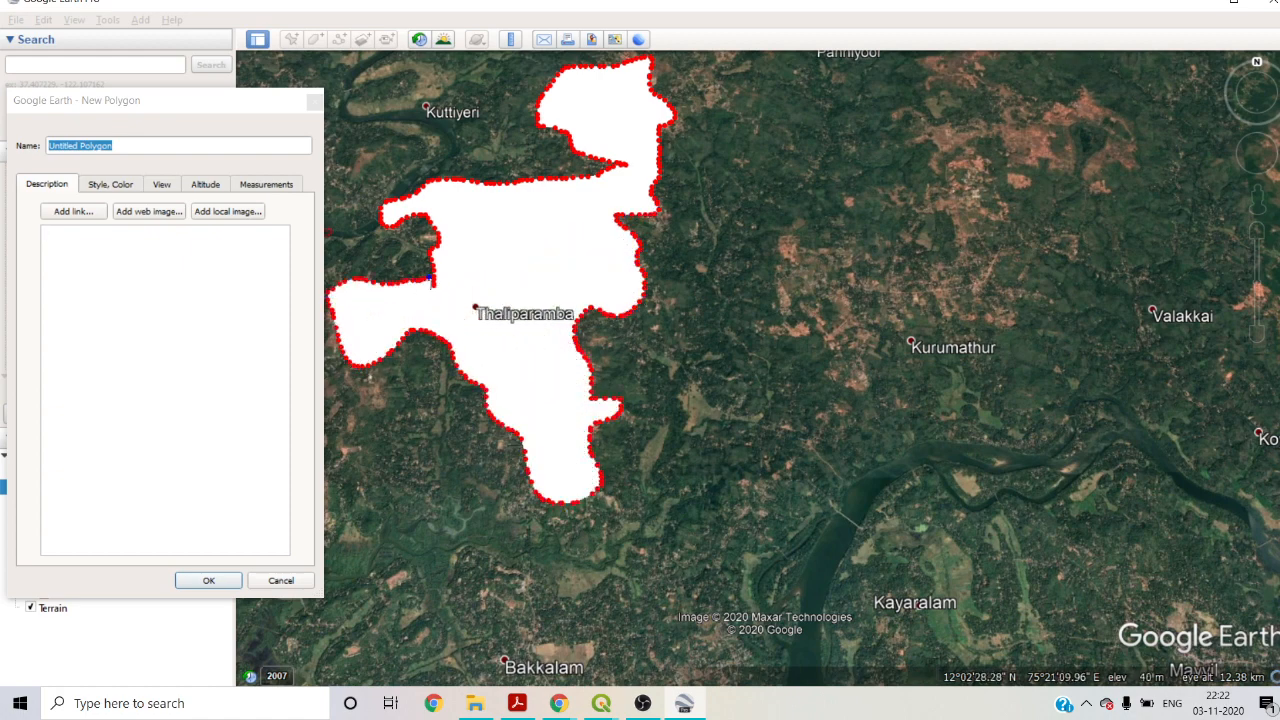
pyautogui.click(192, 584)
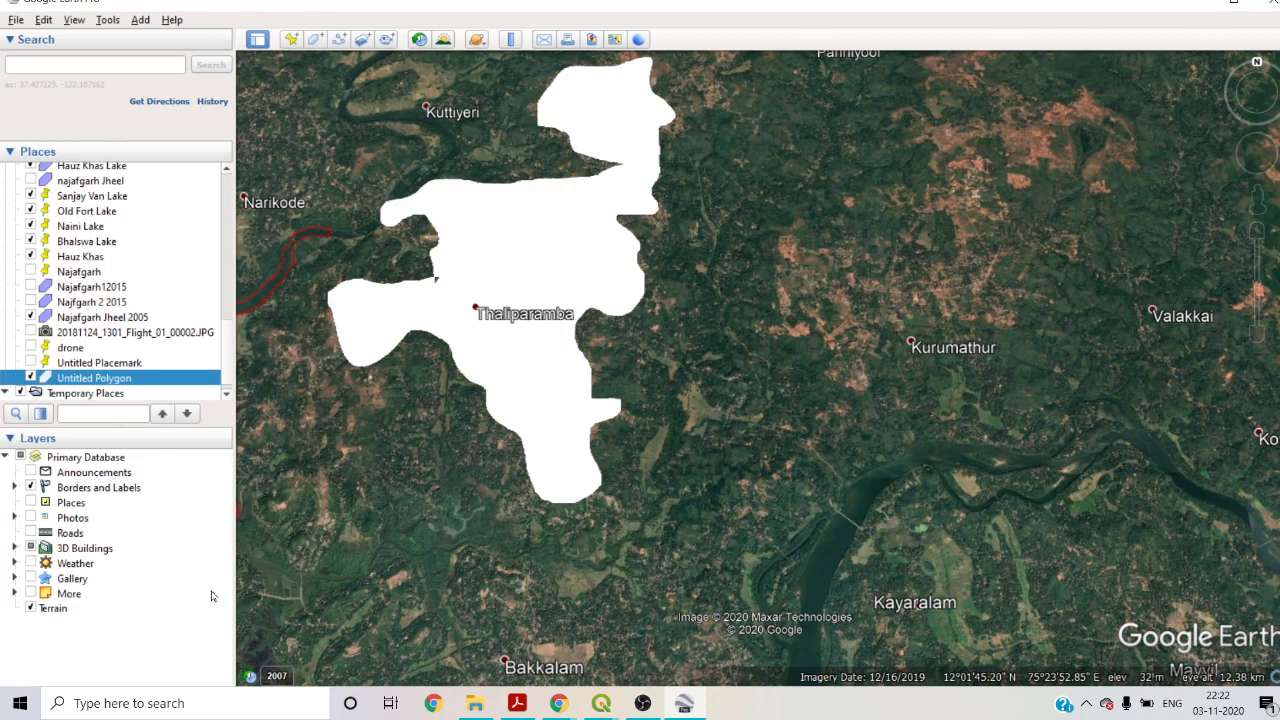
# - Rename the new Thaliparamba polygon as urban area 1
pyautogui.rightClick(121, 386)
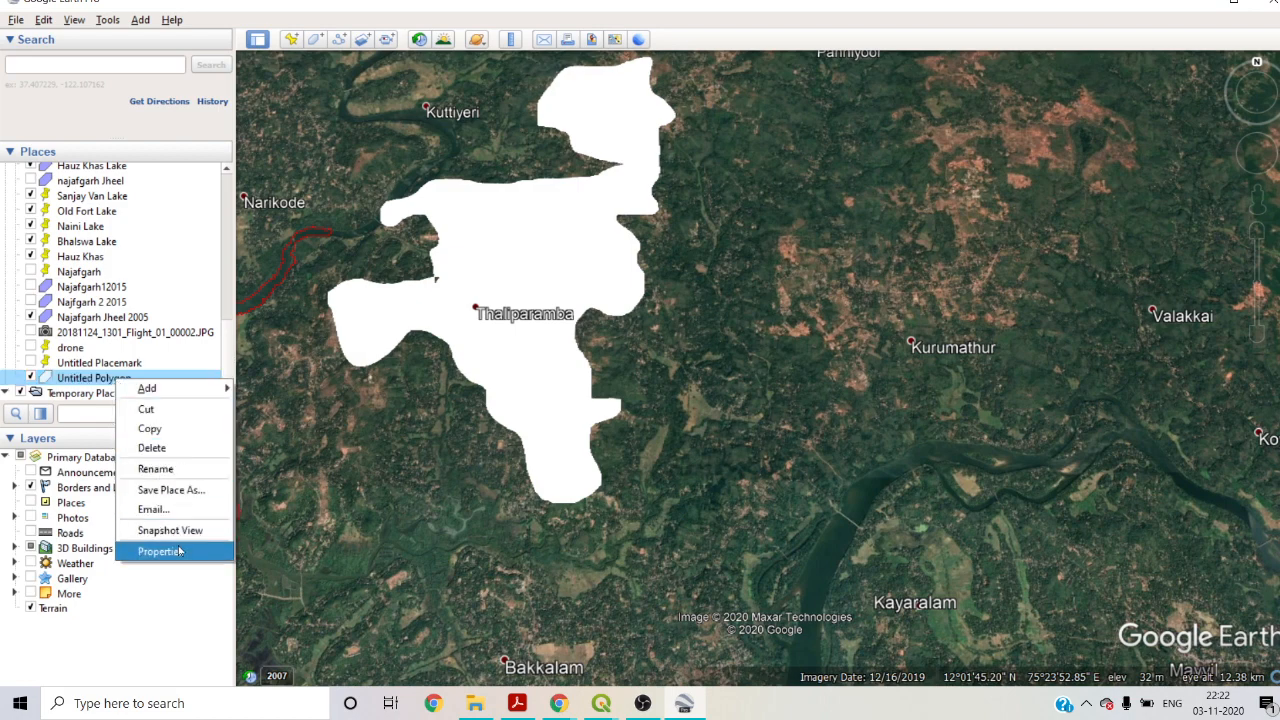
pyautogui.click(160, 469)
pyautogui.press('BackSpace')
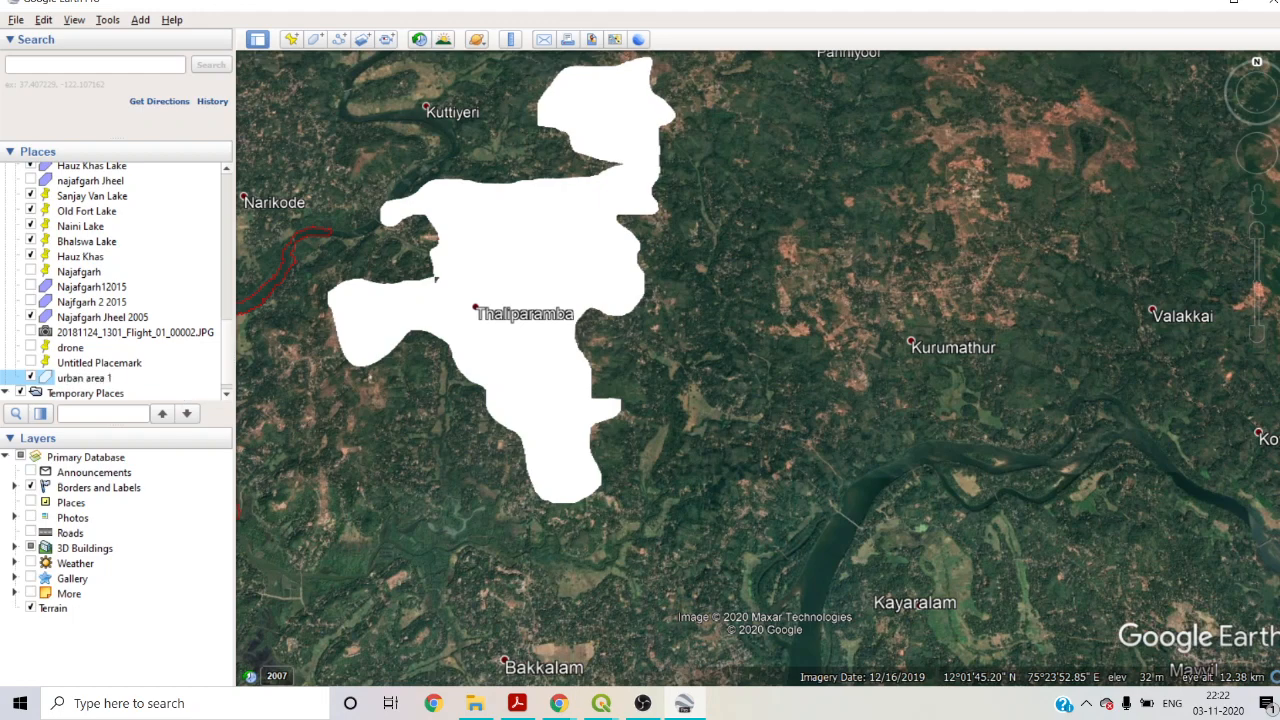
pyautogui.click(194, 552)
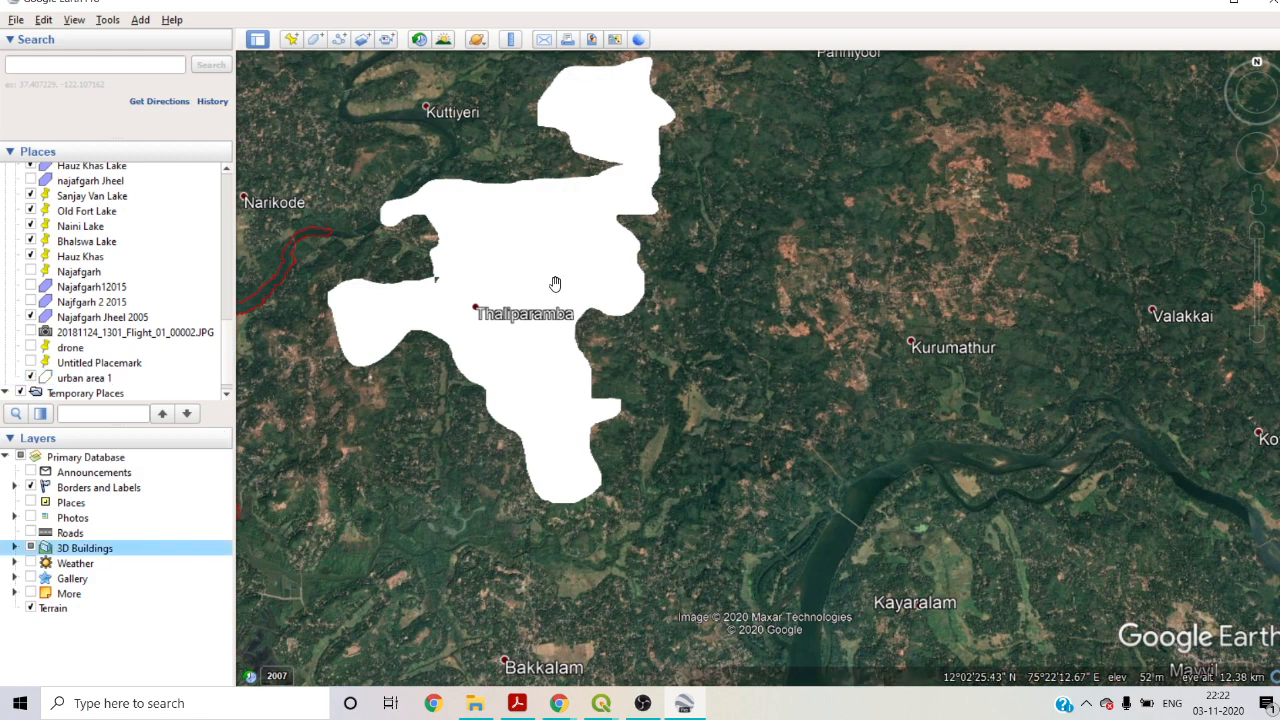
# - Show the perimeter and area measurements of the urban area 1 polygon and close its properties
pyautogui.rightClick(80, 385)
pyautogui.click(120, 553)
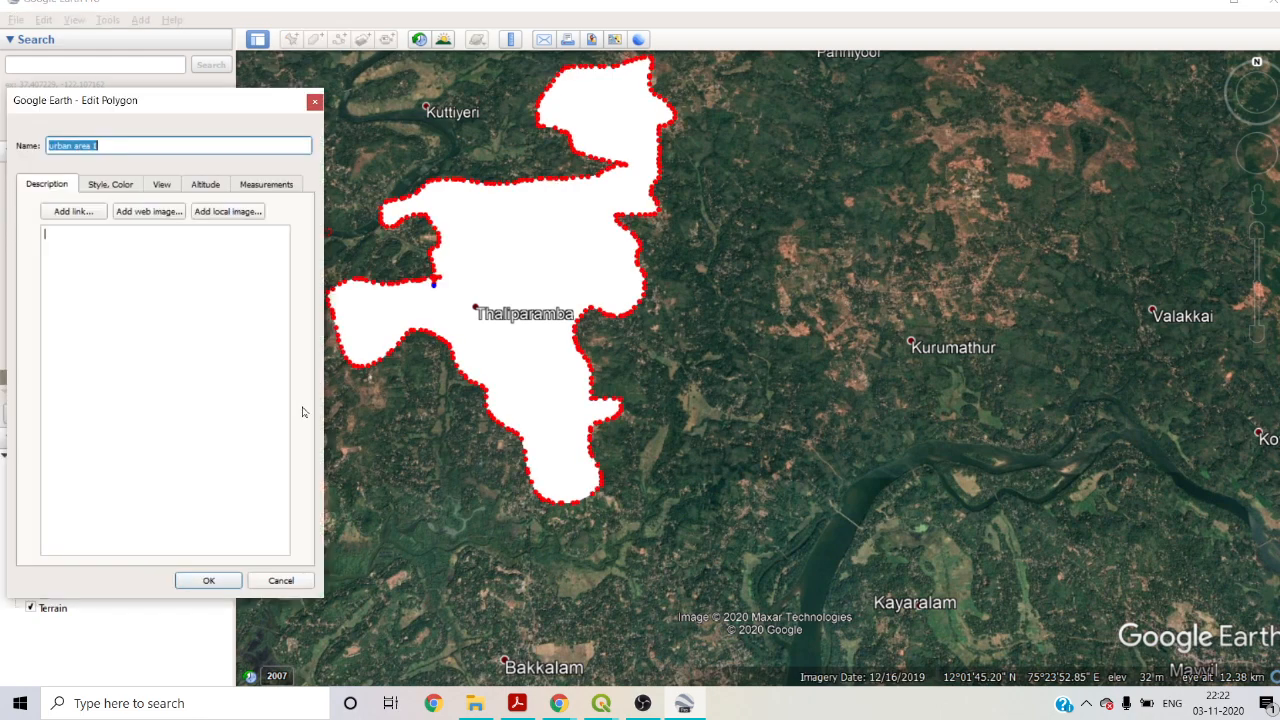
pyautogui.click(243, 183)
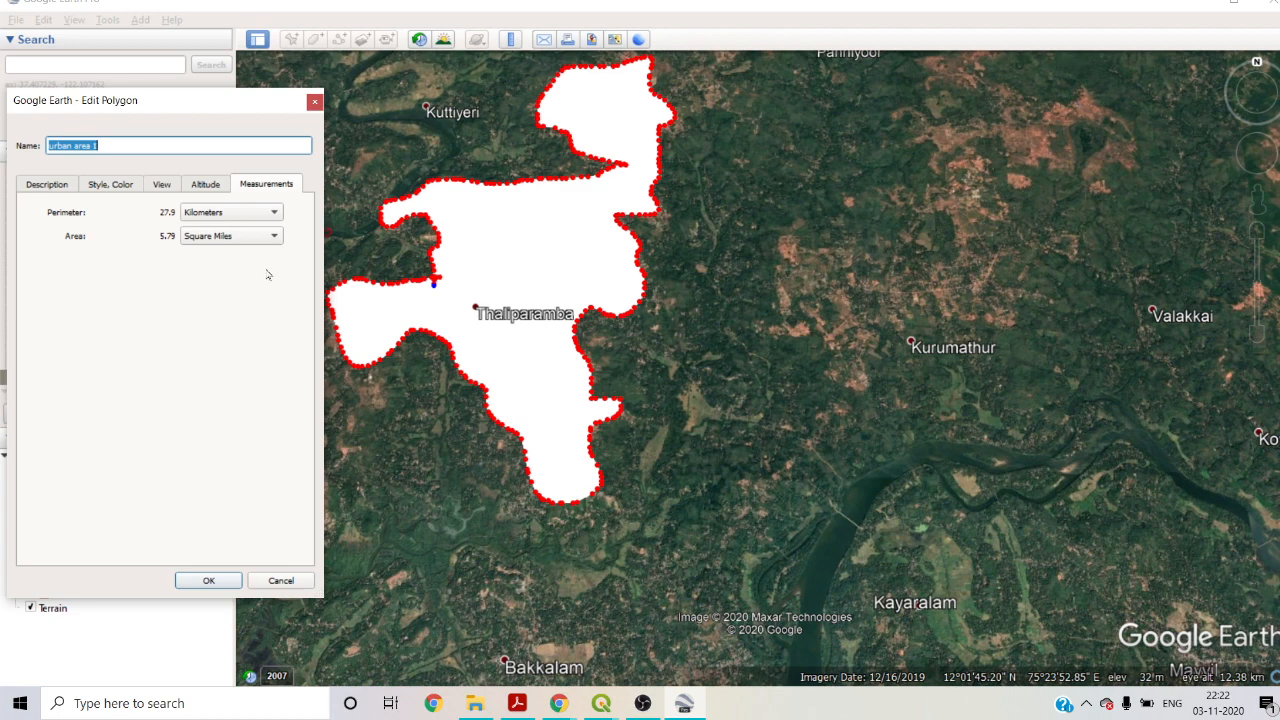
pyautogui.click(313, 103)
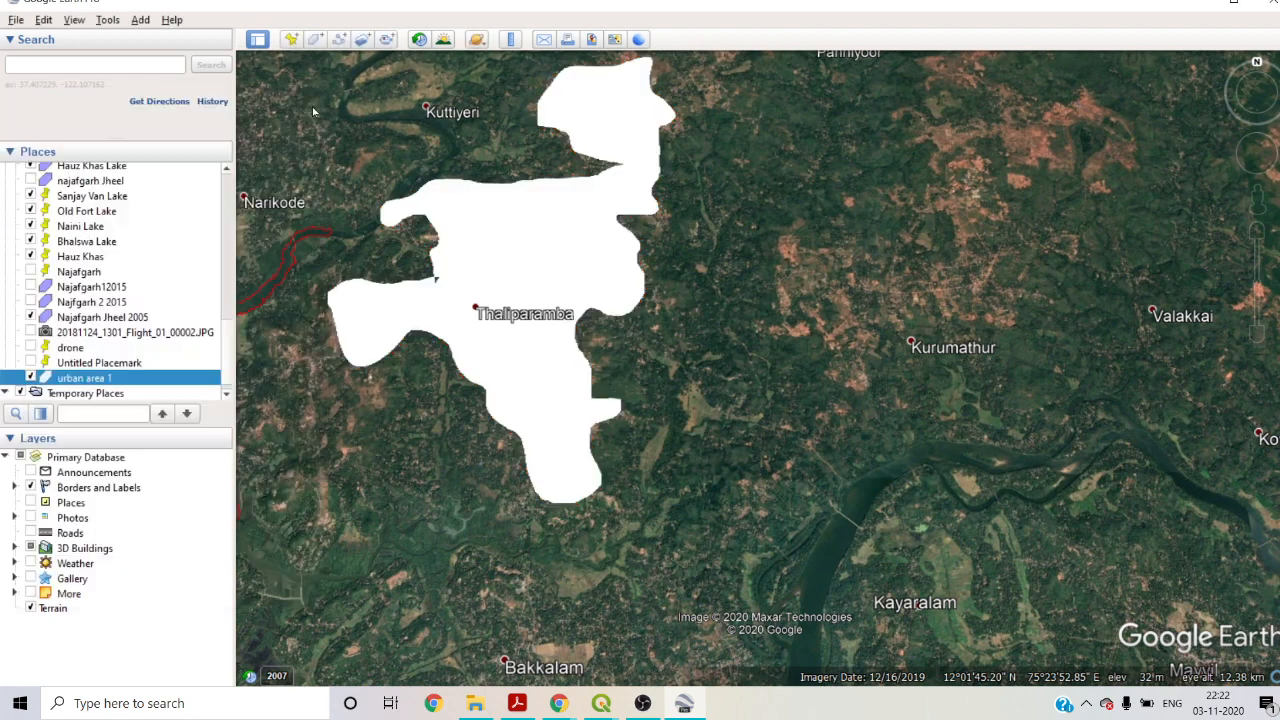
# - Switch to QGIS, view the file selection for adding a vector layer and close it without adding a layer
pyautogui.rightClick(105, 373)
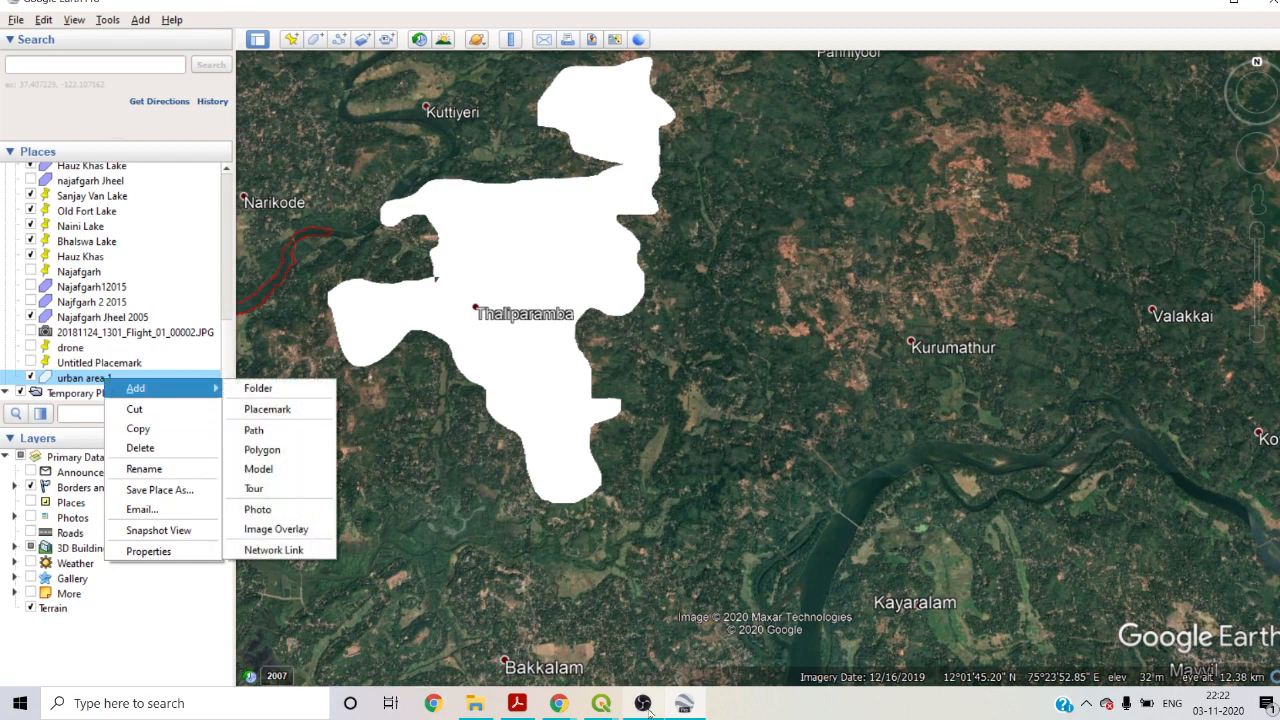
pyautogui.click(601, 703)
pyautogui.click(690, 632)
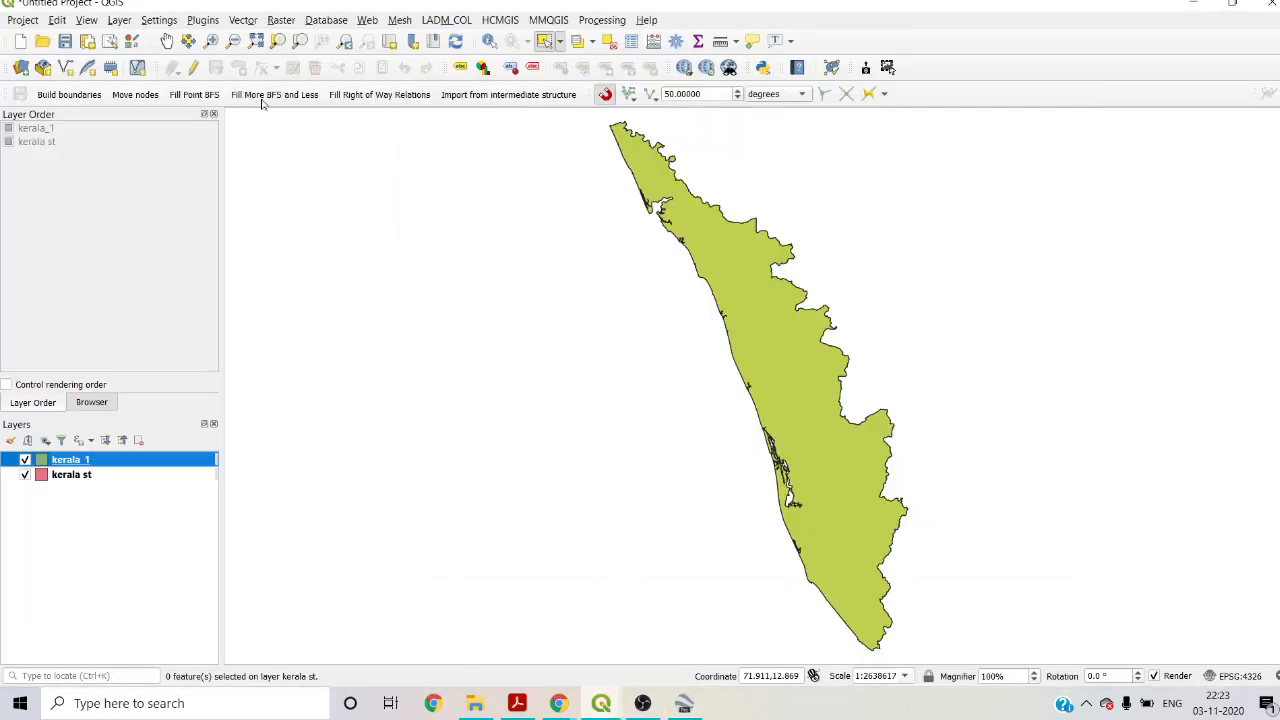
pyautogui.click(112, 21)
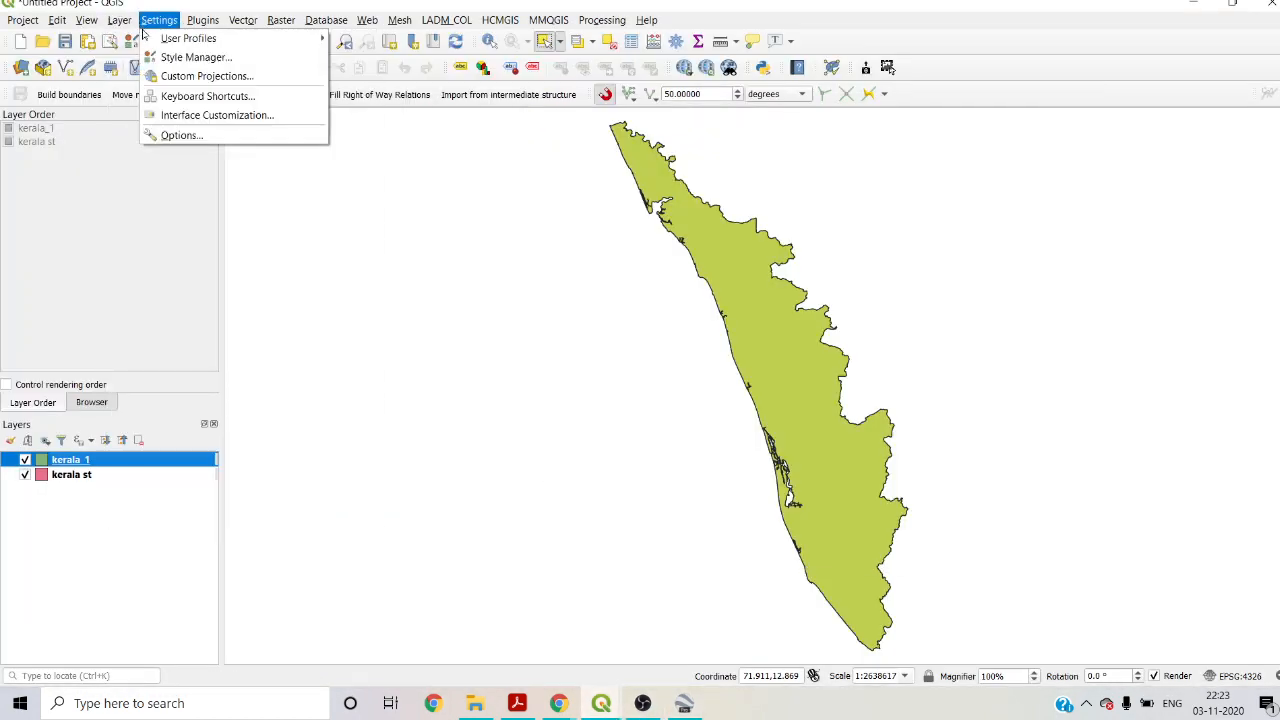
pyautogui.moveTo(200, 76)
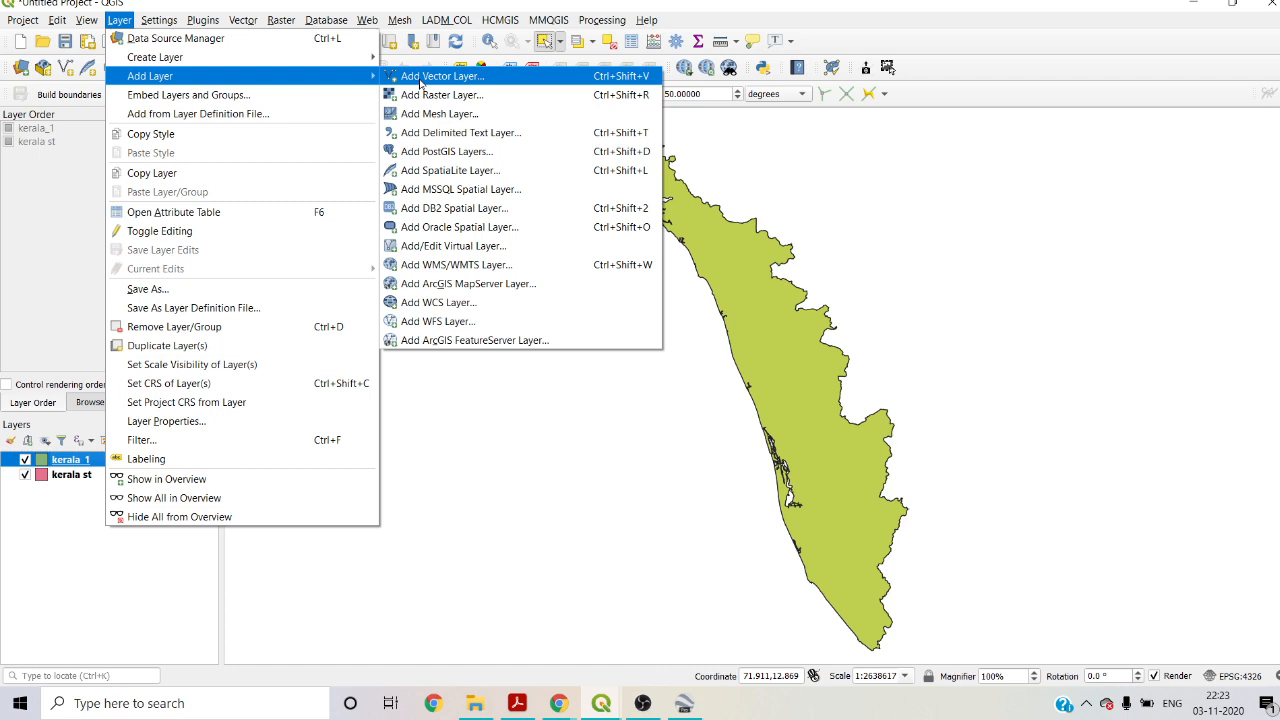
pyautogui.click(421, 80)
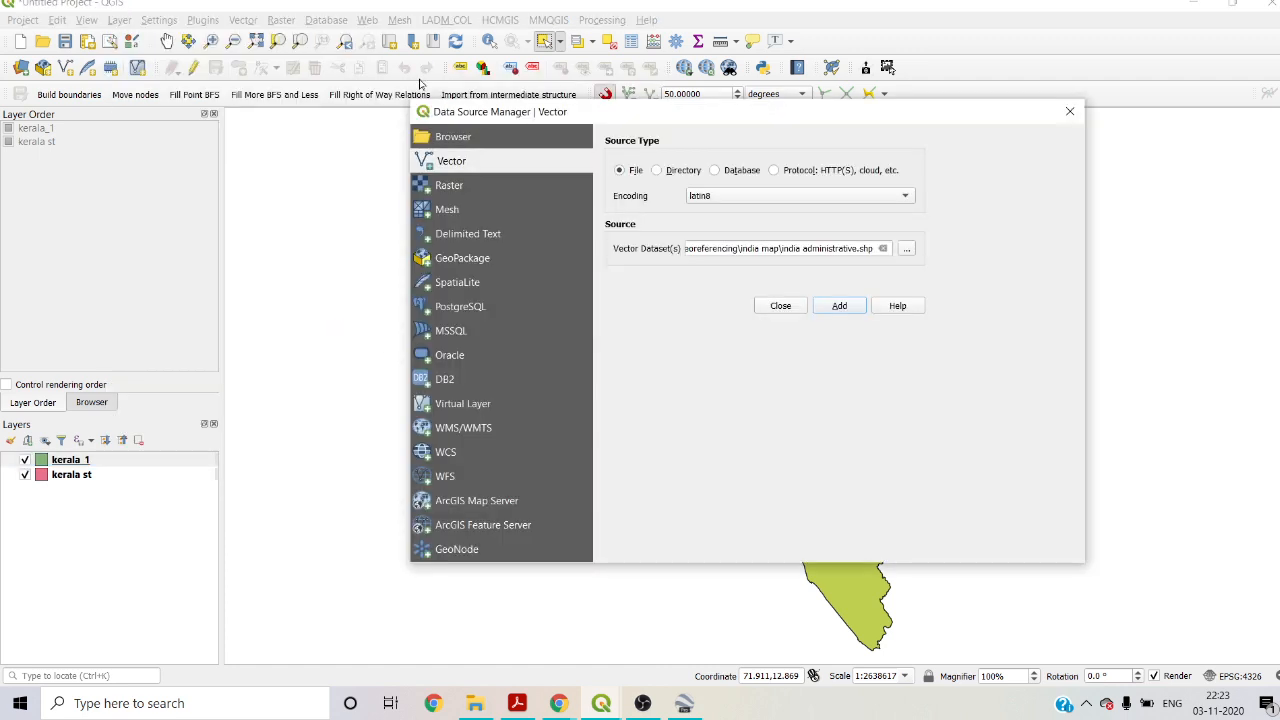
pyautogui.click(905, 249)
pyautogui.click(1044, 136)
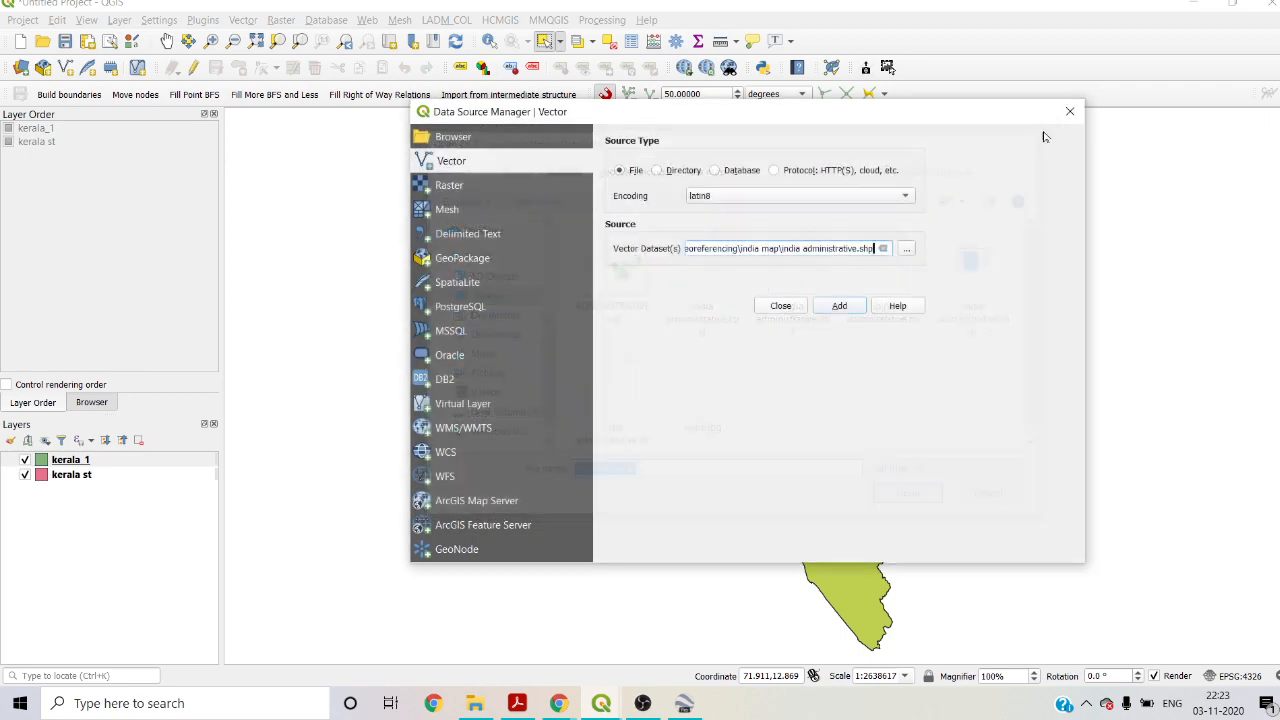
pyautogui.click(1069, 112)
# - Switch to Google Earth Pro and save the urban area 1 polygon as urban area 1.kmz in the Desktop georeferencing\data attachment folder
pyautogui.click(685, 705)
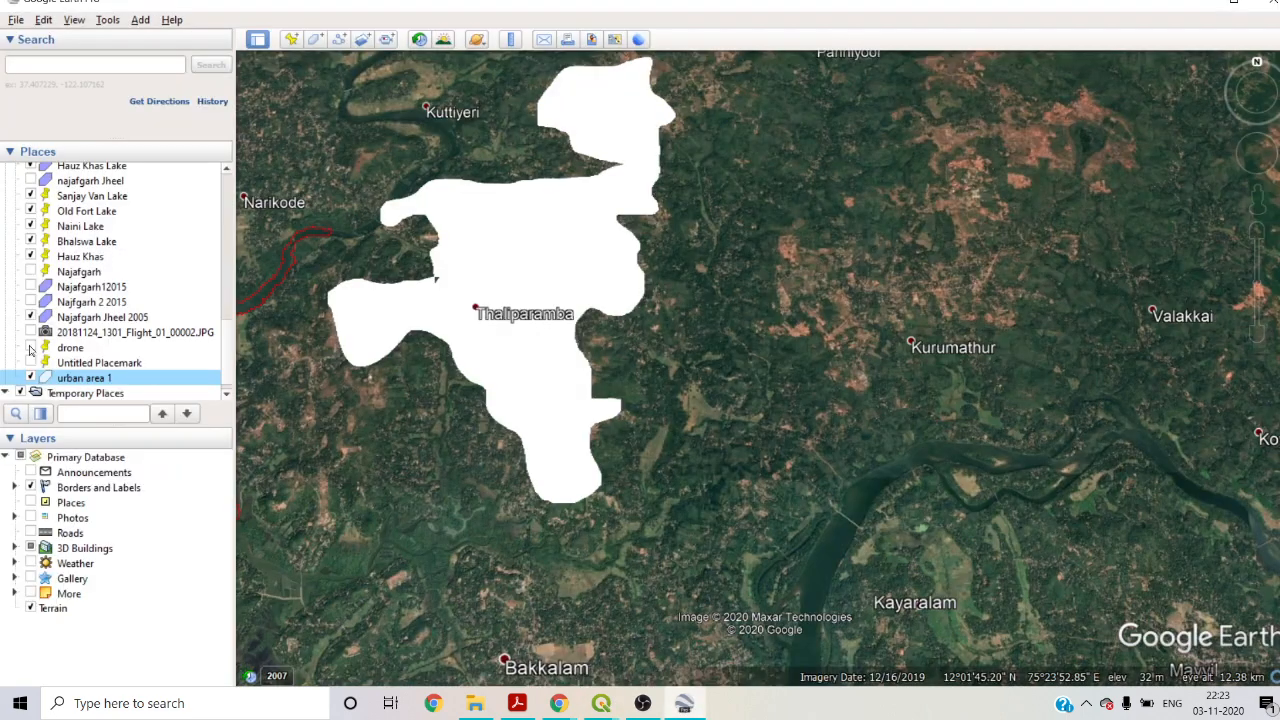
pyautogui.rightClick(80, 378)
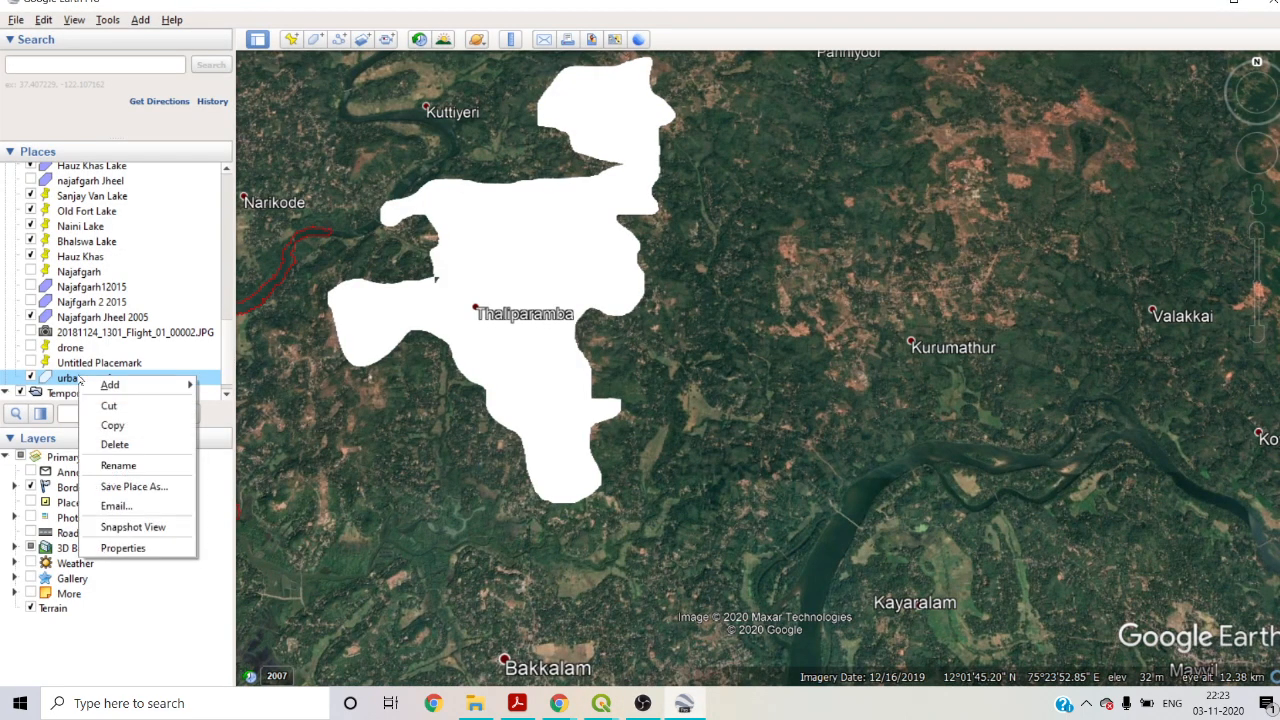
pyautogui.click(134, 486)
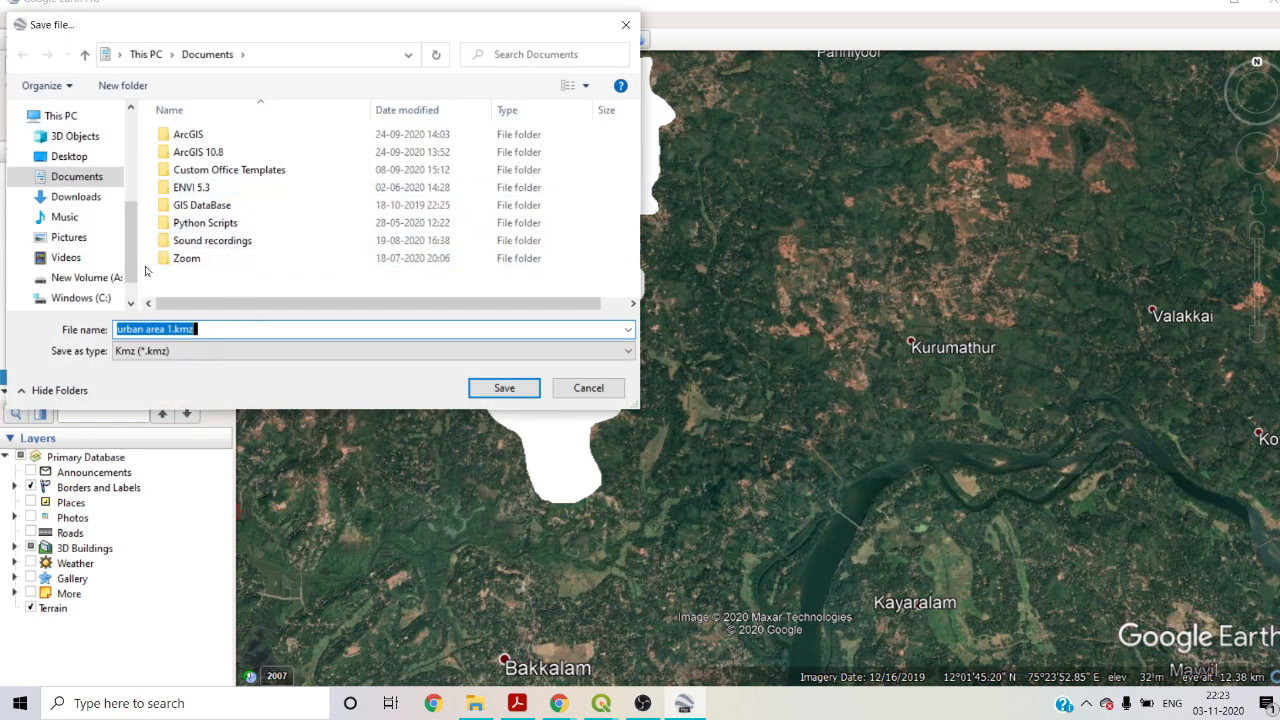
pyautogui.click(89, 158)
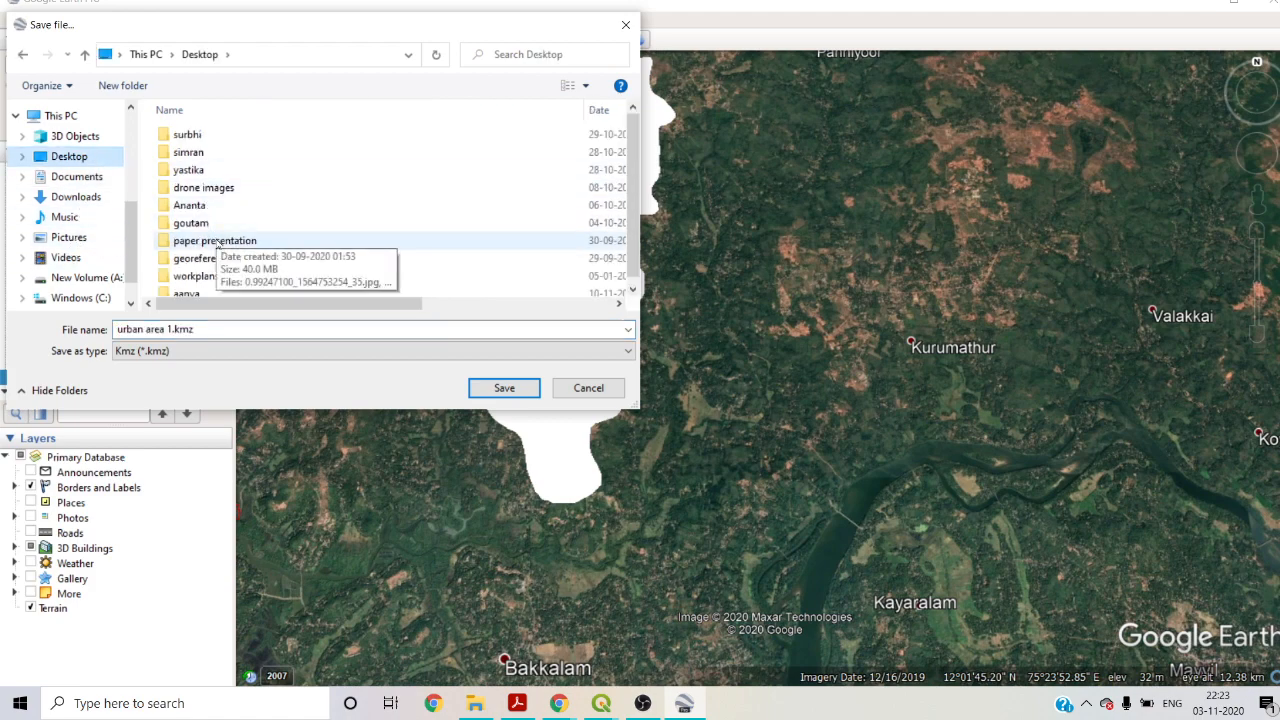
pyautogui.doubleClick(212, 258)
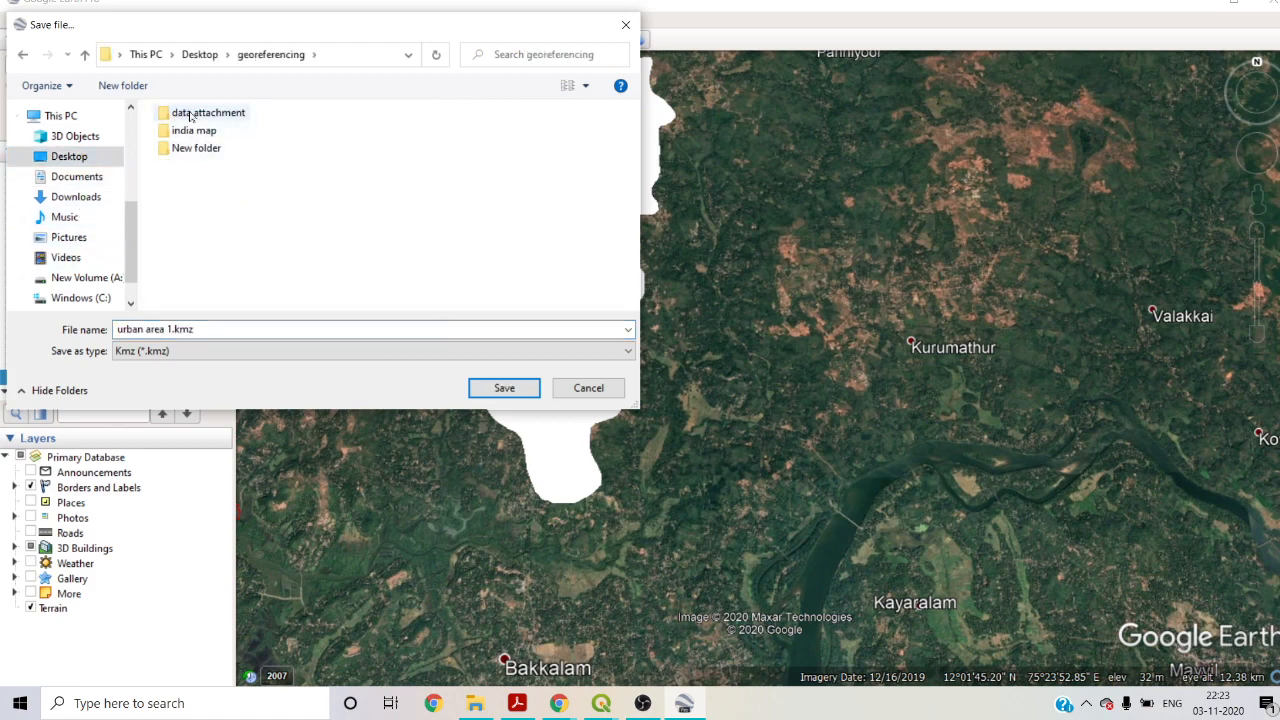
pyautogui.doubleClick(190, 118)
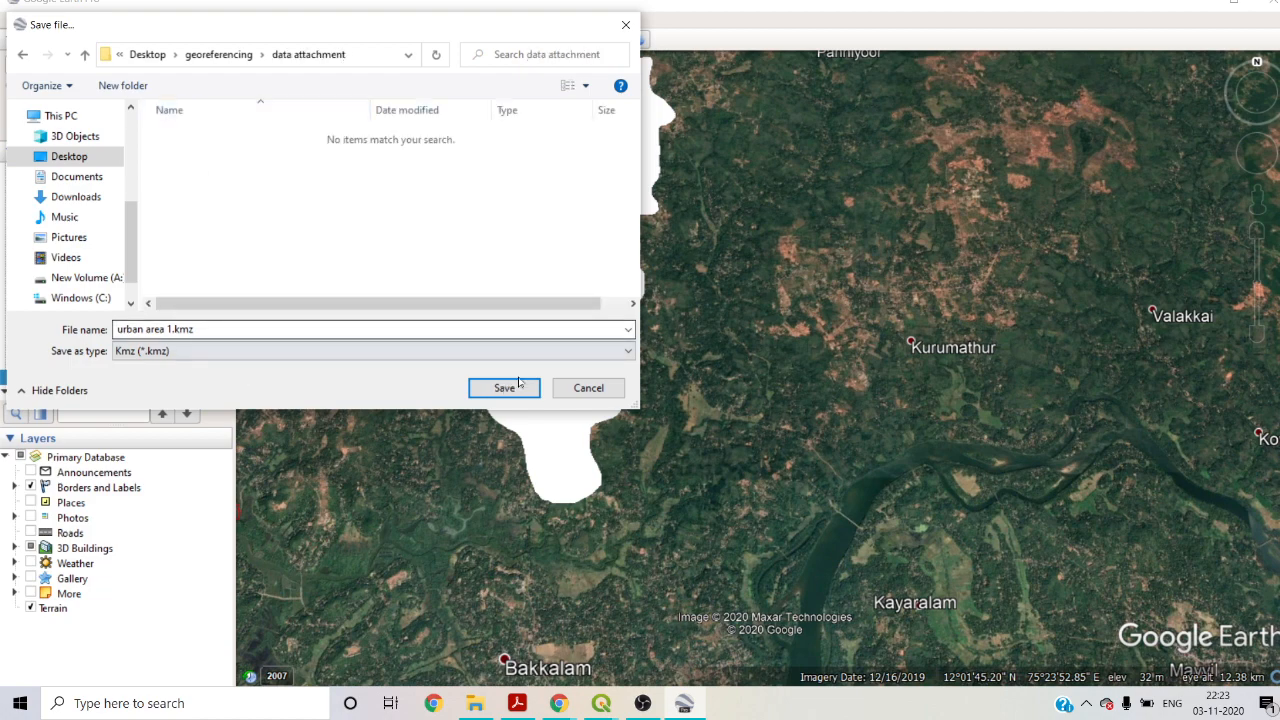
pyautogui.click(505, 388)
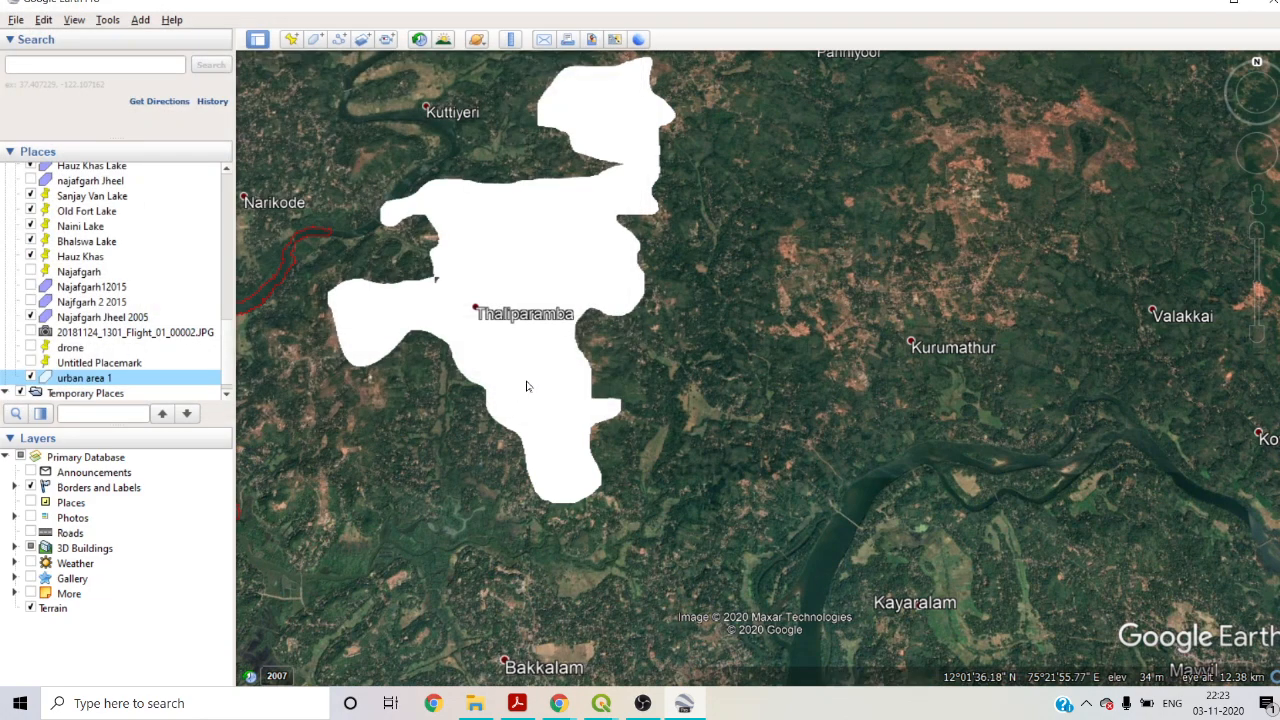
# - Switch to the QGIS project with the Kerala map and open the file selection for adding a vector layer
pyautogui.moveTo(601, 703)
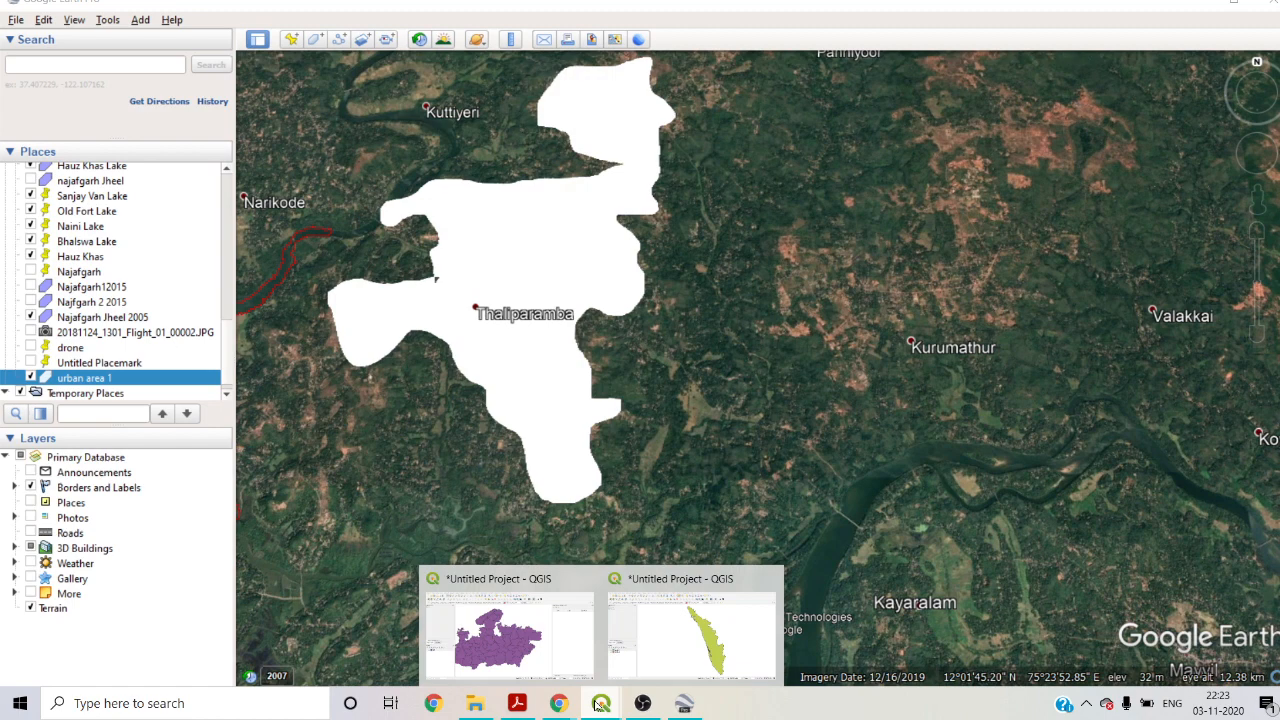
pyautogui.click(672, 640)
pyautogui.click(119, 20)
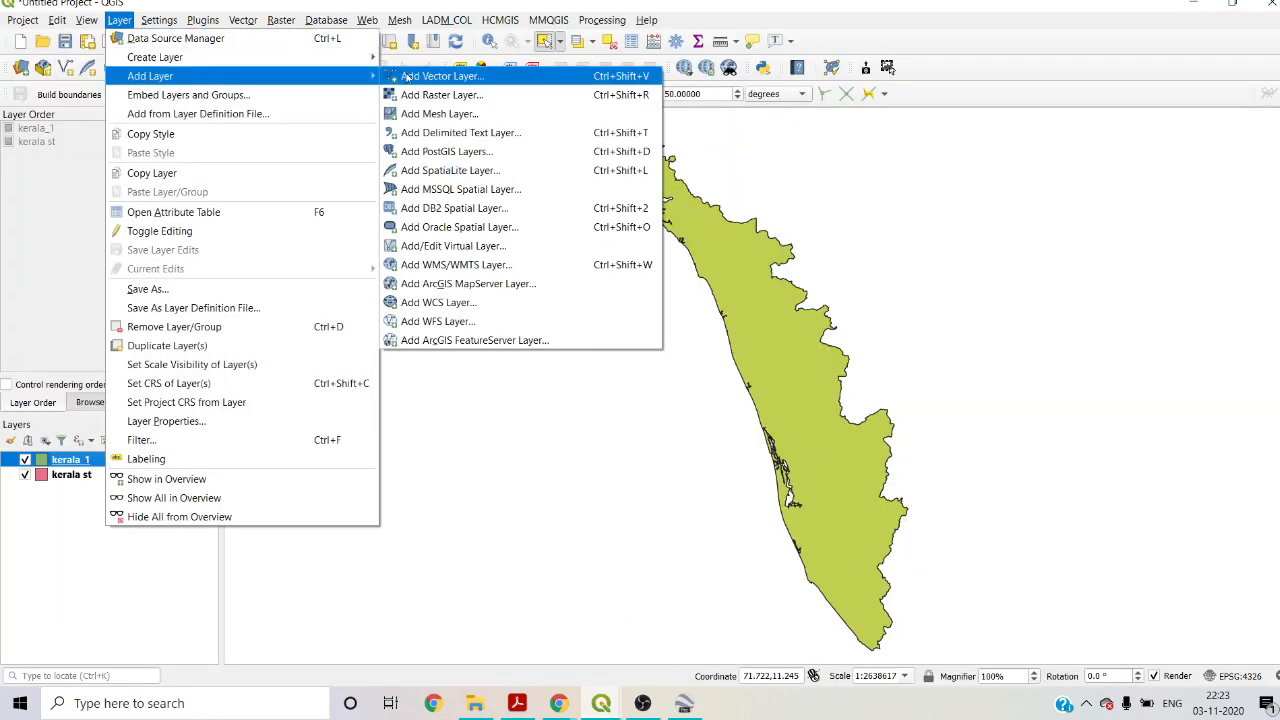
pyautogui.click(440, 77)
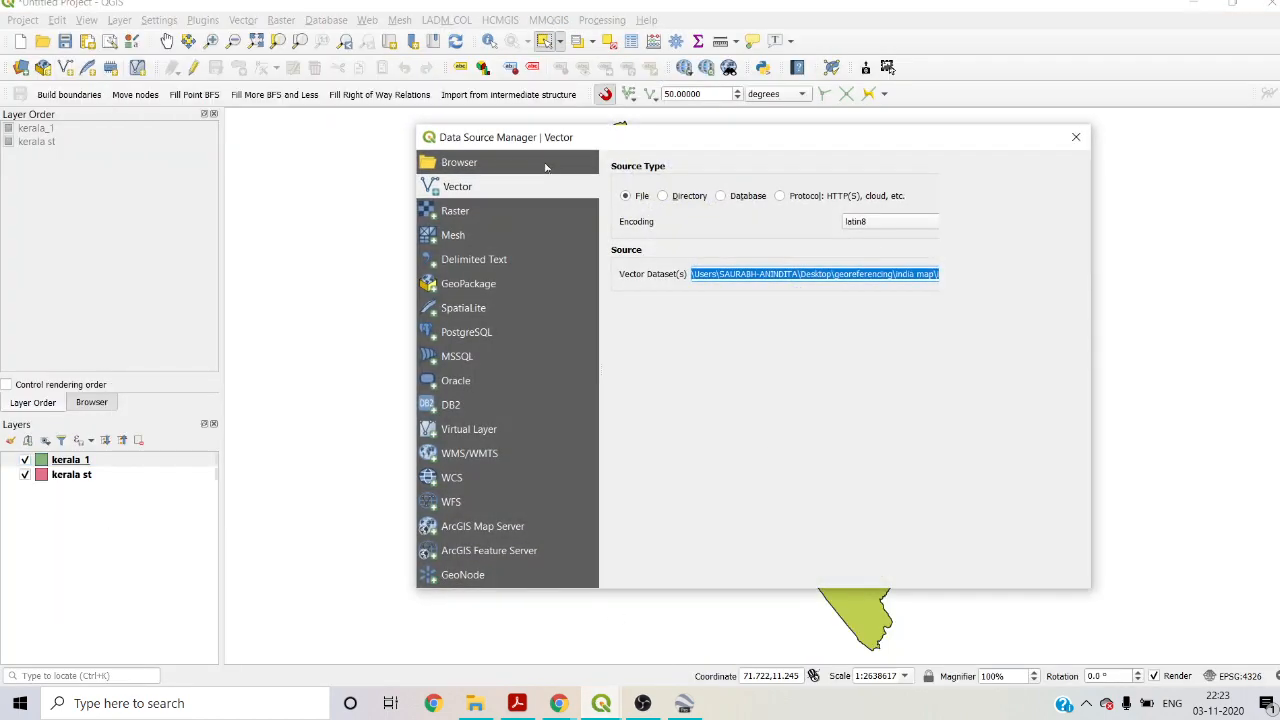
pyautogui.click(507, 212)
pyautogui.click(490, 191)
pyautogui.click(1062, 274)
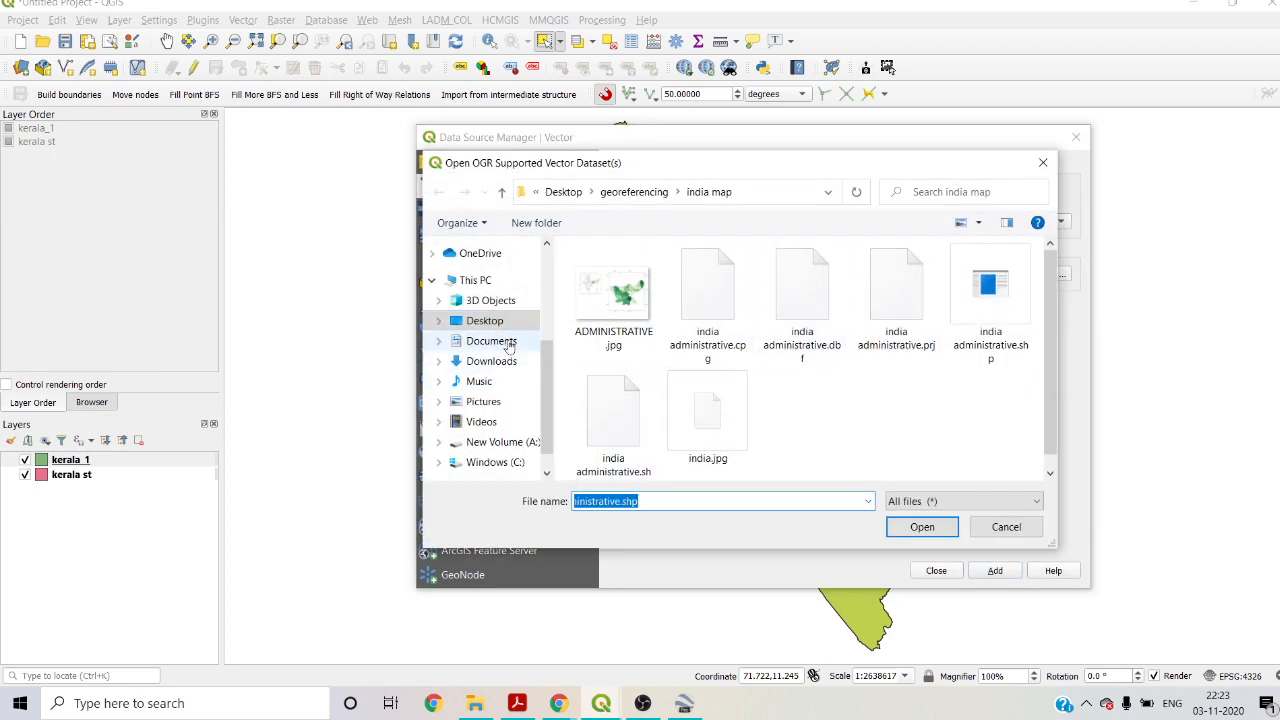
# - Add urban area 1.kmz from the Desktop georeferencing\data attachment folder as a vector layer and close the data source manager
pyautogui.click(484, 321)
pyautogui.doubleClick(637, 402)
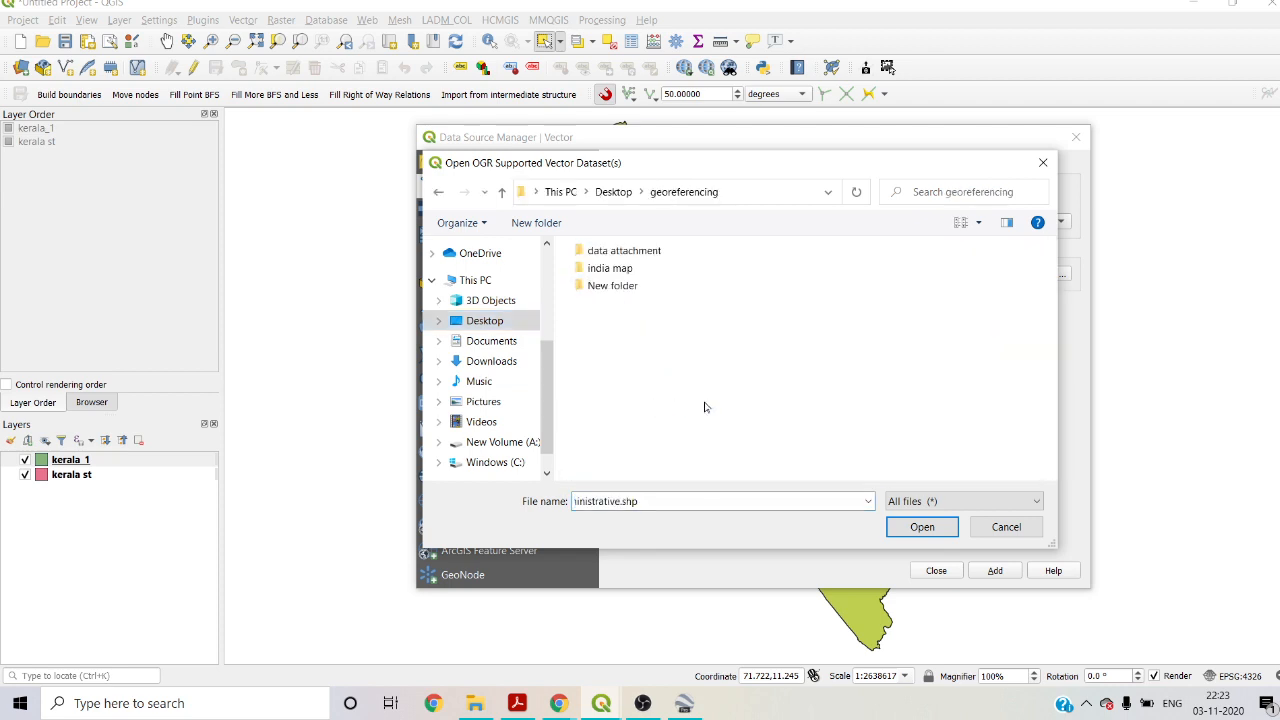
pyautogui.doubleClick(612, 253)
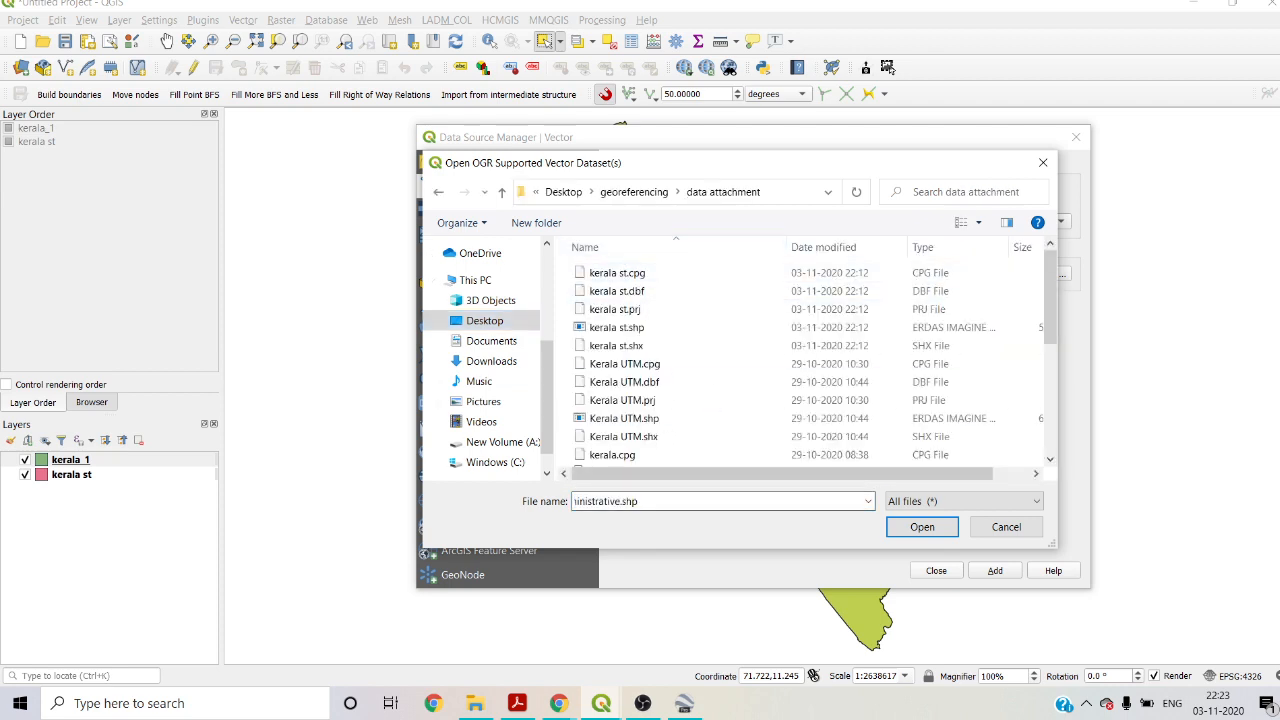
pyautogui.click(868, 501)
pyautogui.click(868, 501)
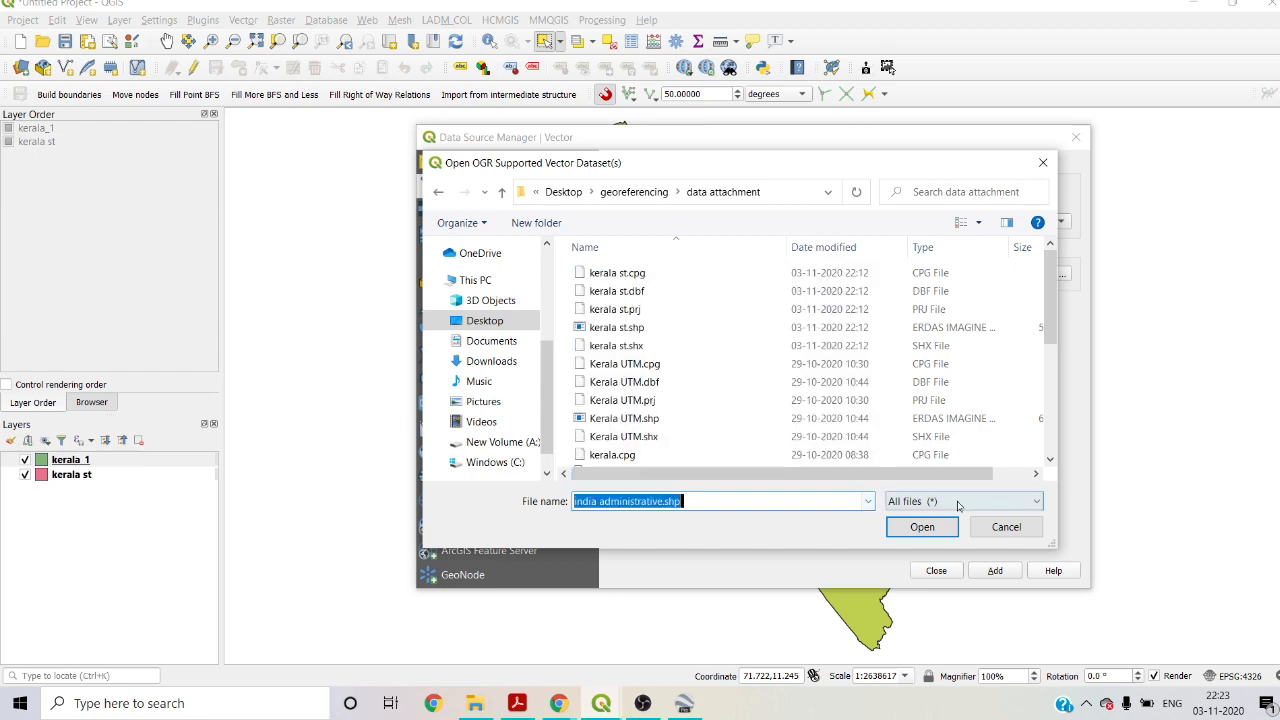
pyautogui.click(958, 505)
pyautogui.click(746, 464)
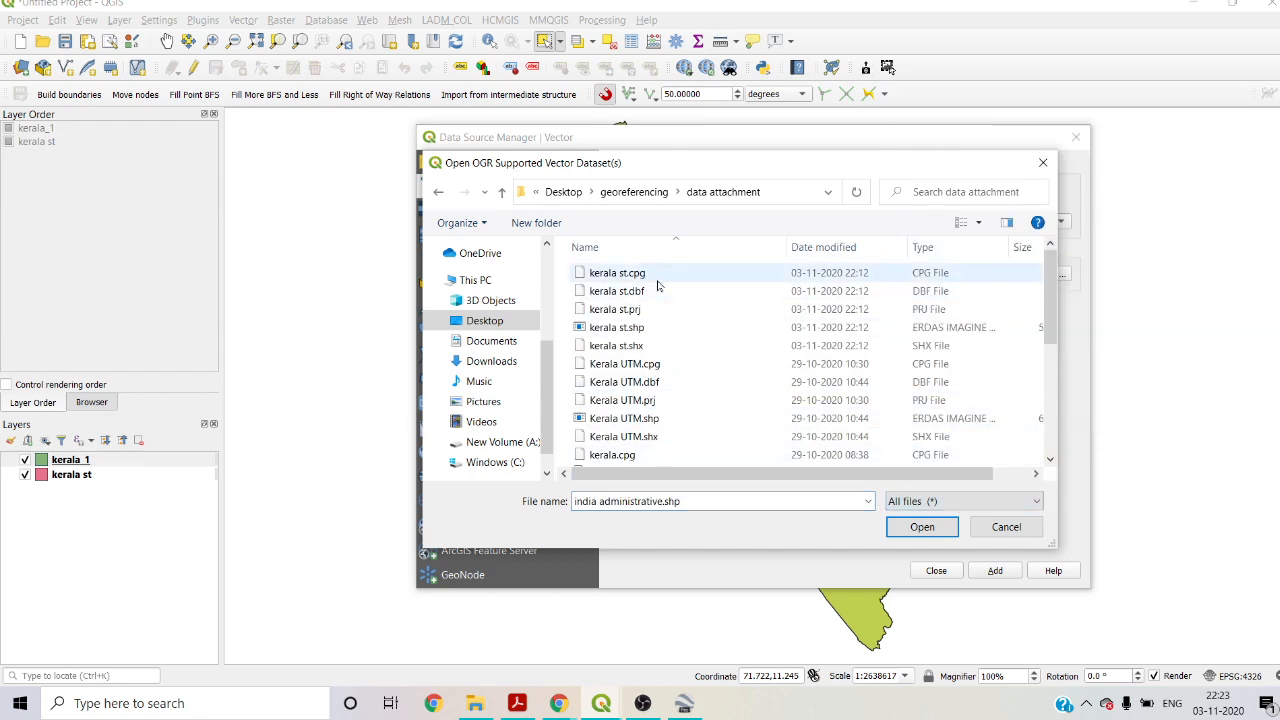
pyautogui.moveTo(1054, 343); pyautogui.dragTo(1058, 449)
pyautogui.click(640, 458)
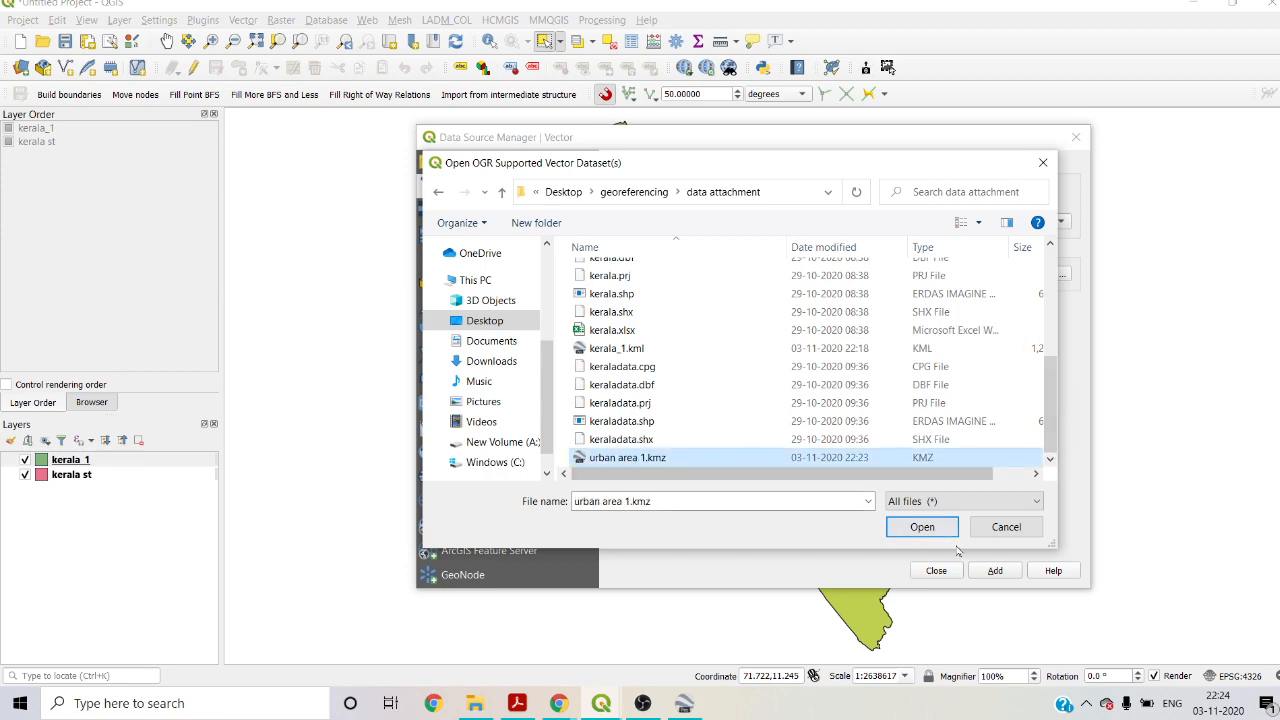
pyautogui.click(926, 530)
pyautogui.click(1016, 571)
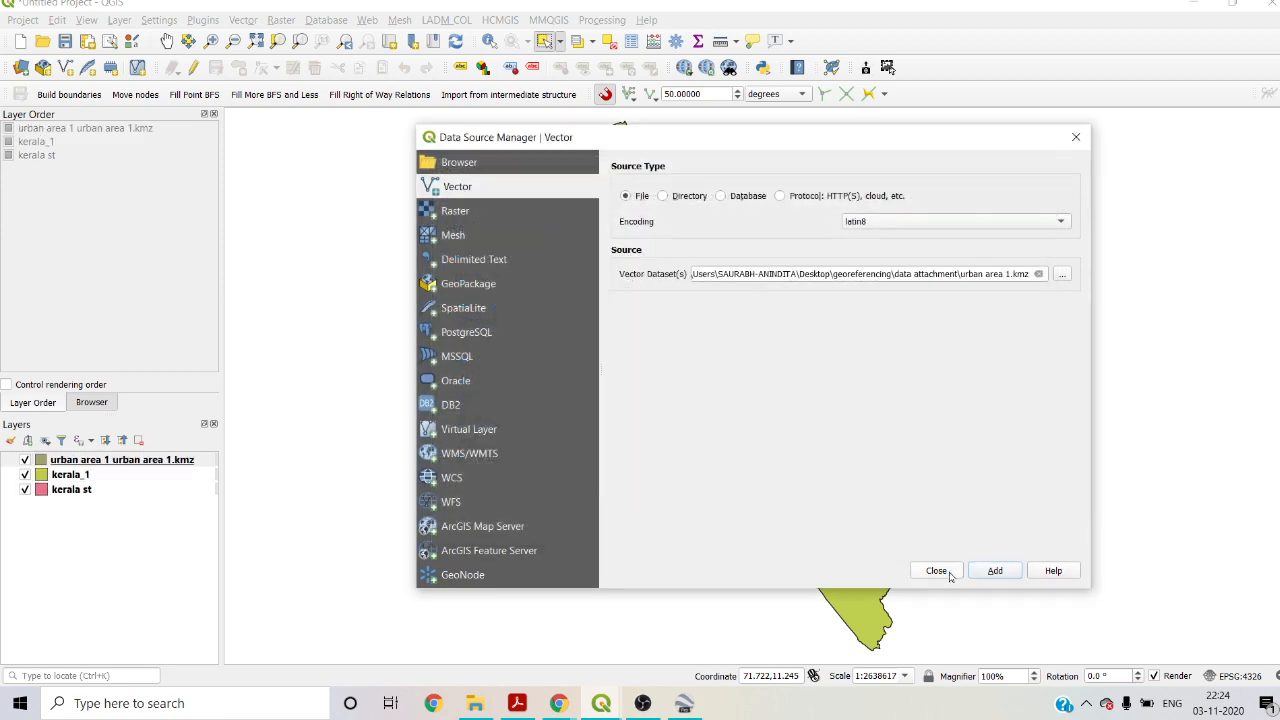
pyautogui.click(936, 571)
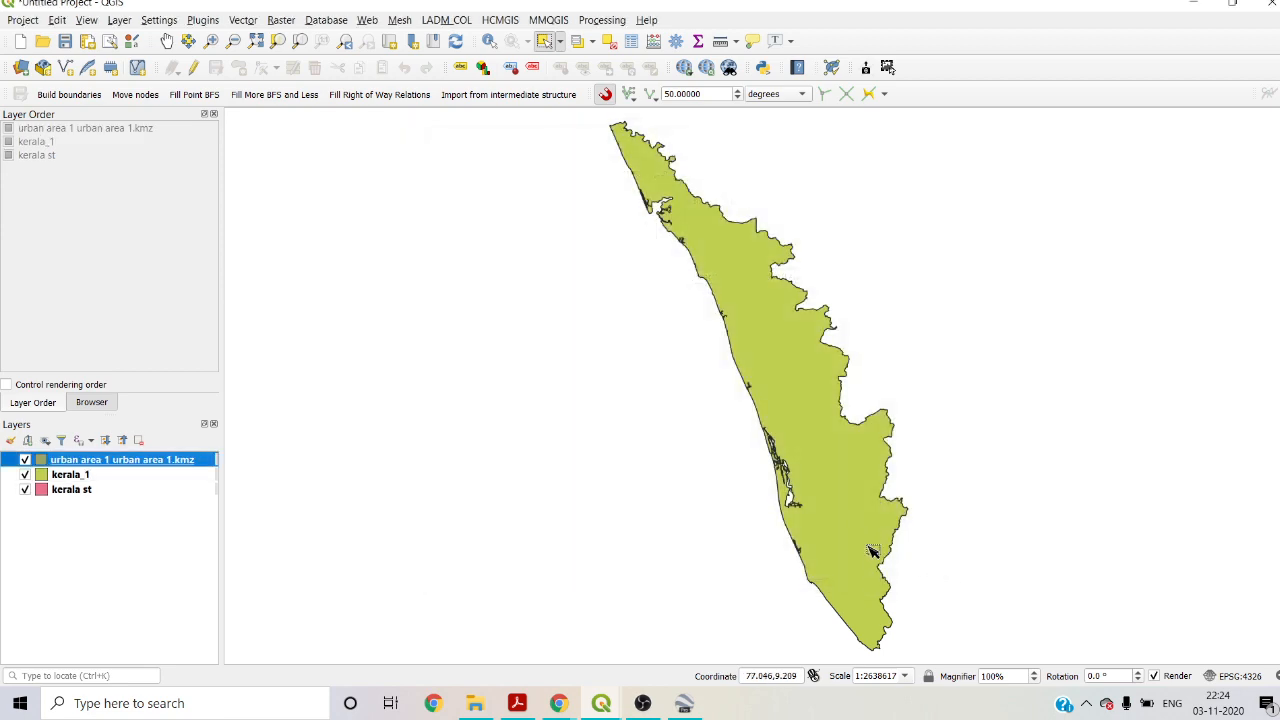
# - Zoom the map to the urban area 1 layer and view the polygon against the surrounding Kerala boundary
pyautogui.scroll(3, 871, 575)
pyautogui.scroll(-4, 871, 586)
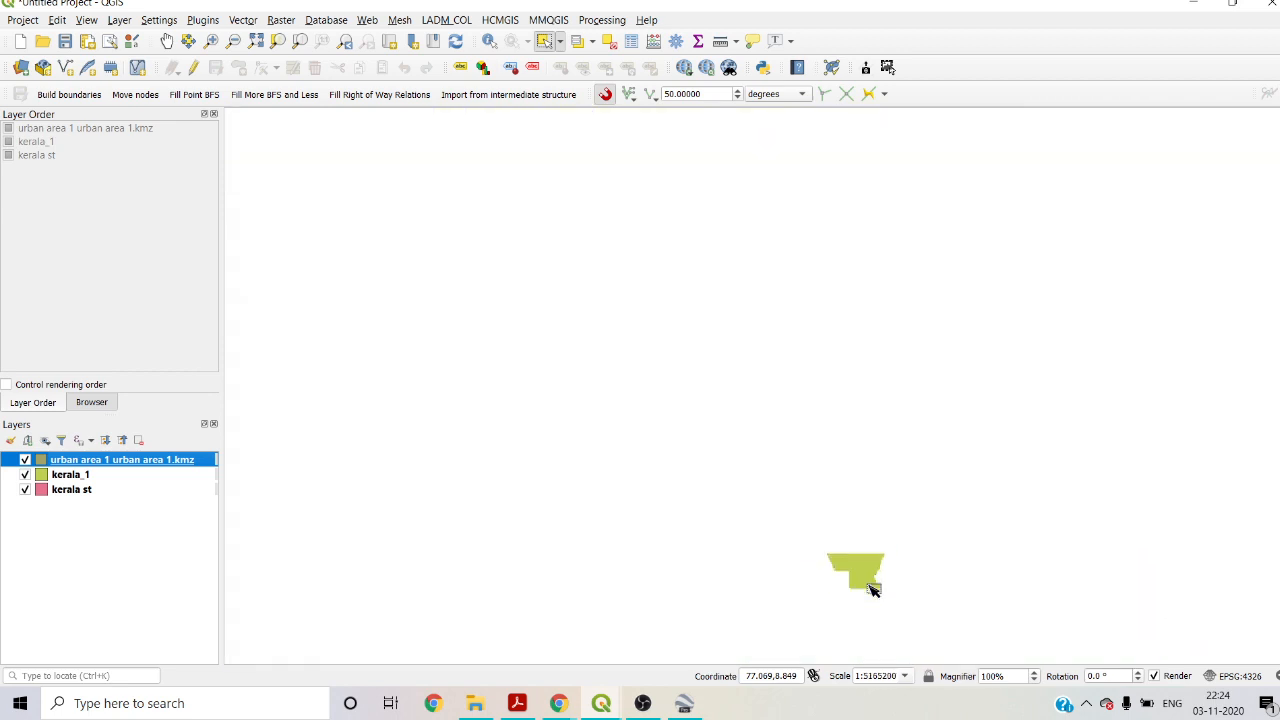
pyautogui.rightClick(130, 461)
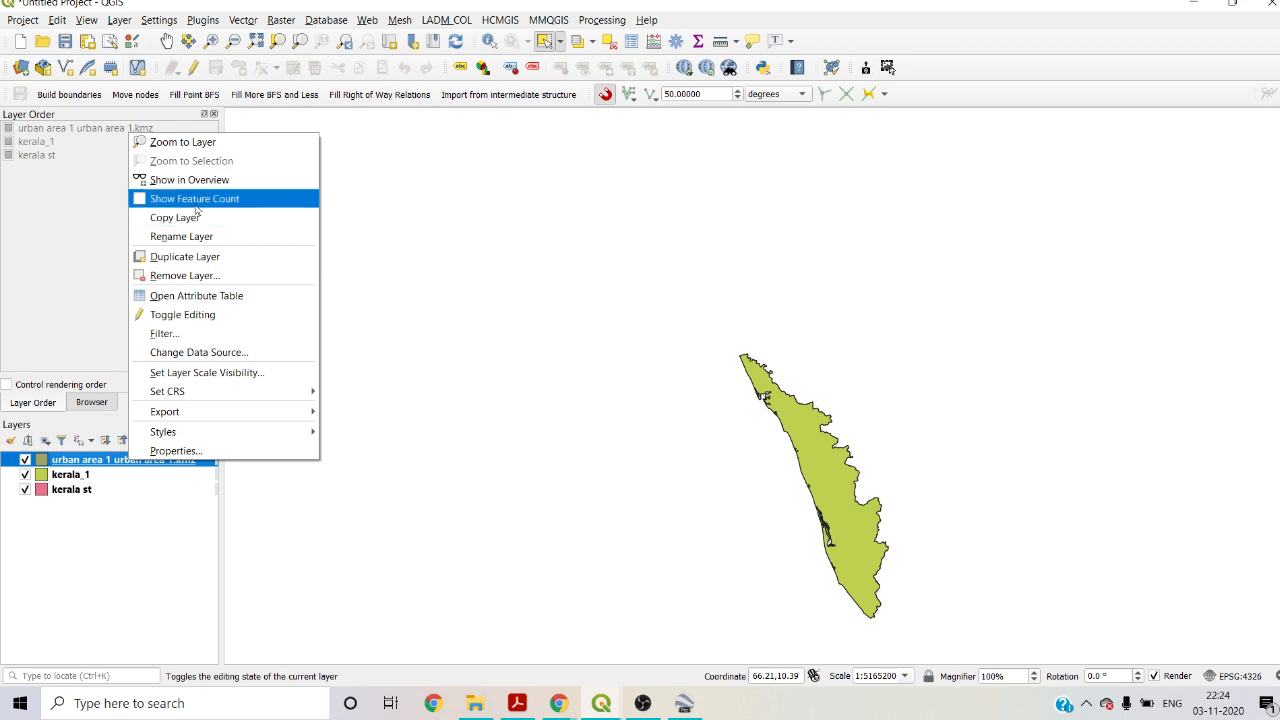
pyautogui.click(195, 142)
pyautogui.scroll(-2, 1034, 428)
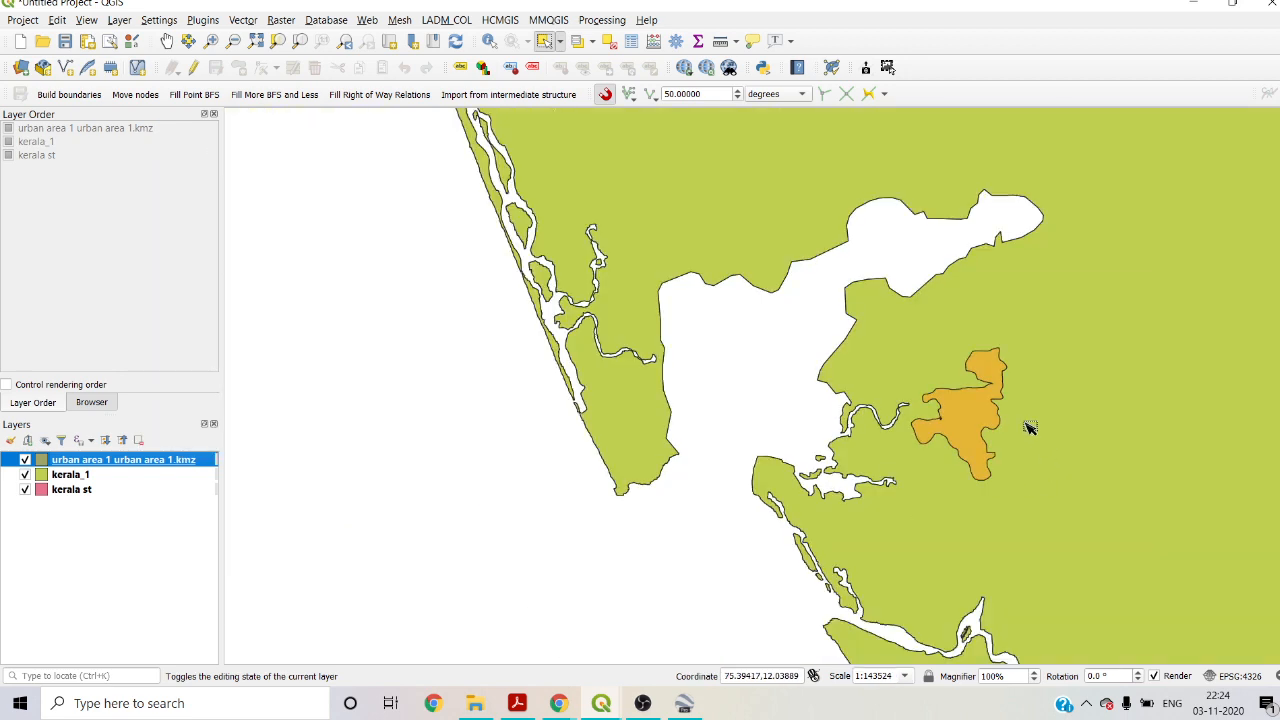
pyautogui.scroll(1, 1015, 468)
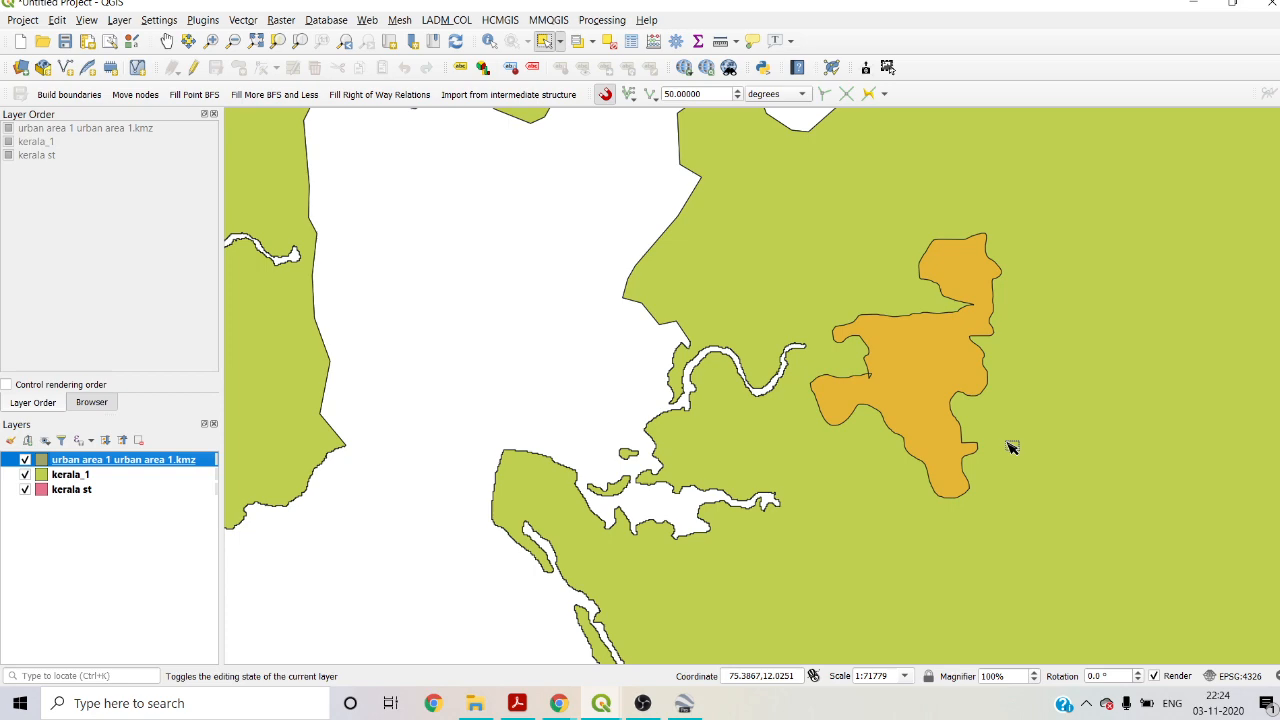
# - Switch to Google Earth Pro, turn on historical imagery, and examine the imagery around Thaliparamba, Kannur and Thalassery
pyautogui.click(685, 708)
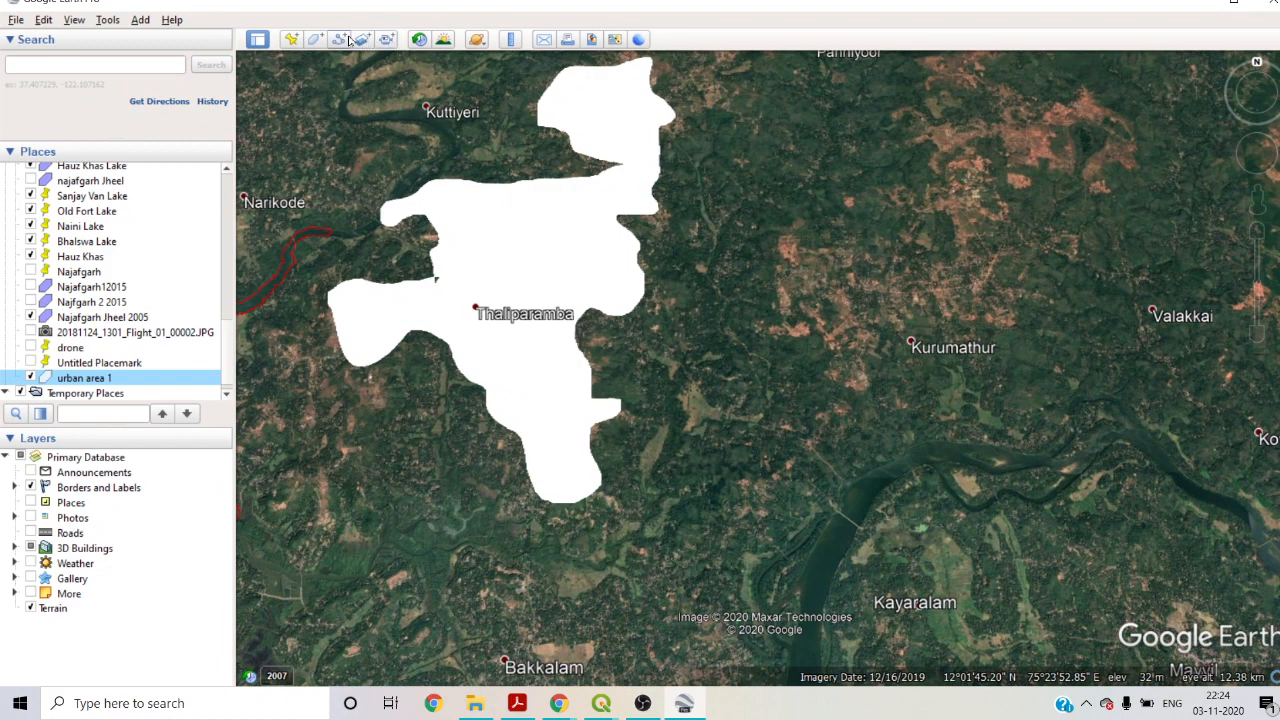
pyautogui.click(420, 43)
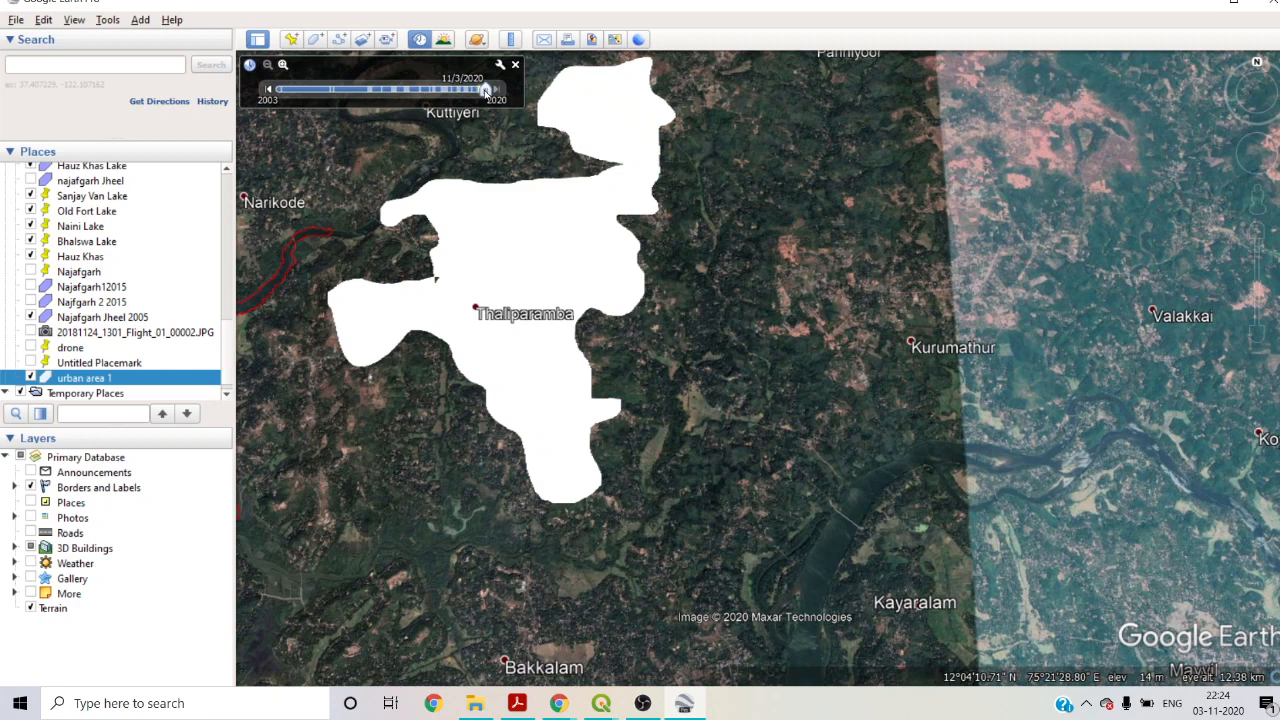
pyautogui.scroll(-3, 804, 385)
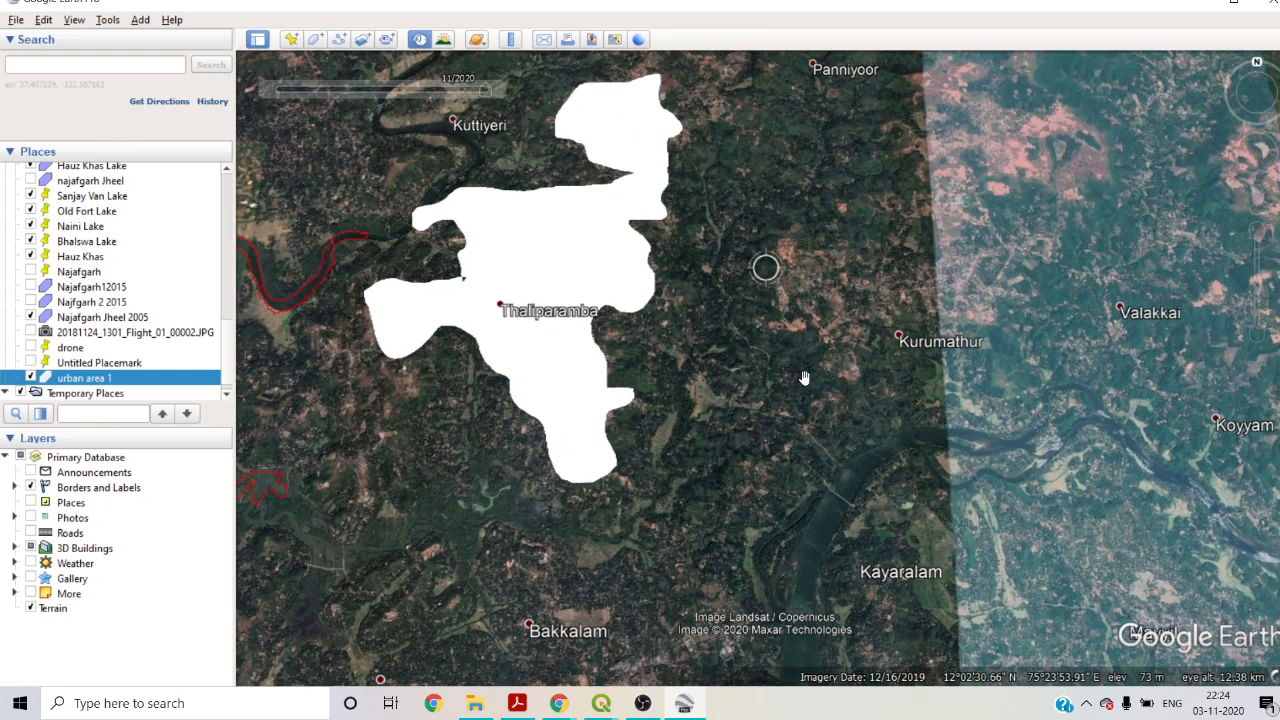
pyautogui.scroll(-2, 806, 405)
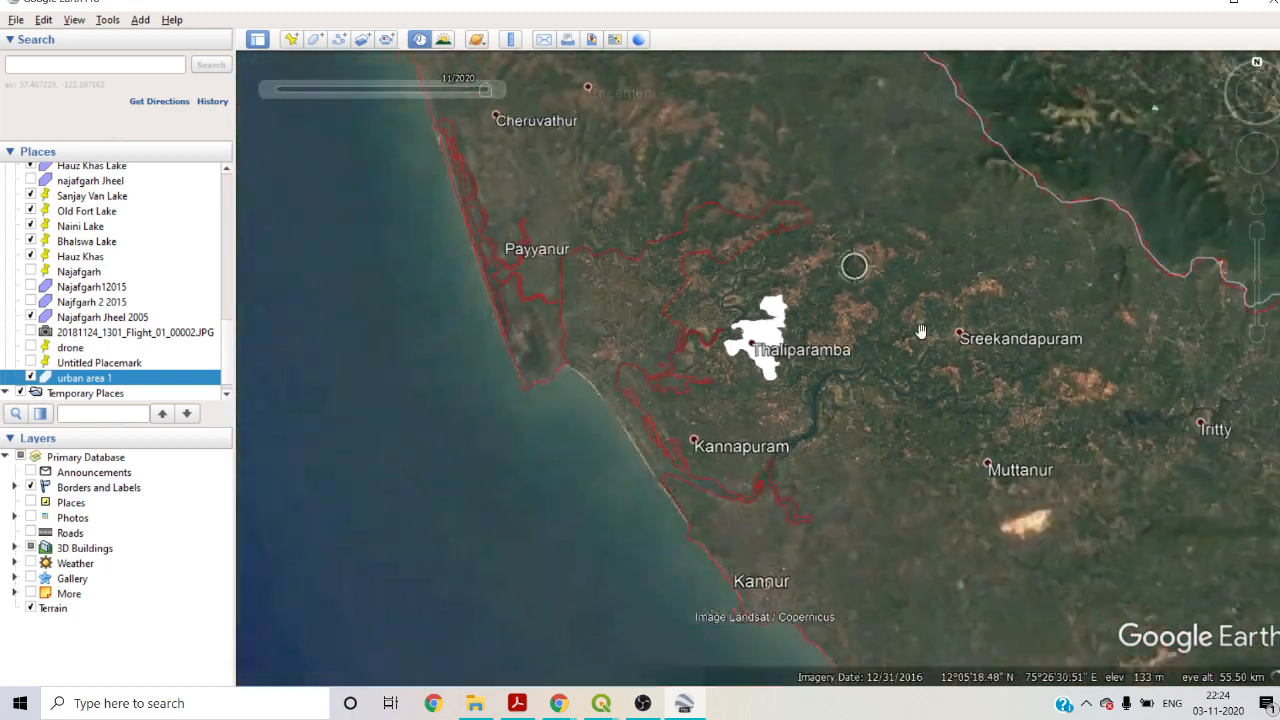
pyautogui.scroll(-2, 849, 295)
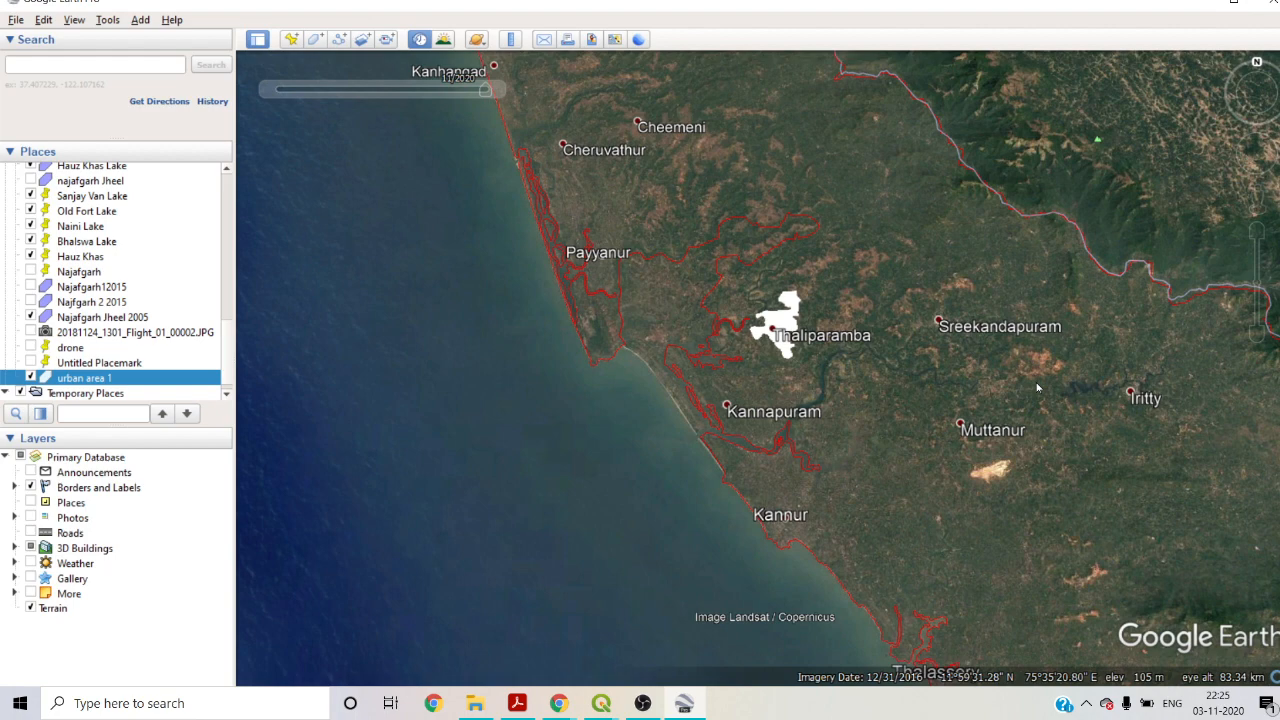
pyautogui.scroll(-5, 1036, 385)
pyautogui.scroll(4, 1069, 488)
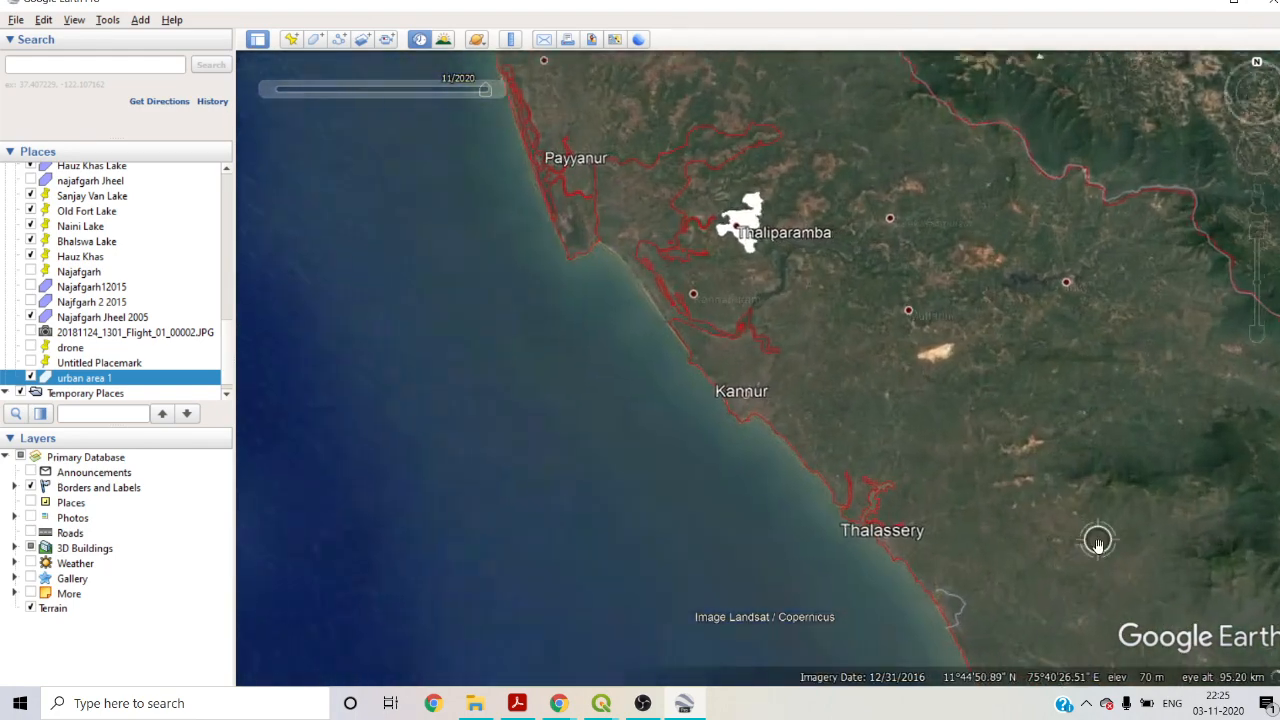
pyautogui.scroll(3, 1097, 541)
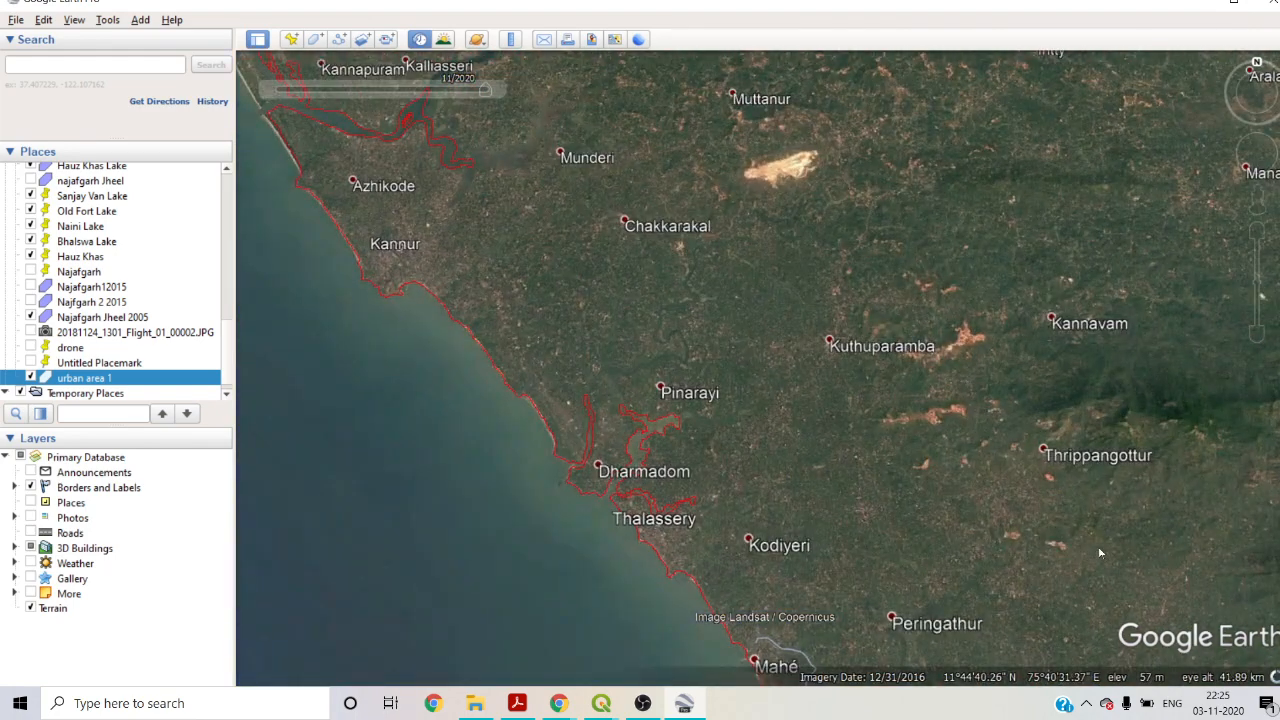
pyautogui.scroll(3, 1100, 553)
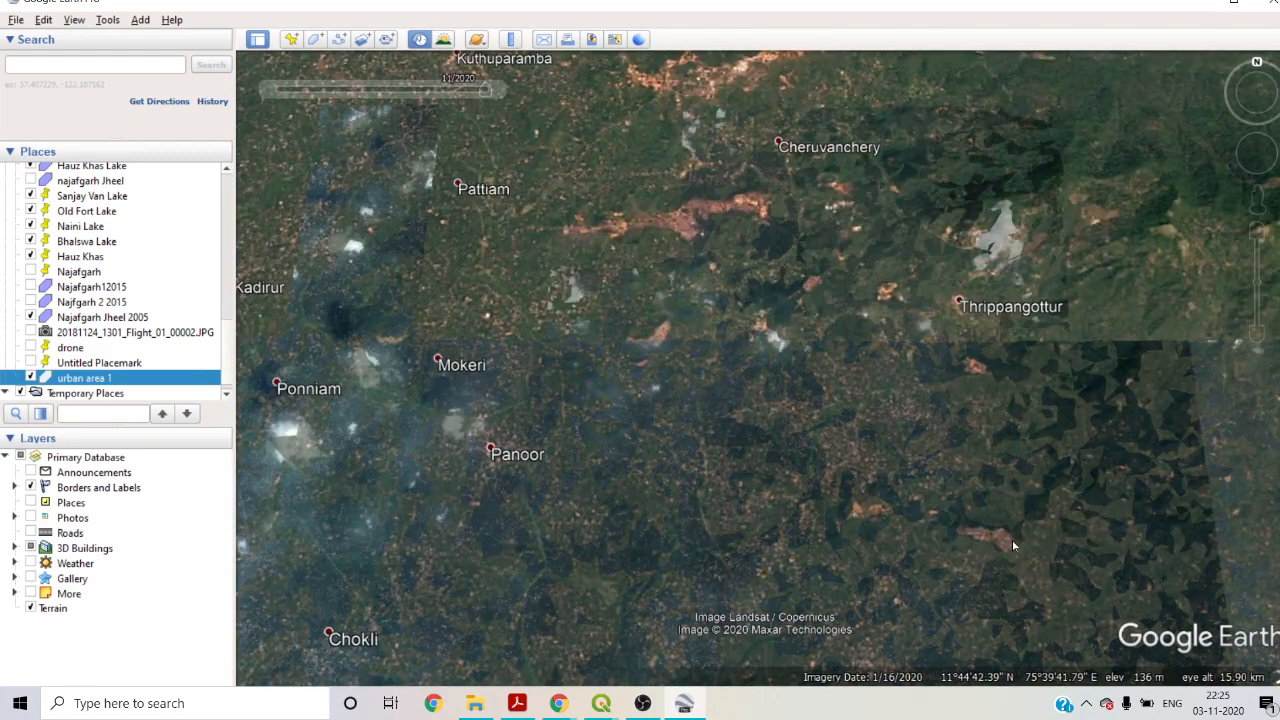
pyautogui.scroll(-1, 1012, 540)
pyautogui.scroll(-3, 1012, 540)
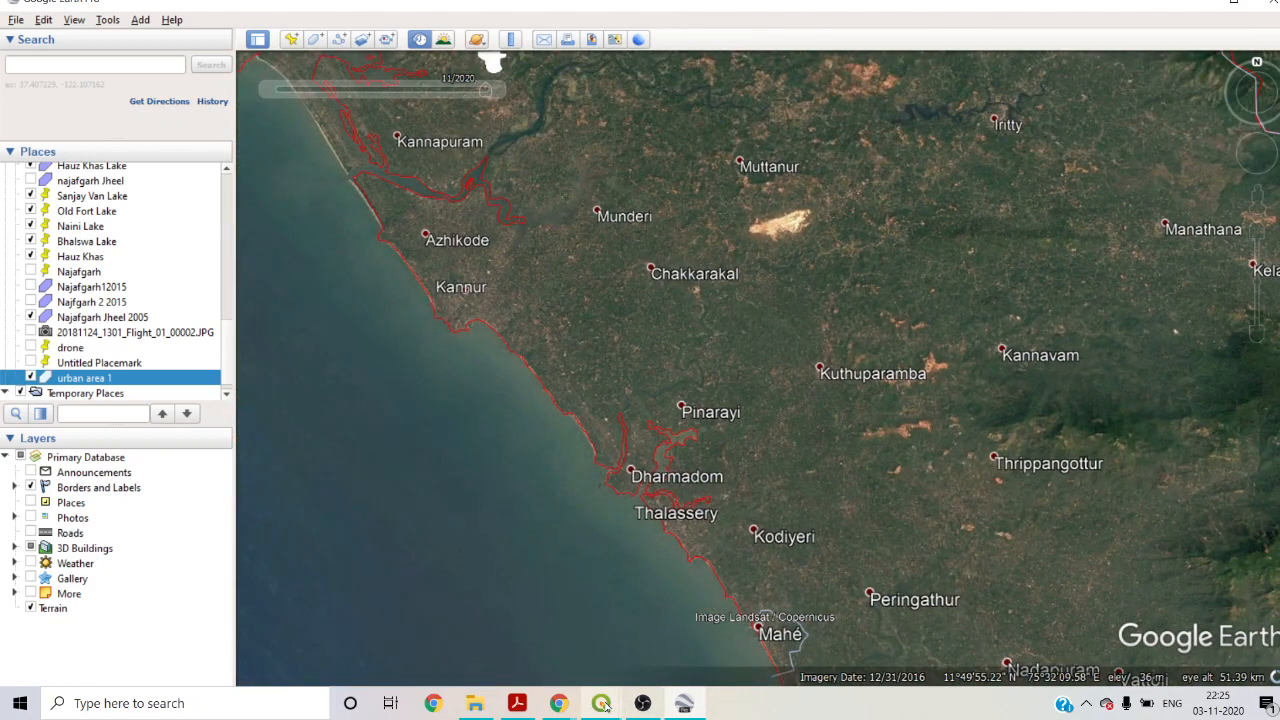
# - Switch back to the QGIS Kerala project and view the urban area polygon within the wider Kerala layer
pyautogui.moveTo(604, 707)
pyautogui.click(690, 635)
pyautogui.scroll(-5, 643, 470)
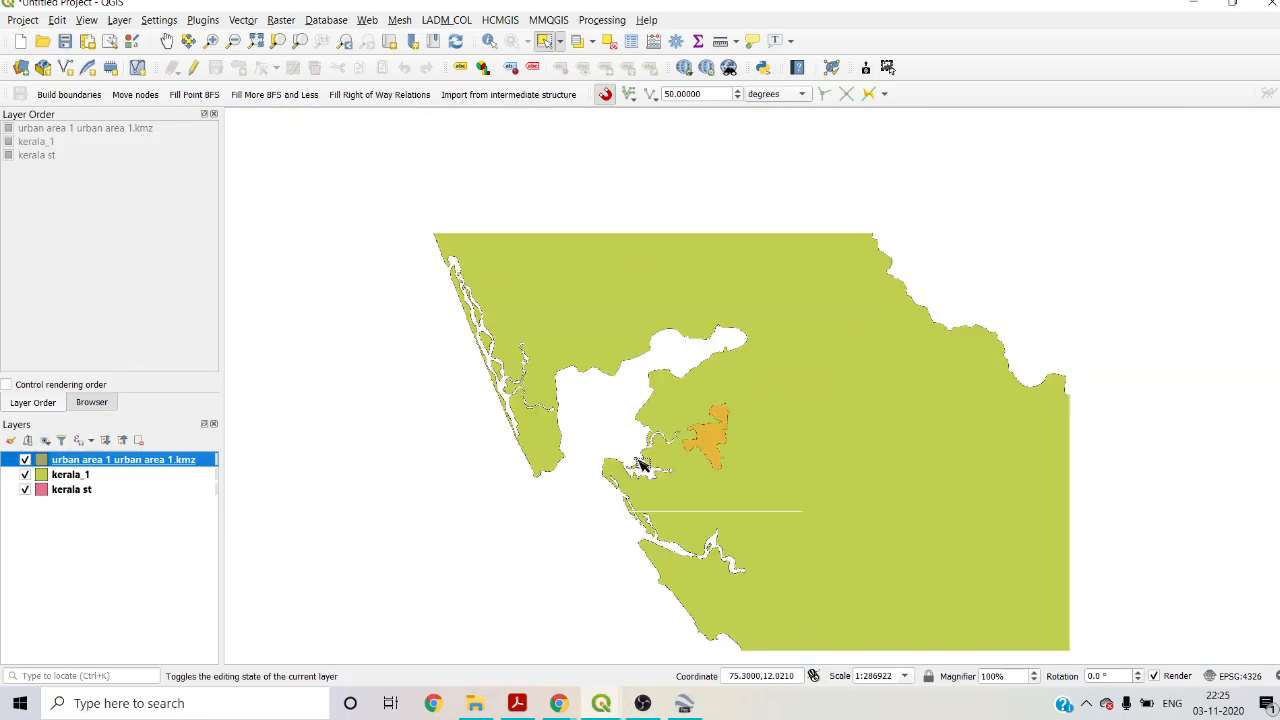
pyautogui.scroll(4, 643, 465)
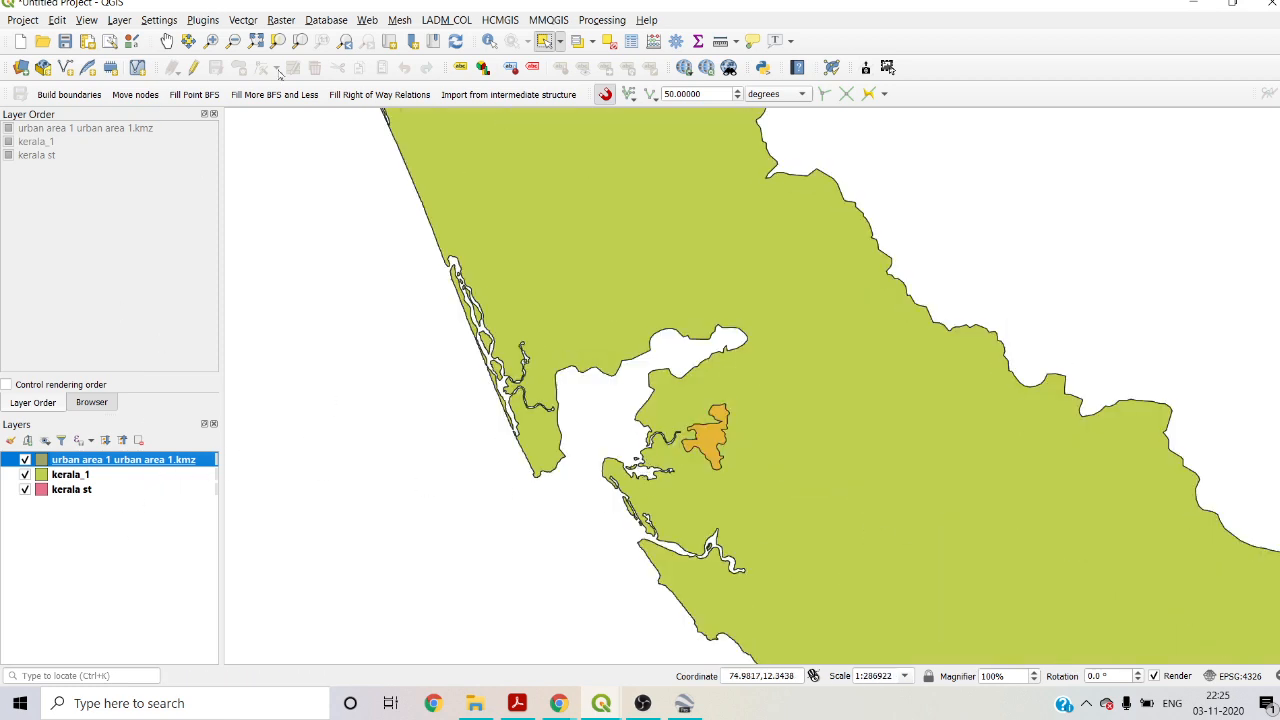
# - Open the settings for creating a new shapefile layer, review the file, geometry and field options, and close them without creating a layer
pyautogui.click(241, 22)
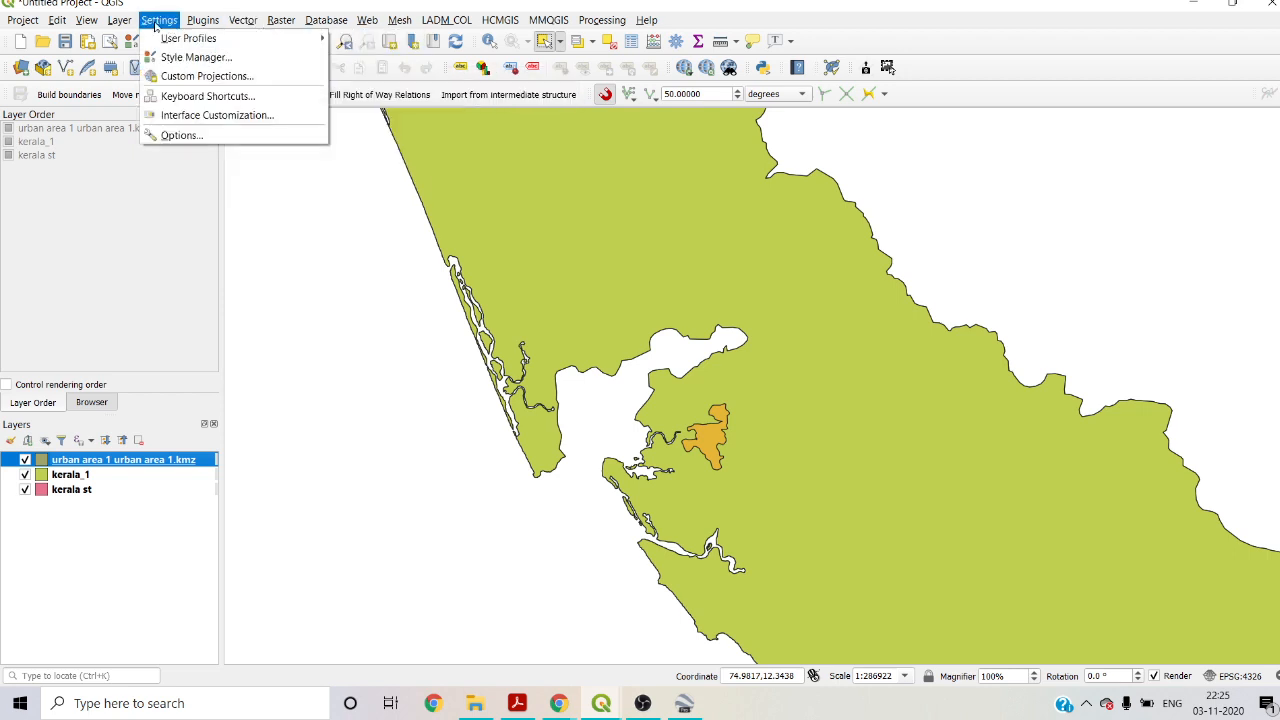
pyautogui.moveTo(119, 20)
pyautogui.moveTo(145, 57)
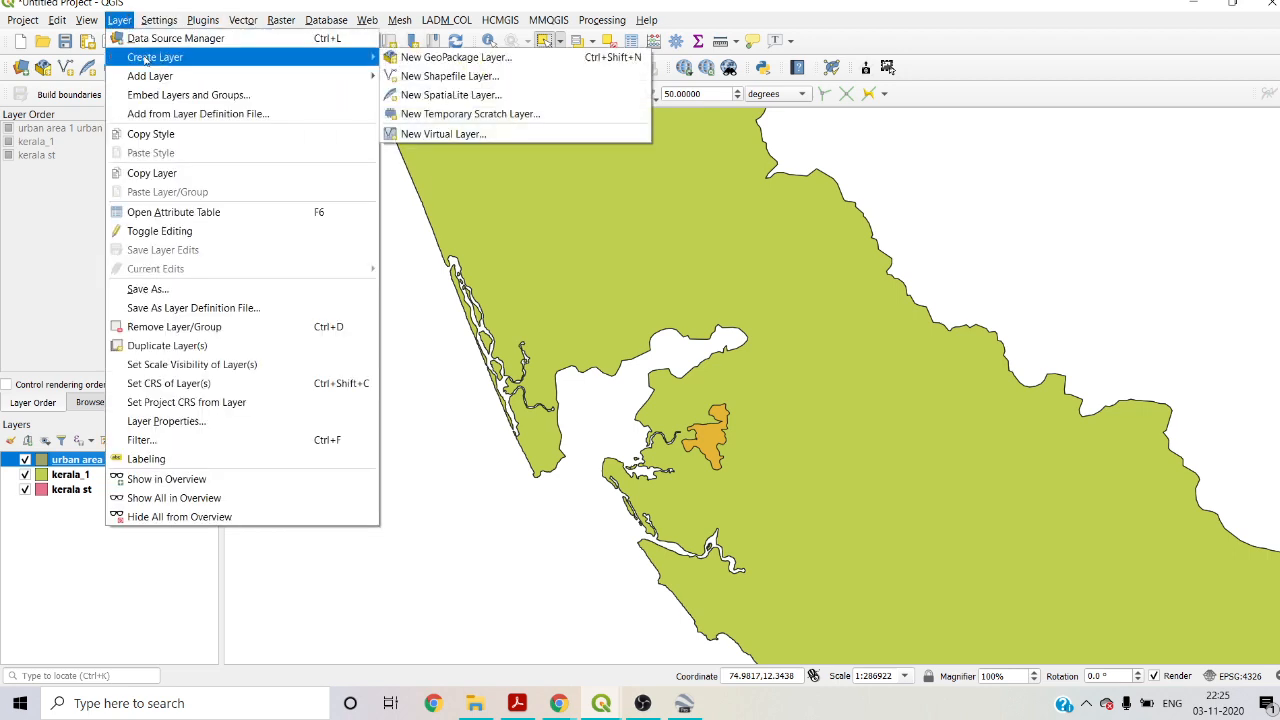
pyautogui.click(477, 75)
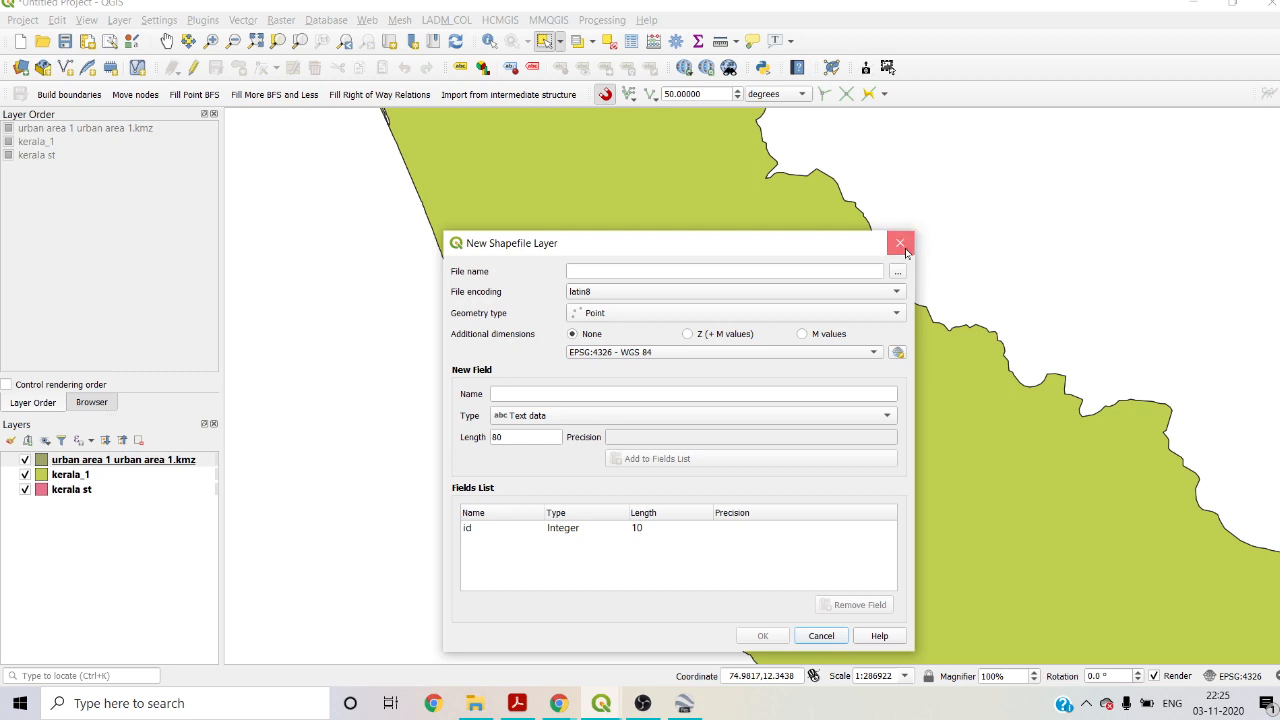
pyautogui.click(901, 244)
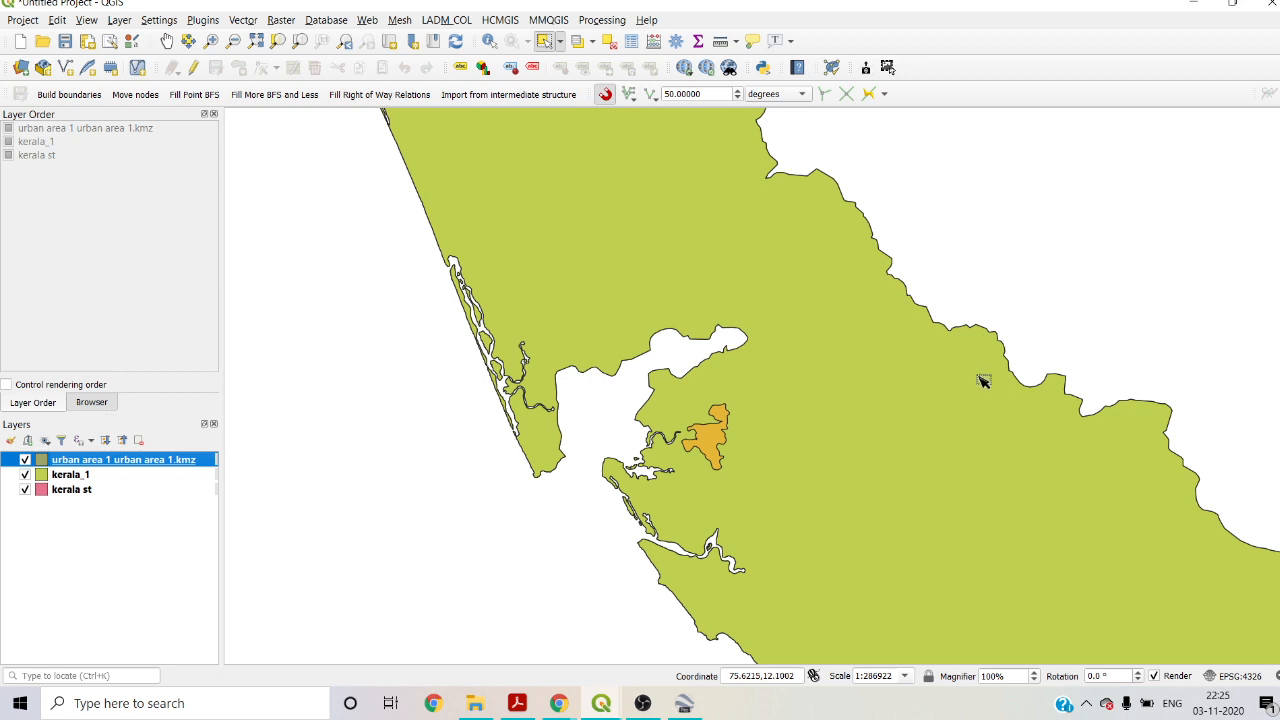
# - Switch to Google Earth Pro to view the imagery around Kannur and Thalassery, and return to the QGIS project
pyautogui.moveTo(683, 710)
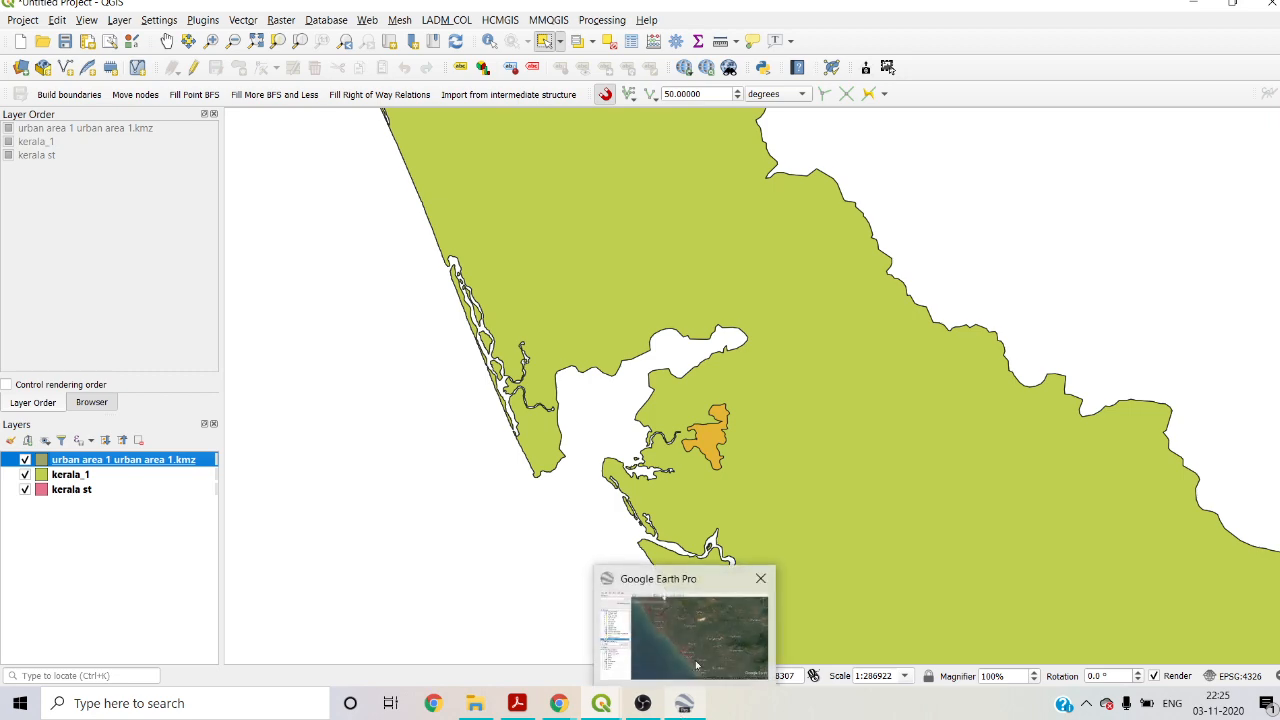
pyautogui.click(720, 620)
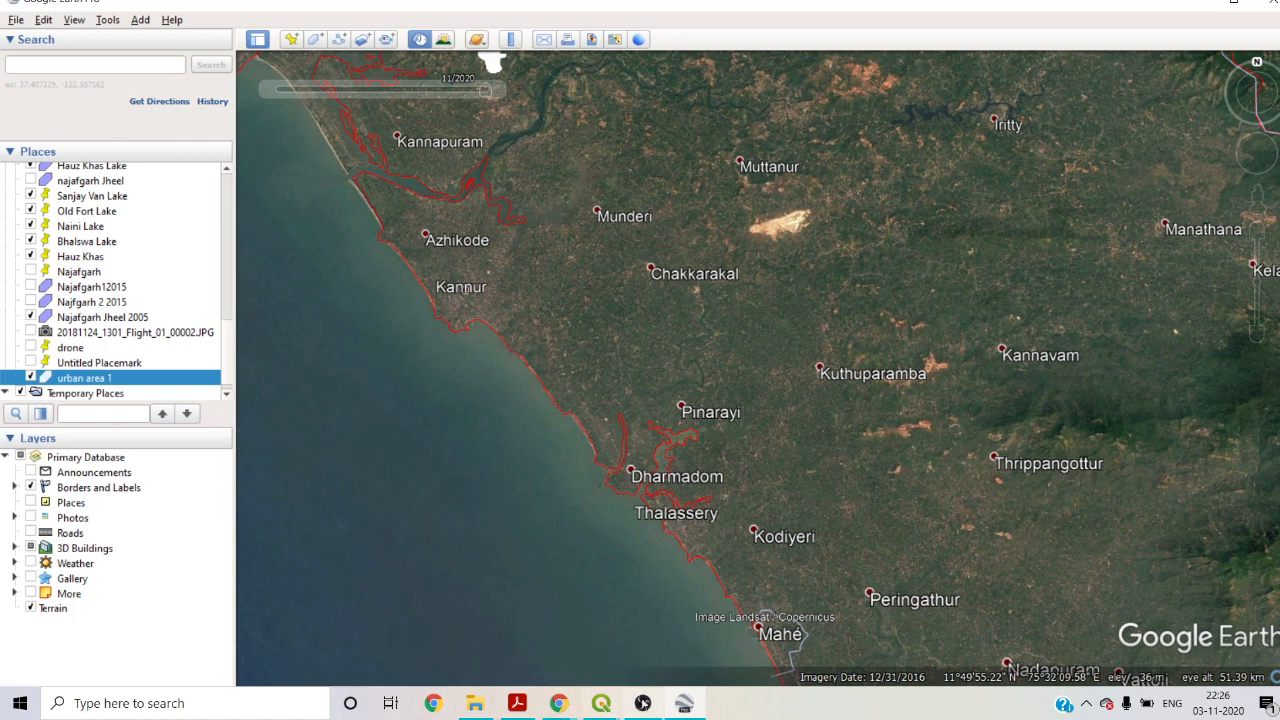
pyautogui.moveTo(617, 700)
pyautogui.click(646, 614)
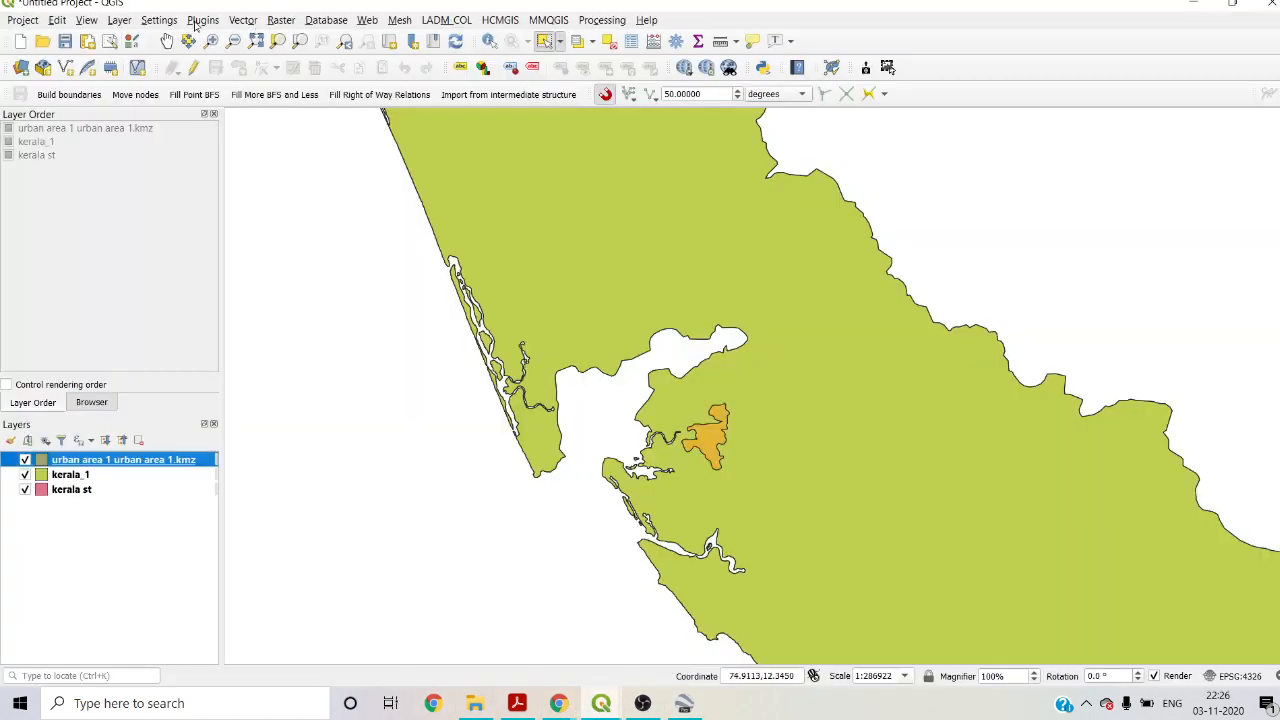
# - Add kerala.shp from the Desktop georeferencing\data attachment folder as a vector layer and close the data source manager
pyautogui.click(114, 22)
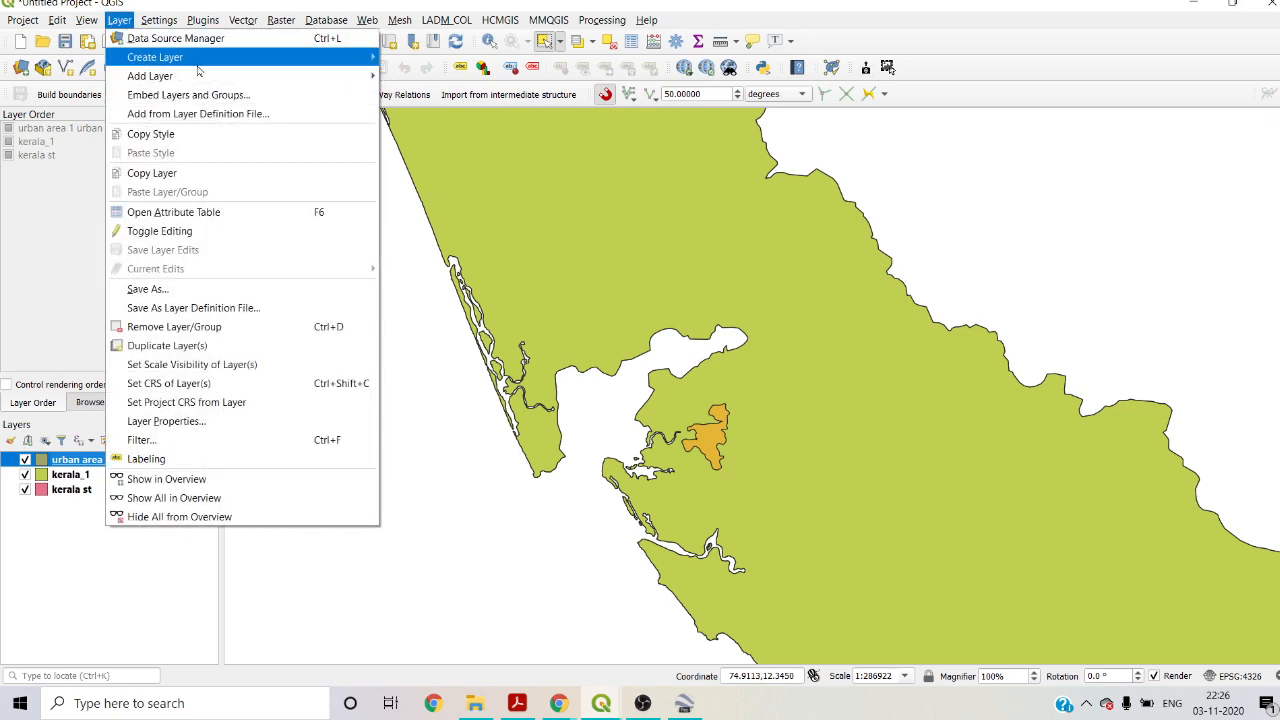
pyautogui.moveTo(356, 77)
pyautogui.click(442, 76)
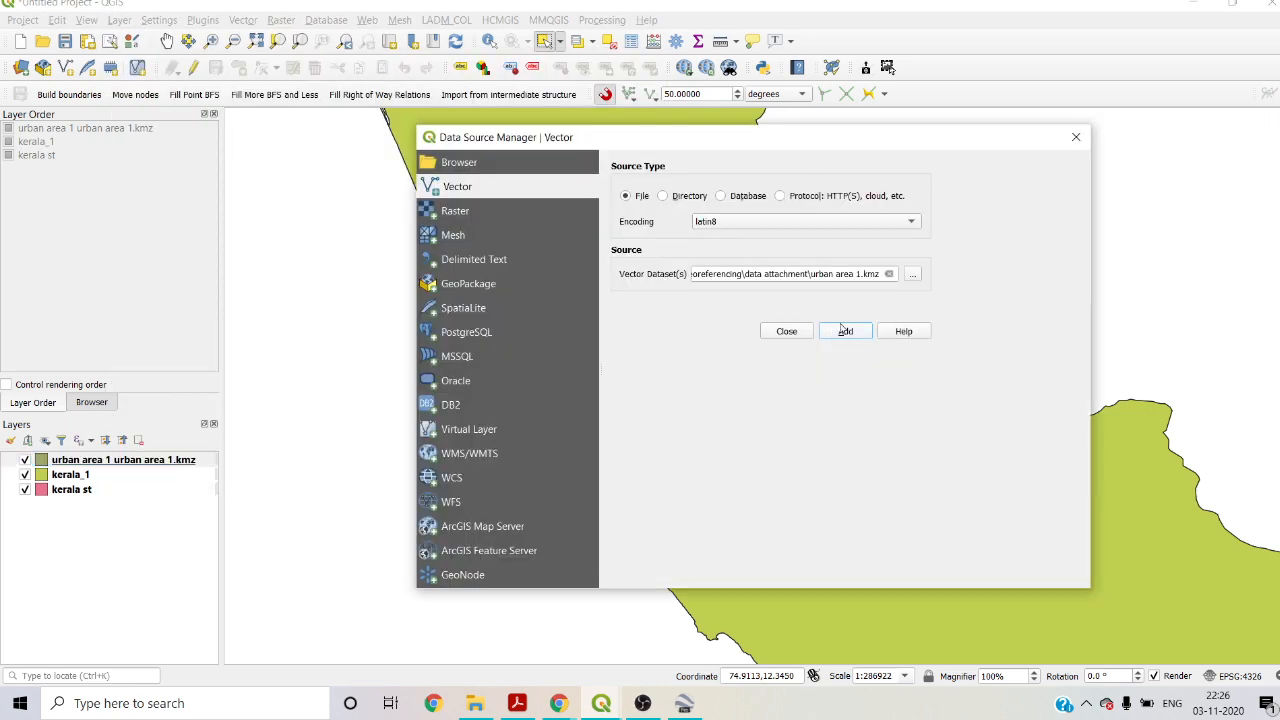
pyautogui.click(912, 274)
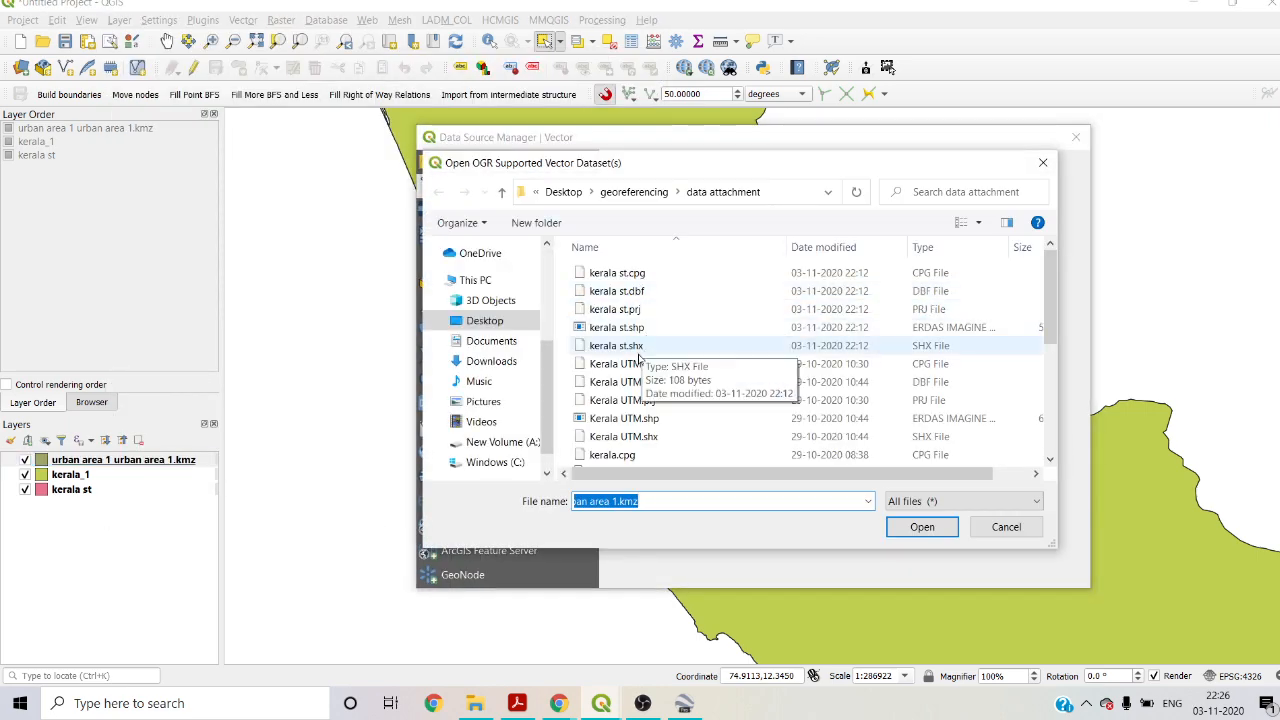
pyautogui.scroll(-1, 660, 437)
pyautogui.scroll(-2, 660, 437)
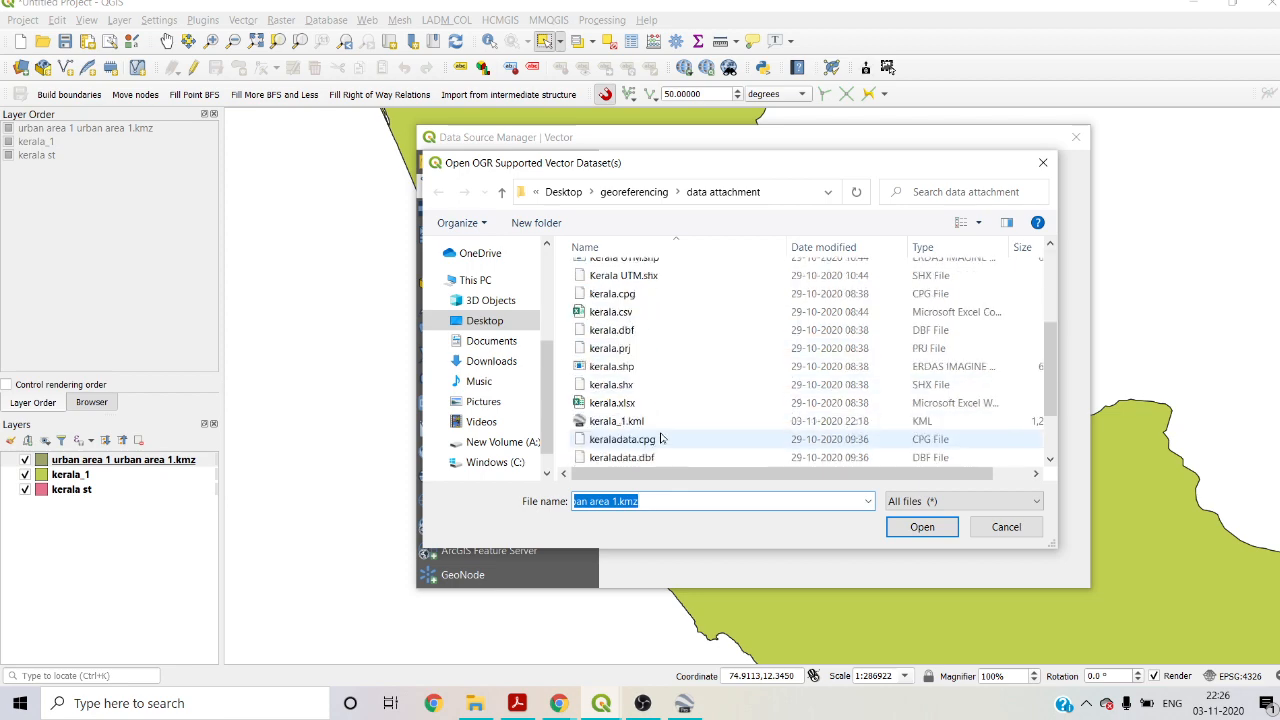
pyautogui.click(640, 367)
pyautogui.click(907, 530)
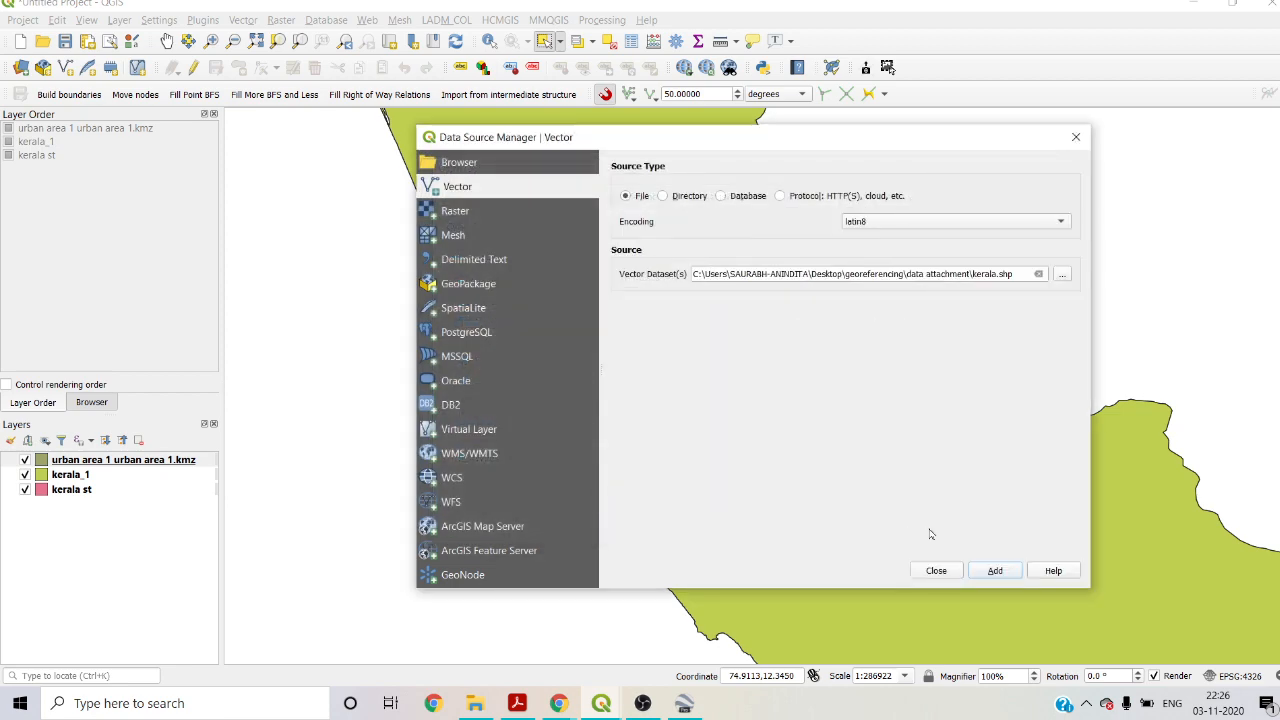
pyautogui.click(995, 570)
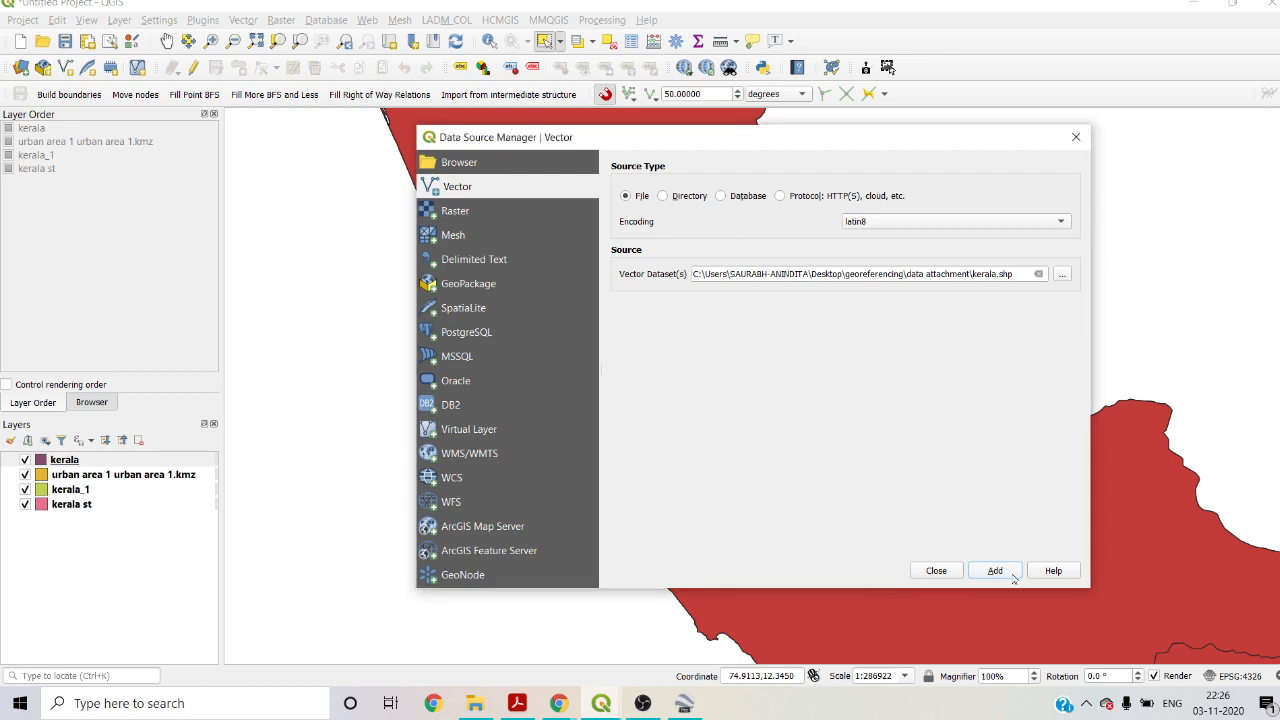
pyautogui.click(936, 570)
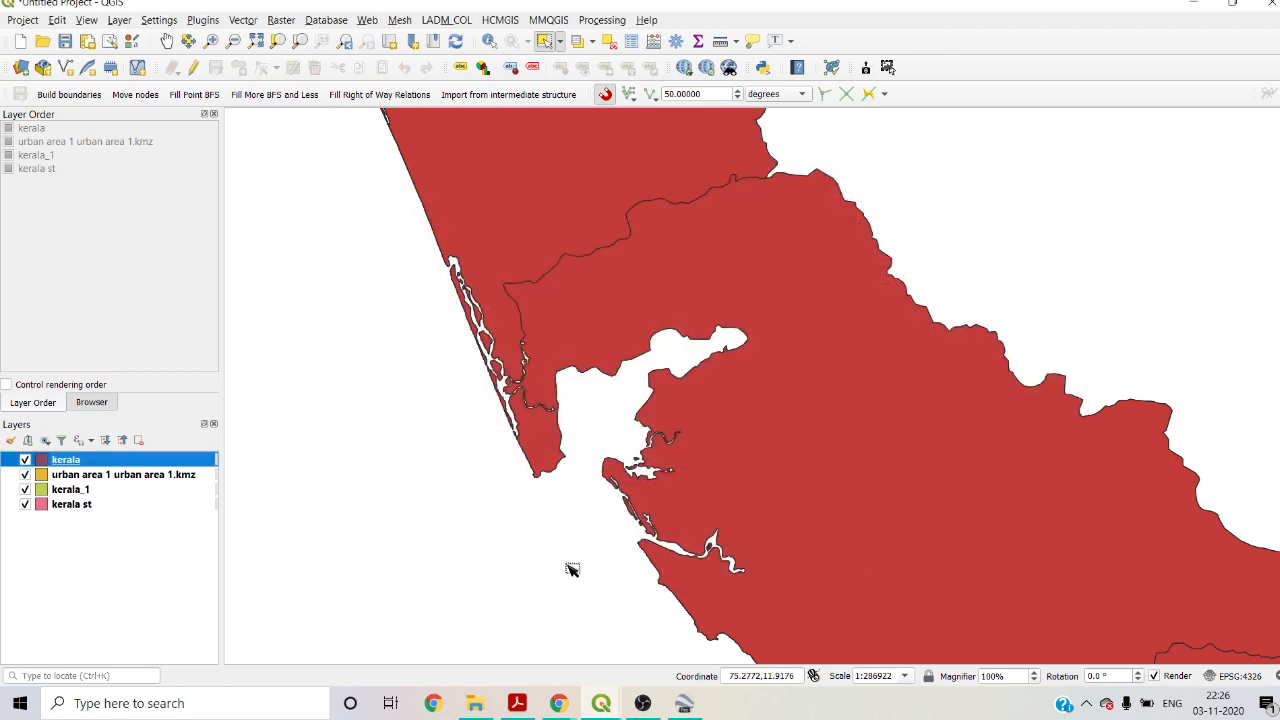
# - Remove the kerala st layer from the project and zoom the map to the full extent of all layers
pyautogui.click(74, 510)
pyautogui.rightClick(74, 510)
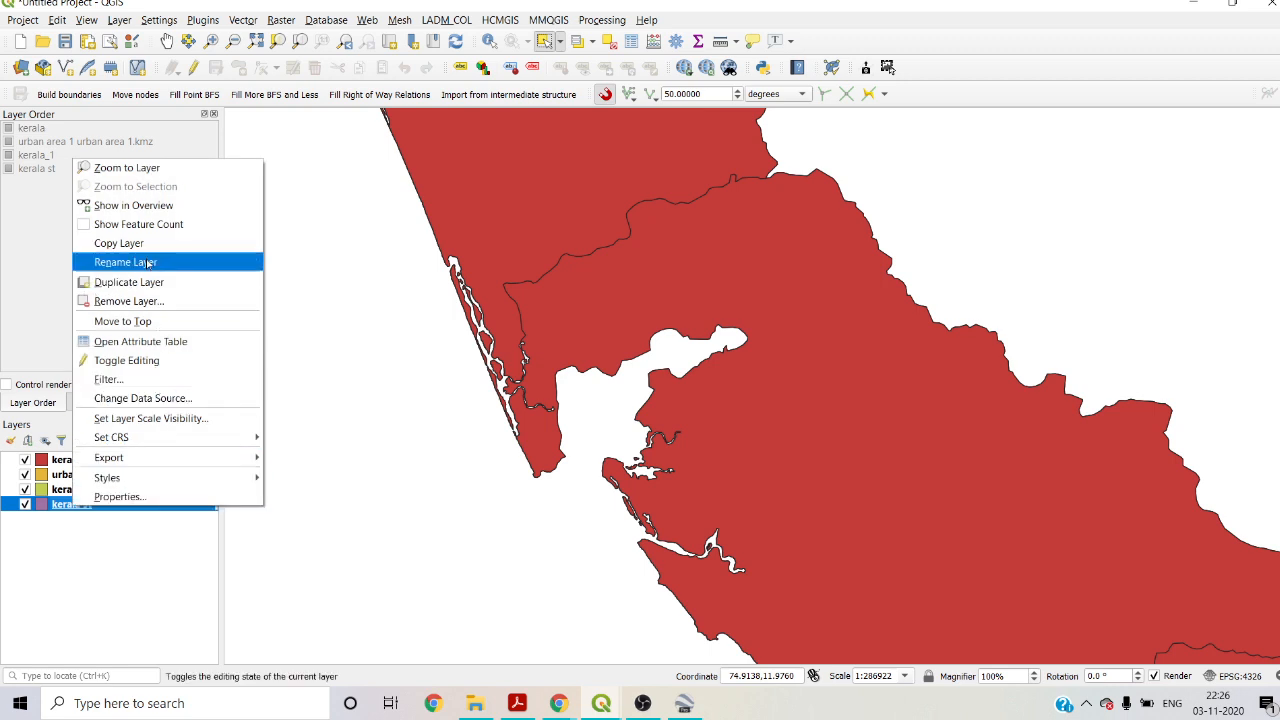
pyautogui.click(130, 301)
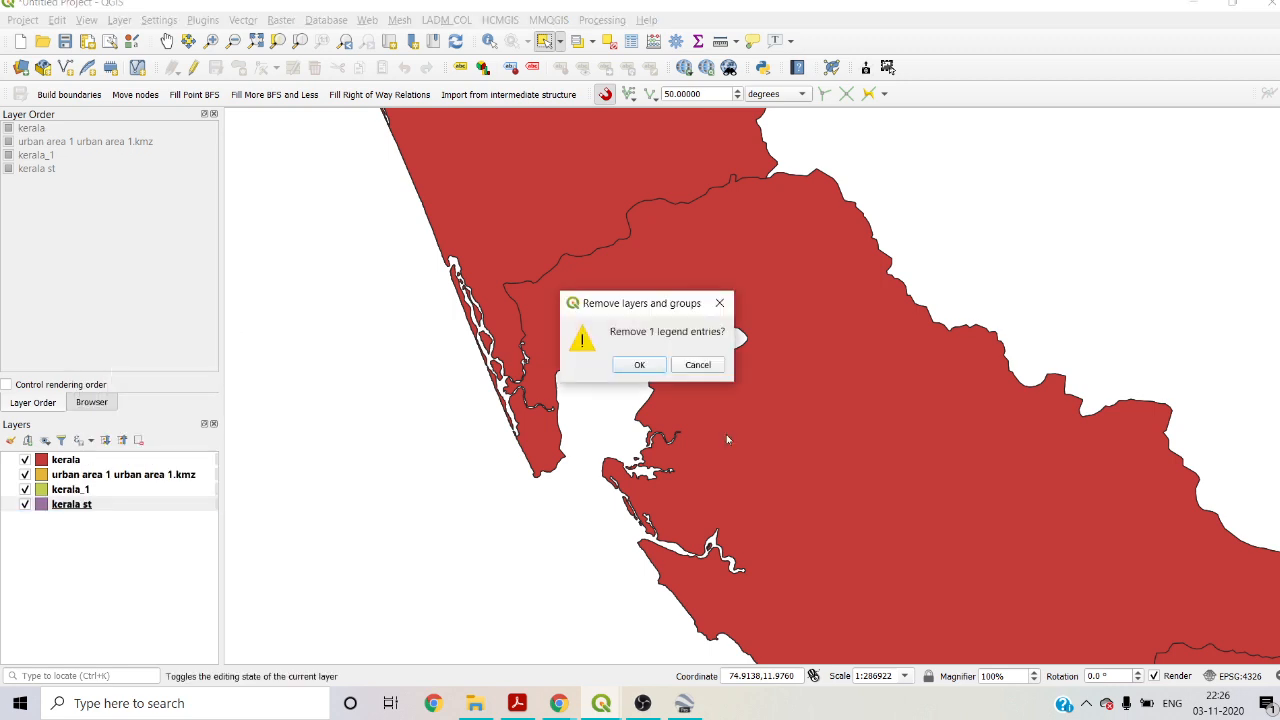
pyautogui.click(660, 372)
pyautogui.scroll(-5, 590, 375)
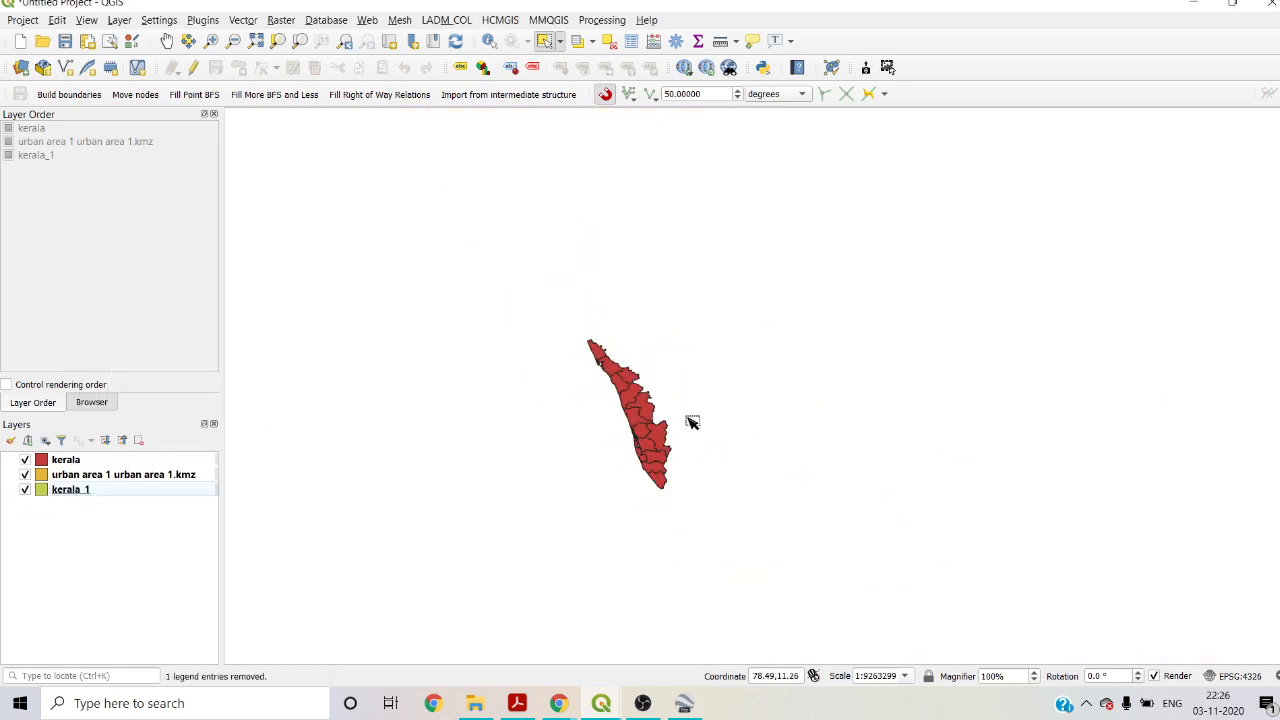
pyautogui.scroll(5, 623, 471)
pyautogui.scroll(-5, 406, 371)
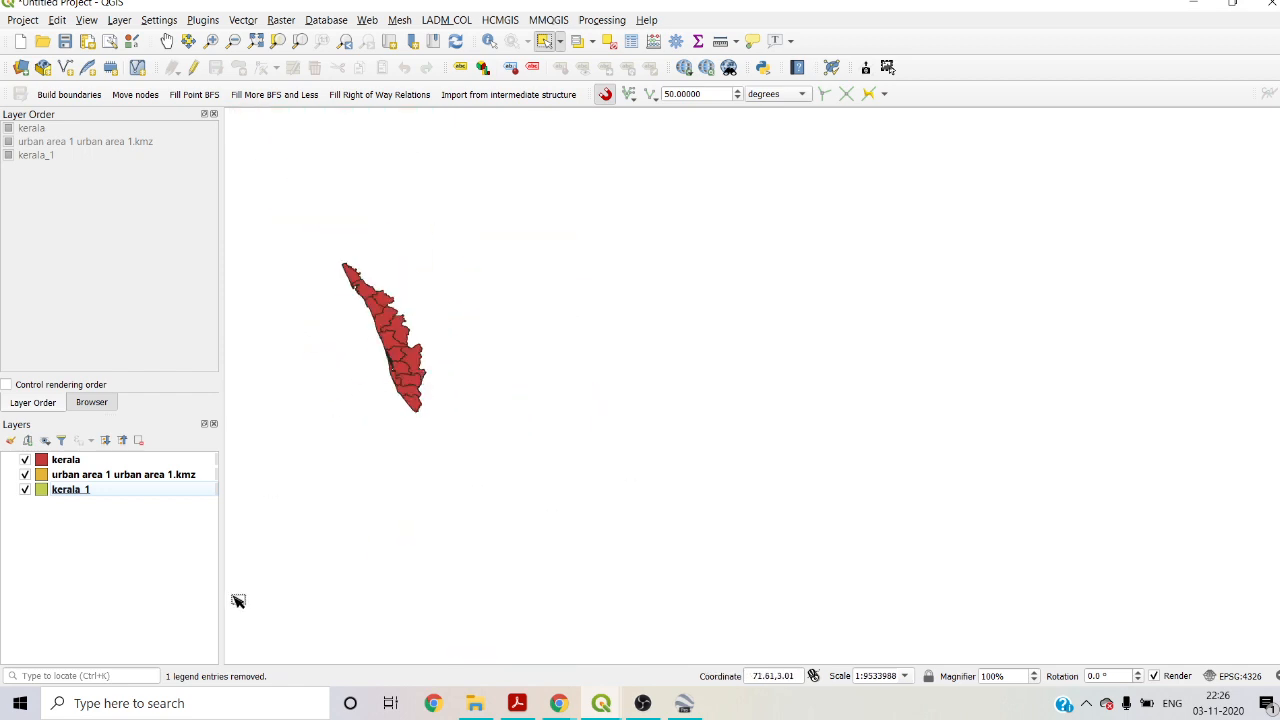
pyautogui.scroll(2, 332, 300)
pyautogui.moveTo(380, 340); pyautogui.dragTo(986, 340)
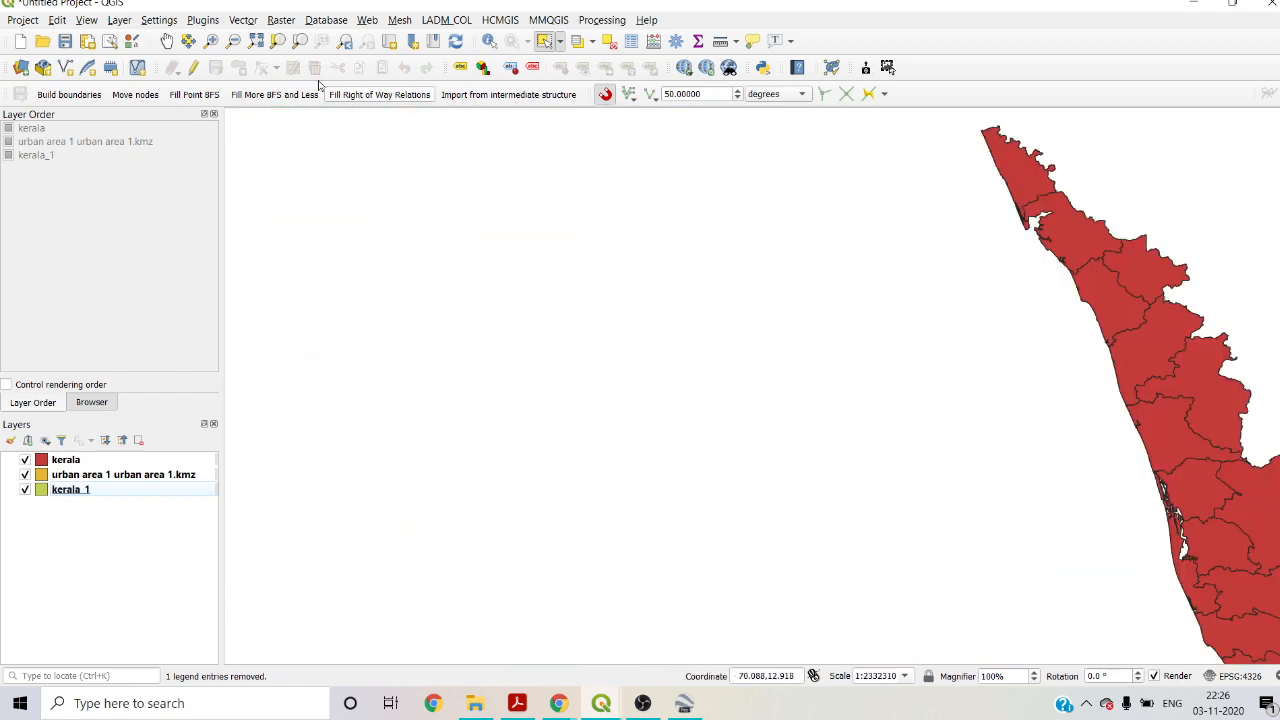
pyautogui.click(256, 41)
# - Export the kerala layer as an ESRI Shapefile named tiru in the data attachment folder and add it to the map
pyautogui.click(100, 461)
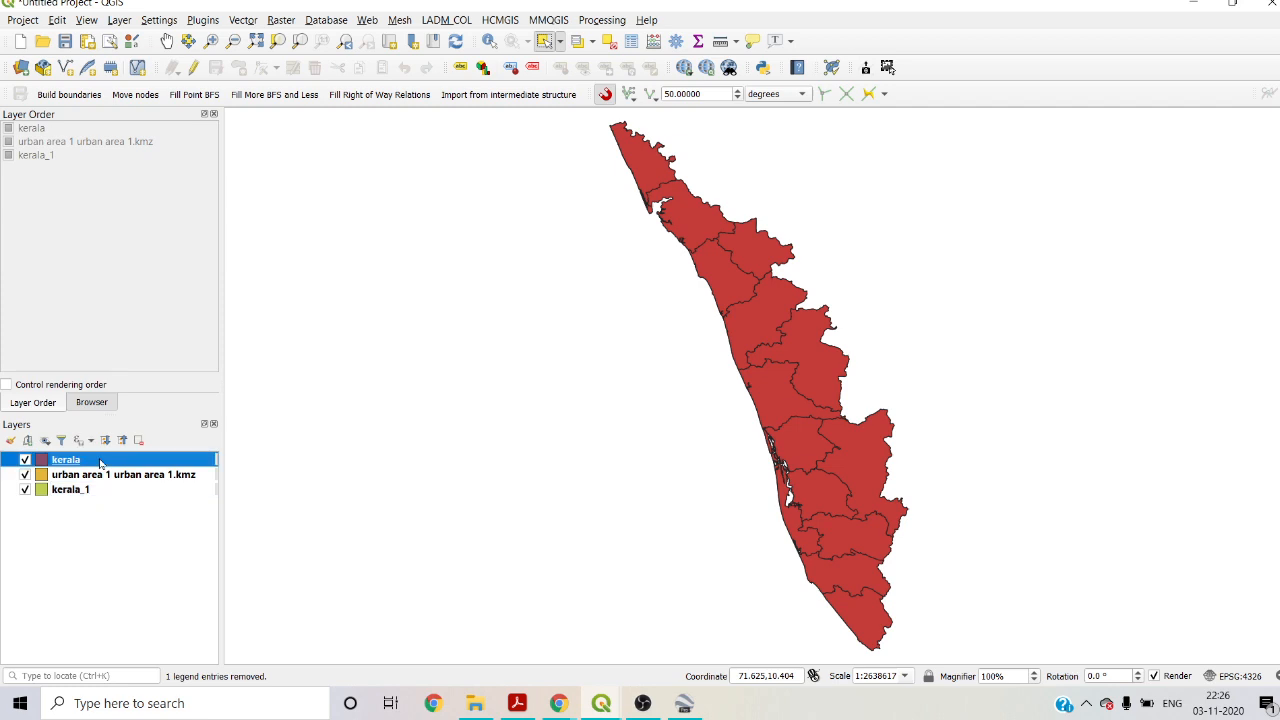
pyautogui.rightClick(100, 461)
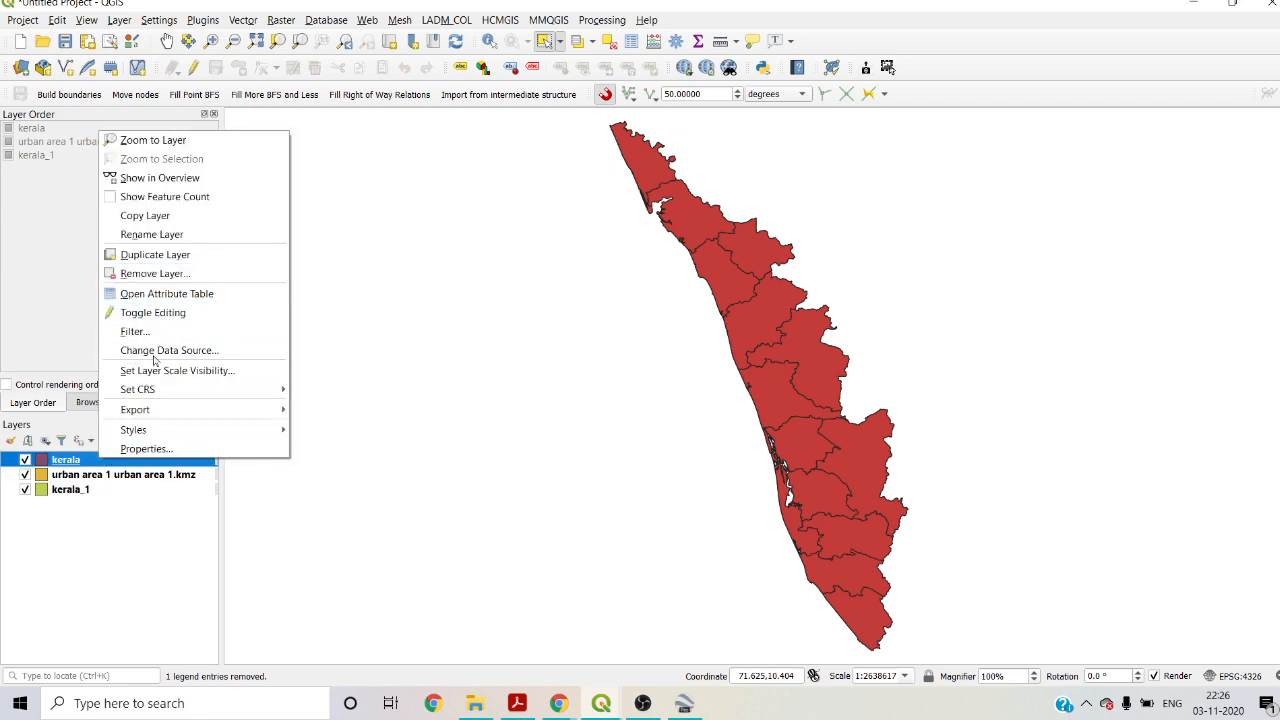
pyautogui.moveTo(135, 409)
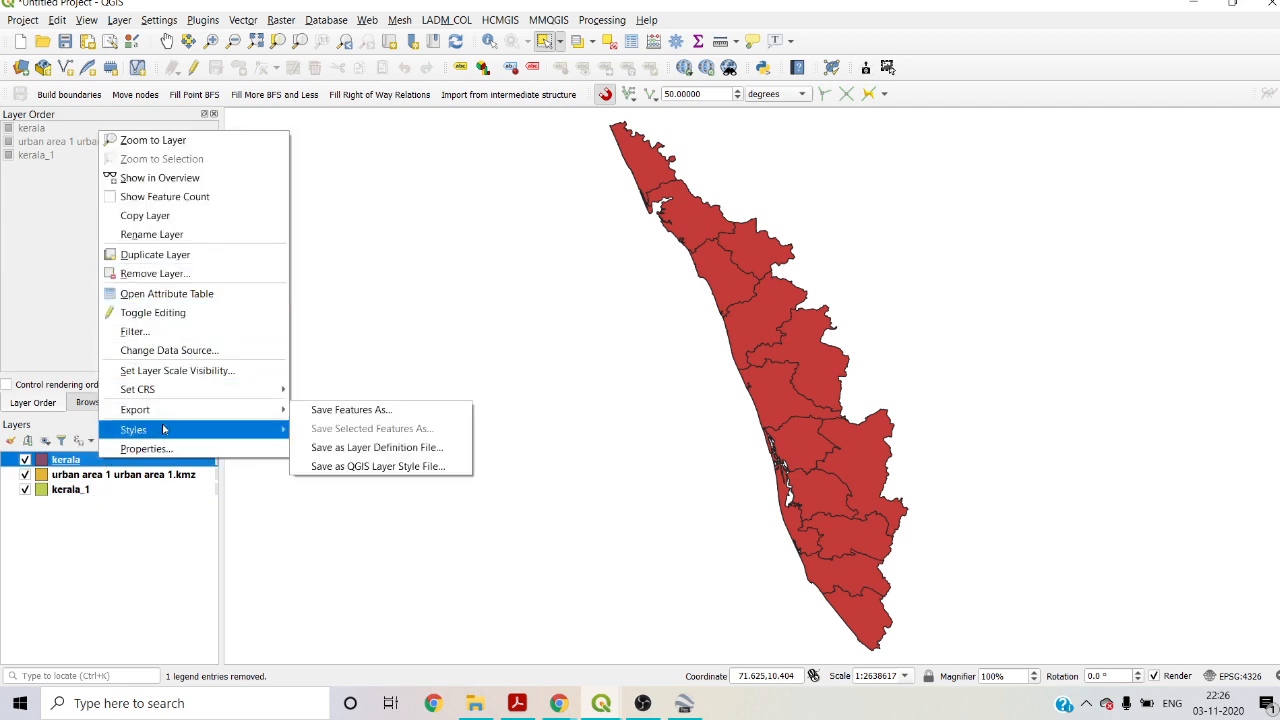
pyautogui.click(330, 410)
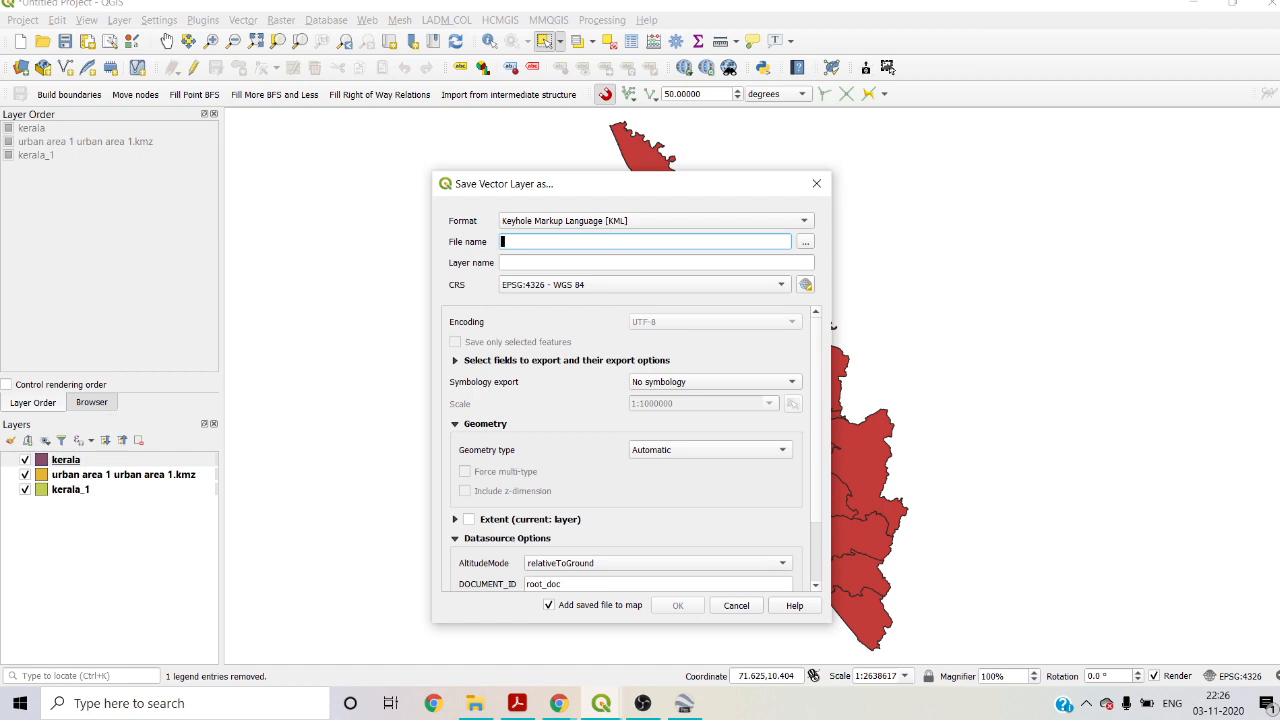
pyautogui.click(803, 221)
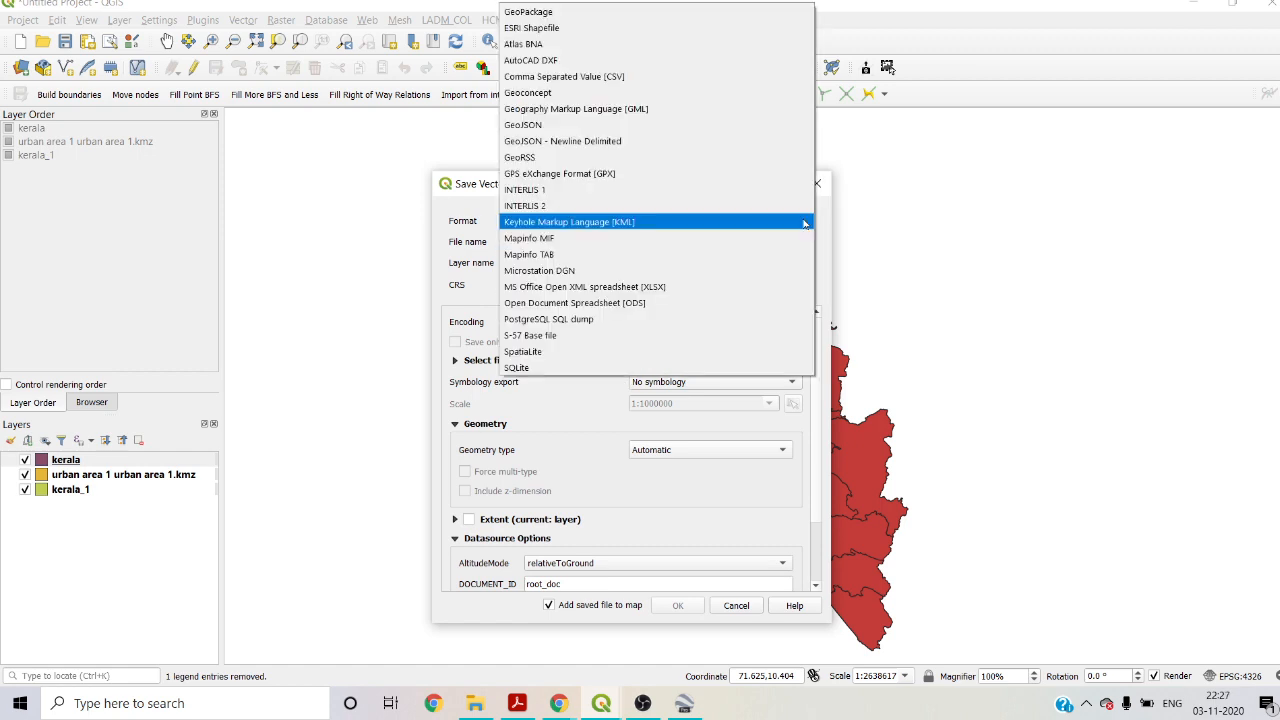
pyautogui.click(652, 27)
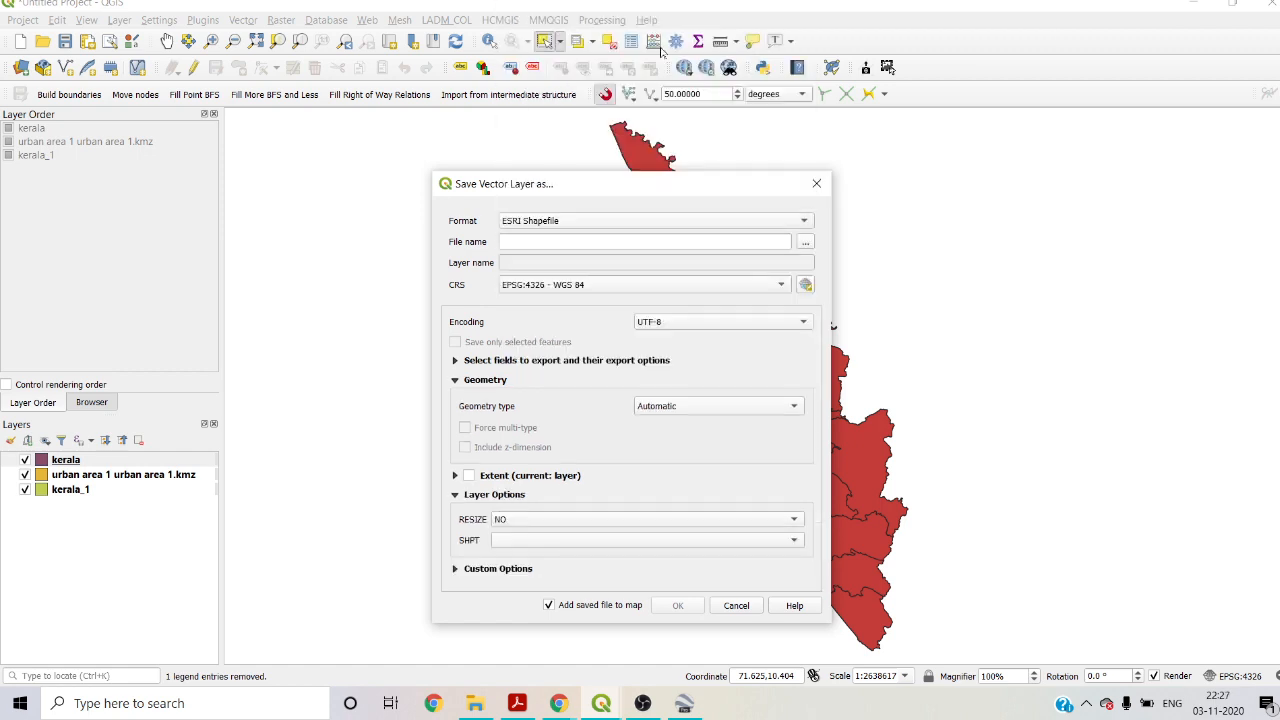
pyautogui.click(805, 243)
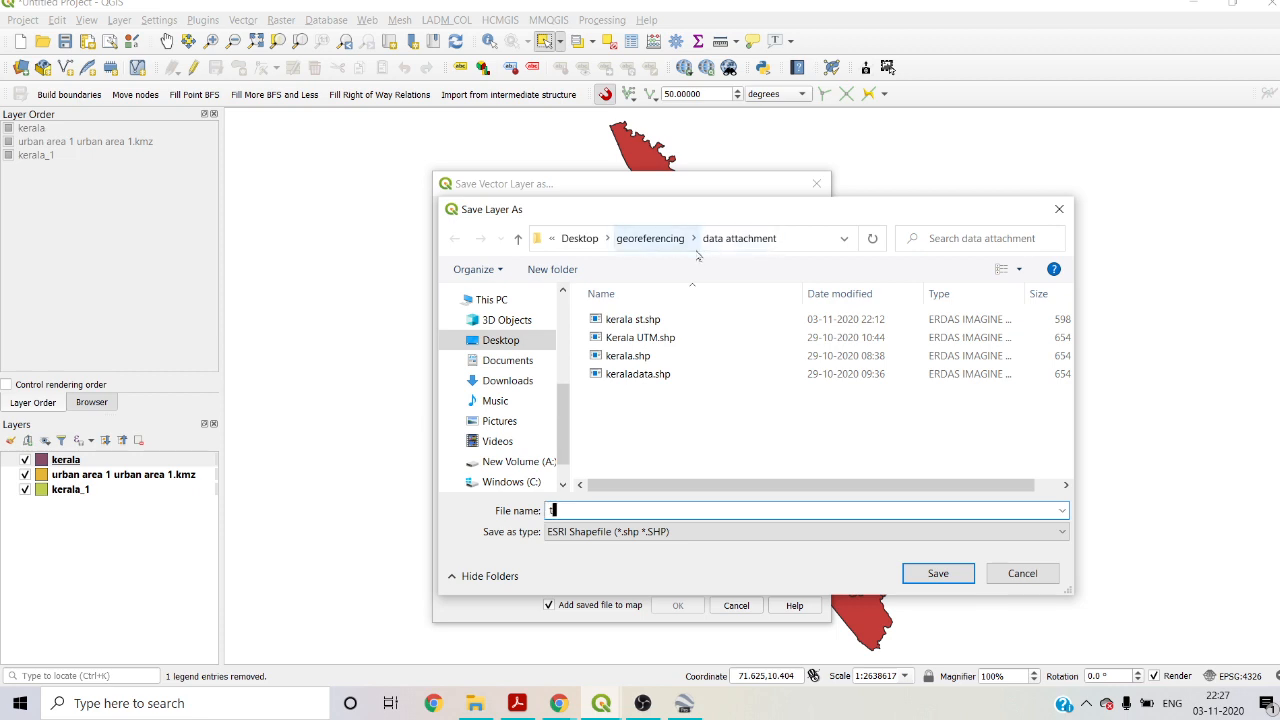
pyautogui.write('tiru')
pyautogui.click(940, 576)
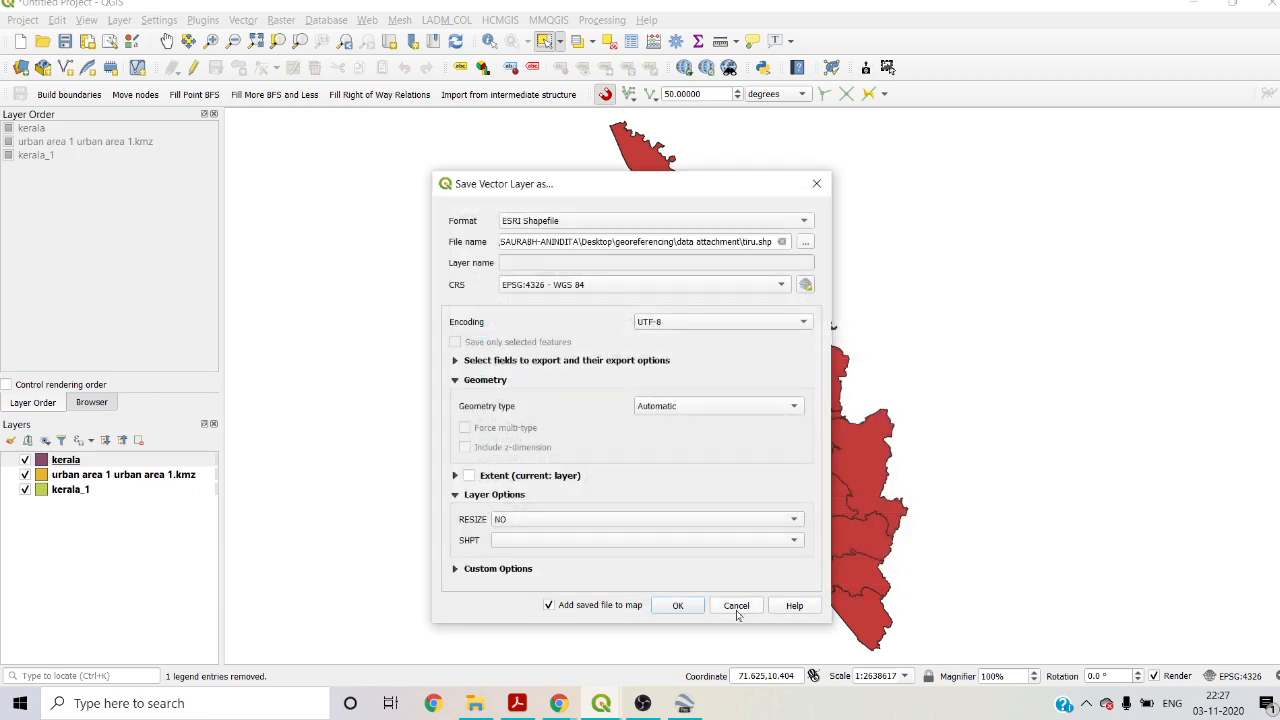
pyautogui.click(680, 606)
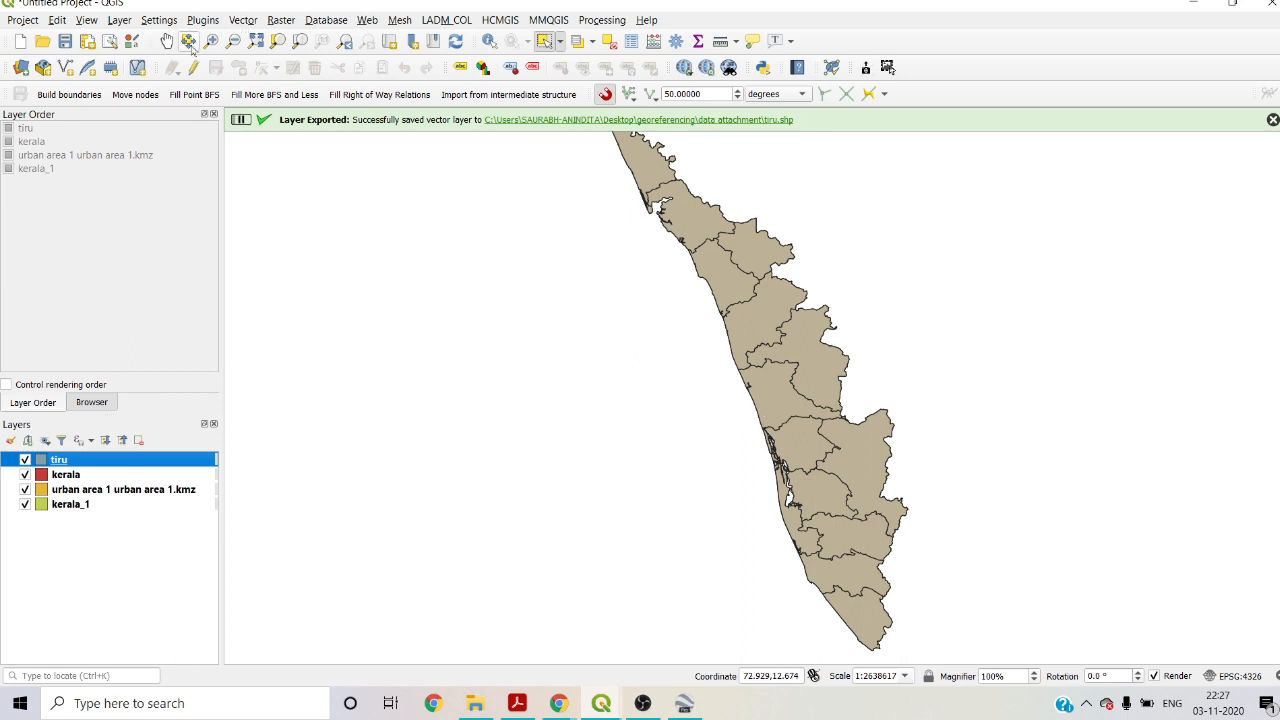
# - Remove the kerala, urban area 1 and kerala_1 layers from the project, keeping only the tiru layer
pyautogui.rightClick(75, 476)
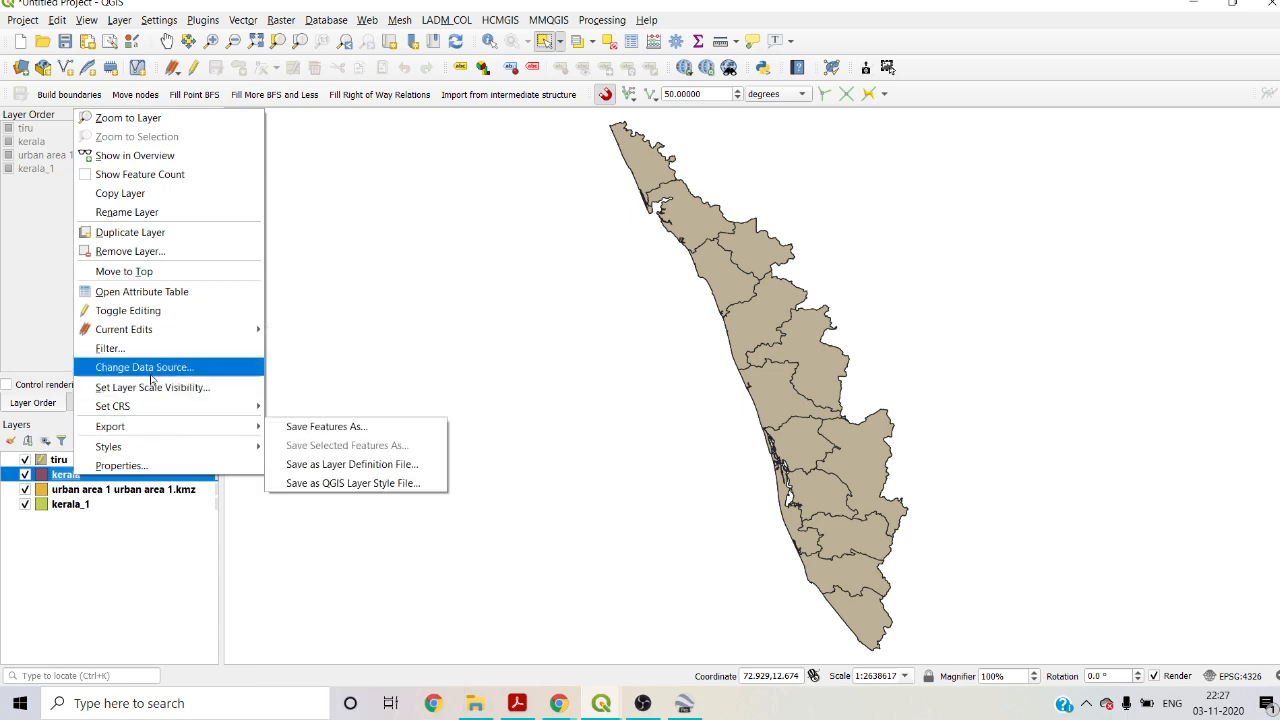
pyautogui.click(130, 251)
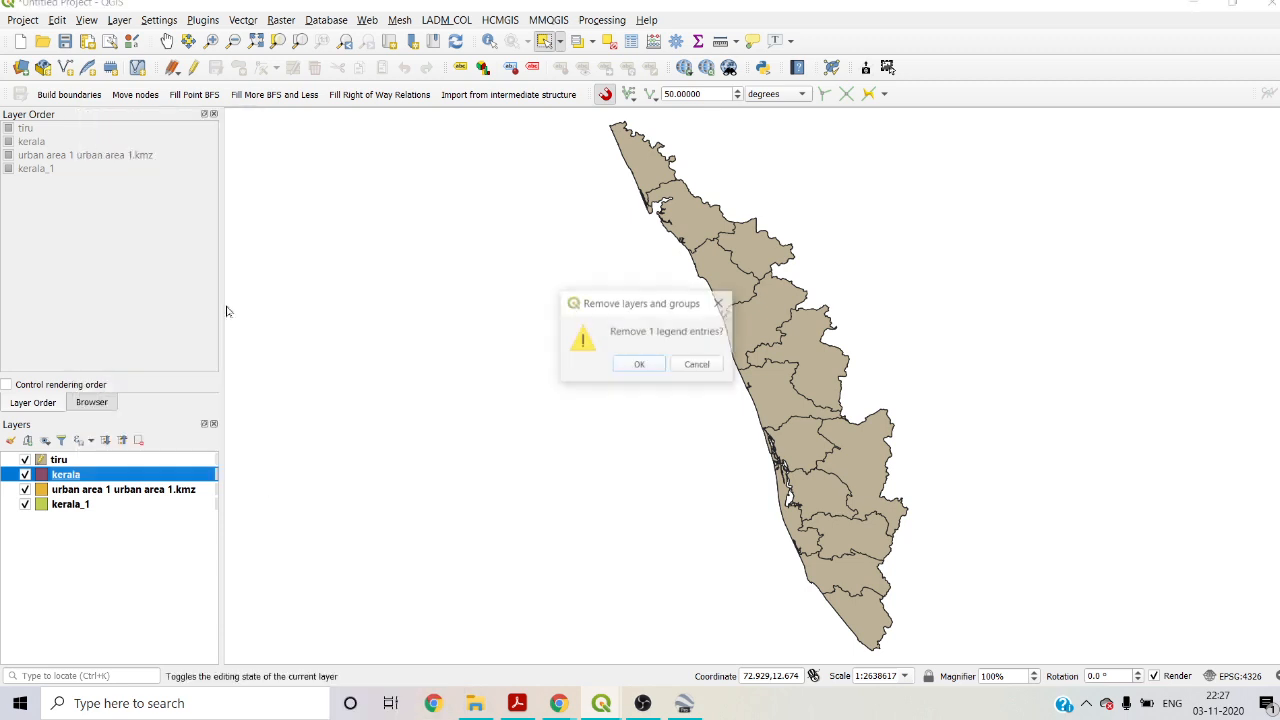
pyautogui.click(640, 364)
pyautogui.click(142, 478)
pyautogui.rightClick(142, 481)
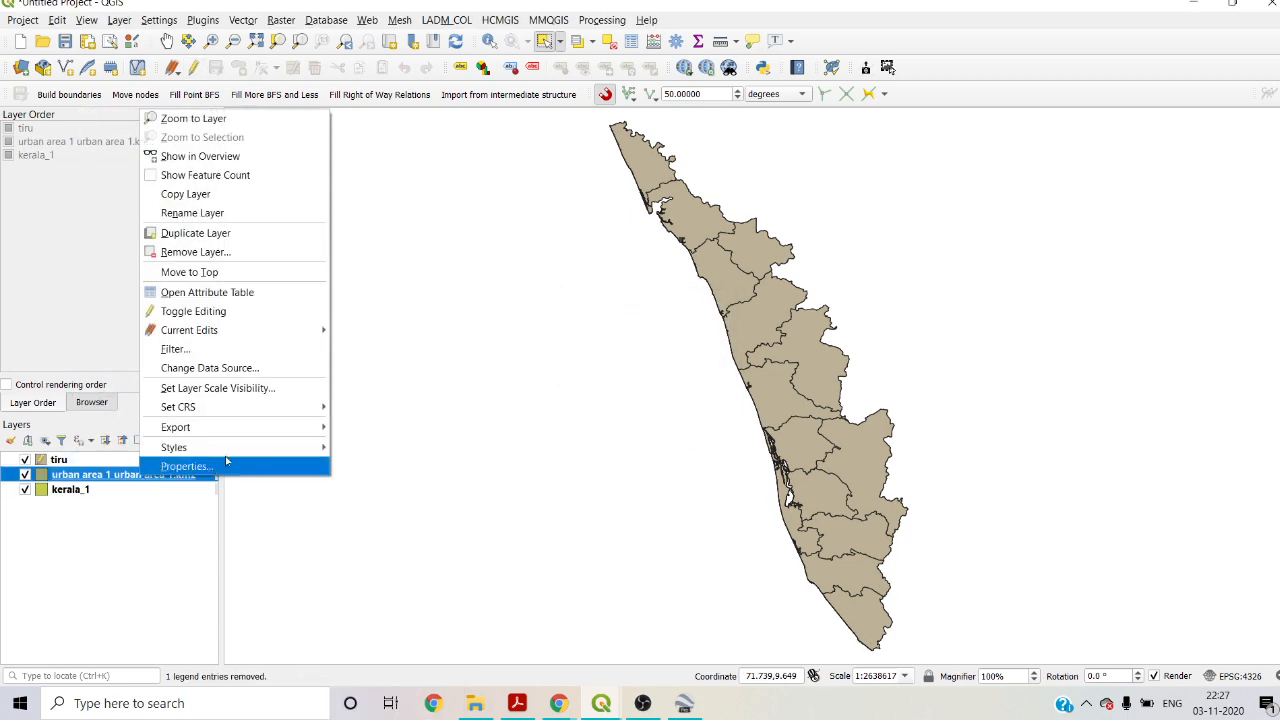
pyautogui.click(223, 256)
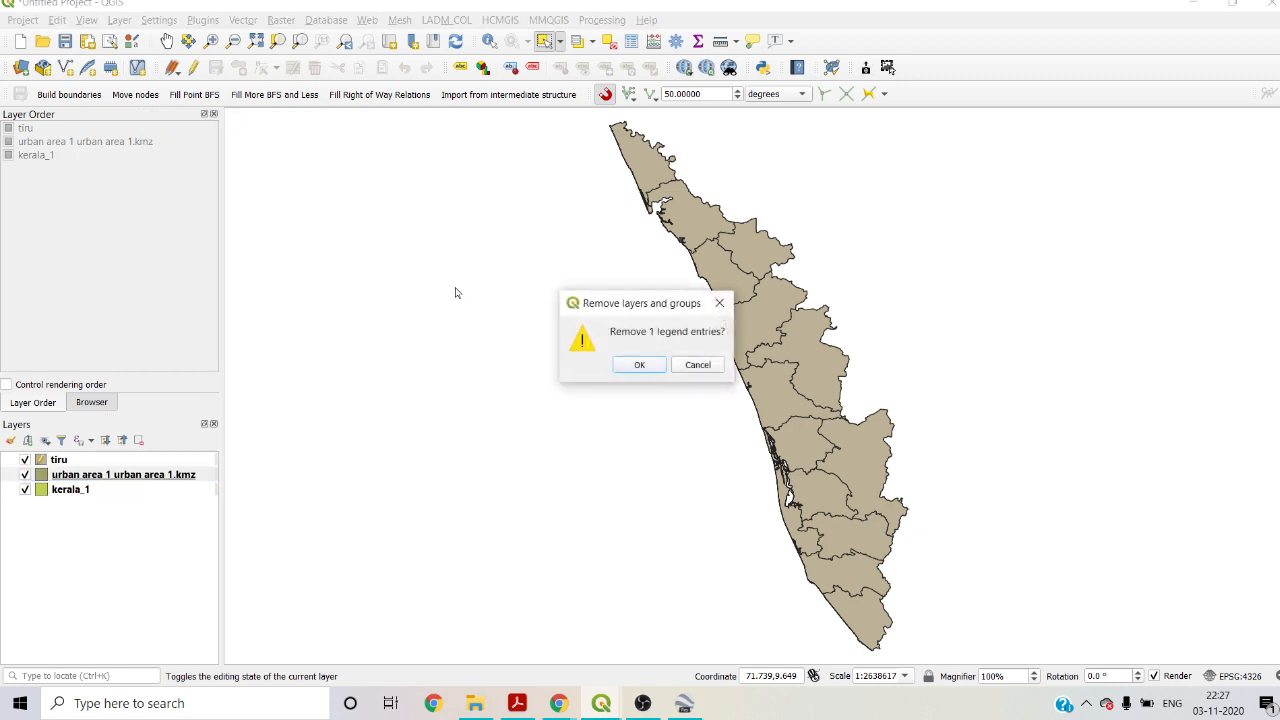
pyautogui.click(639, 366)
pyautogui.click(70, 480)
pyautogui.rightClick(75, 481)
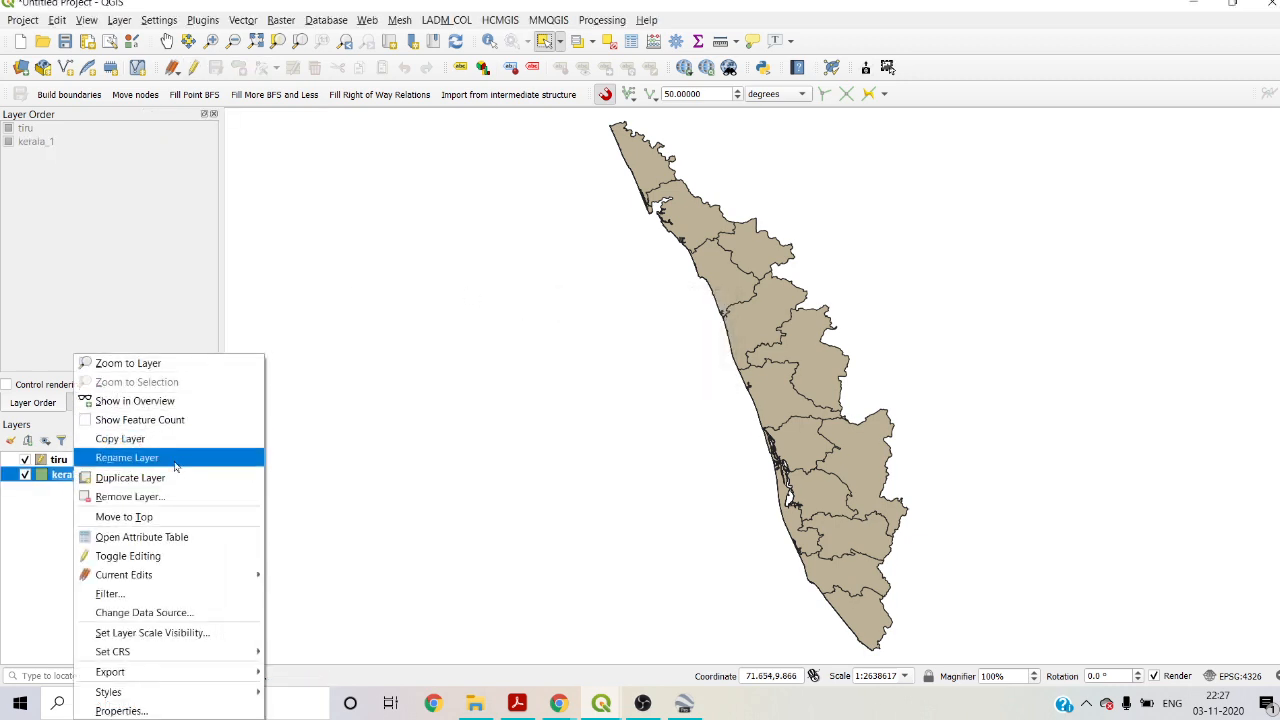
pyautogui.click(148, 497)
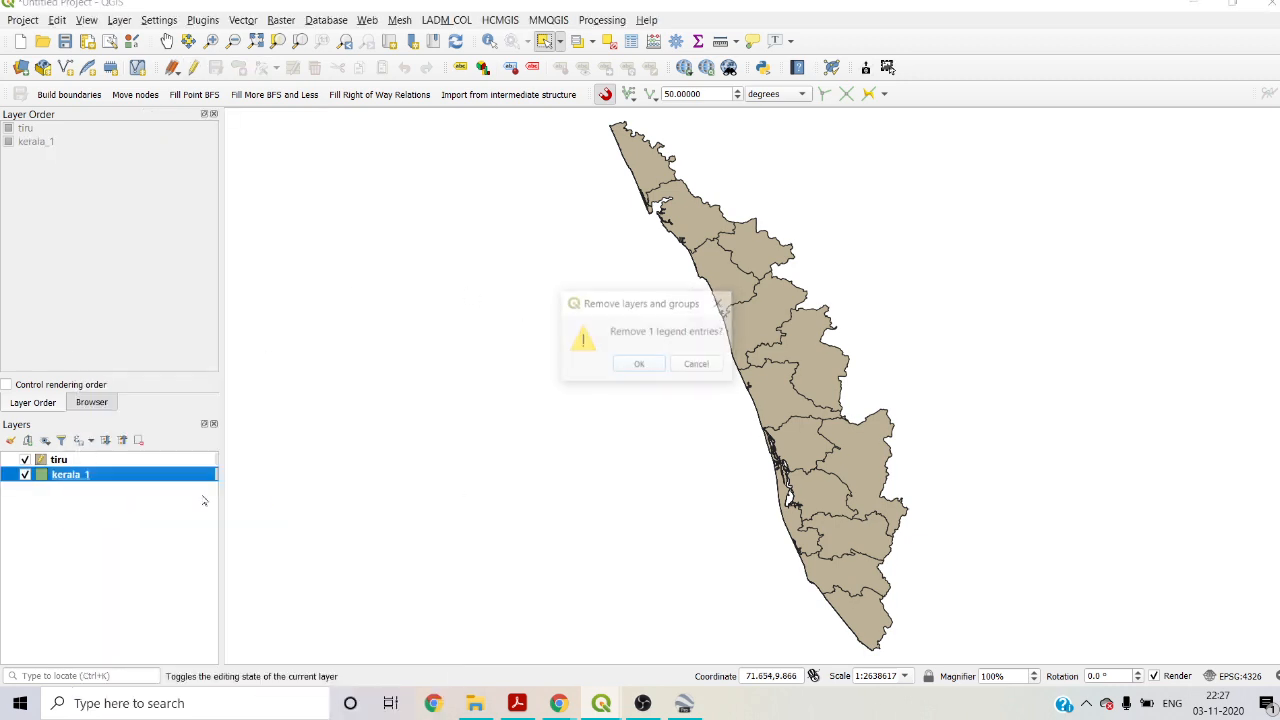
pyautogui.click(640, 364)
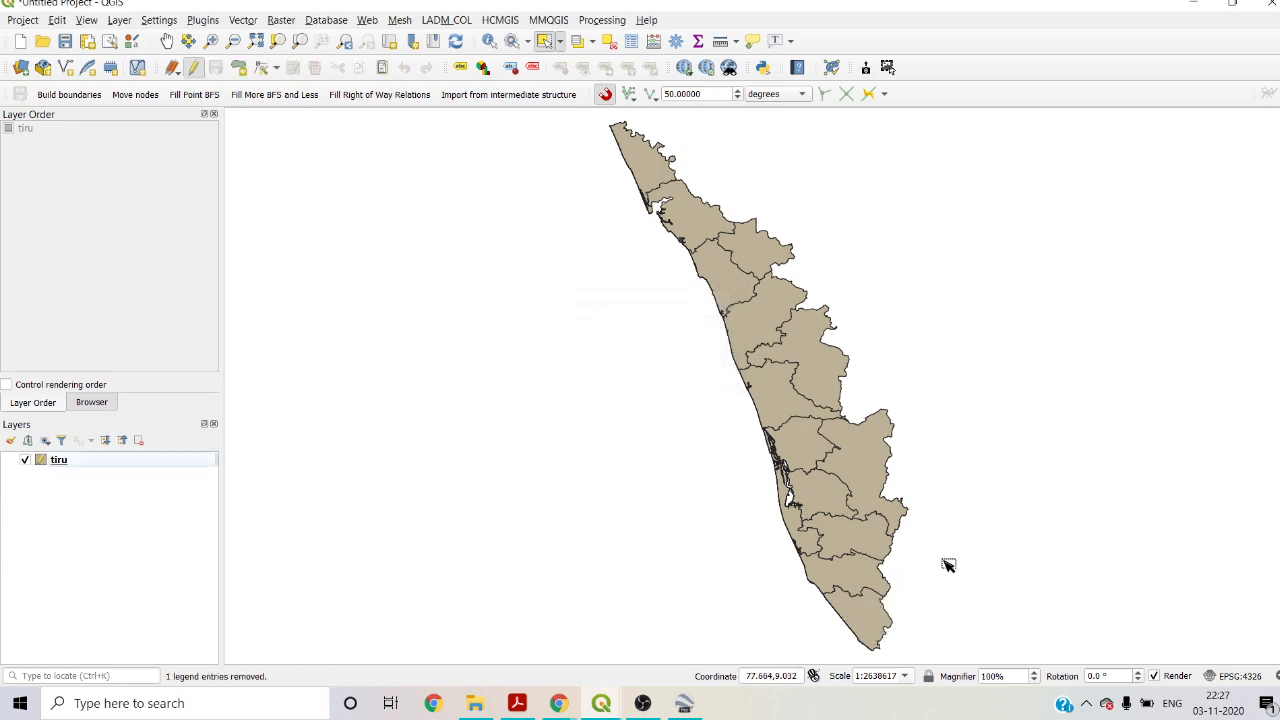
# - Delete every district except the southernmost one from the tiru layer, save the edits and fit the remaining district in view
pyautogui.moveTo(950, 552); pyautogui.dragTo(526, 142)
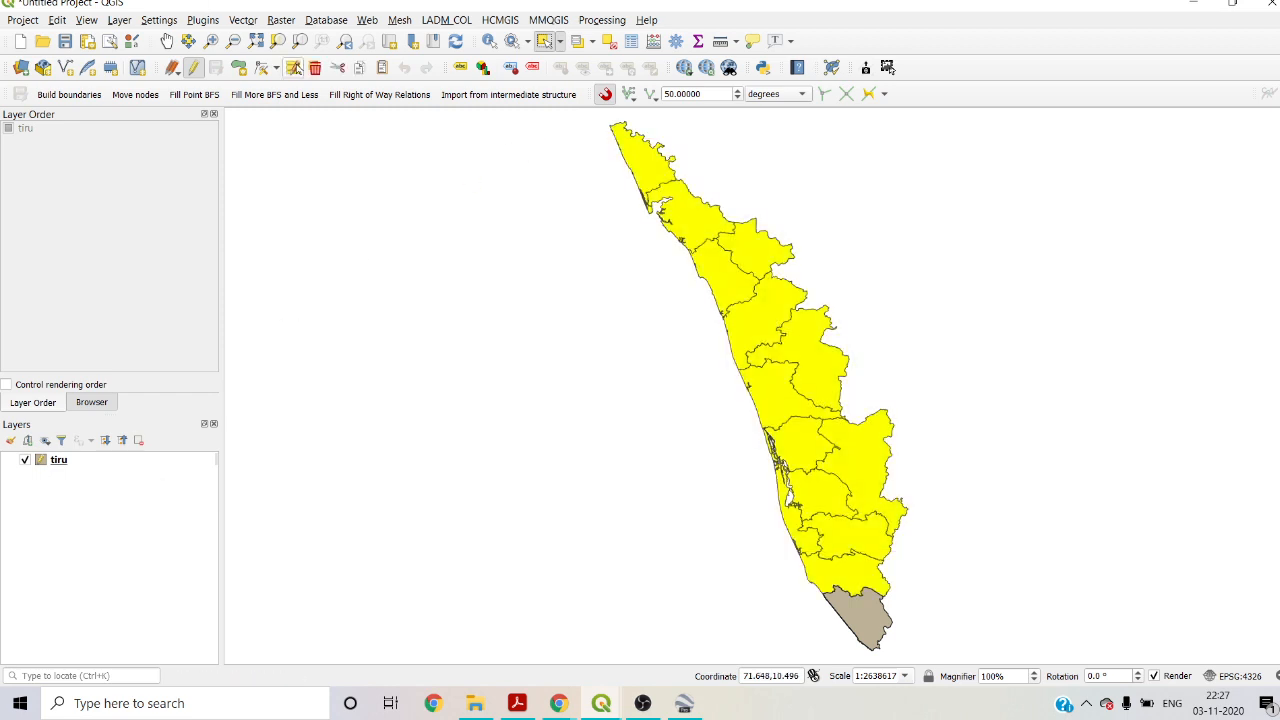
pyautogui.click(315, 72)
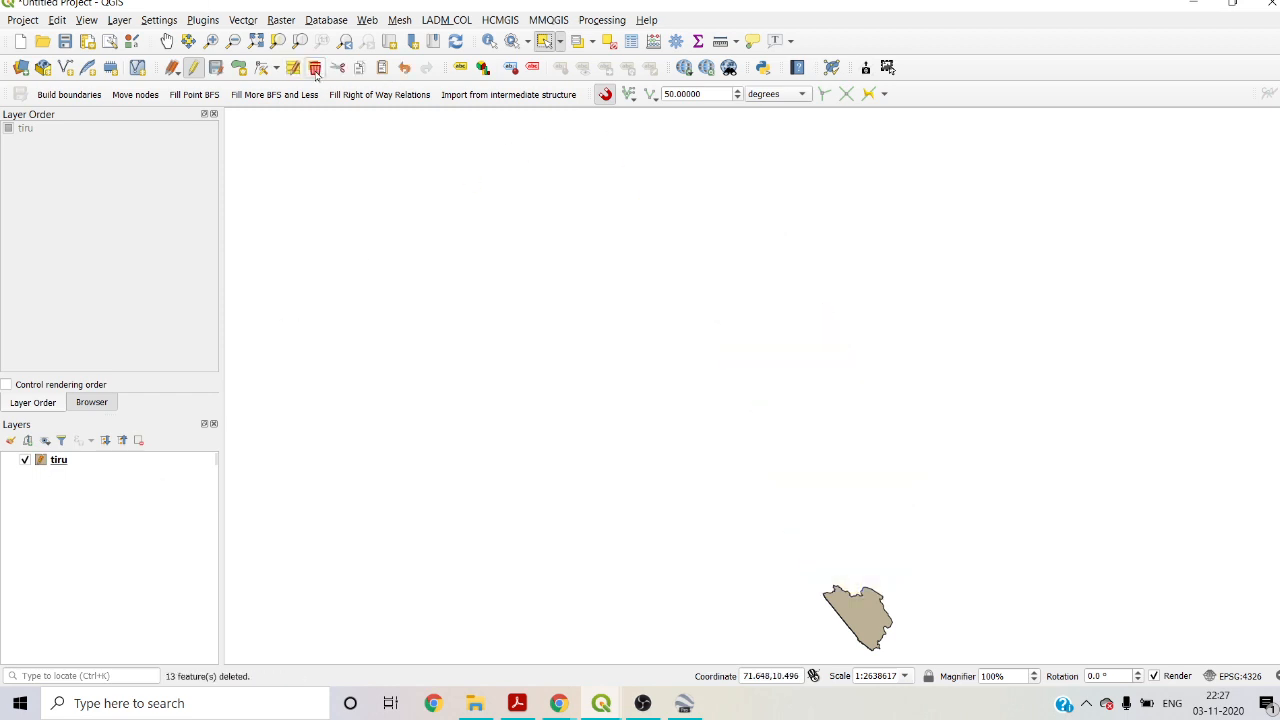
pyautogui.click(215, 68)
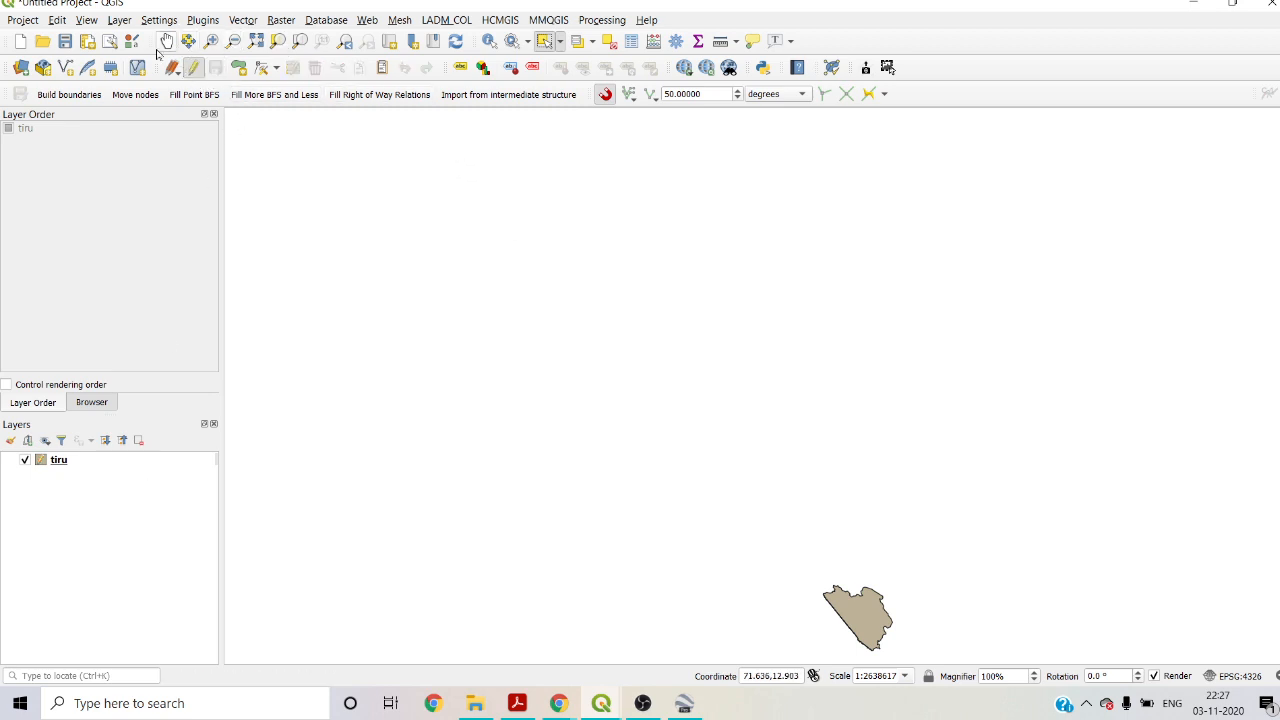
pyautogui.click(256, 41)
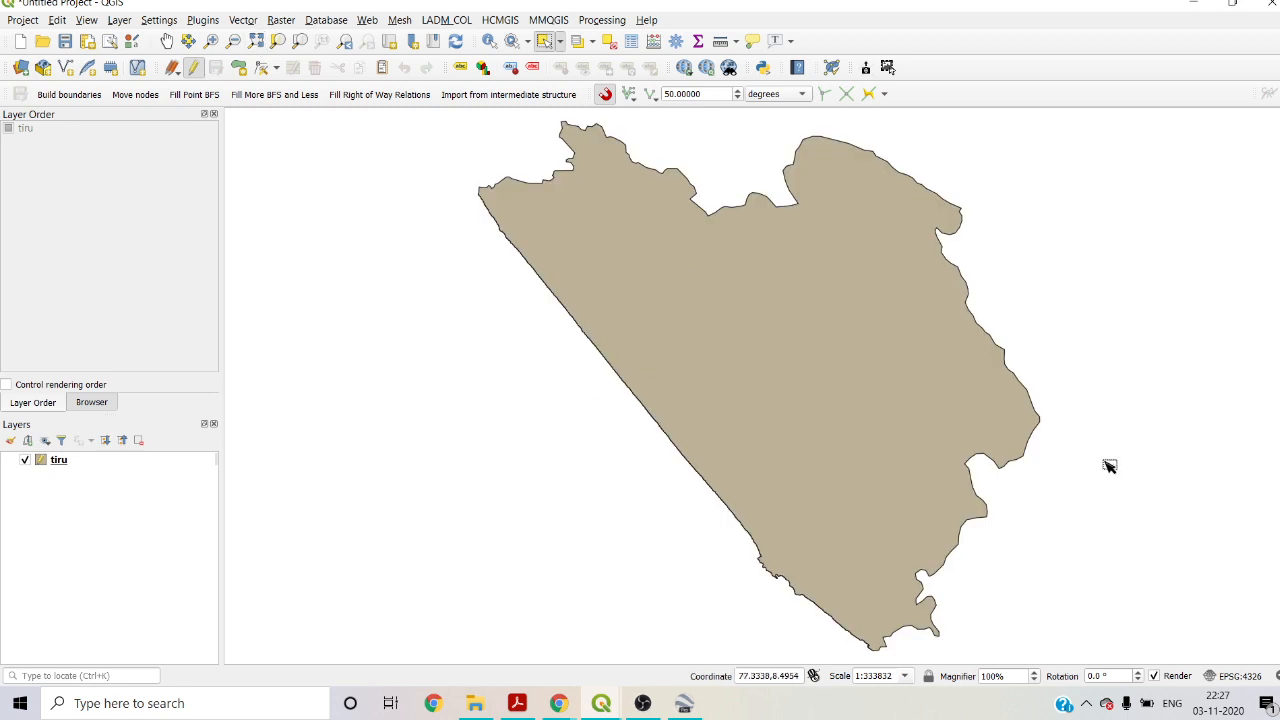
# - Export the tiru layer as a Keyhole Markup Language (KML) file named tiru1 in the data attachment folder
pyautogui.click(80, 466)
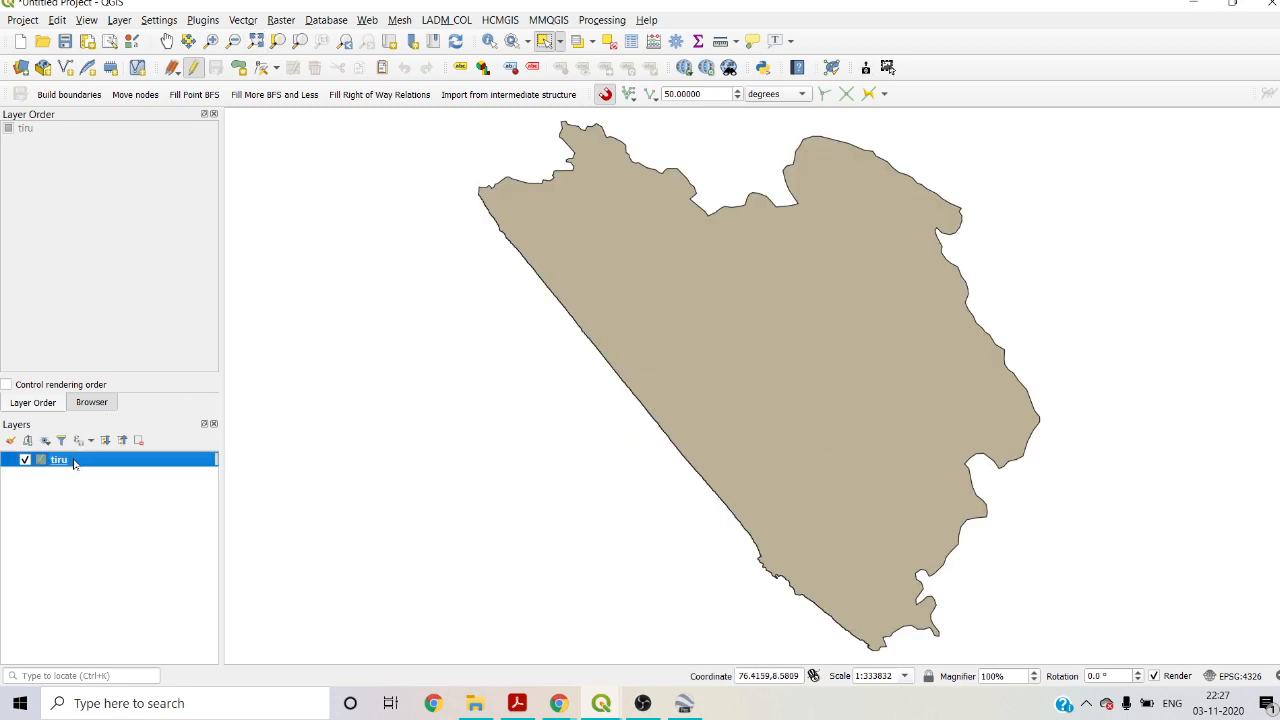
pyautogui.rightClick(66, 462)
pyautogui.moveTo(155, 413)
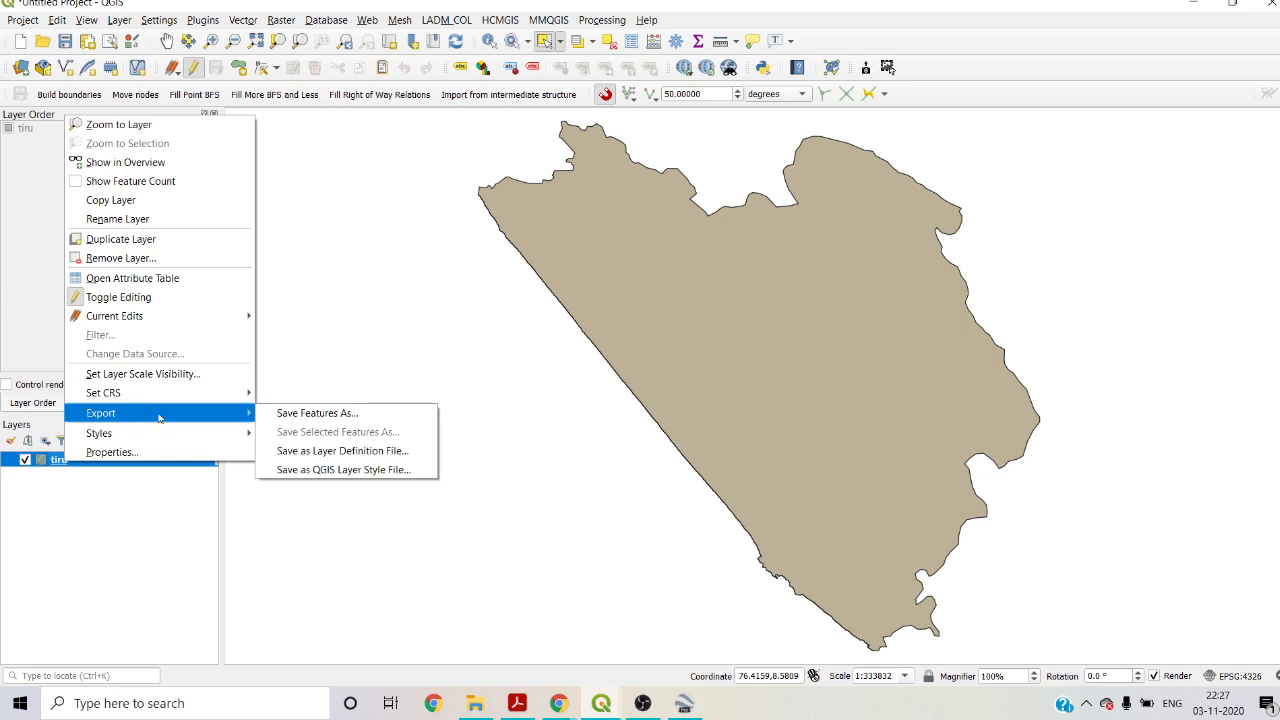
pyautogui.click(325, 412)
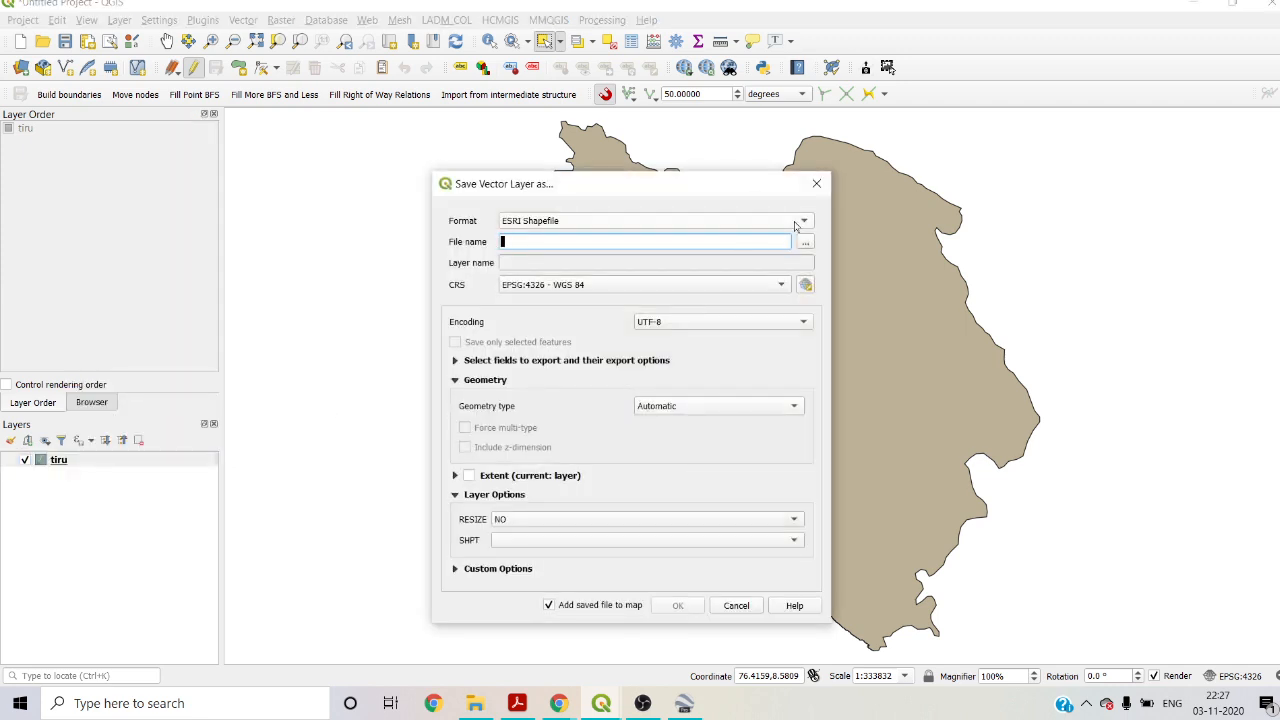
pyautogui.click(795, 221)
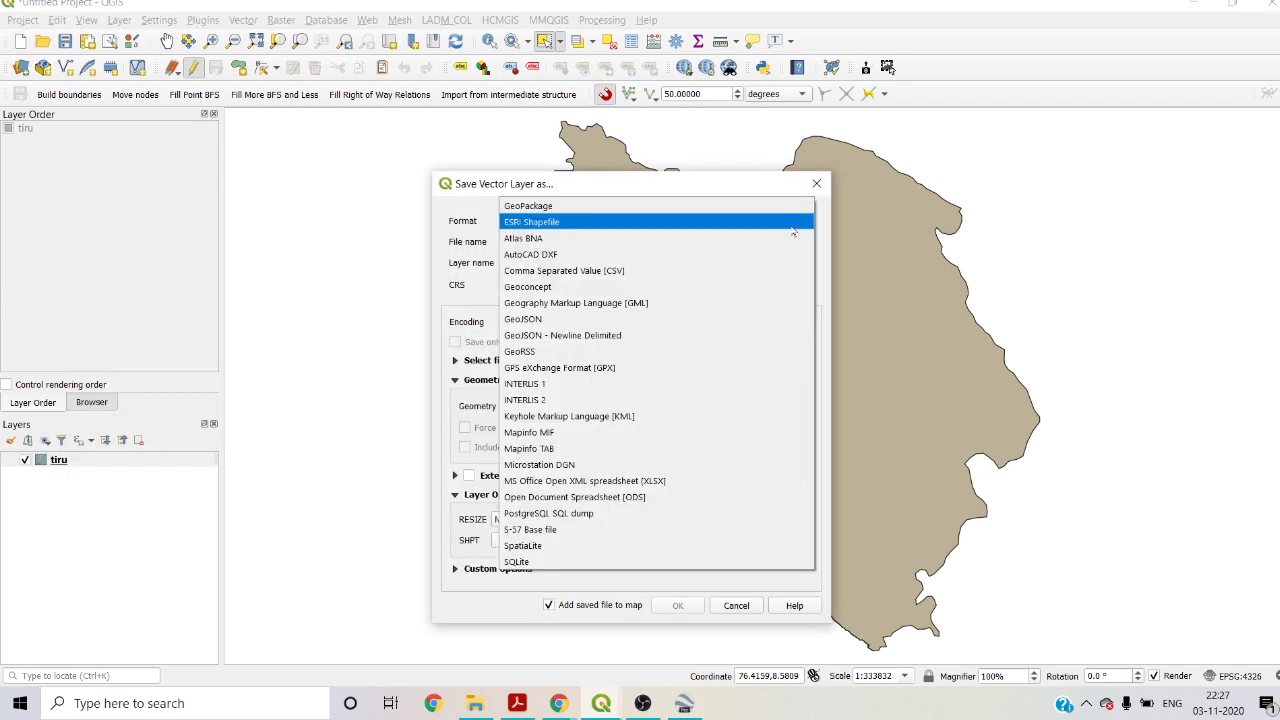
pyautogui.click(592, 418)
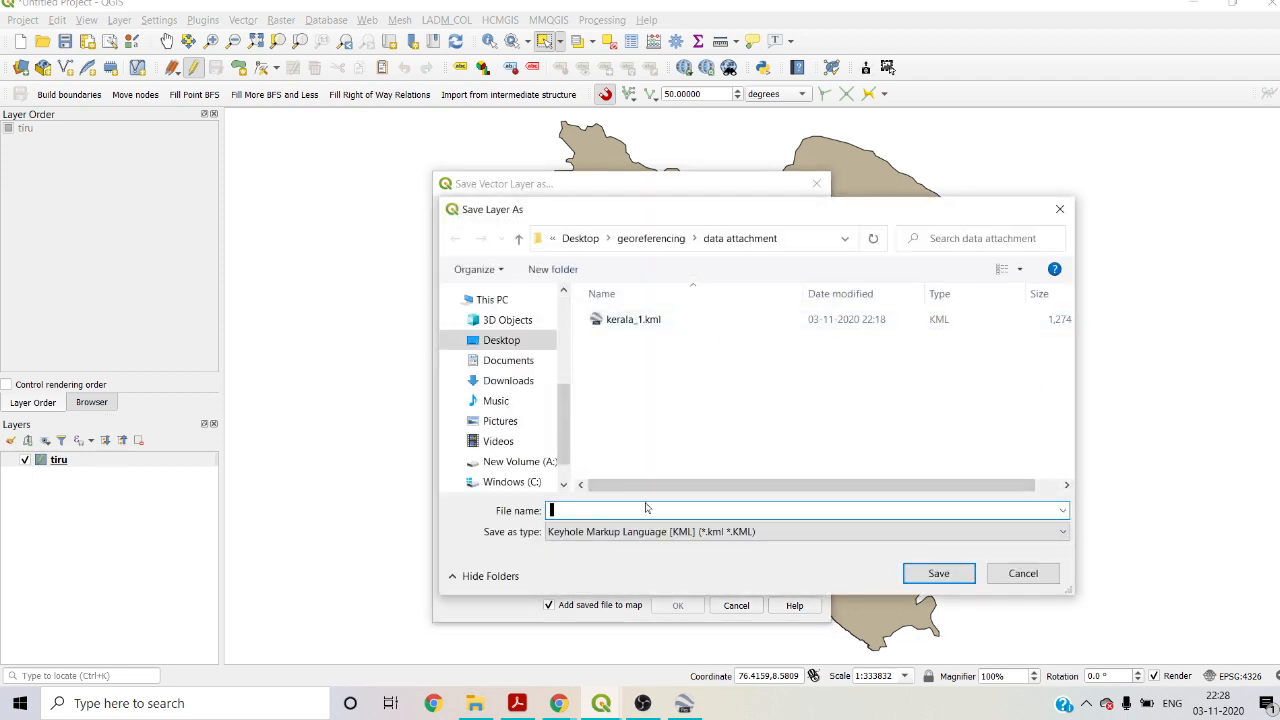
pyautogui.write('tiru')
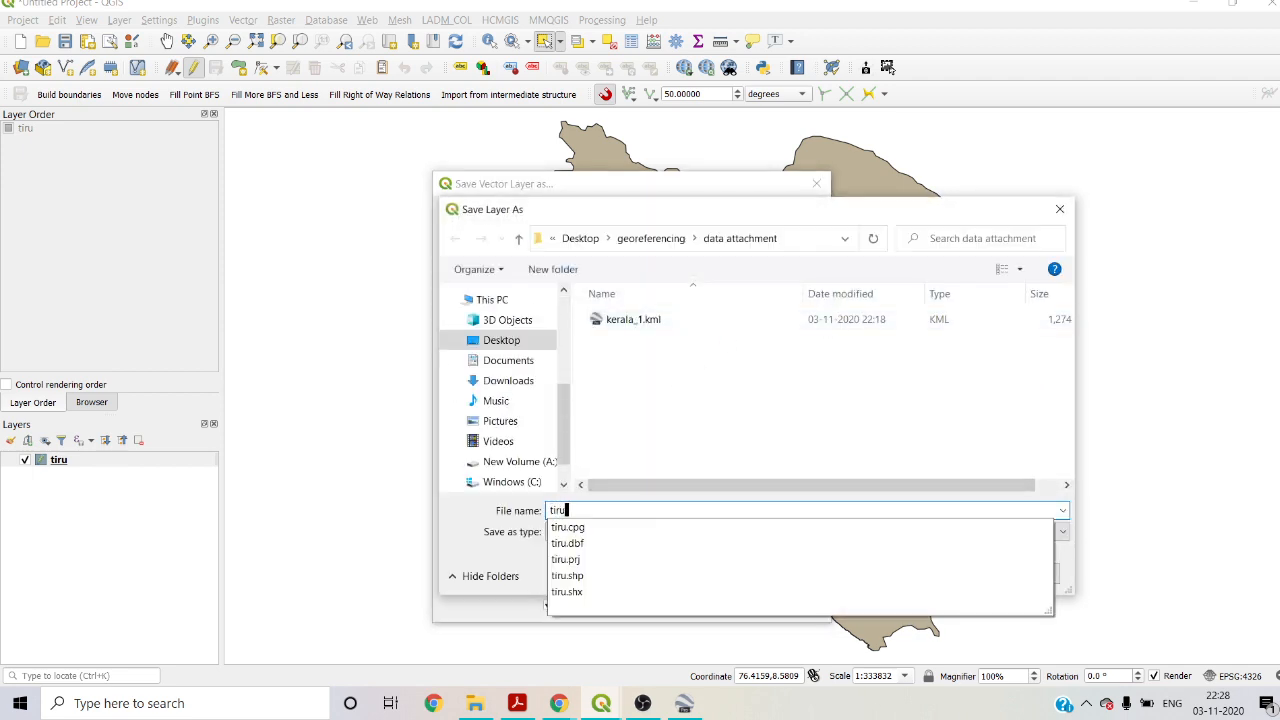
pyautogui.write('1')
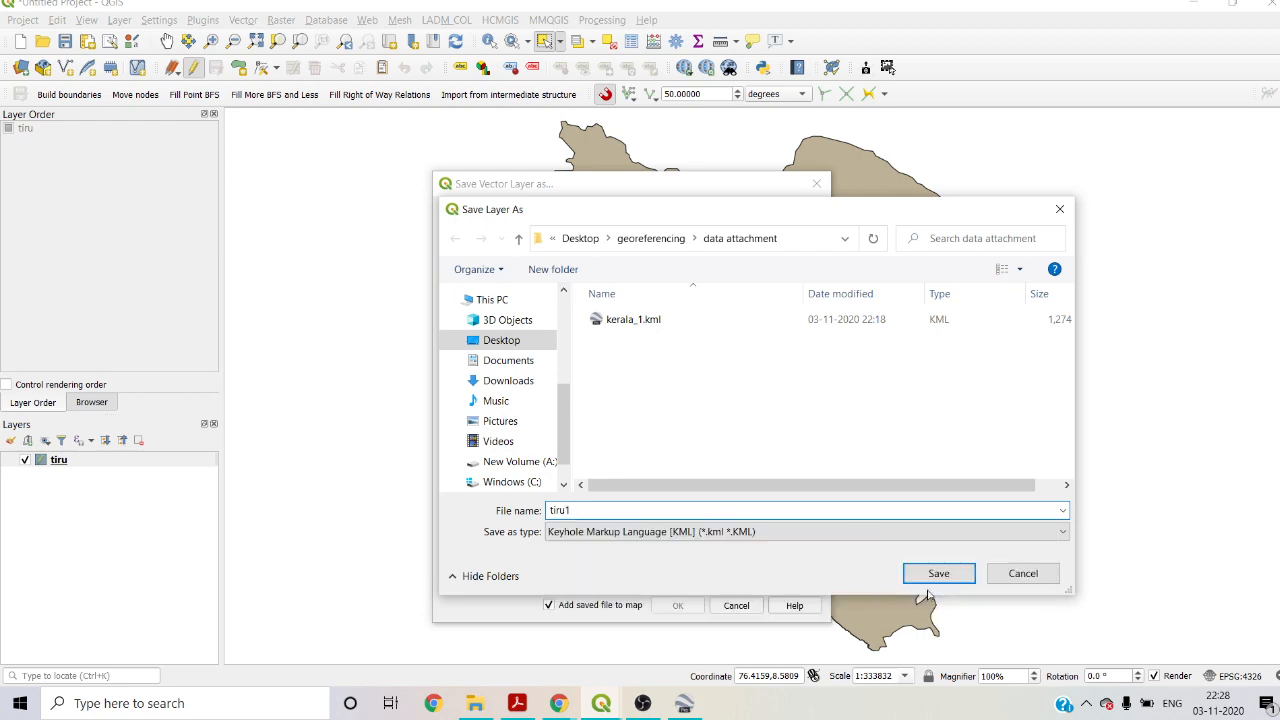
pyautogui.click(930, 577)
pyautogui.click(684, 610)
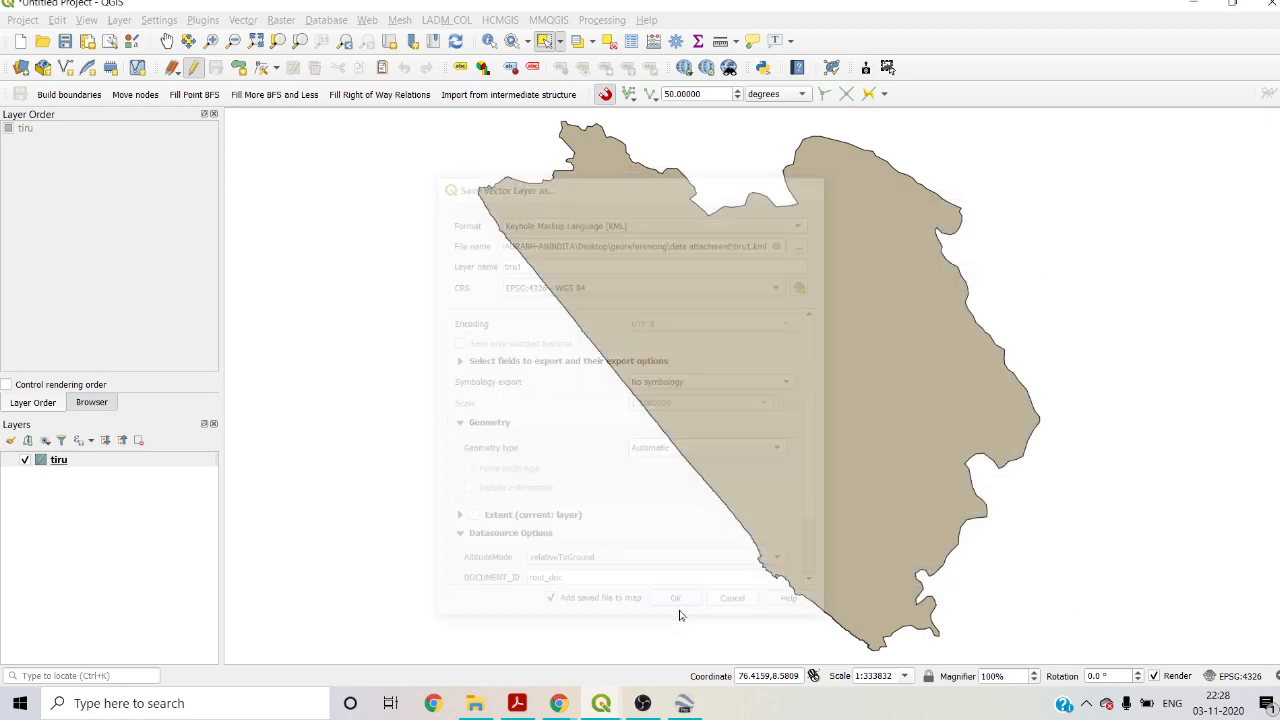
# - Switch to Google Earth Pro and open tiru1.kml from the data attachment folder
pyautogui.click(684, 703)
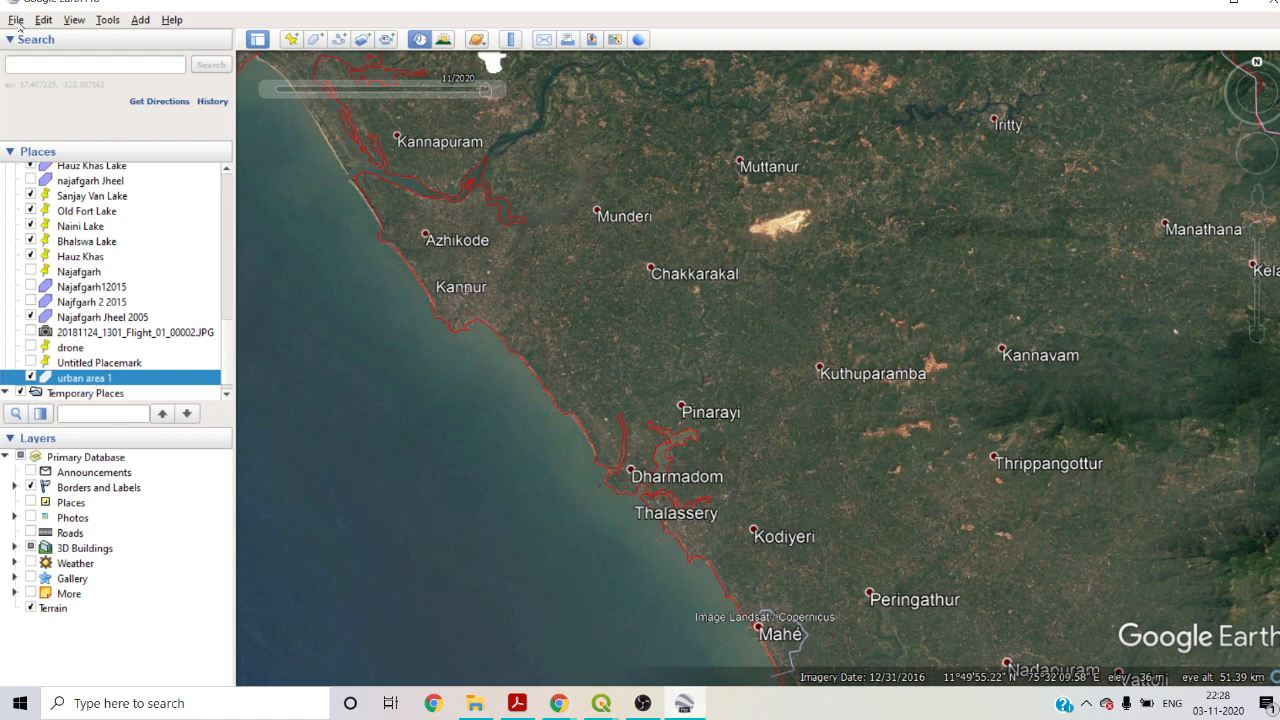
pyautogui.click(16, 20)
pyautogui.click(40, 40)
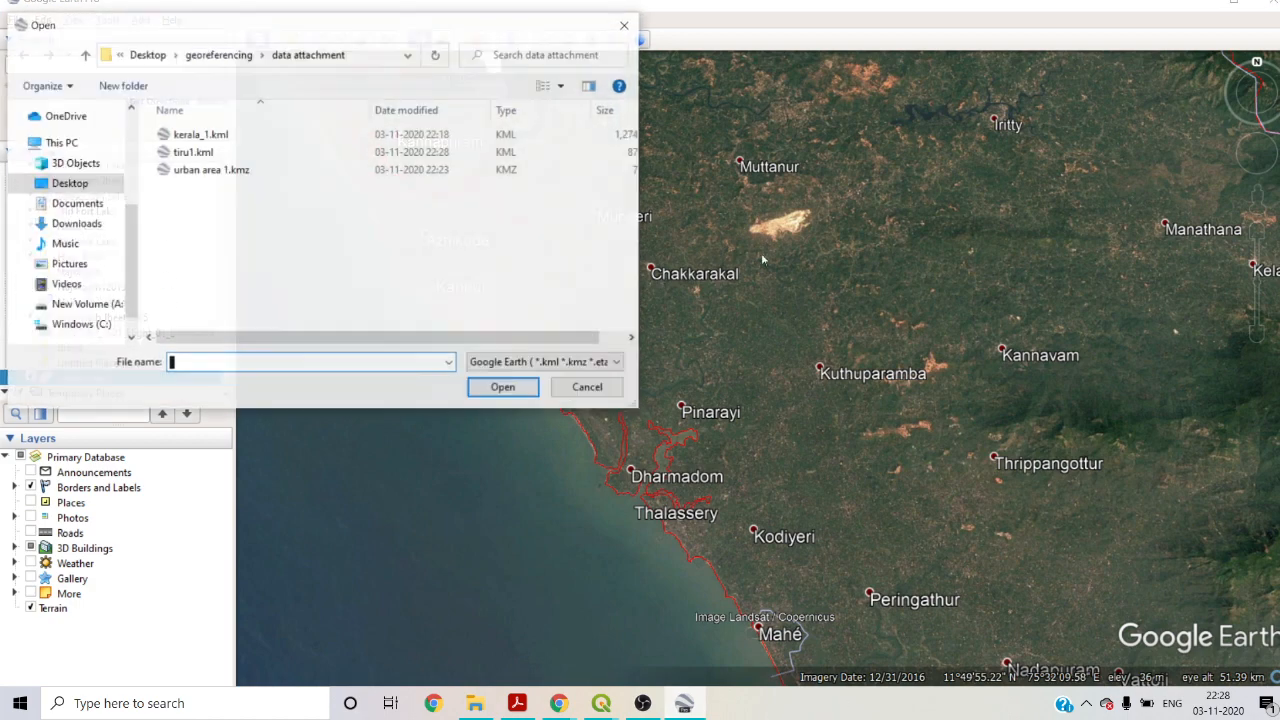
pyautogui.click(193, 152)
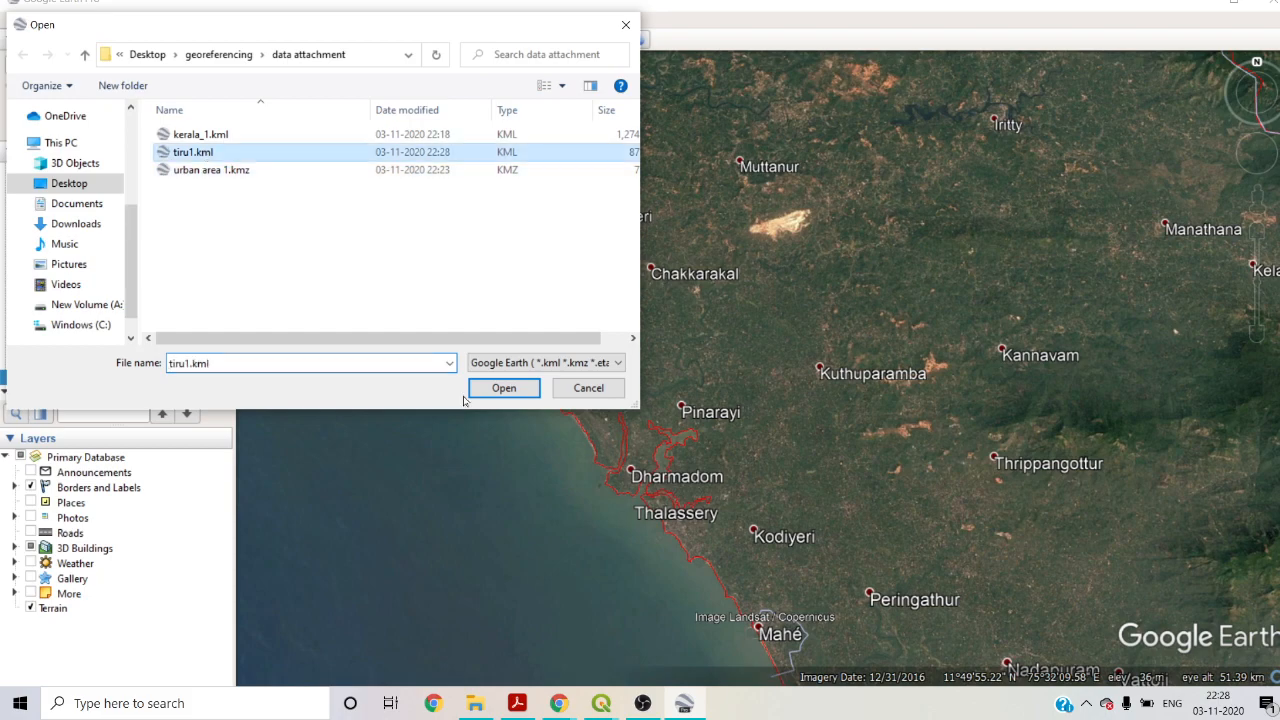
pyautogui.click(500, 388)
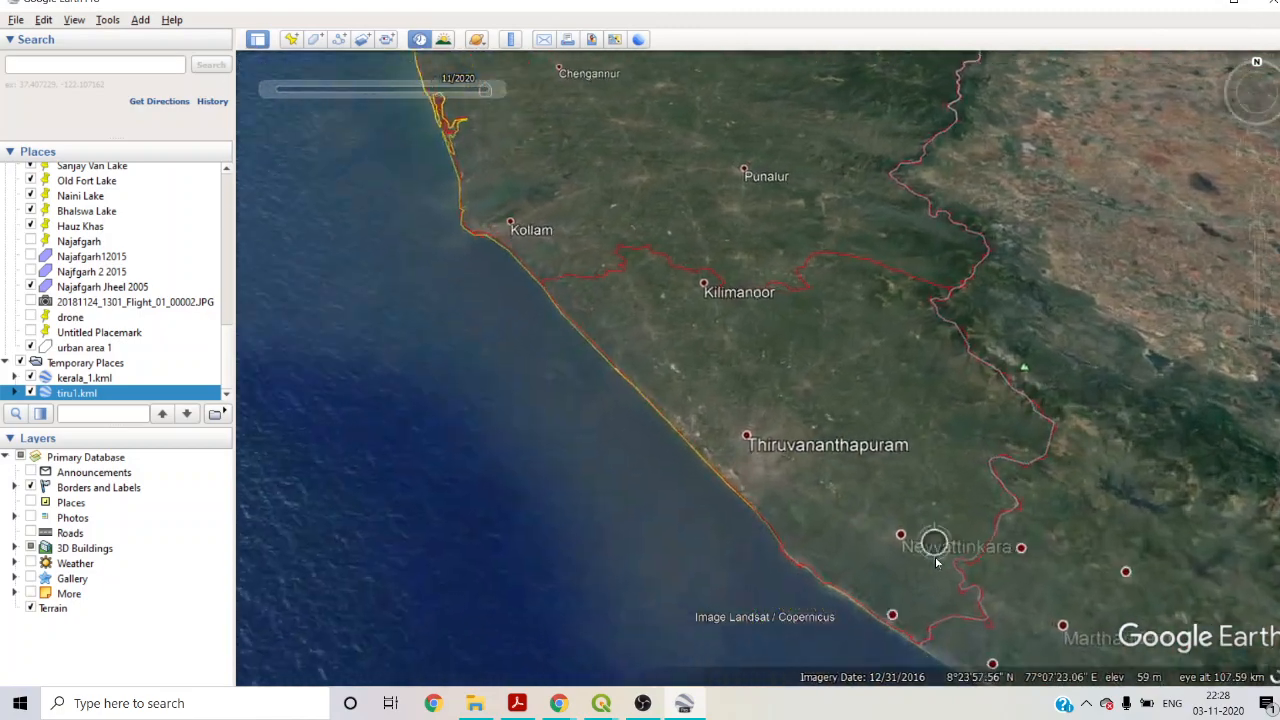
# - Set the historical imagery over the Thiruvananthapuram district to 12/2000
pyautogui.scroll(2, 901, 528)
pyautogui.scroll(-4, 737, 417)
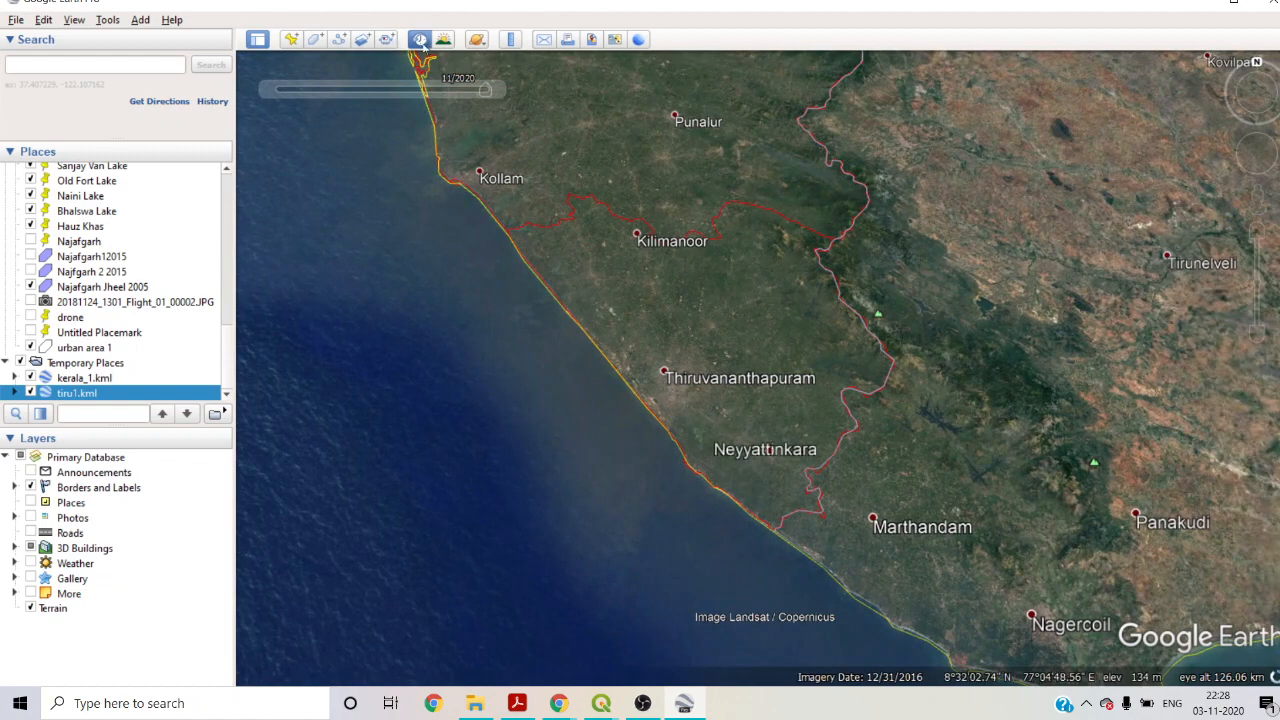
pyautogui.click(420, 42)
pyautogui.click(419, 42)
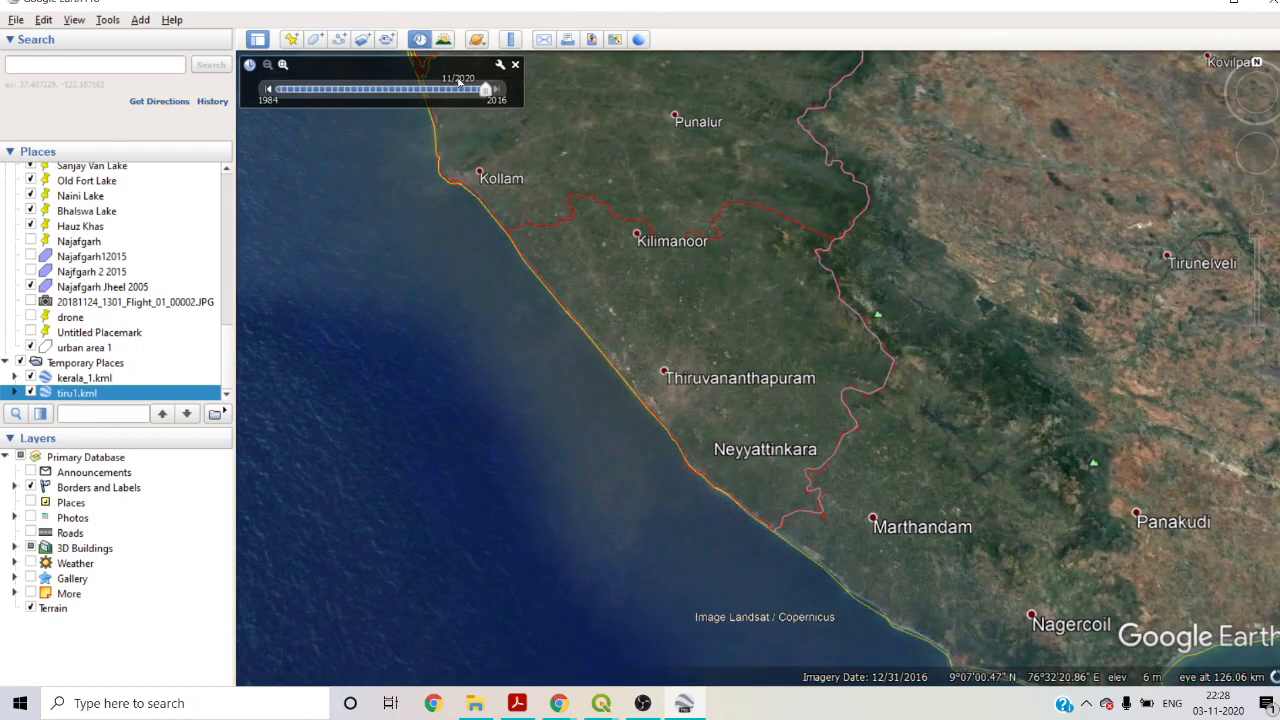
pyautogui.moveTo(480, 95); pyautogui.dragTo(383, 95)
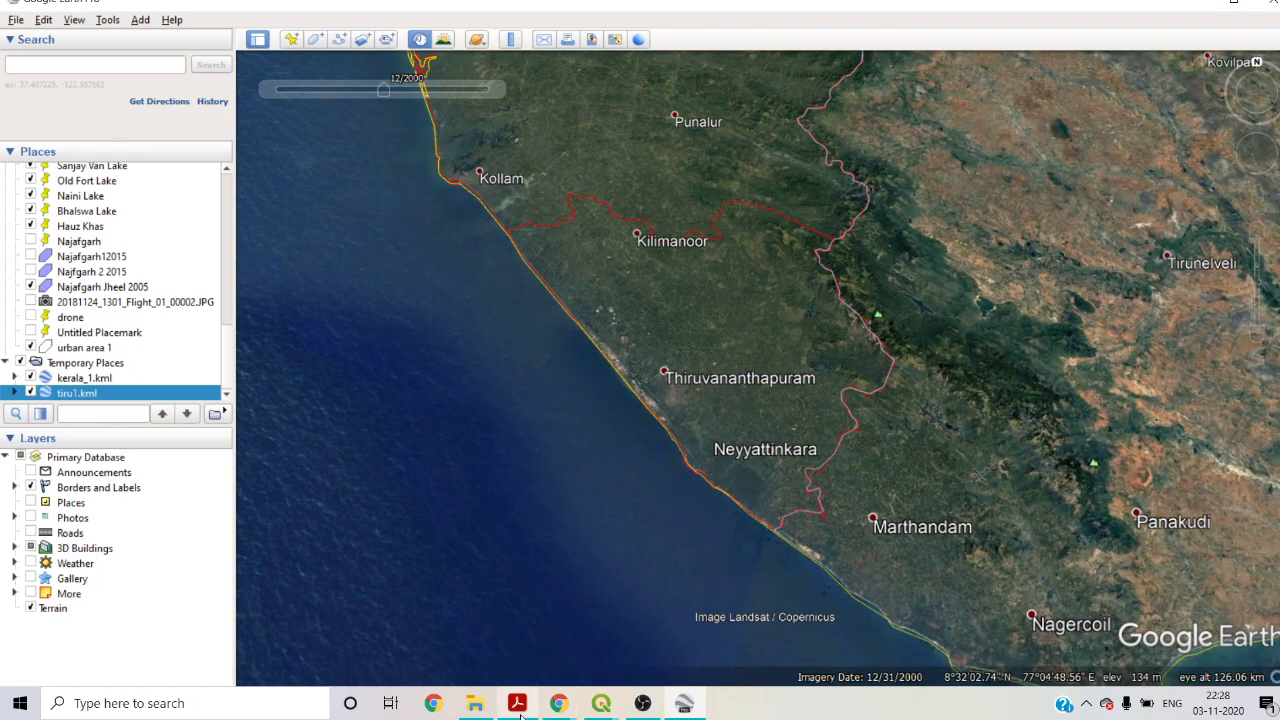
pyautogui.moveTo(488, 710)
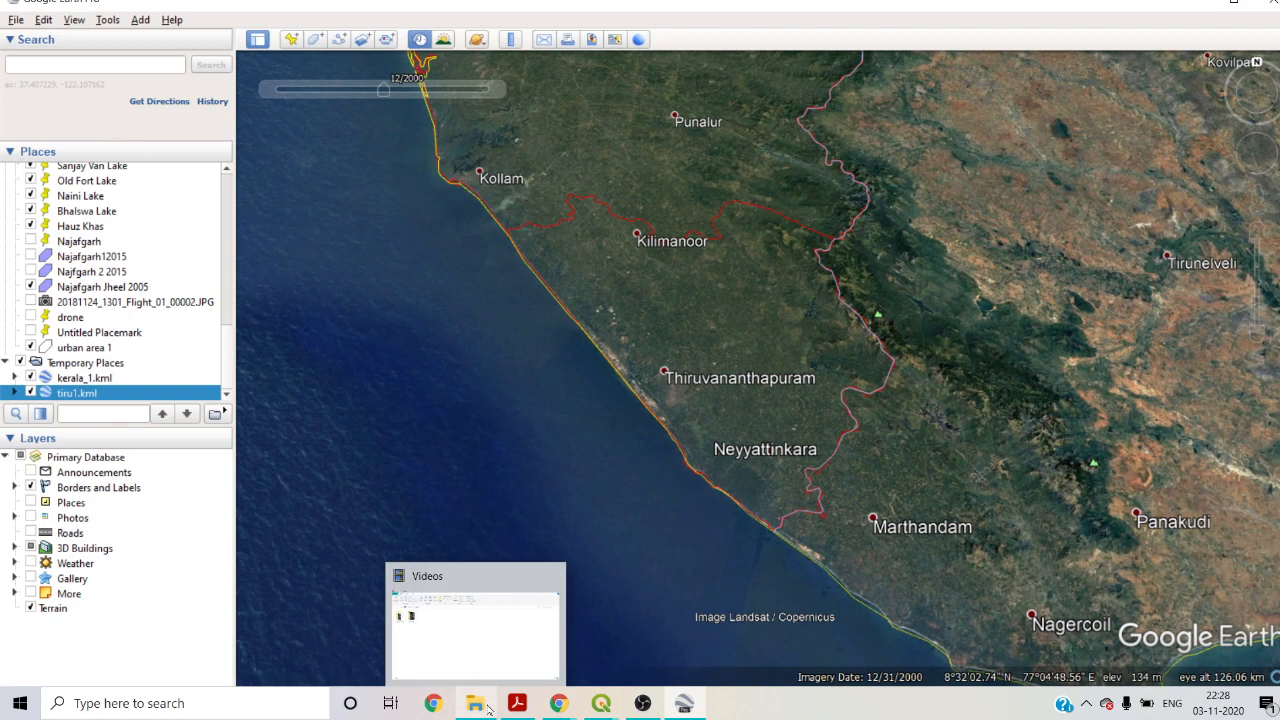
pyautogui.click(20, 703)
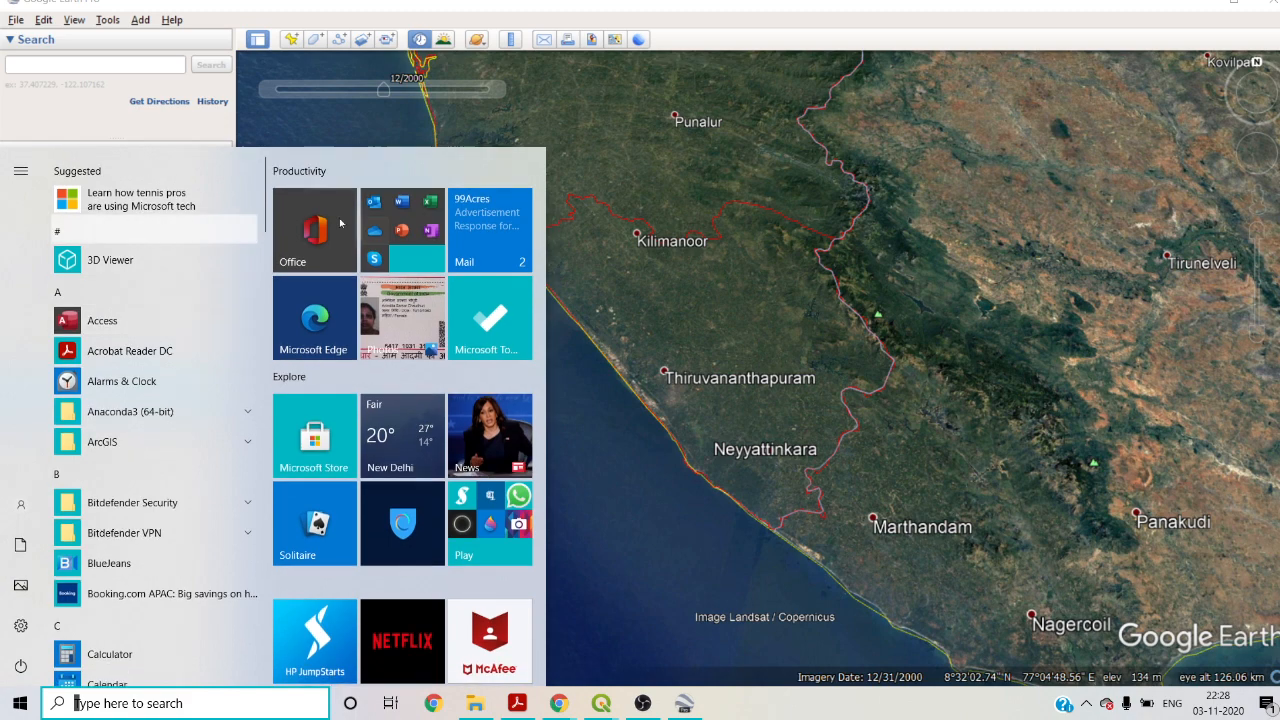
pyautogui.click(402, 230)
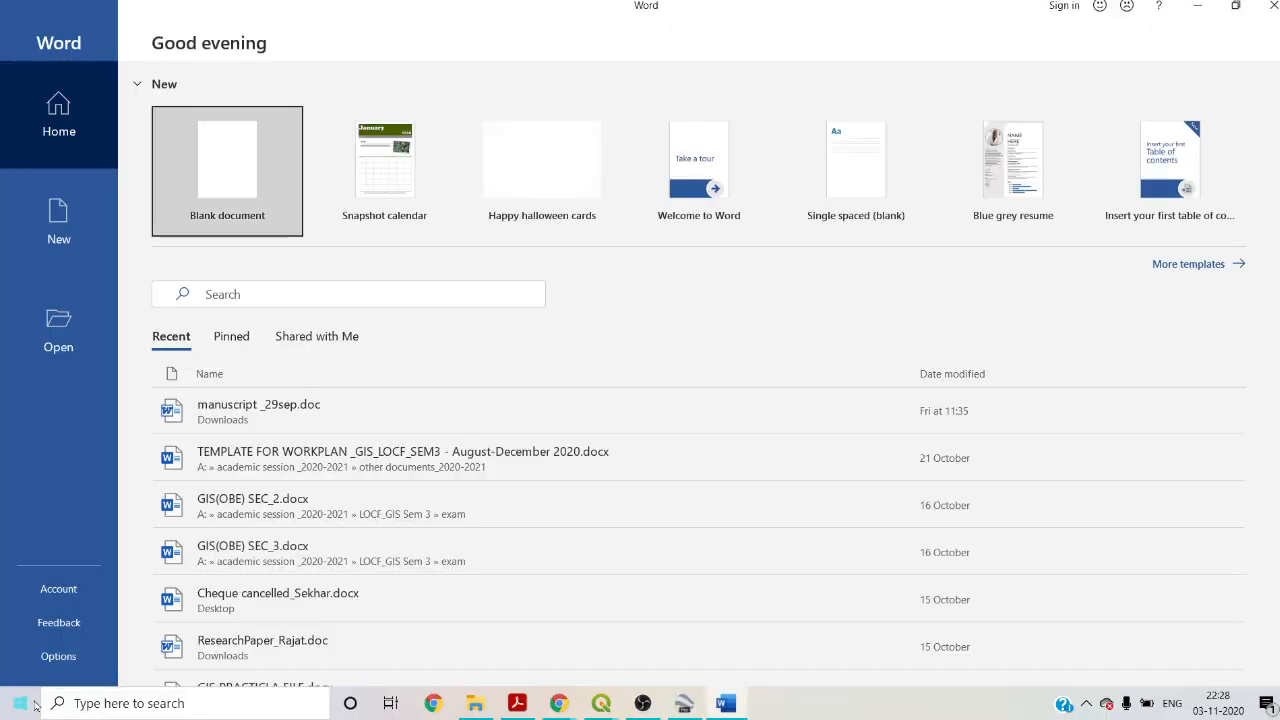
pyautogui.click(1272, 6)
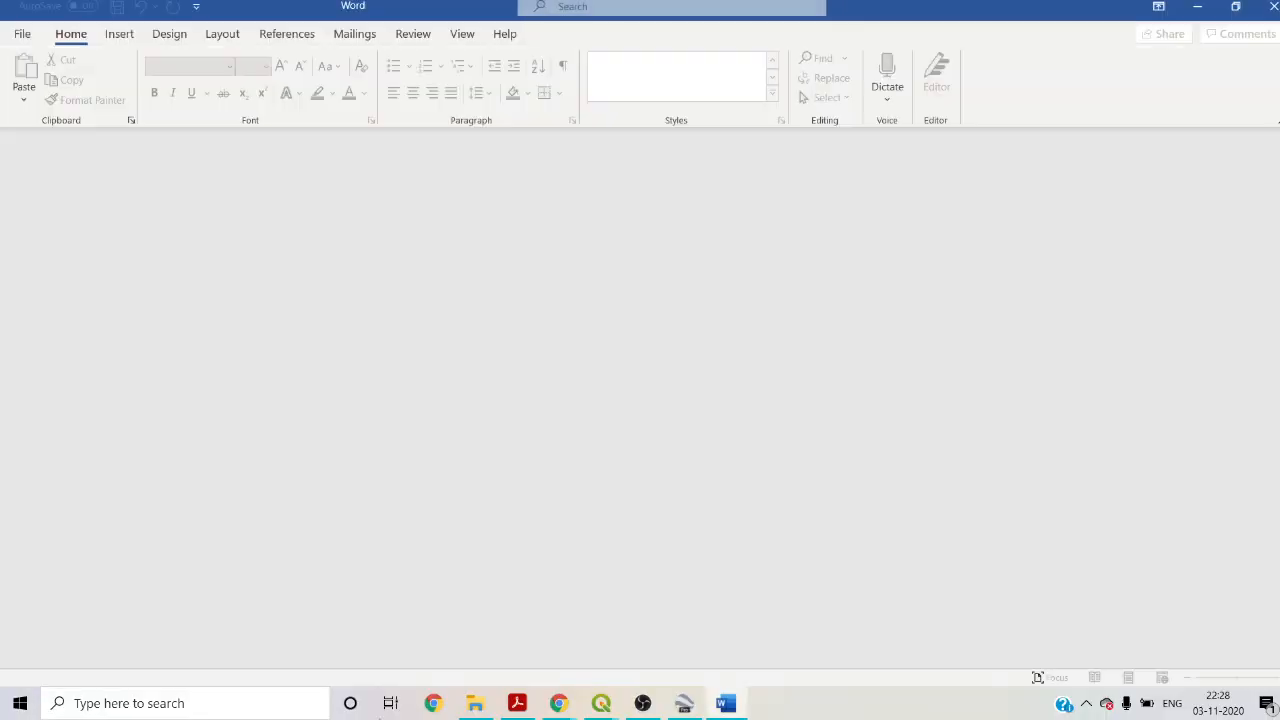
# - Open Excel and create a blank workbook
pyautogui.click(20, 703)
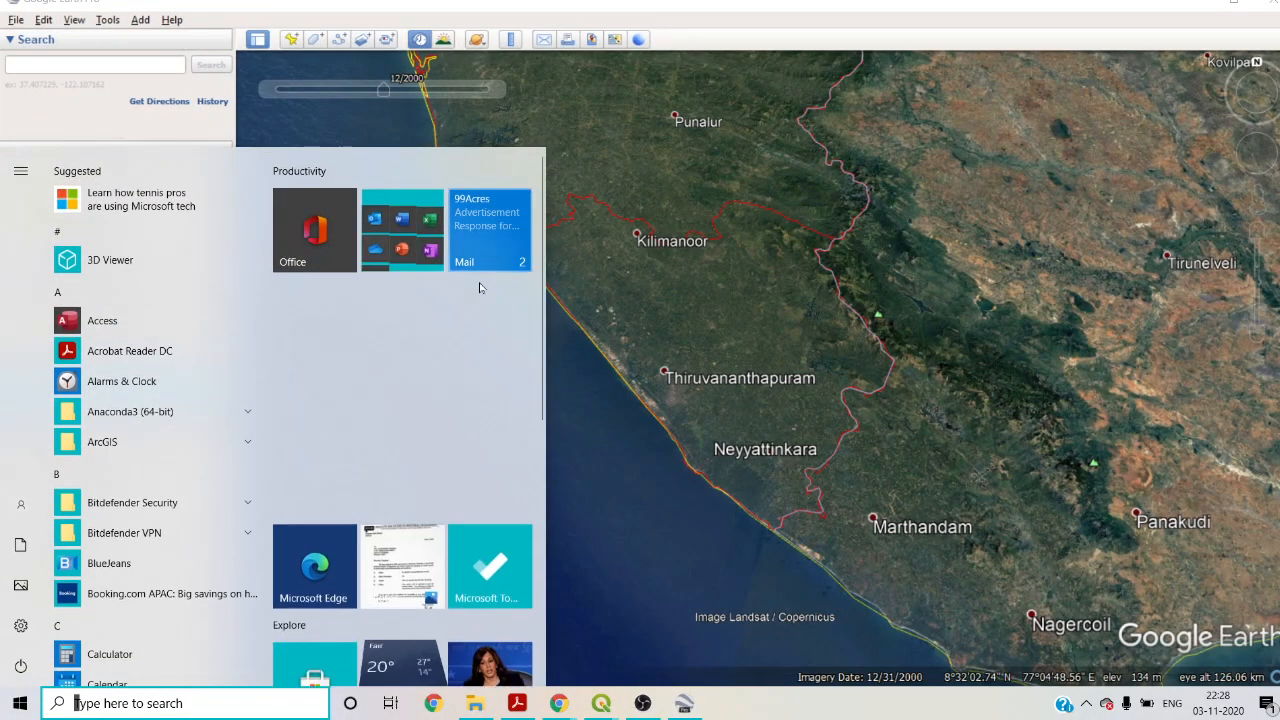
pyautogui.click(488, 345)
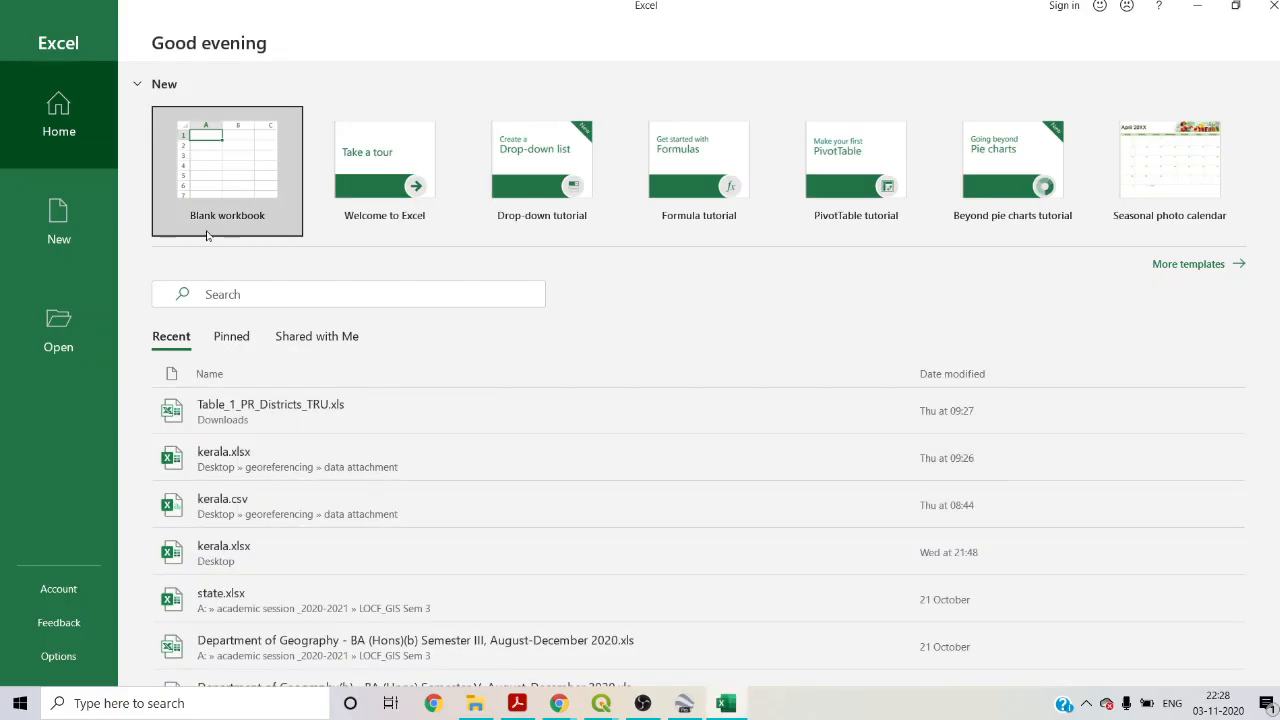
pyautogui.click(205, 225)
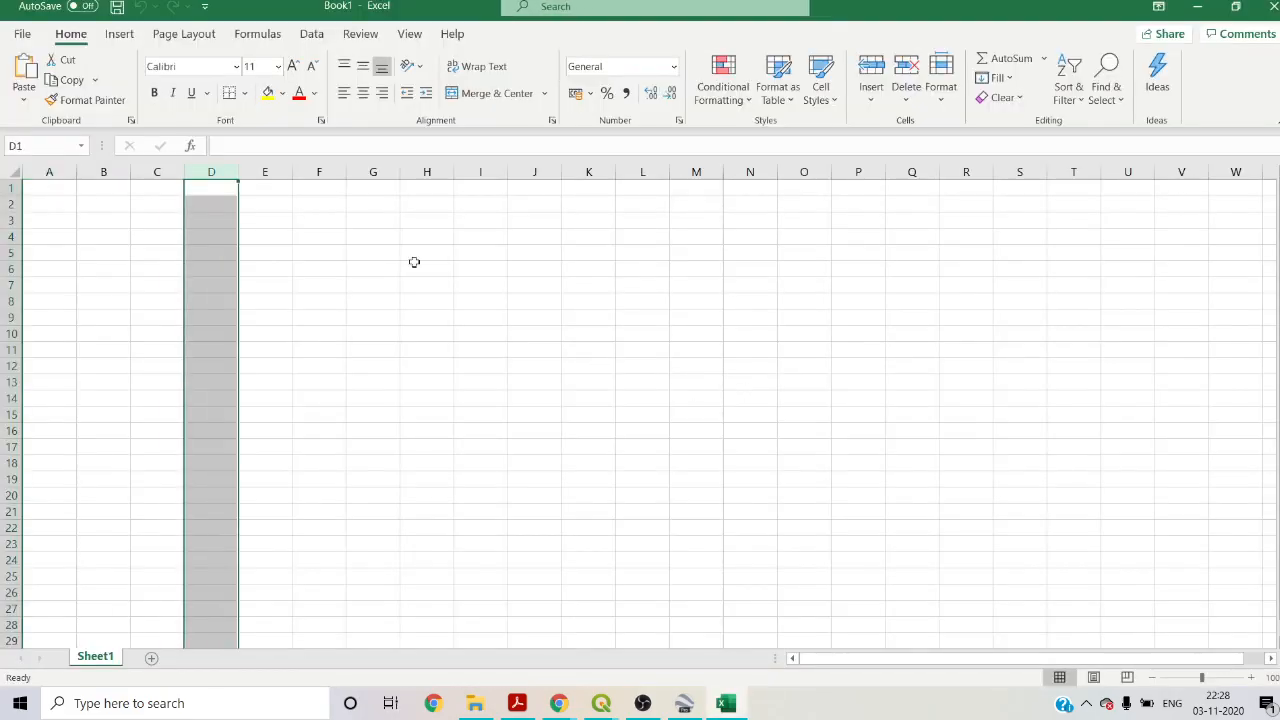
# - Enter the heading "lulc class" in cell B2, with "urban area" in B3 and "vegetation" in B4
pyautogui.click(124, 207)
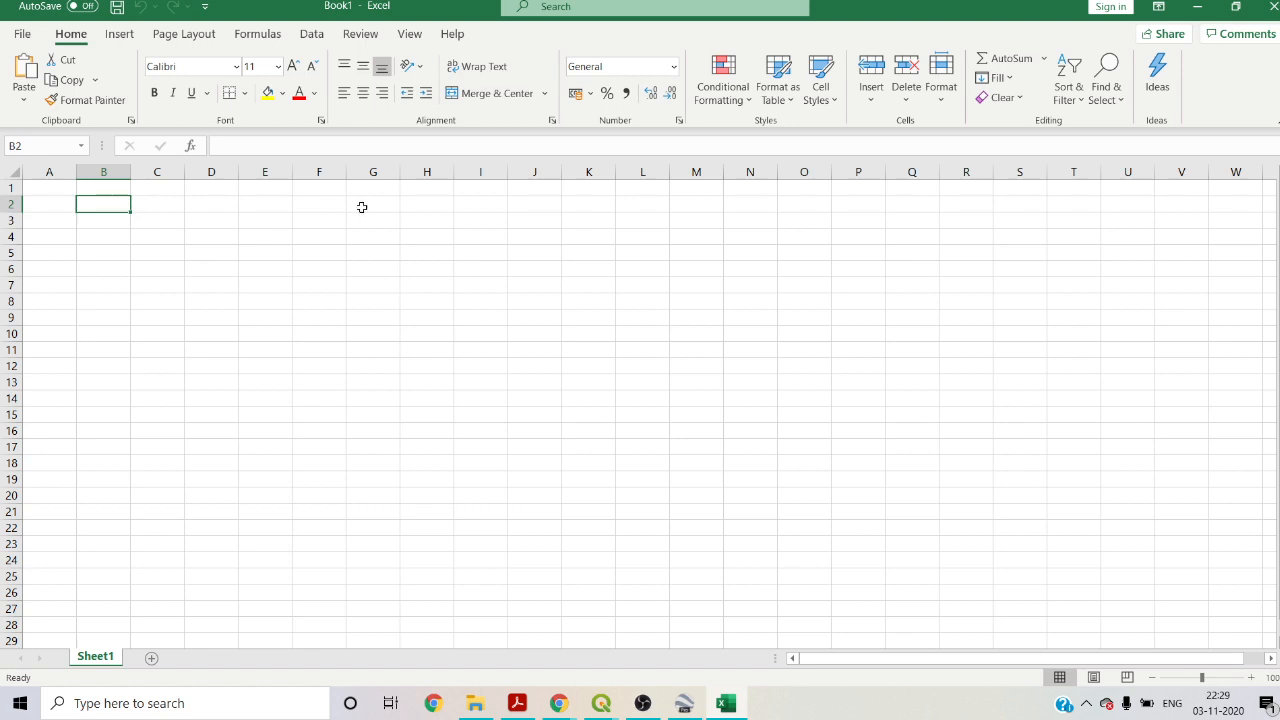
pyautogui.write('lulc class')
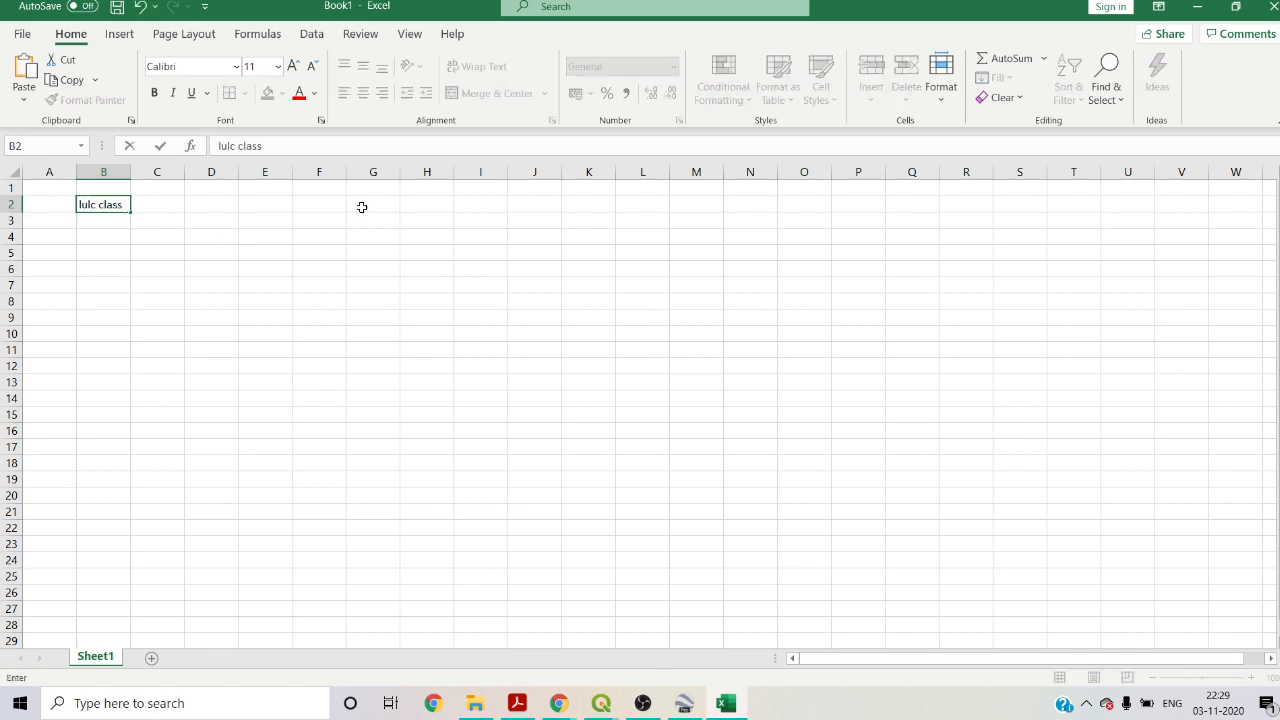
pyautogui.click(101, 224)
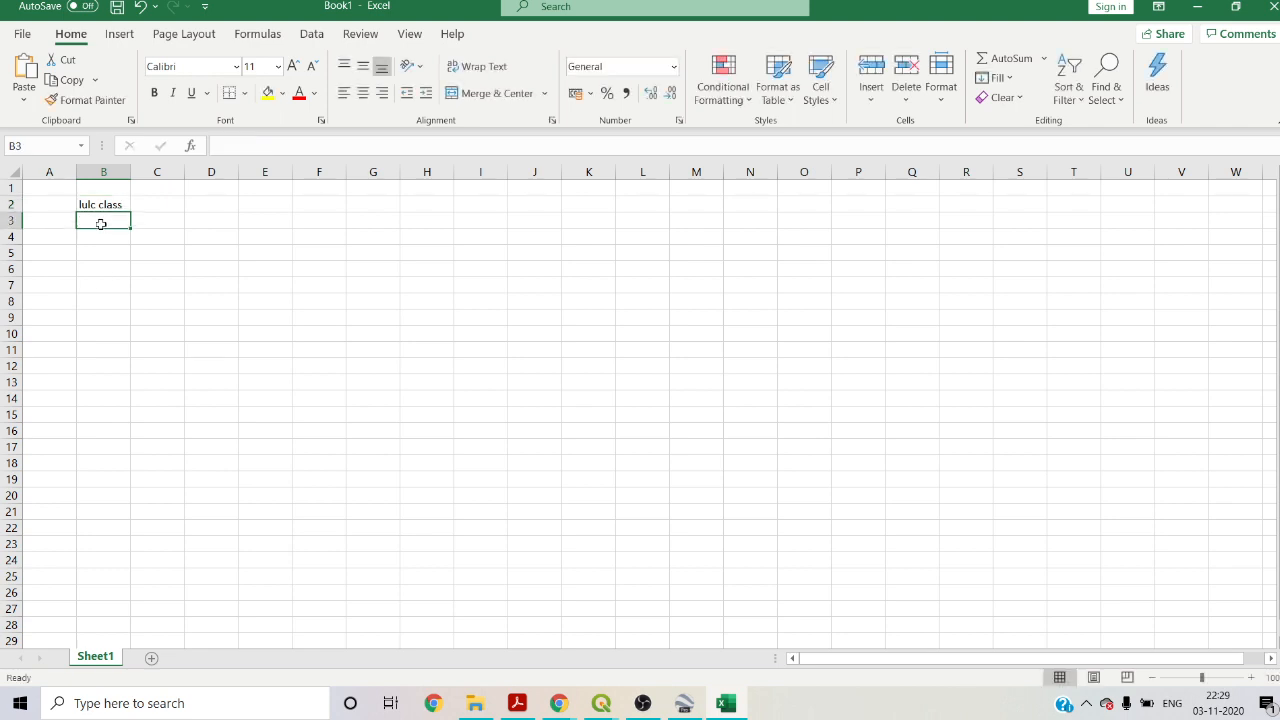
pyautogui.write('7')
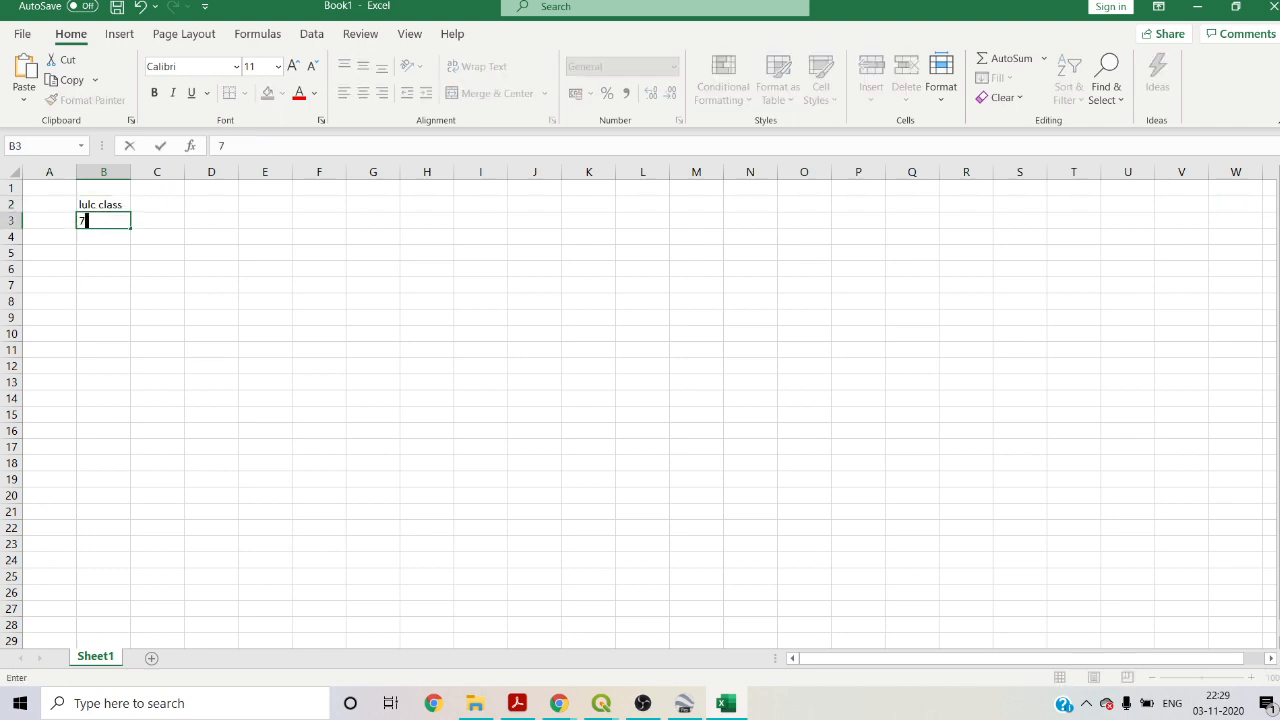
pyautogui.write('rban area')
pyautogui.press('Return')
pyautogui.write('vegetatio')
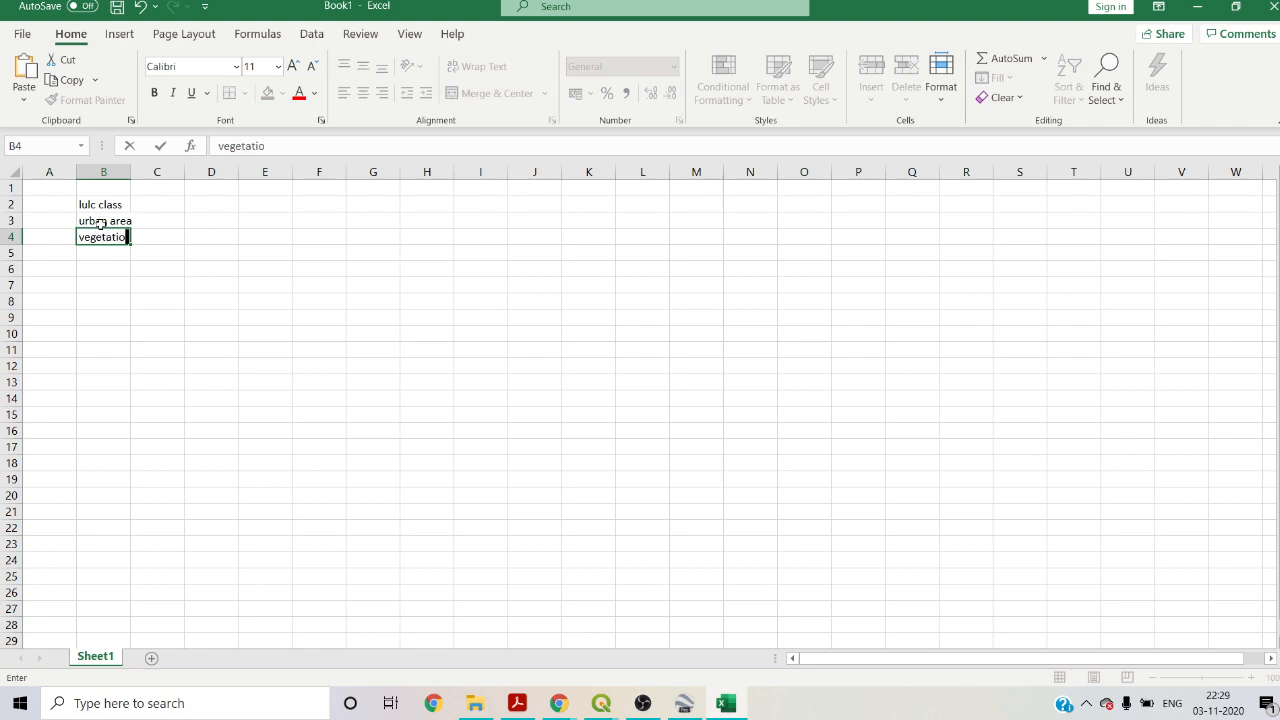
pyautogui.write('n')
pyautogui.press('Return')
# - Add the classes "open and bare surface" in B5 and "water body" in B6
pyautogui.write('o')
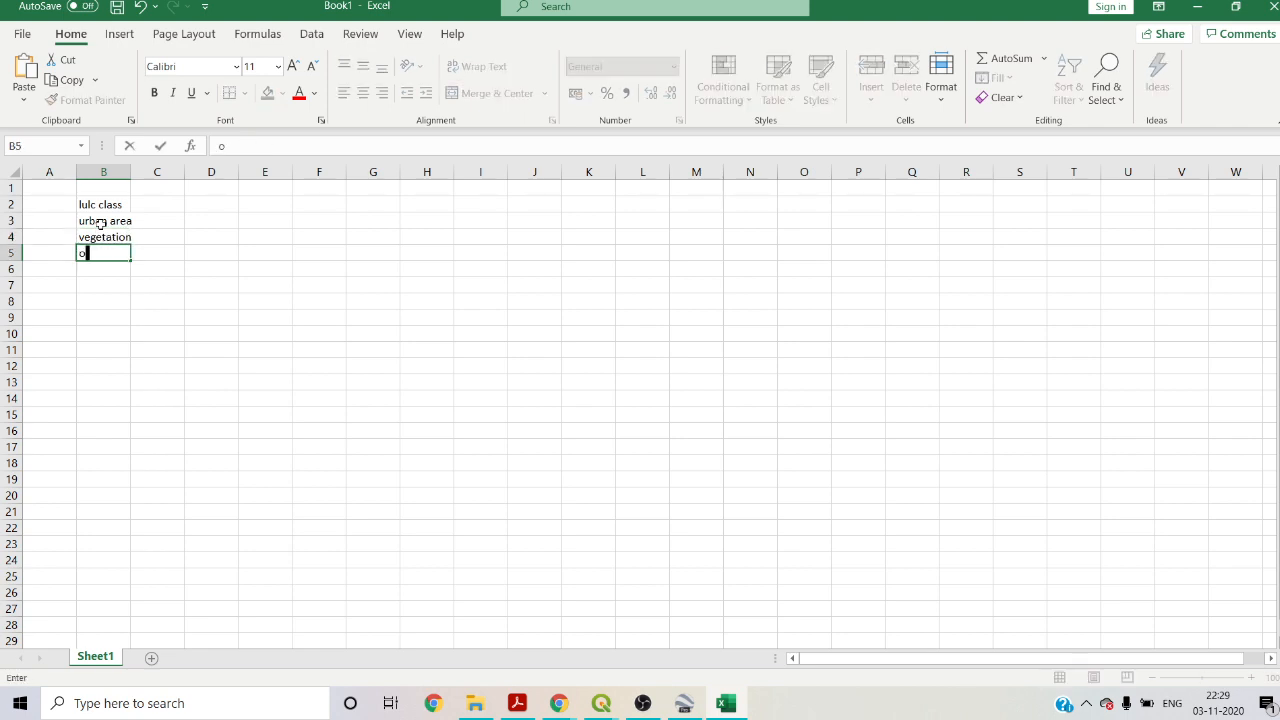
pyautogui.write('pen and bare')
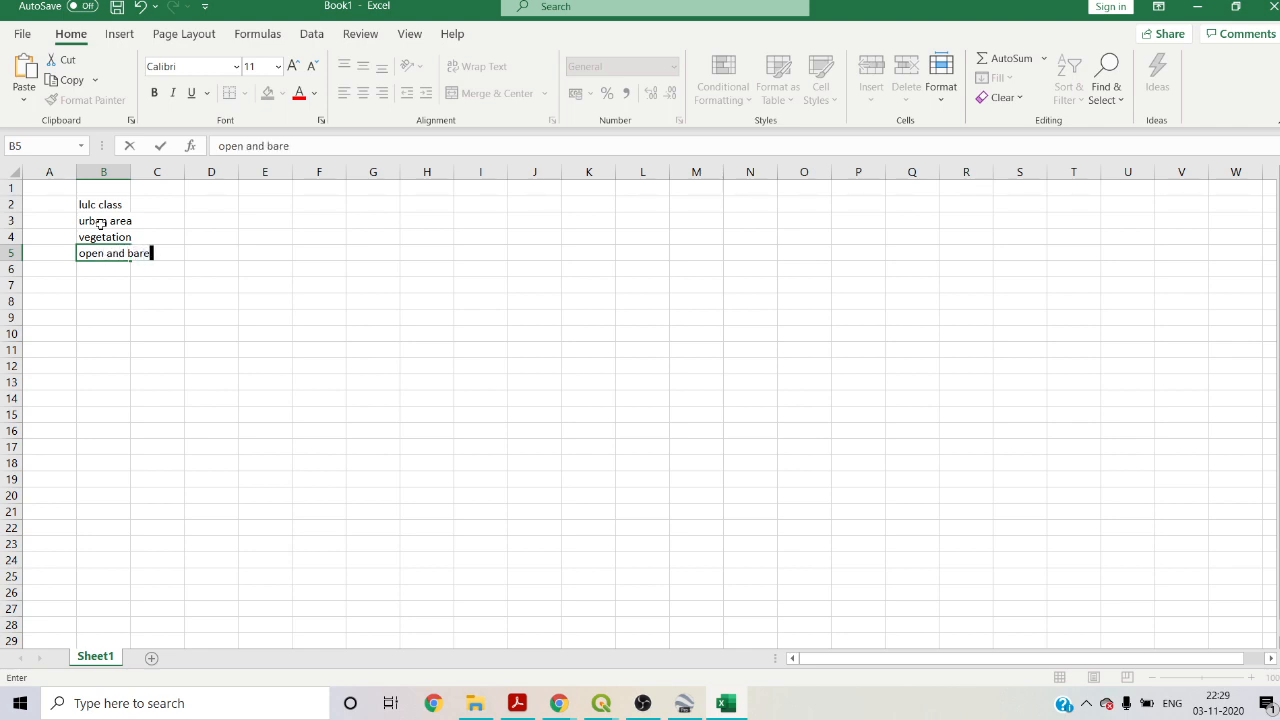
pyautogui.write(' surface')
pyautogui.press('Return')
pyautogui.write('w')
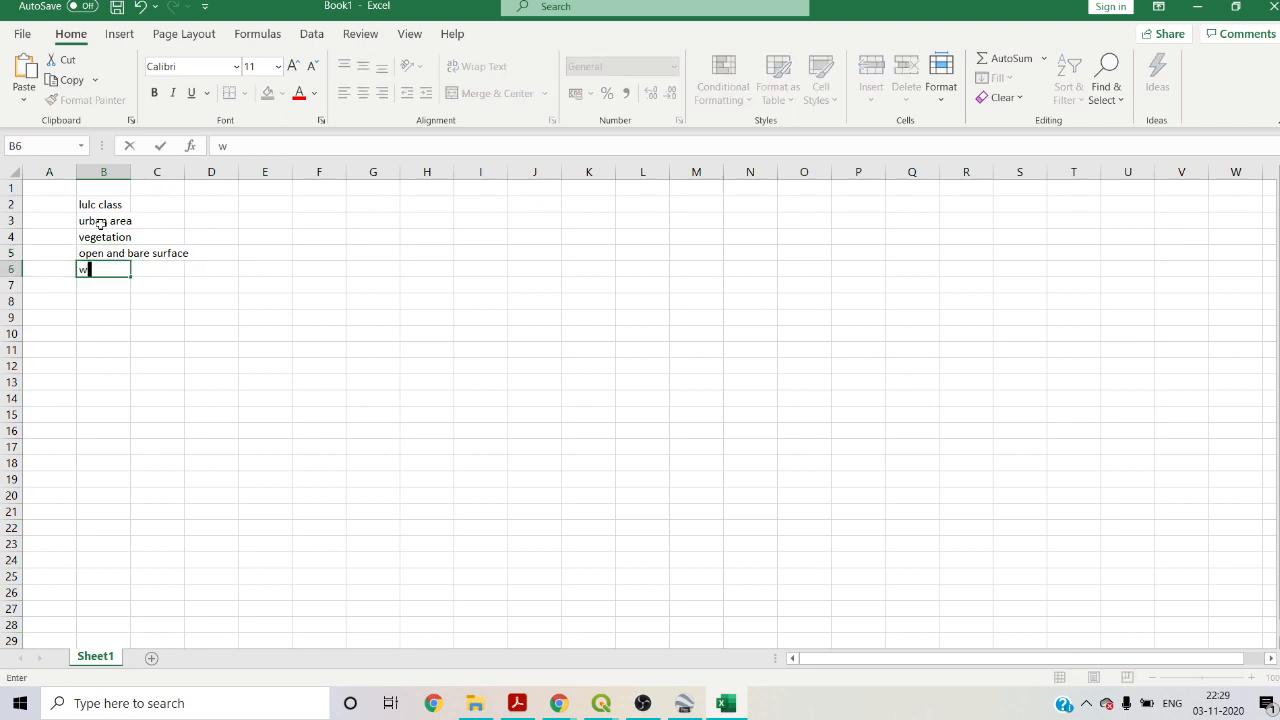
pyautogui.write('ater body')
pyautogui.press('Return')
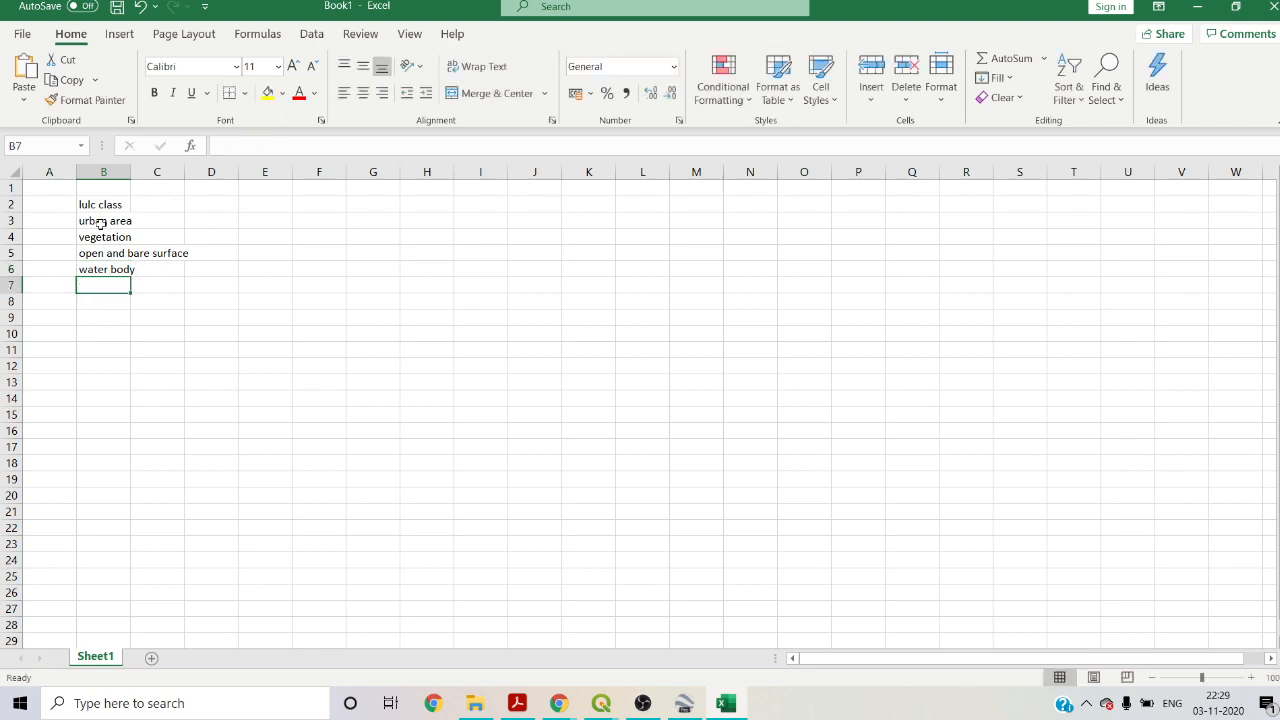
# - Add the class "agriculture" in B7 and widen columns B to D equally so the class names fit
pyautogui.write('agricul')
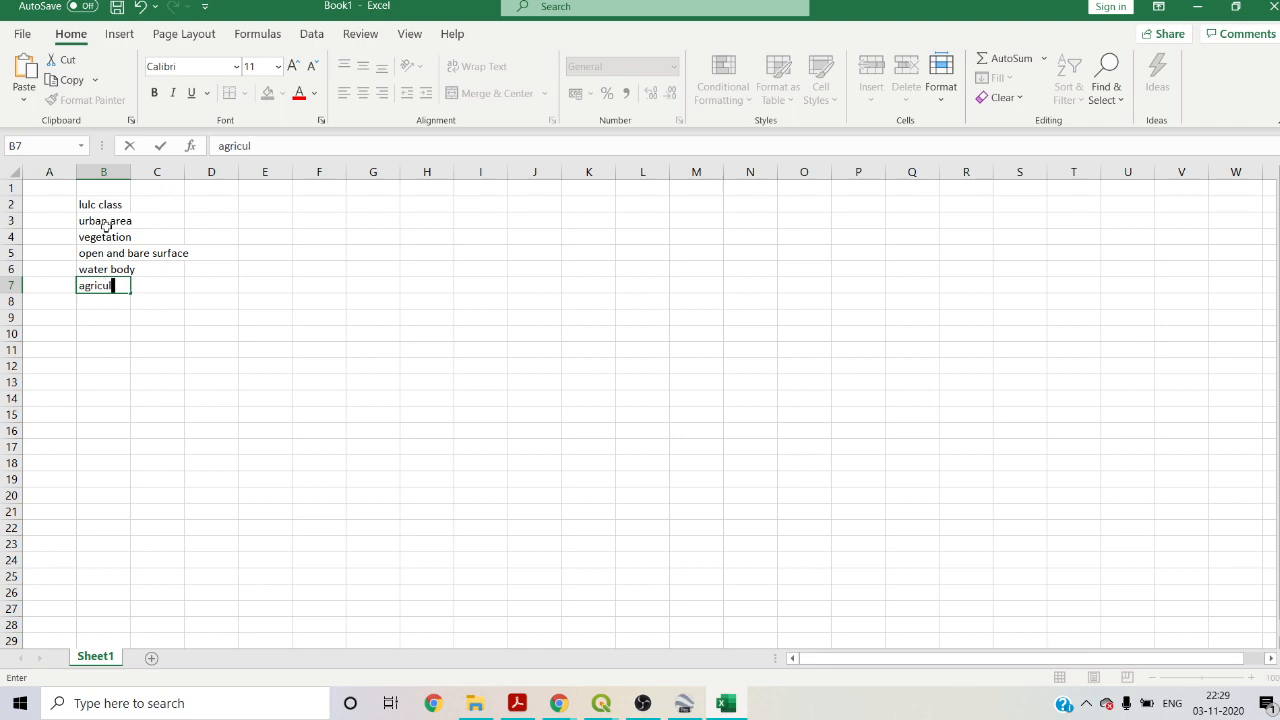
pyautogui.write('turew')
pyautogui.press('BackSpace')
pyautogui.moveTo(123, 173); pyautogui.dragTo(211, 174)
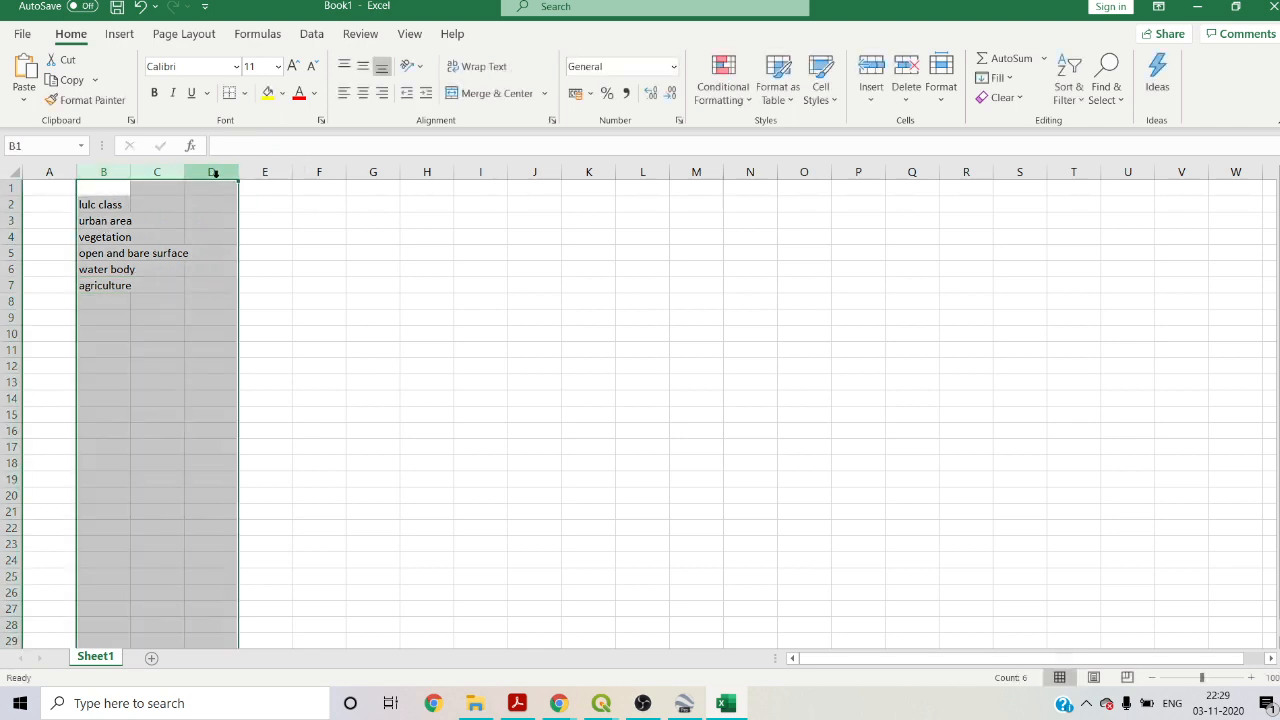
pyautogui.moveTo(130, 172); pyautogui.dragTo(202, 172)
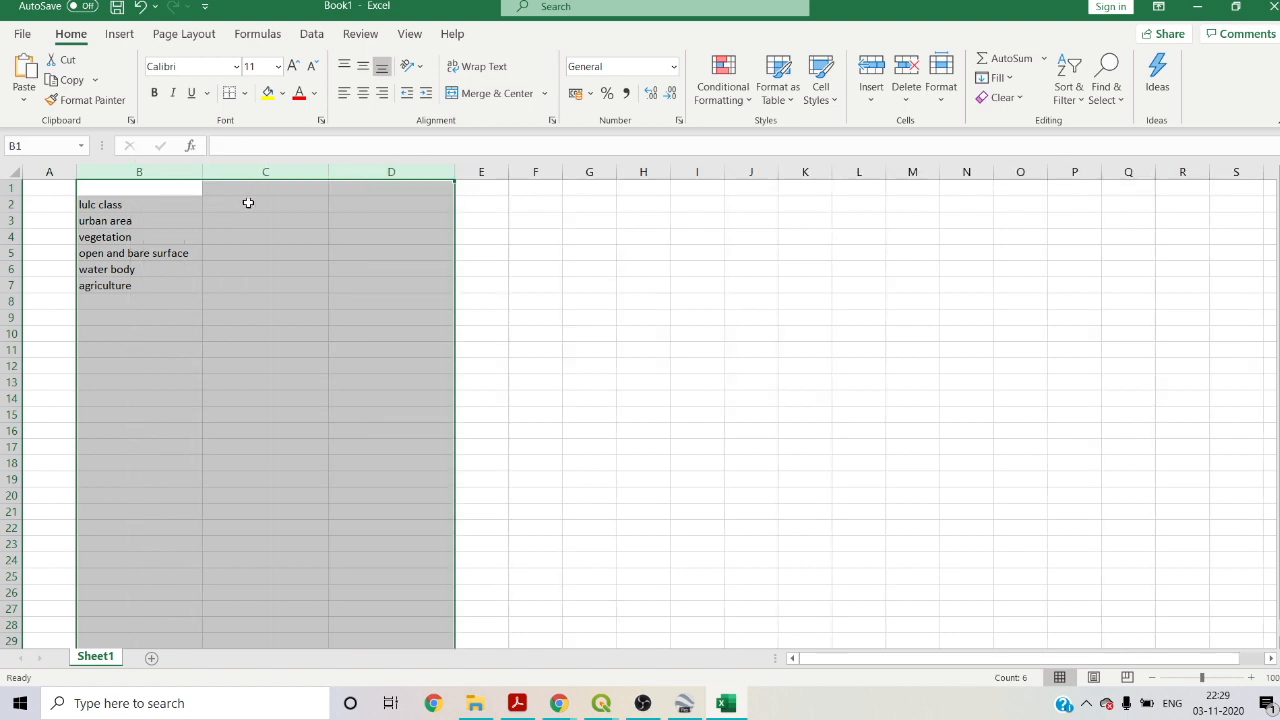
# - Enter the year headings 2000 in C2 and 2020 in D2 beside the "lulc class" heading
pyautogui.click(248, 203)
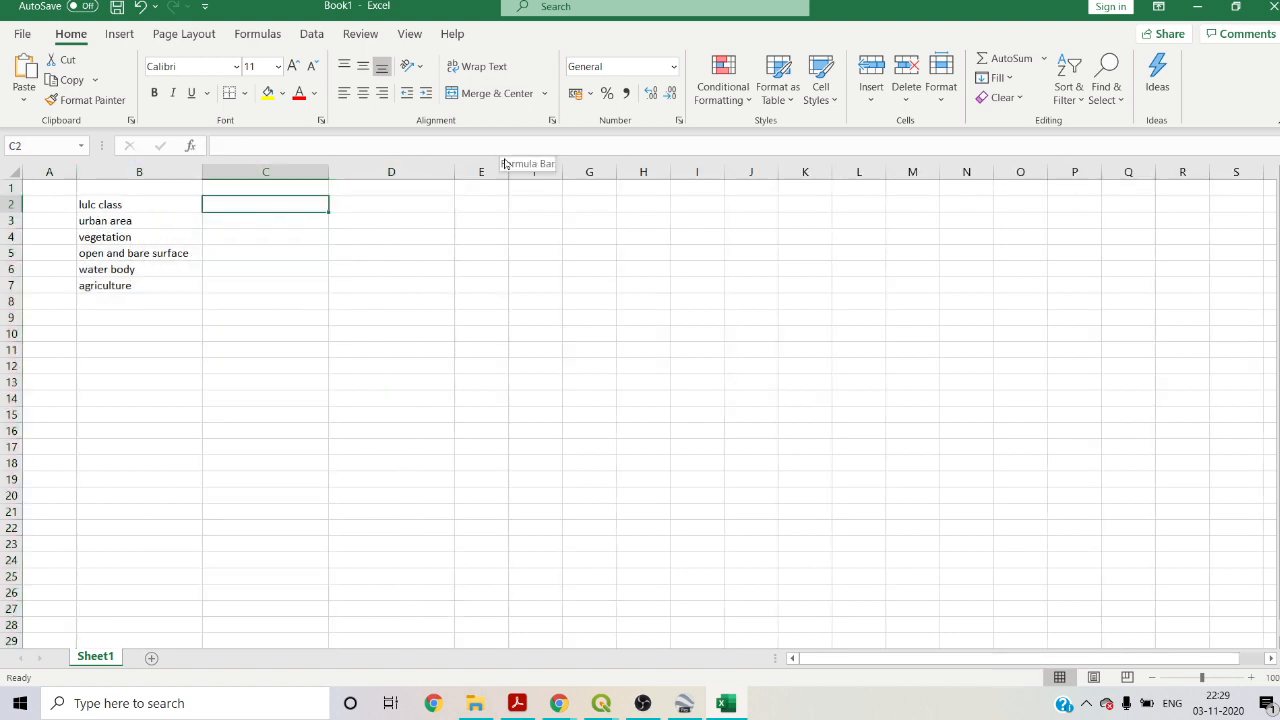
pyautogui.write('2000')
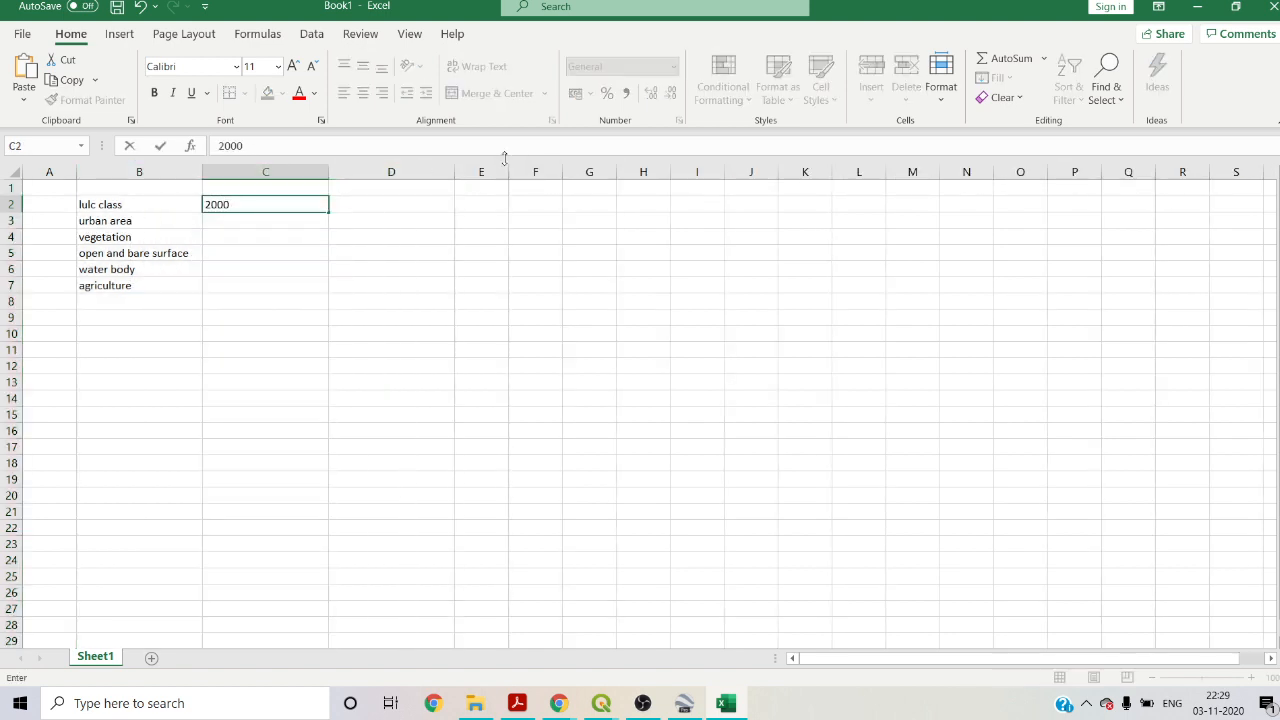
pyautogui.click(409, 201)
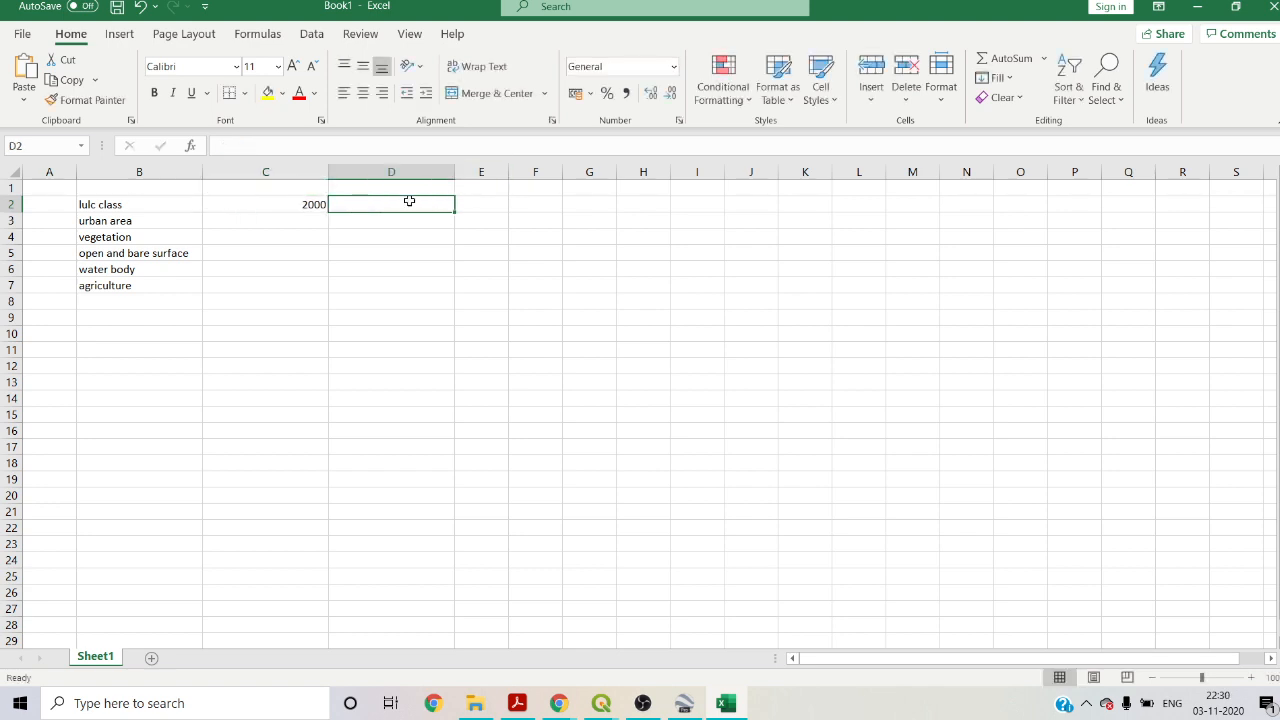
pyautogui.write('2020')
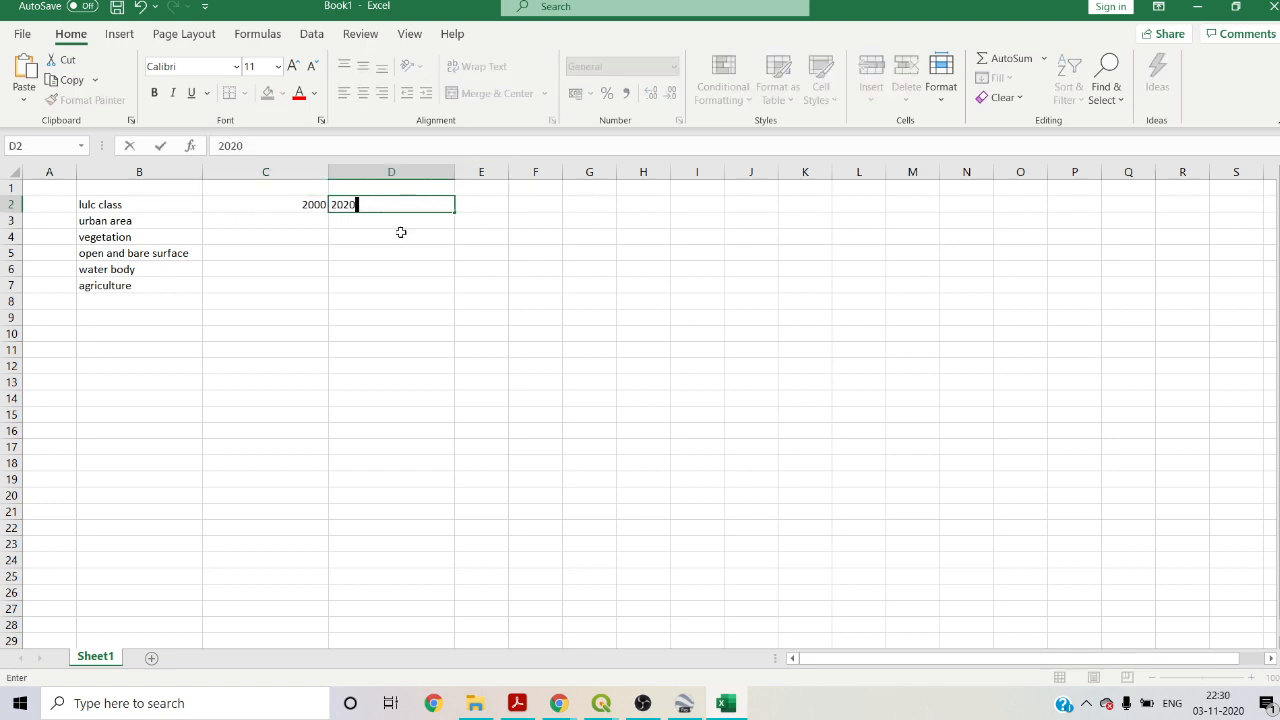
pyautogui.moveTo(266, 220); pyautogui.dragTo(408, 290)
# - Fill in the urban area row with 3000 for 2000 in C3 and 2875 for 2020 in D3
pyautogui.click(309, 230)
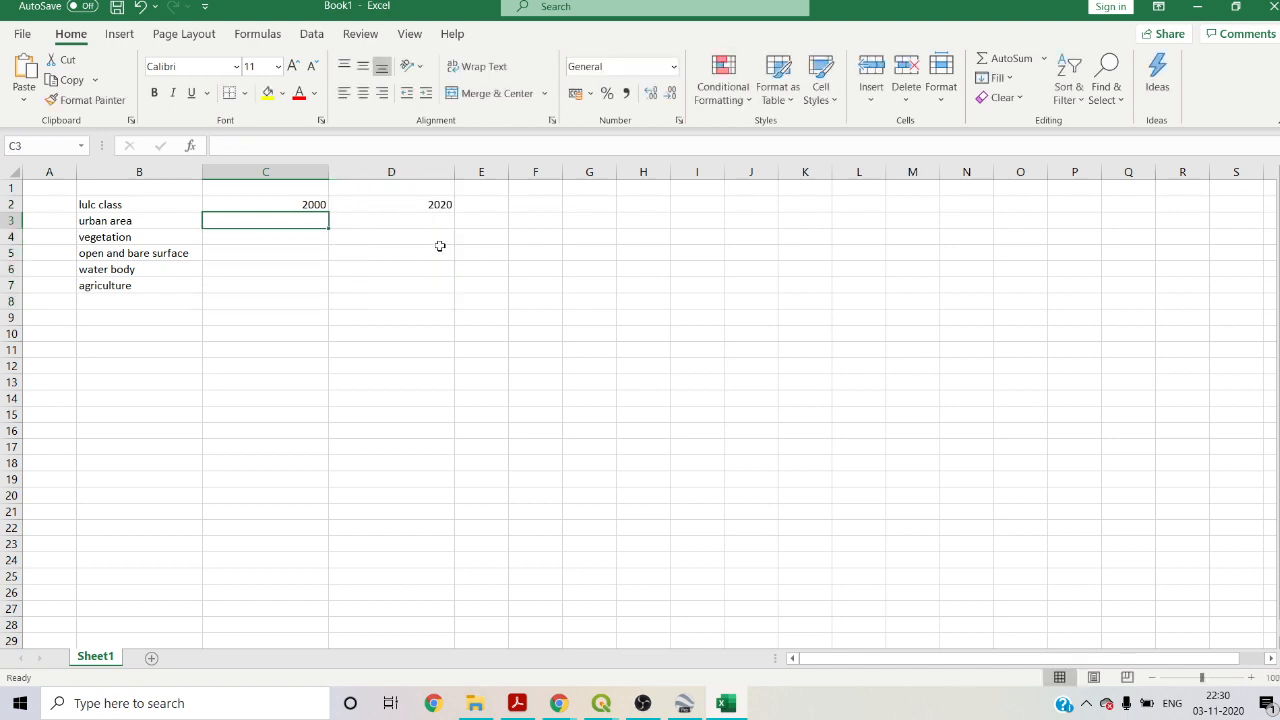
pyautogui.write('3000')
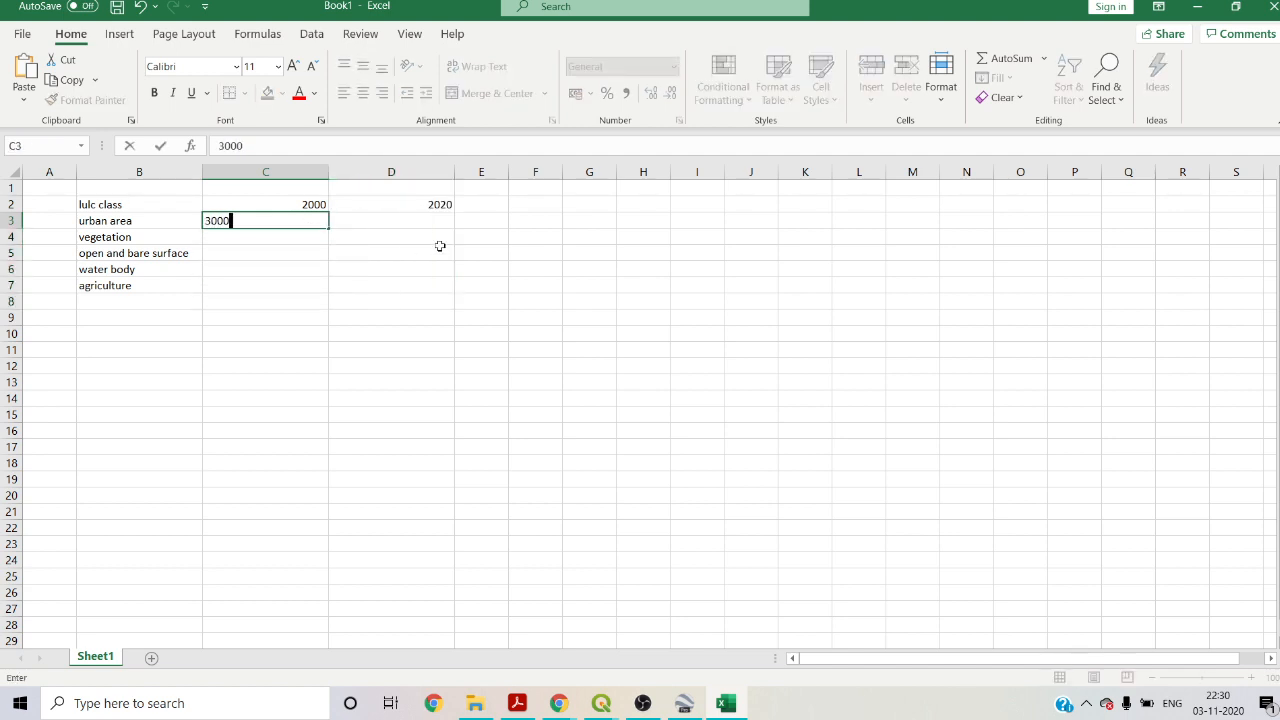
pyautogui.click(431, 217)
pyautogui.write('2875')
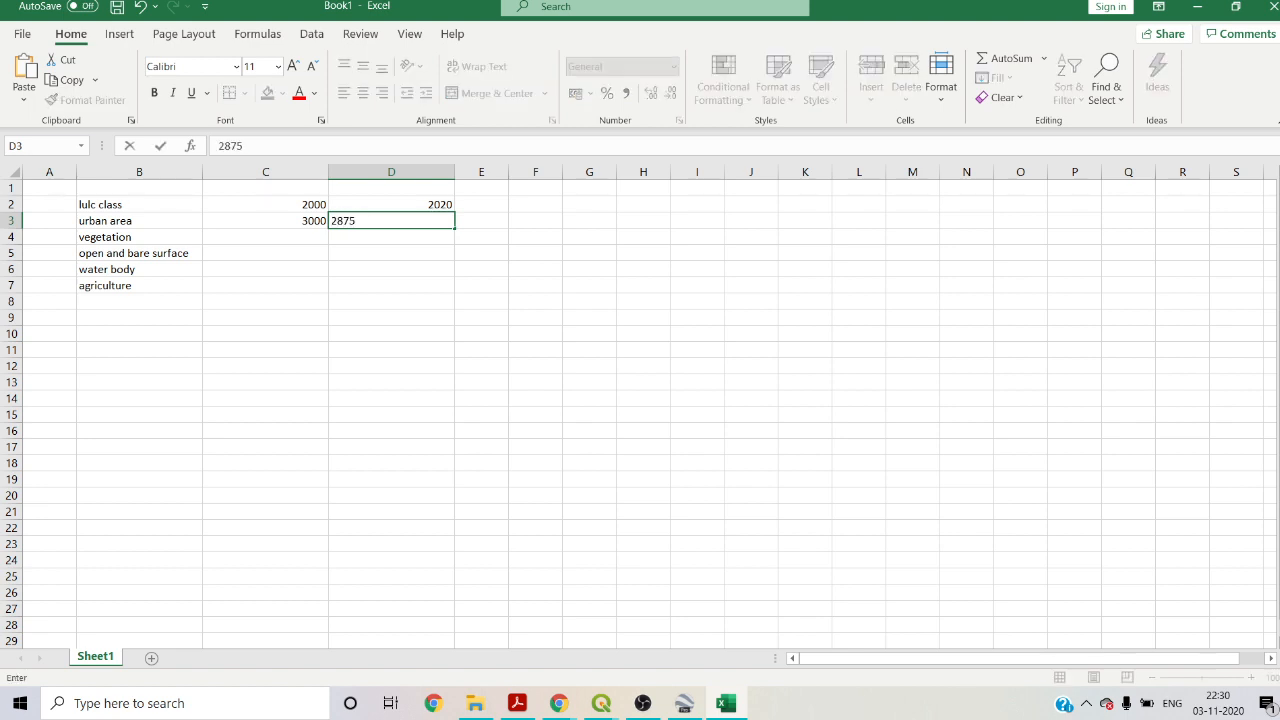
# - Calculate the urban area difference between the two years in E3 with the formula =C3-D3
pyautogui.click(483, 225)
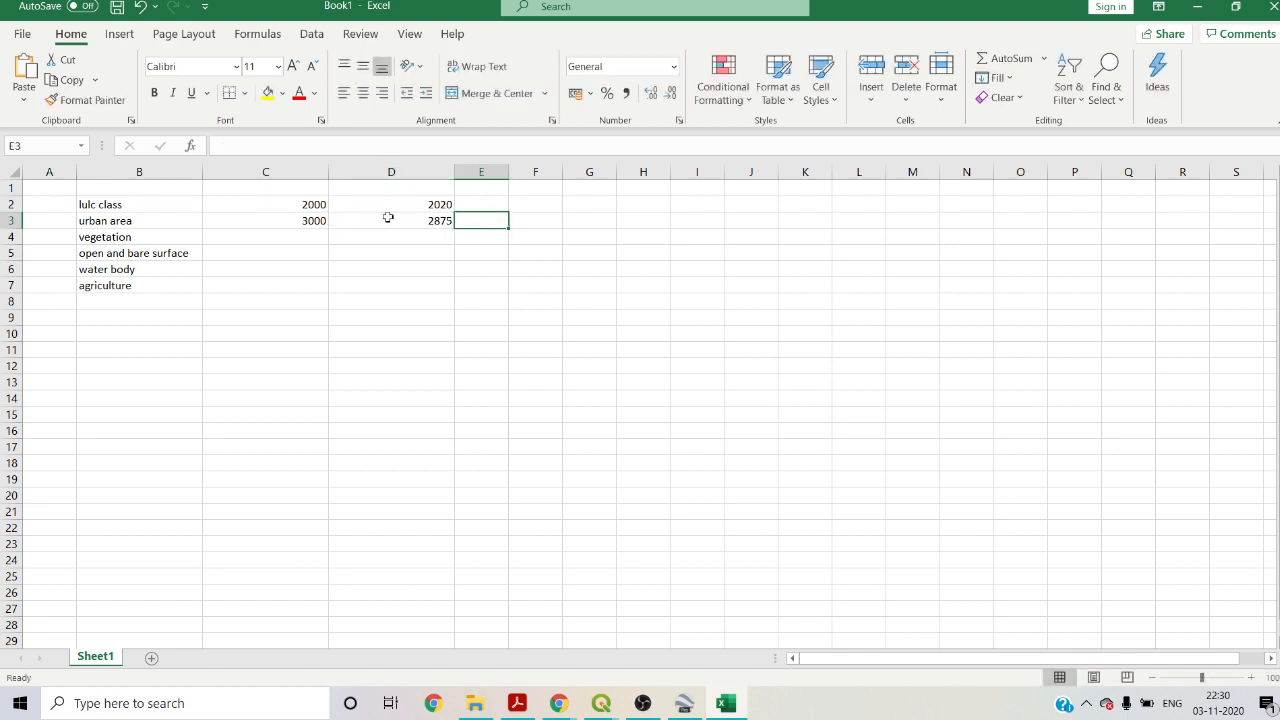
pyautogui.write('=')
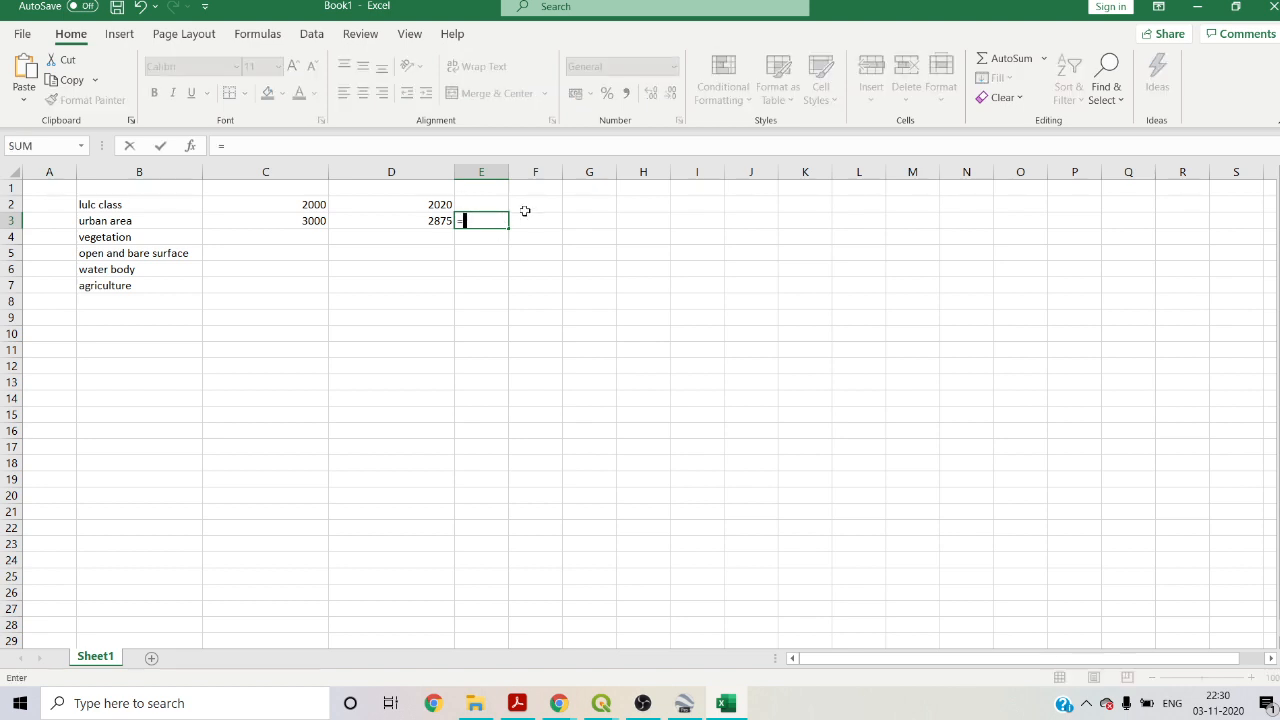
pyautogui.click(318, 224)
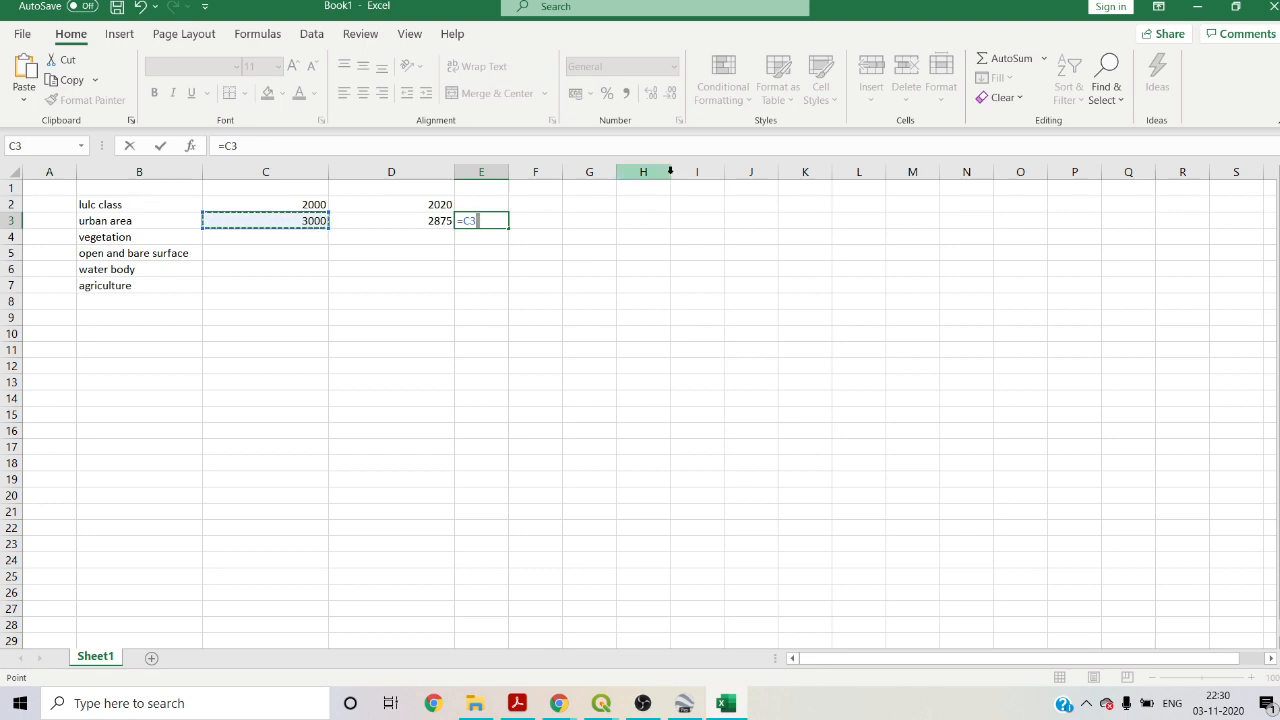
pyautogui.write('-')
pyautogui.click(421, 226)
pyautogui.press('Return')
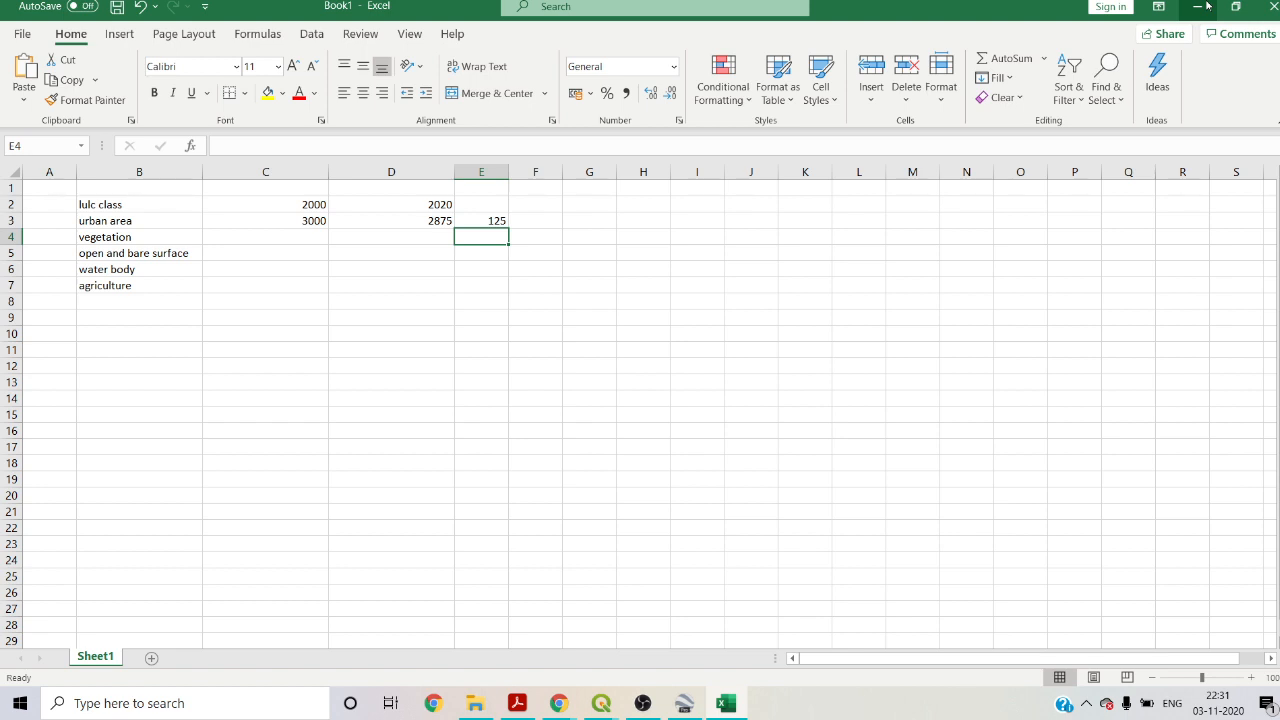
pyautogui.click(643, 703)
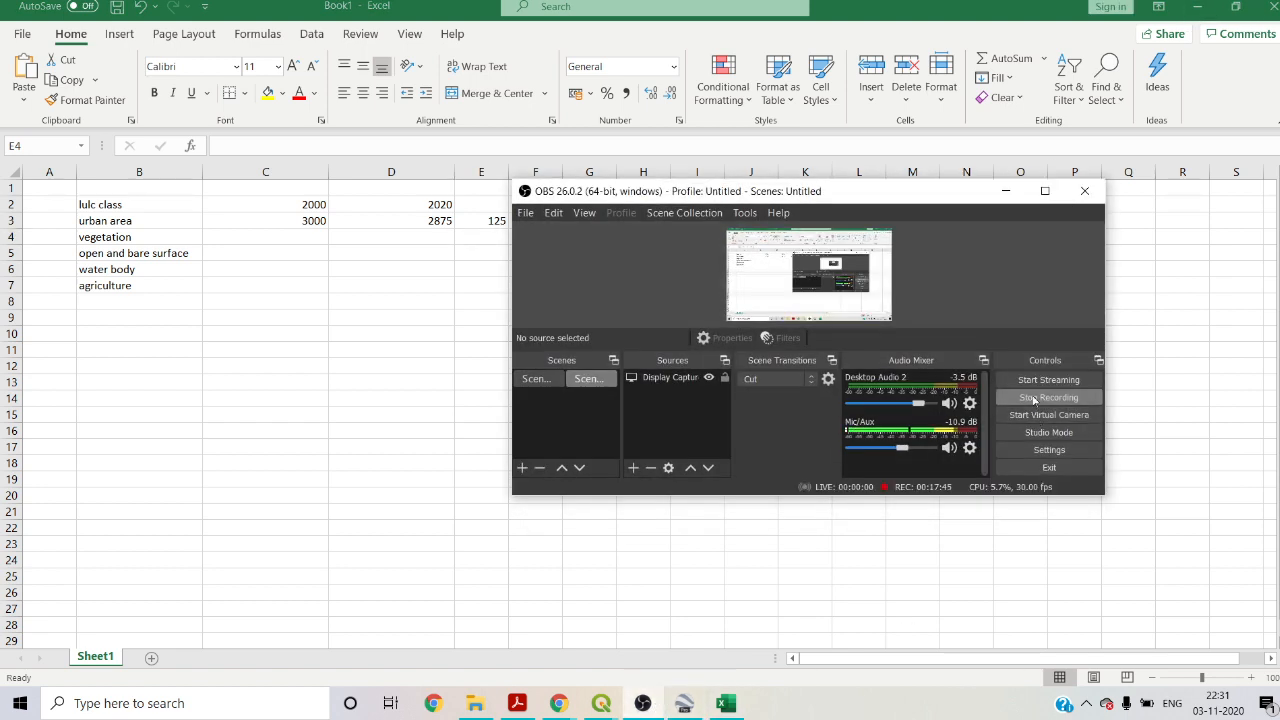